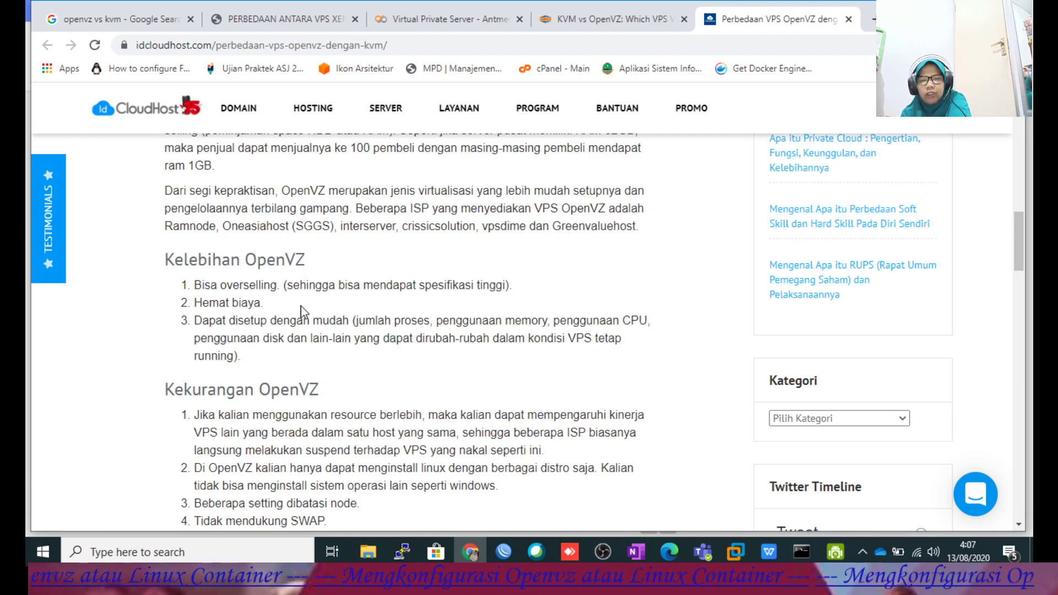
Scroll the idcloudhost article past Kelebihan OpenVZ to the Virtualisasi KVM heading.
scroll(316, 301, "down", 3)
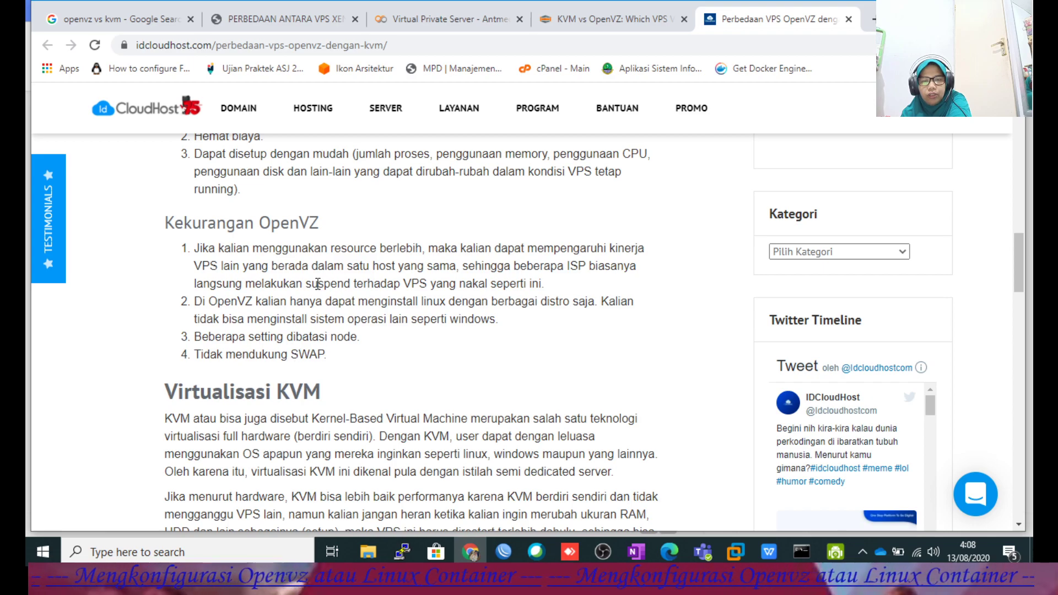
scroll(318, 283, "down", 4)
scroll(261, 335, "down", 3)
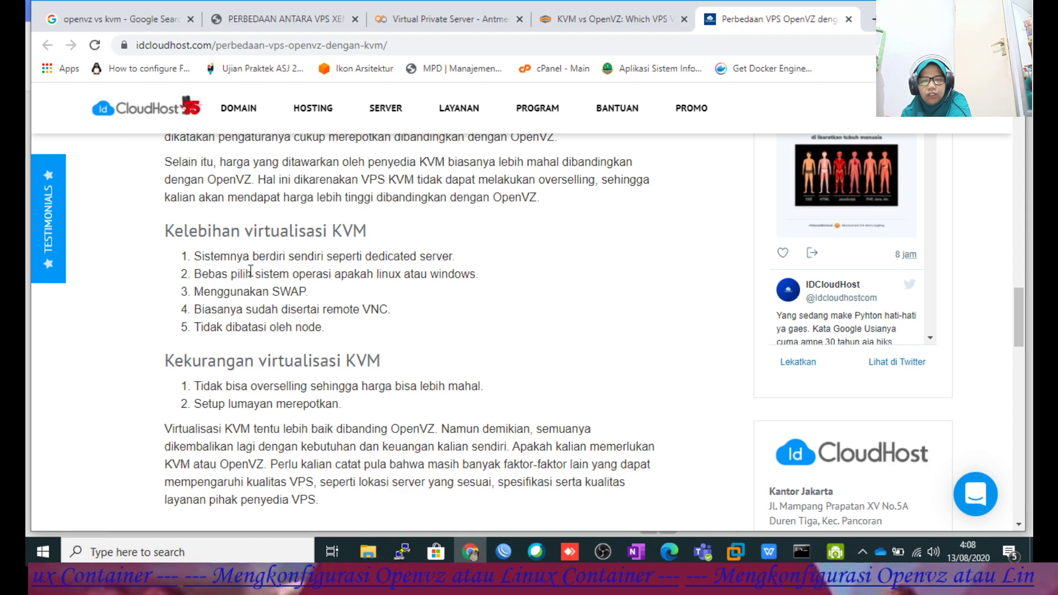
Highlight each KVM advantage line: free OS choice, SWAP use, remote VNC, no node limits.
left_click_drag(194, 258, 455, 265)
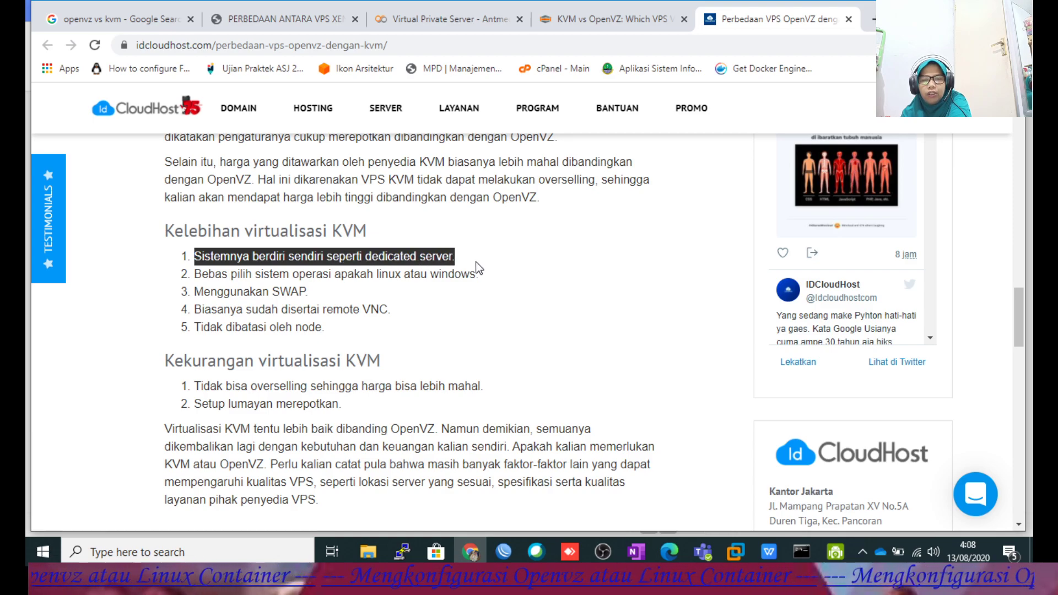
mouse_move(197, 275)
left_mouse_down()
mouse_move(467, 279)
mouse_move(207, 278)
left_mouse_up()
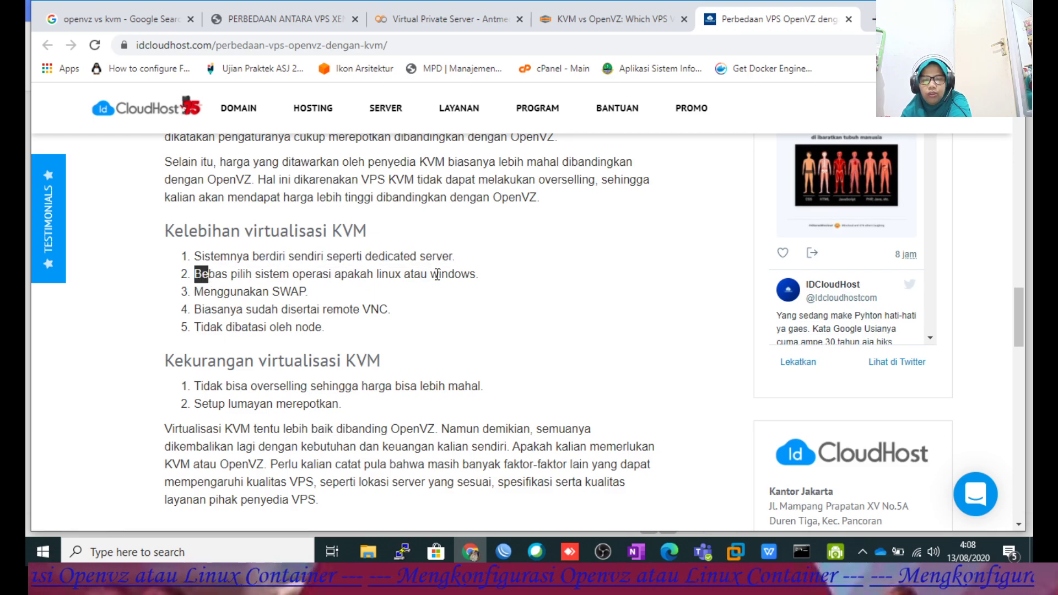
left_click_drag(194, 298, 337, 298)
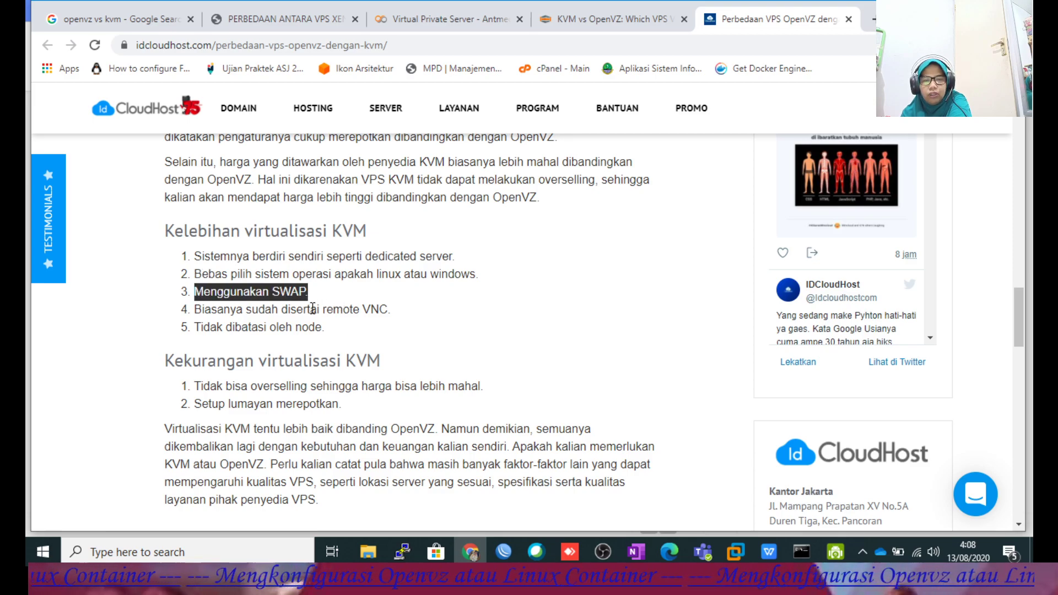
left_click_drag(196, 310, 394, 320)
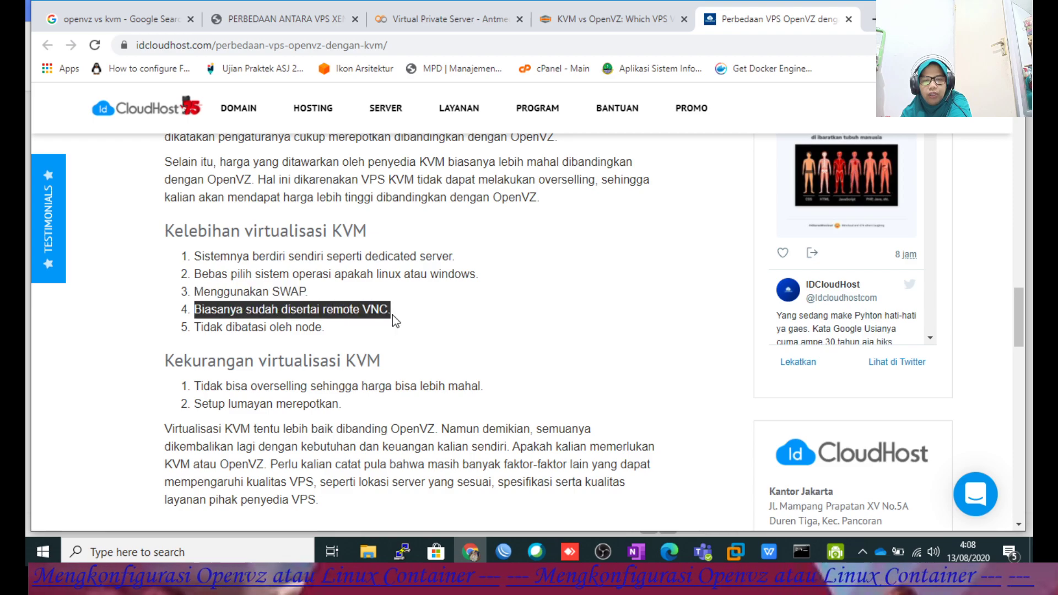
left_click(324, 312)
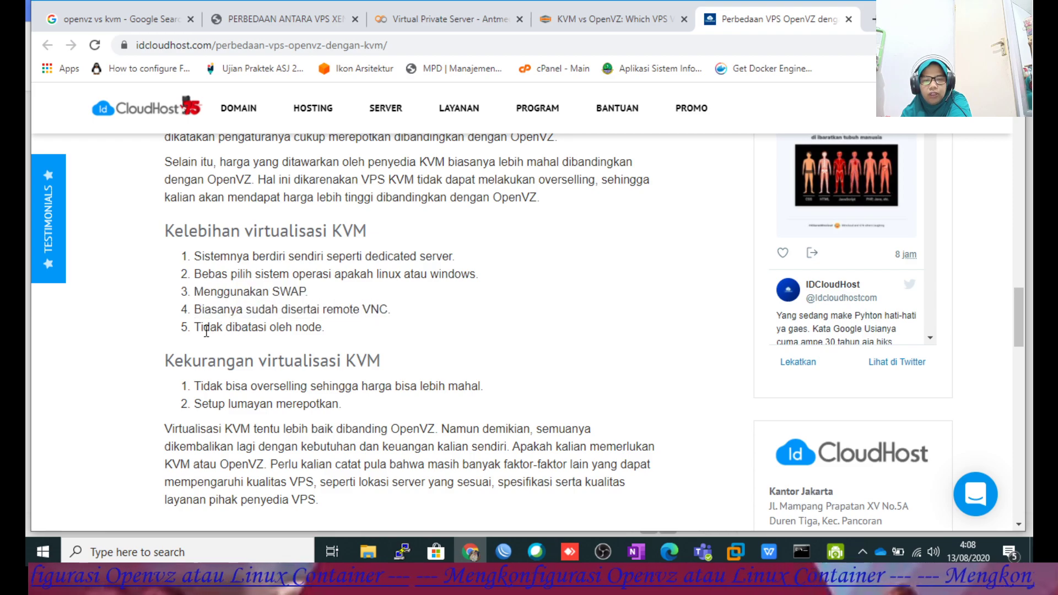
left_click_drag(192, 327, 319, 329)
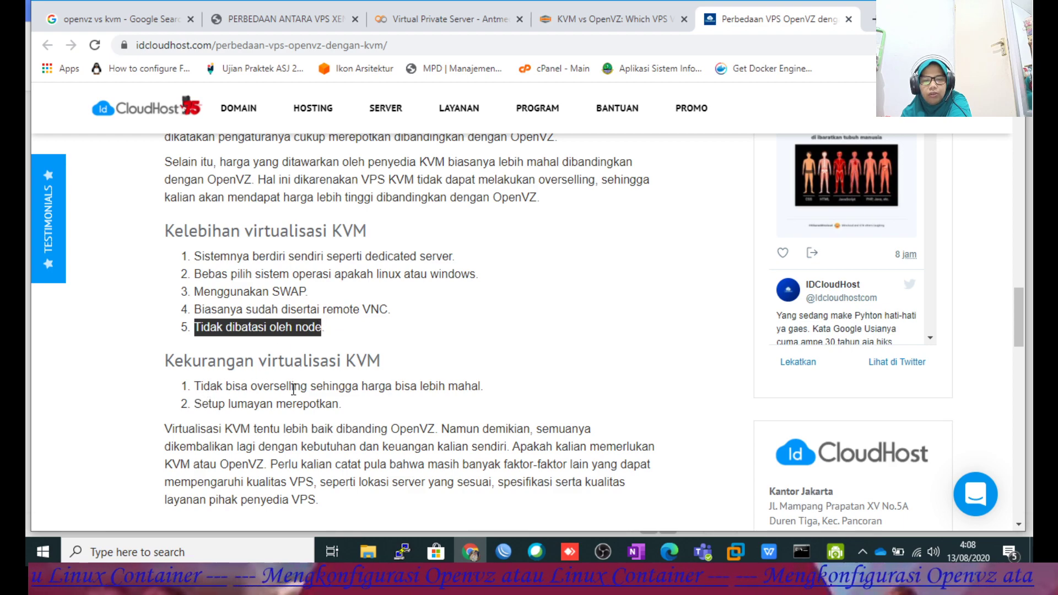
Highlight the KVM overselling disadvantage, then bring up Konfigurasi vps.pdf in WPS Office.
left_click_drag(484, 388, 194, 382)
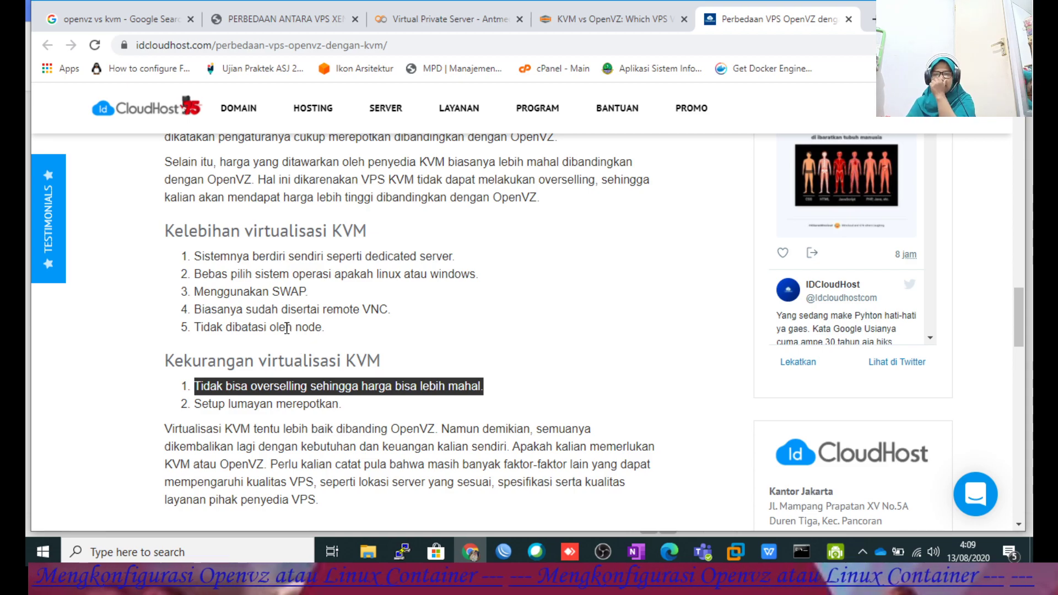
left_click(323, 333)
scroll(323, 334, "up", 8)
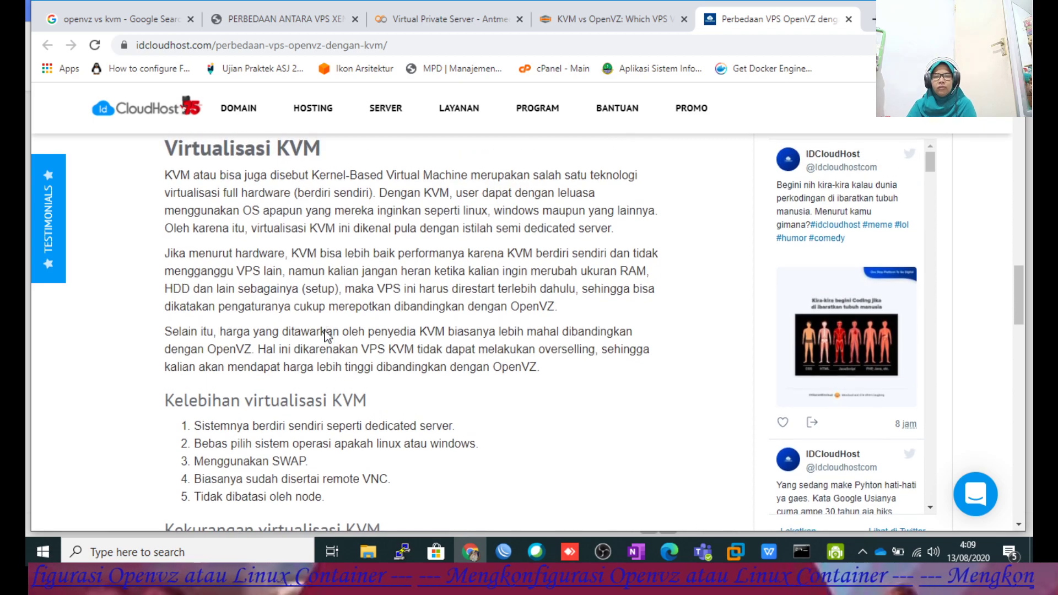
scroll(325, 319, "down", 5)
scroll(324, 317, "up", 6)
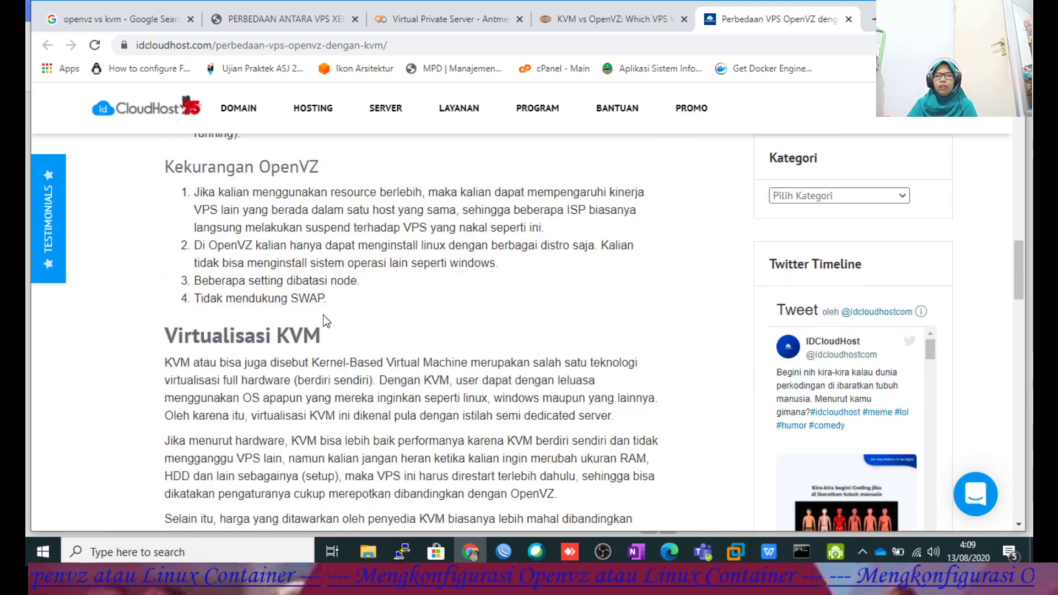
scroll(323, 315, "down", 3)
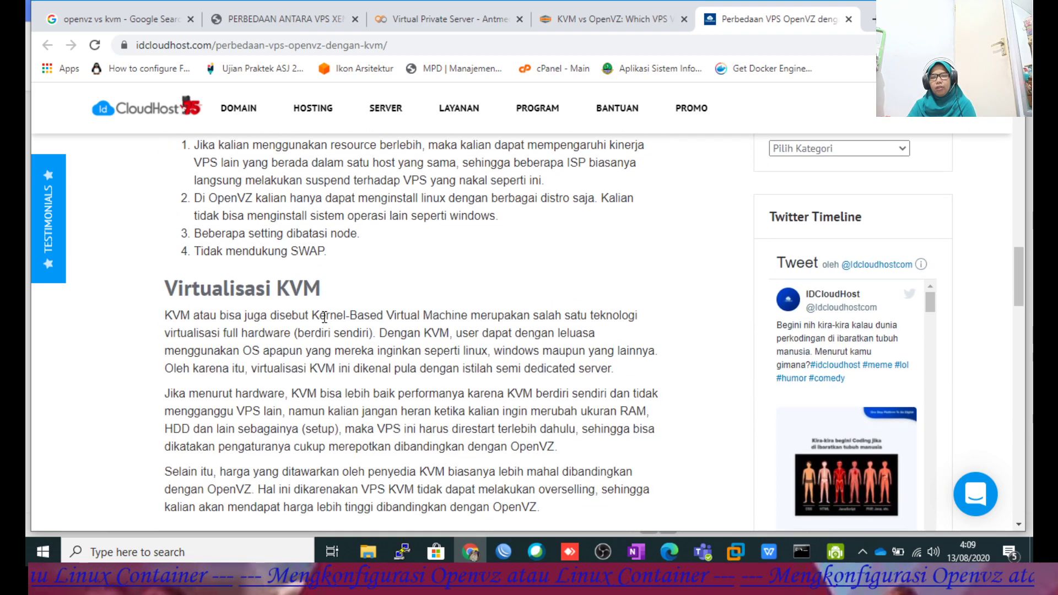
left_click(768, 552)
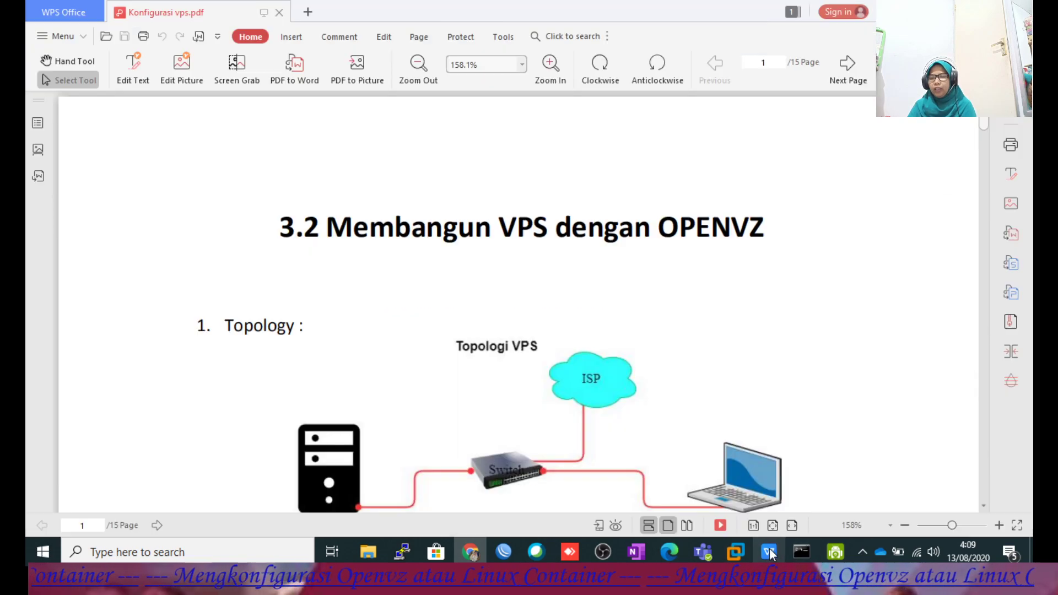
Scroll the PDF past the VPS topology diagram to step 3, then return to the Chrome article.
scroll(683, 275, "down", 3)
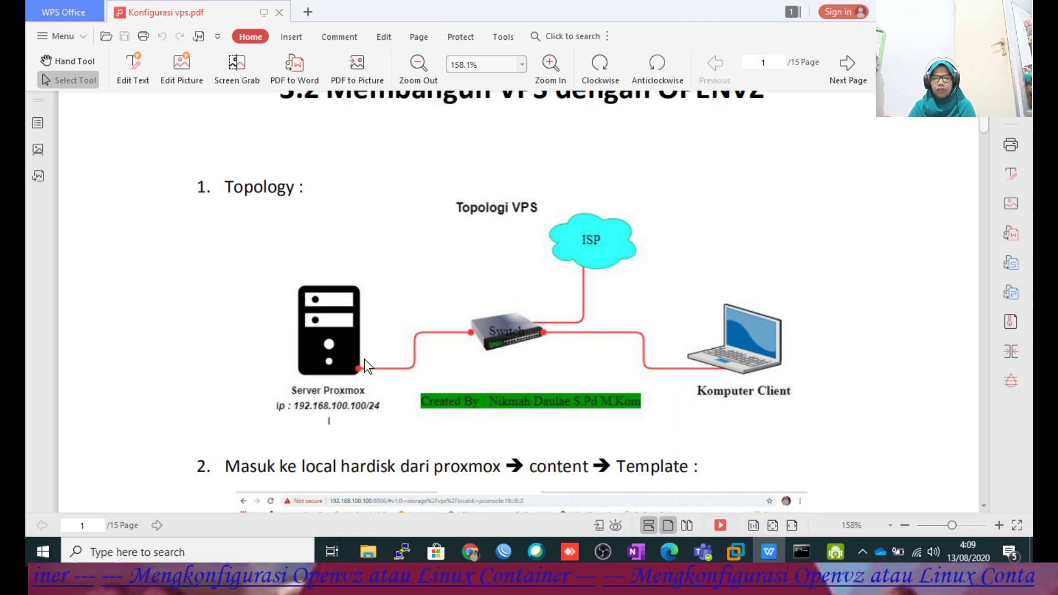
scroll(369, 339, "down", 2)
scroll(369, 339, "down", 1)
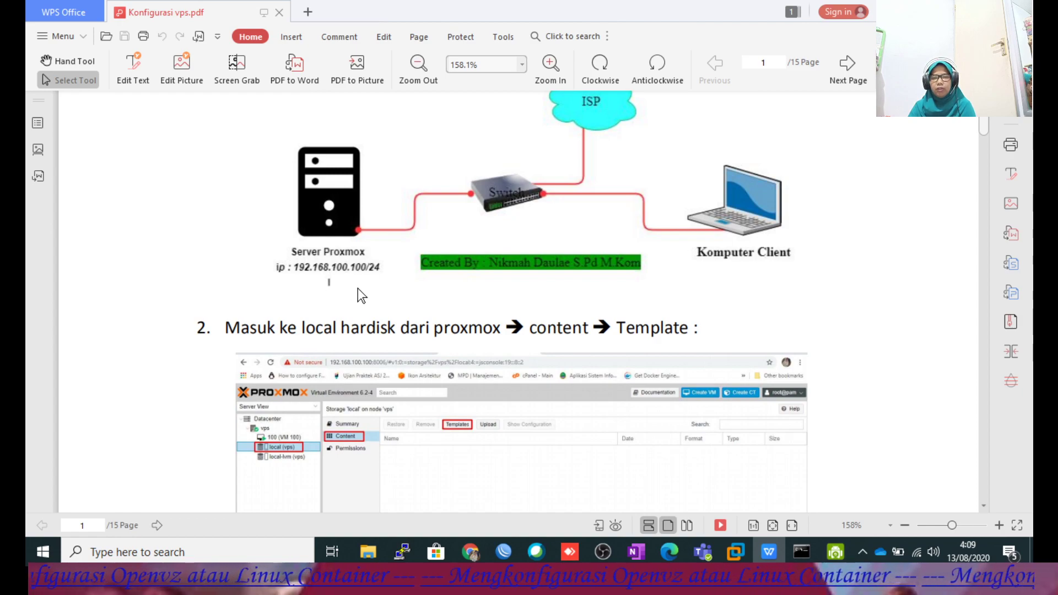
scroll(358, 287, "down", 2)
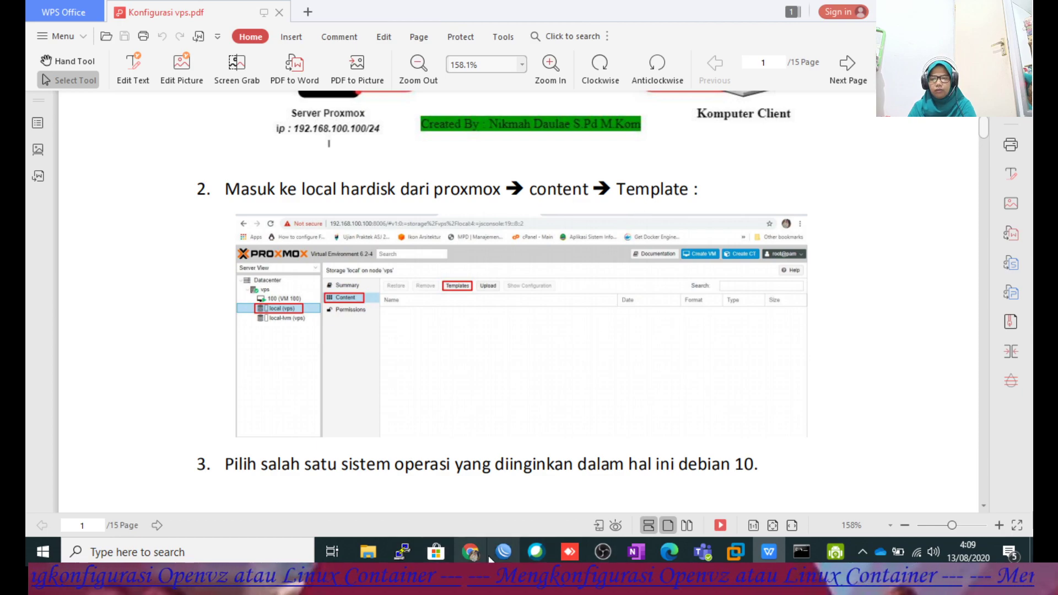
left_click(473, 551)
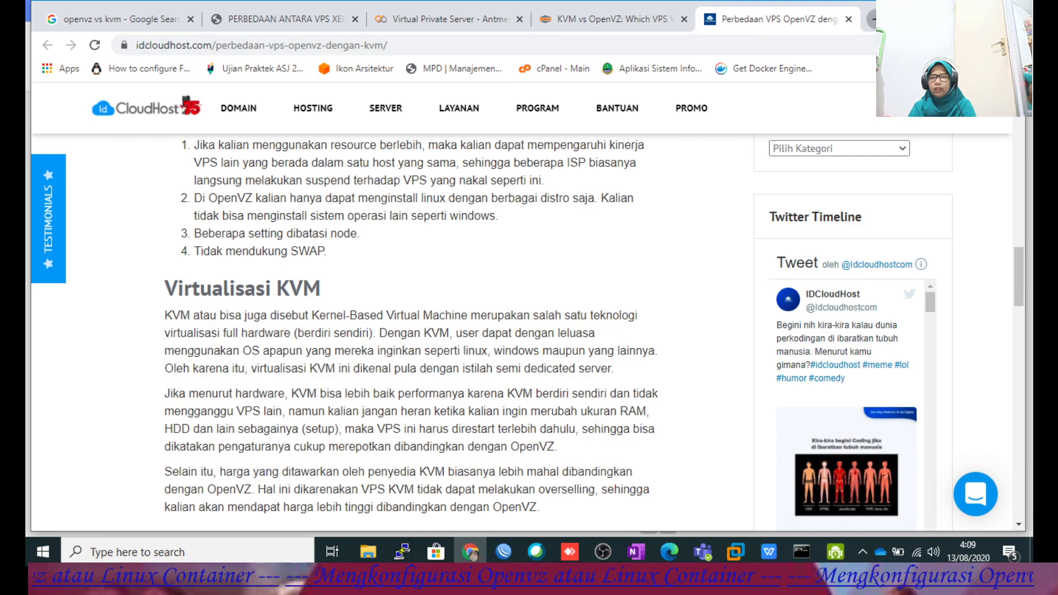
Log in to Proxmox at 192.168.100.100:8006 in a new tab and dismiss the subscription notice.
left_click(872, 19)
type("192")
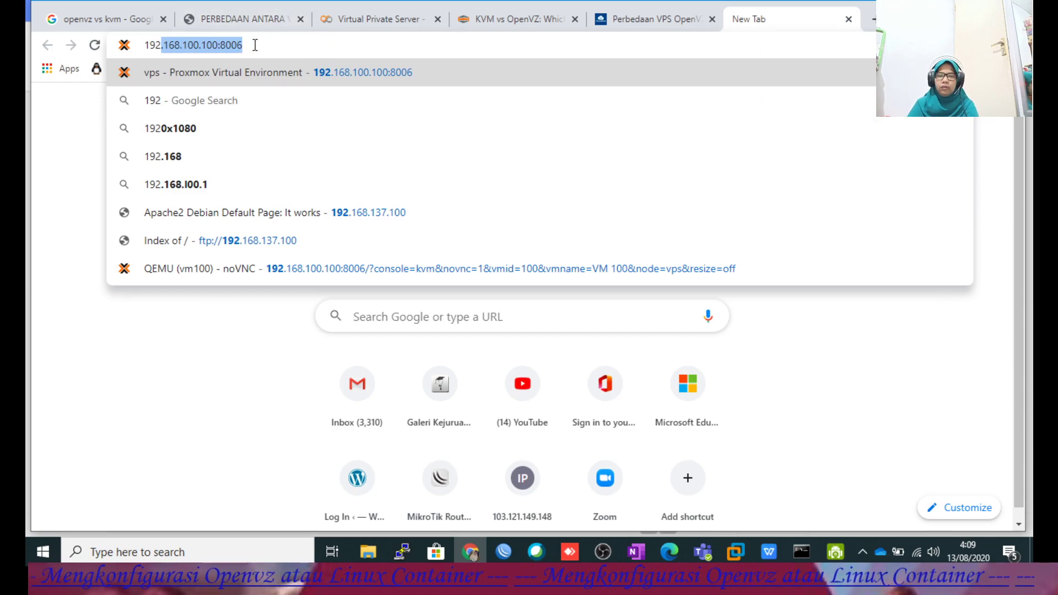
key("Return")
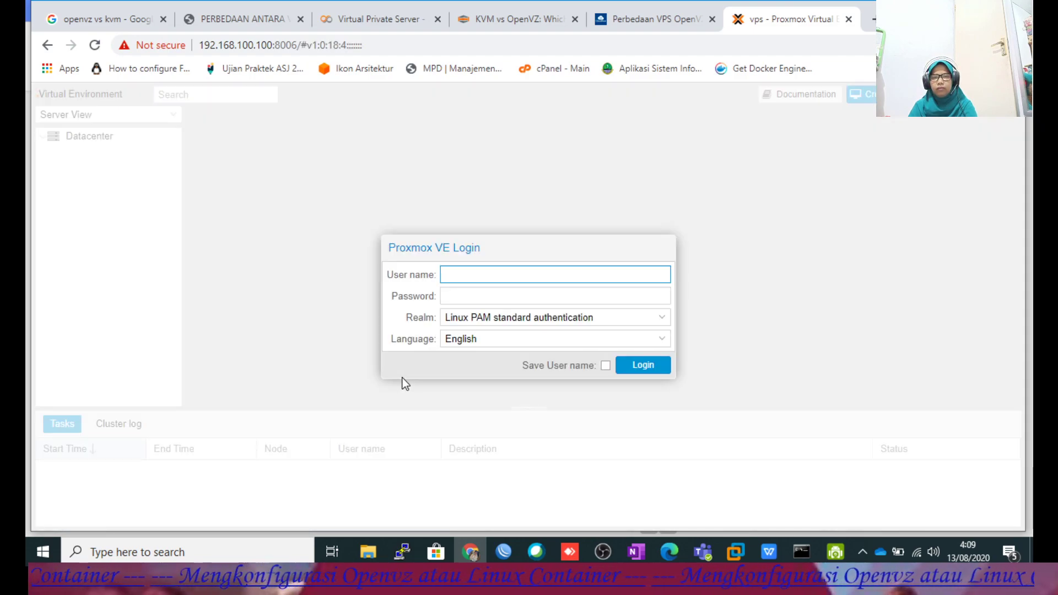
left_click(464, 293)
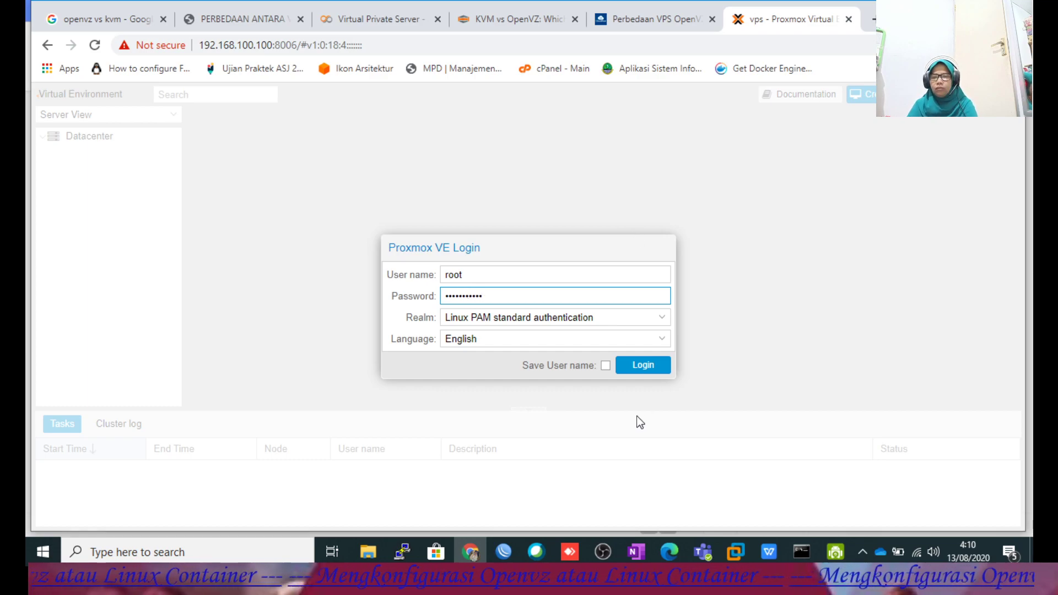
left_click(632, 365)
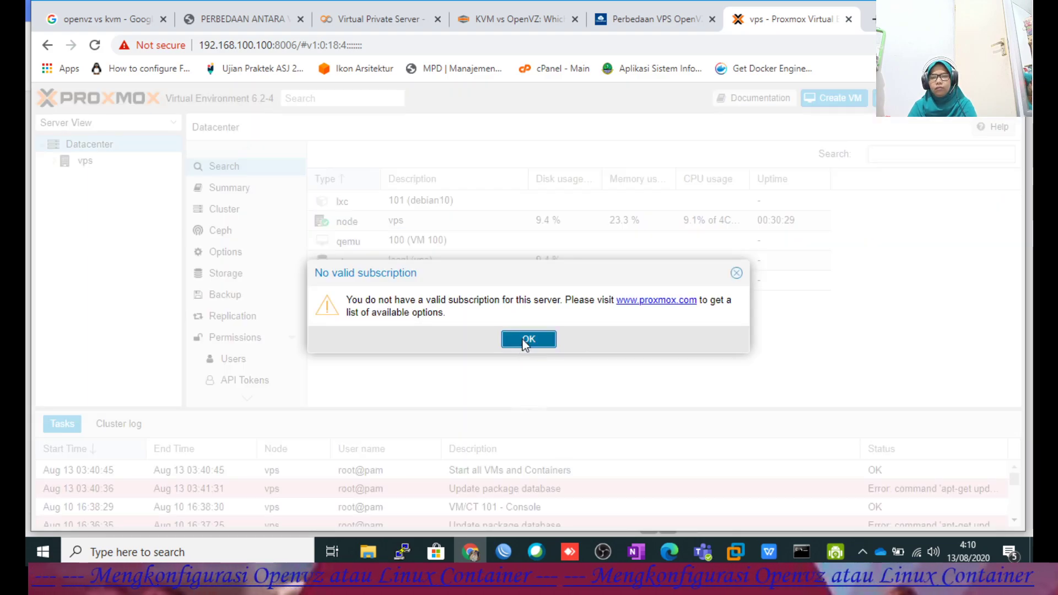
left_click(524, 339)
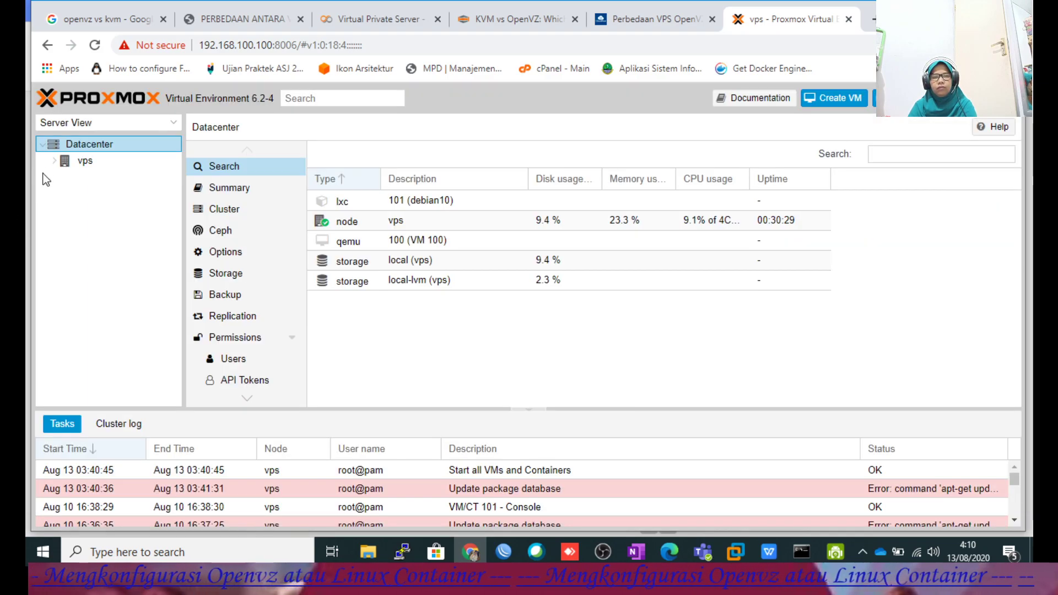
Show local (vps) storage Content with the debian-10 template, then switch to the PDF guide.
left_click(54, 160)
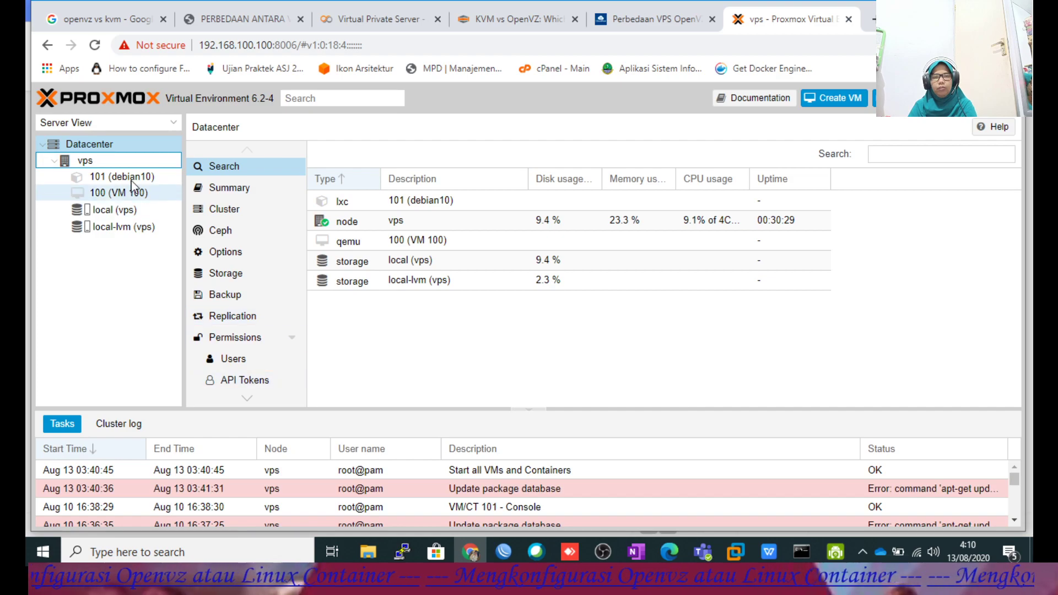
left_click(114, 212)
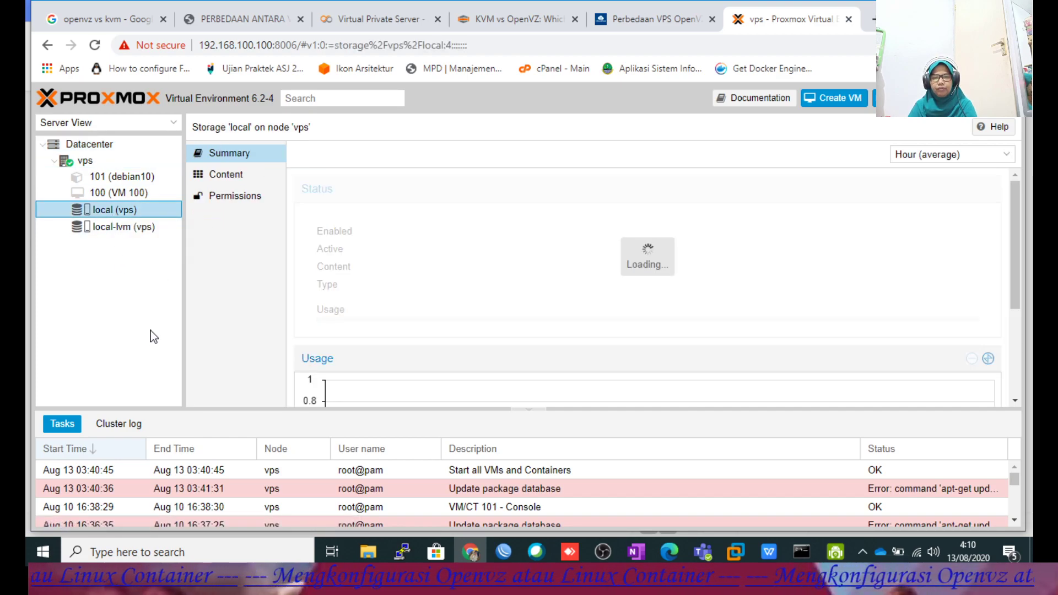
left_click(225, 177)
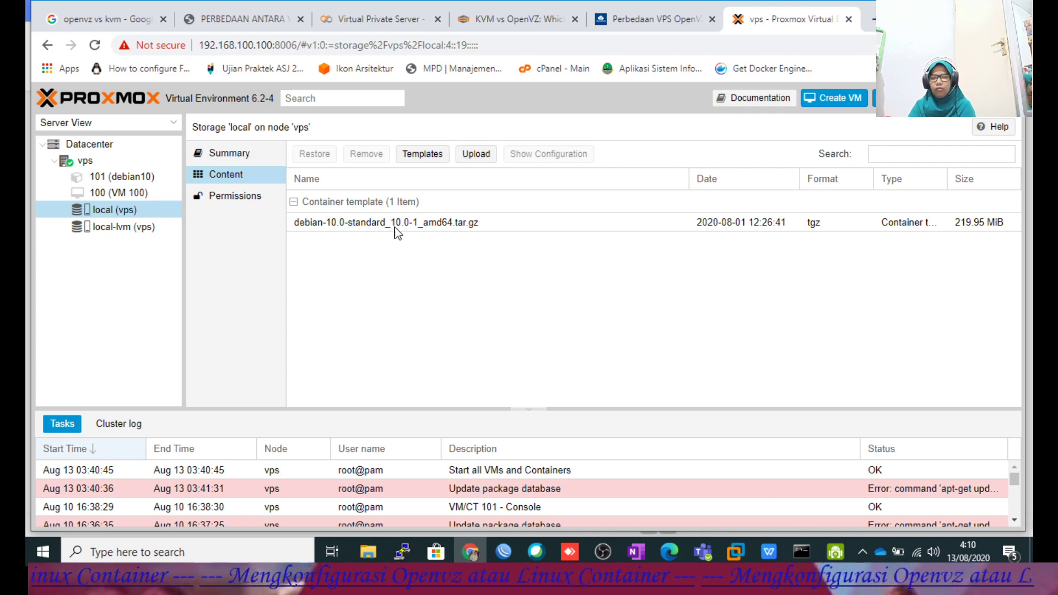
left_click(768, 551)
scroll(582, 336, "down", 10)
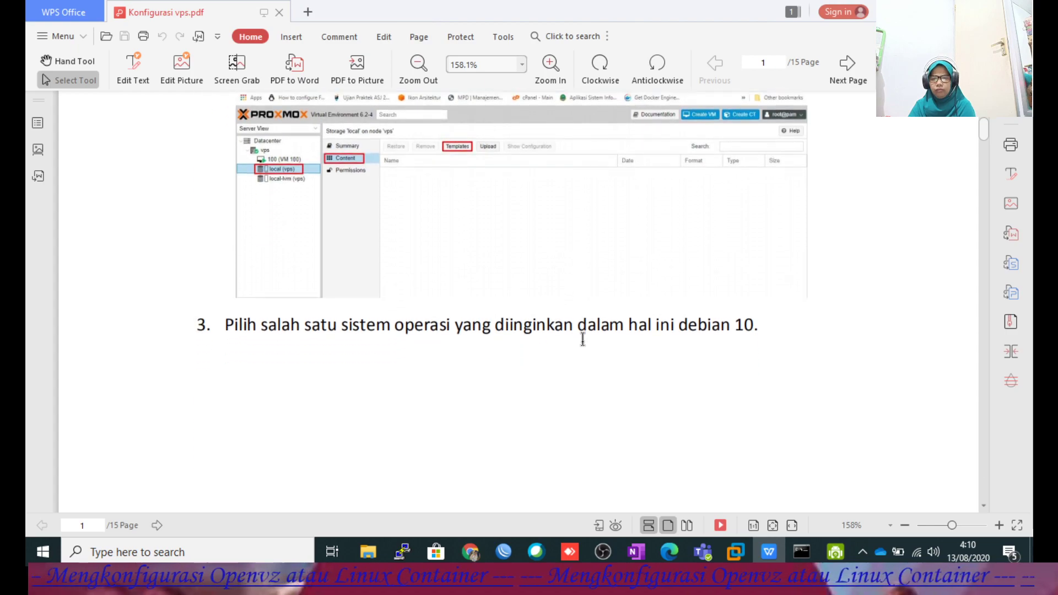
Check the guide's Templates screenshot for Debian 10, then return to the Proxmox storage content.
scroll(581, 353, "down", 10)
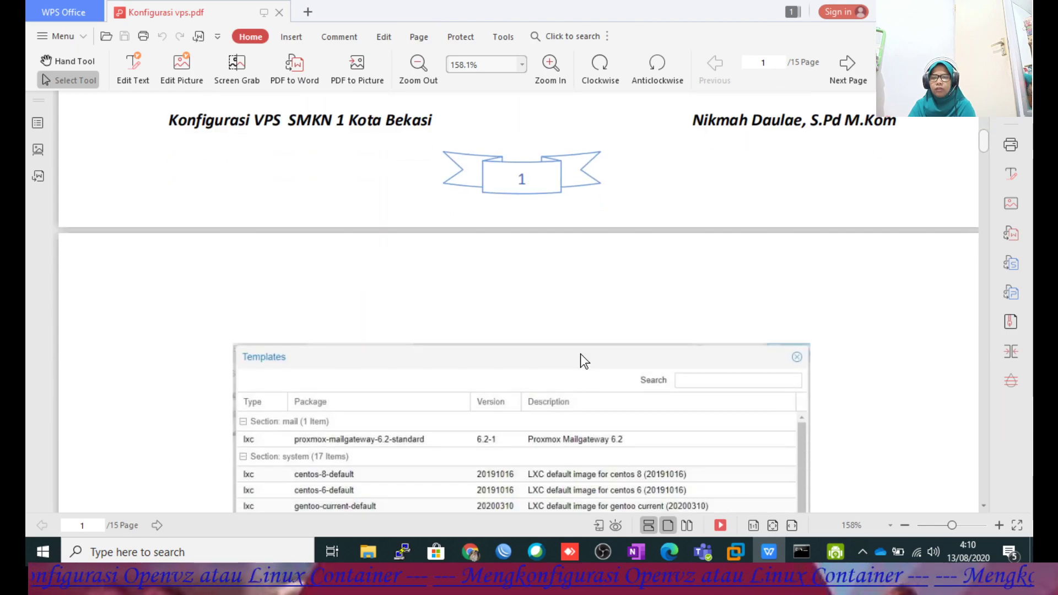
scroll(578, 358, "up", 3)
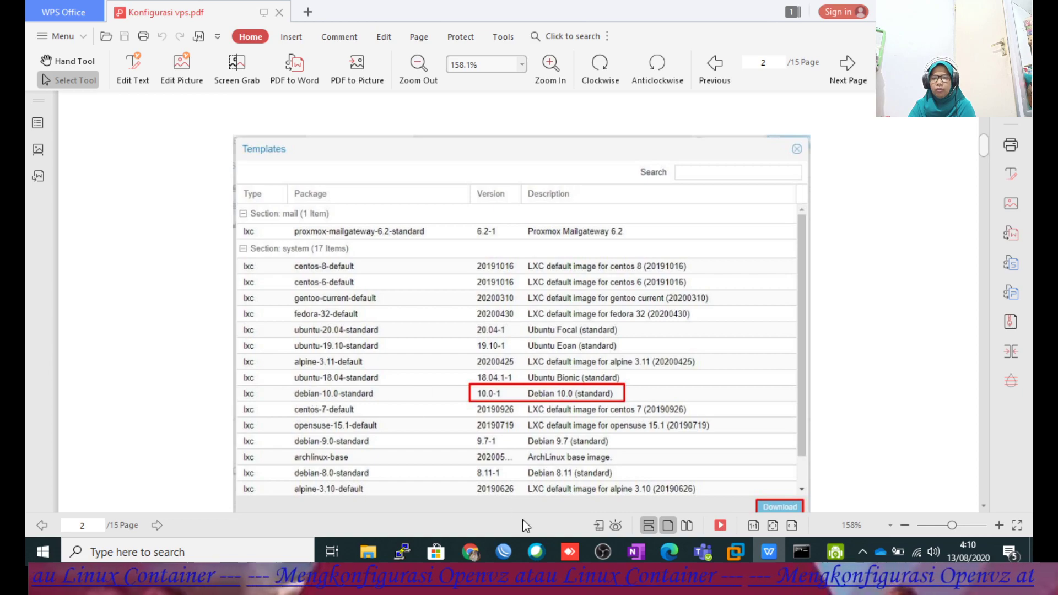
left_click(471, 551)
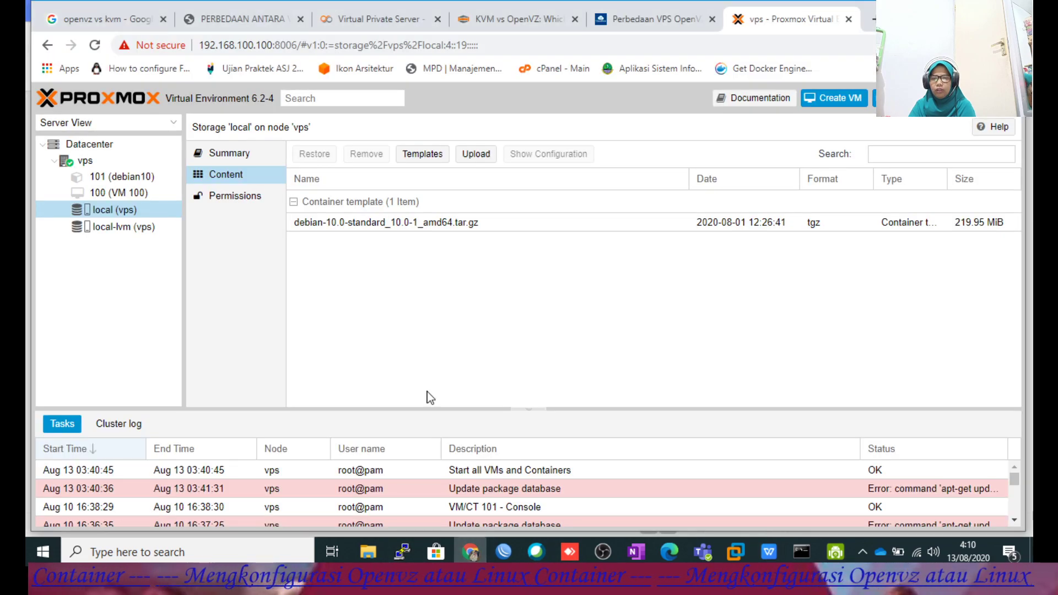
Open the Templates dialog and browse the system LXC and TurnKey Linux templates.
left_click(421, 152)
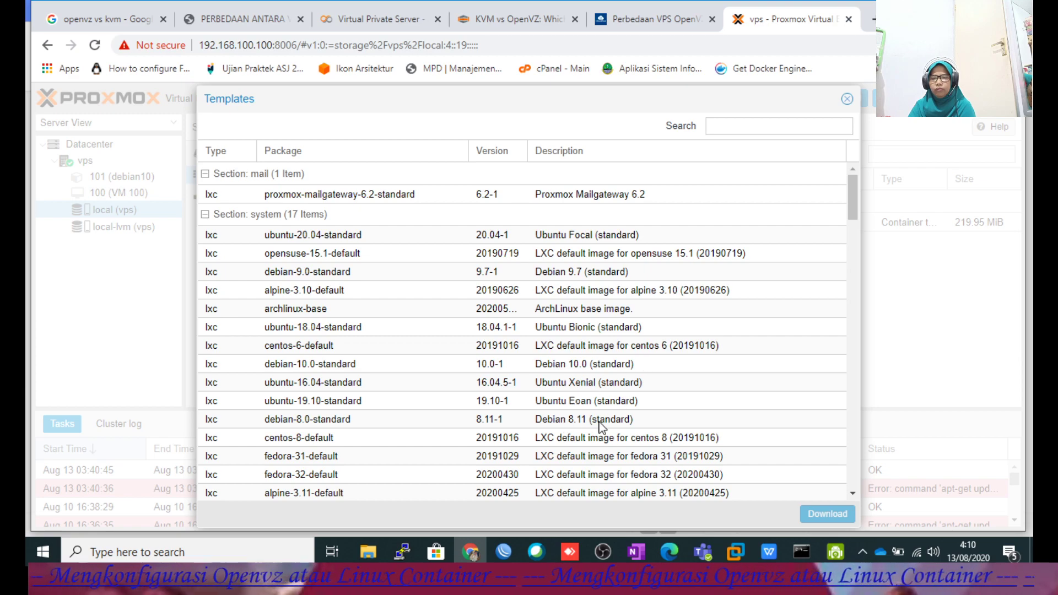
scroll(621, 394, "down", 2)
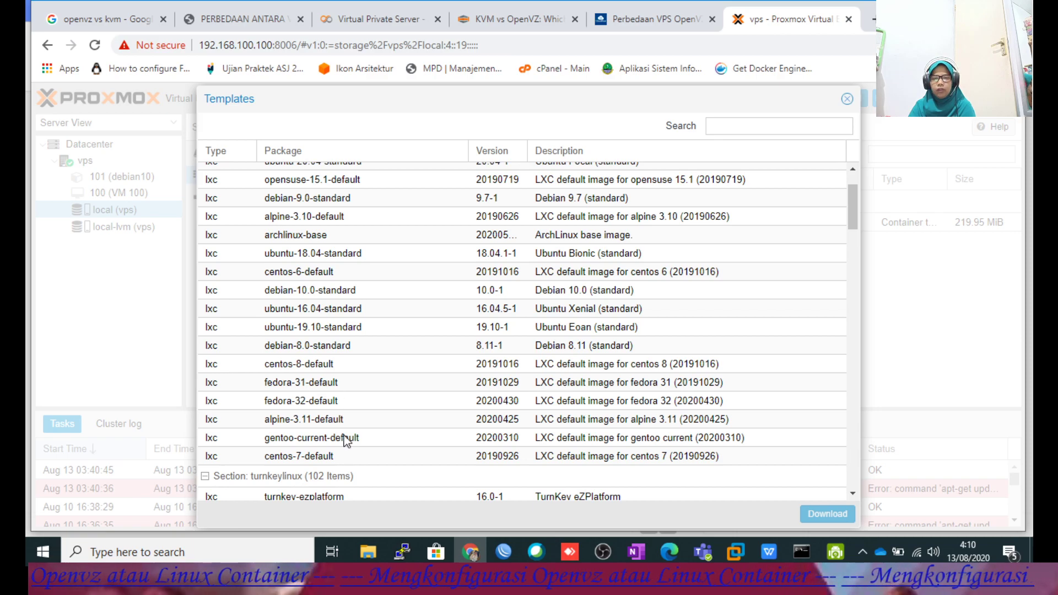
scroll(325, 389, "down", 2)
scroll(344, 380, "up", 4)
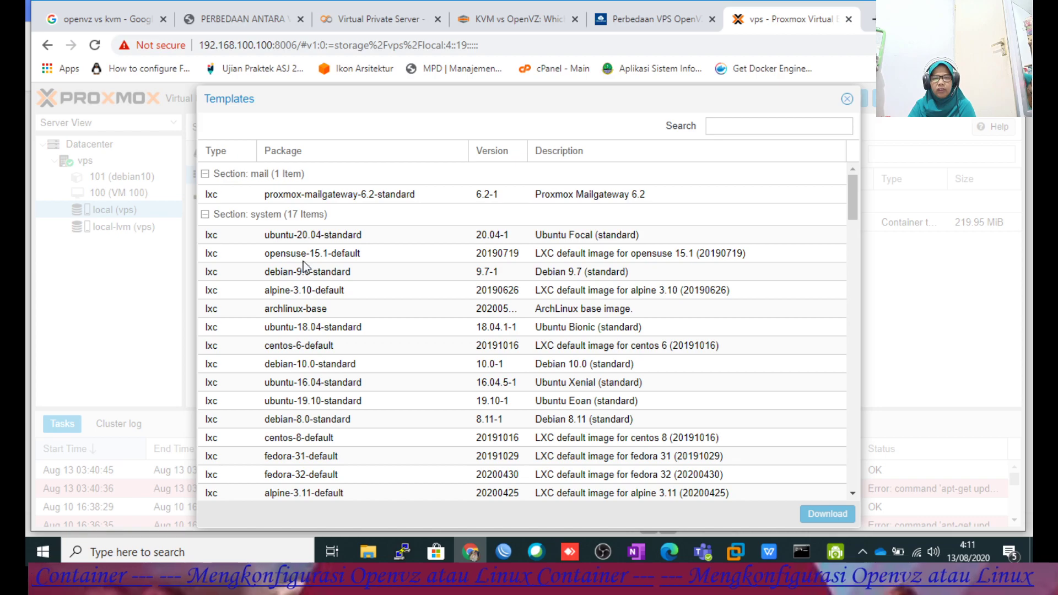
scroll(317, 336, "down", 6)
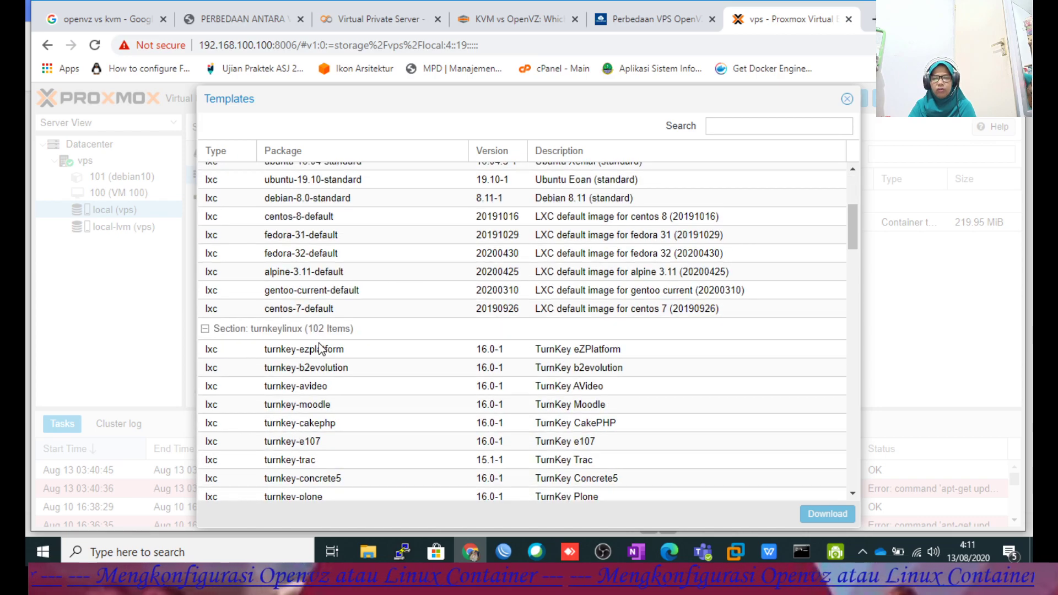
scroll(321, 350, "up", 6)
scroll(216, 246, "down", 6)
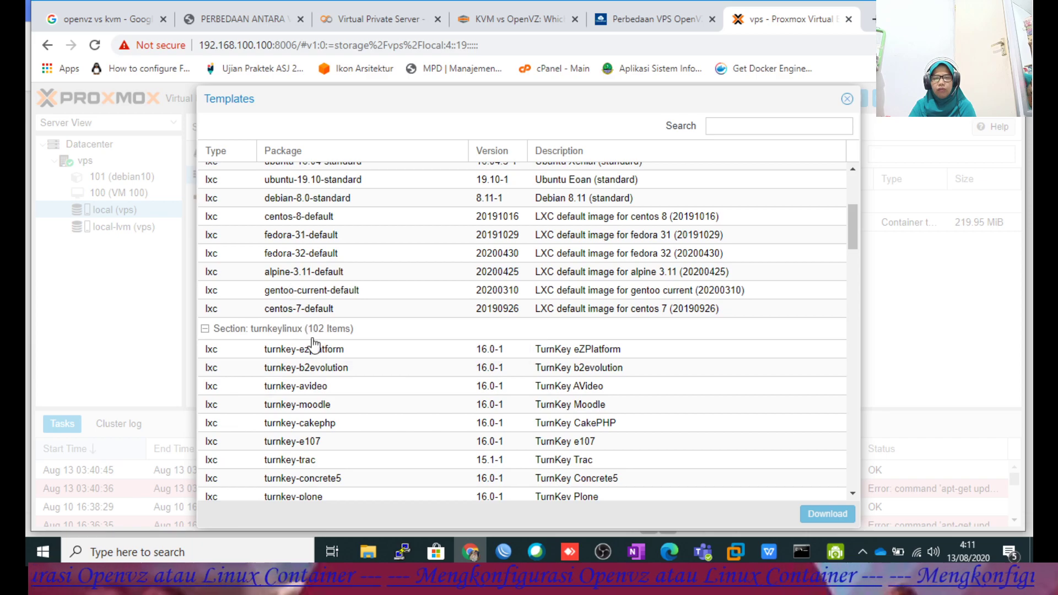
scroll(319, 370, "down", 2)
scroll(322, 298, "down", 12)
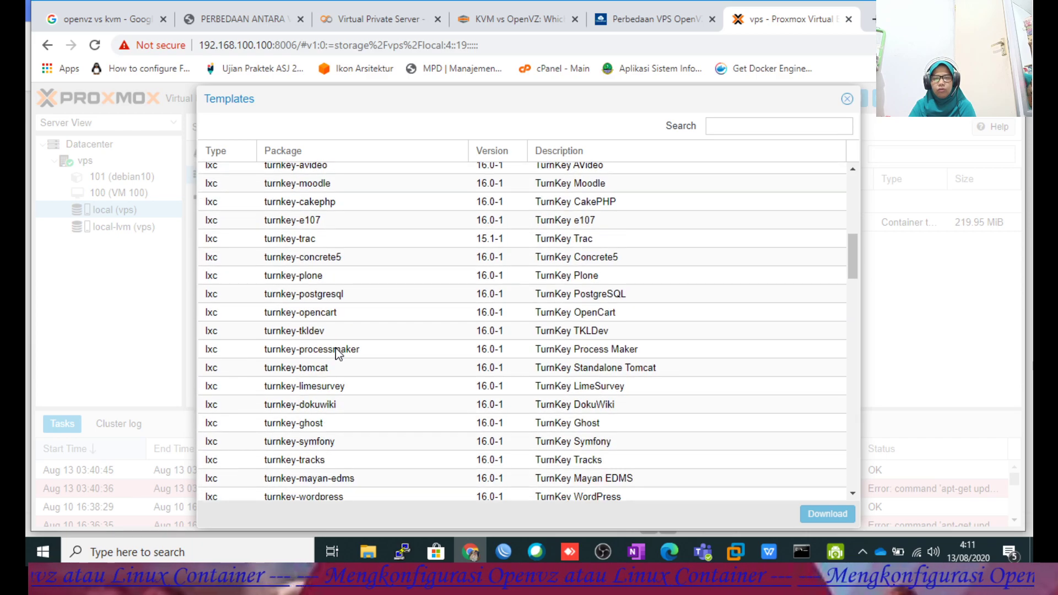
scroll(329, 355, "down", 20)
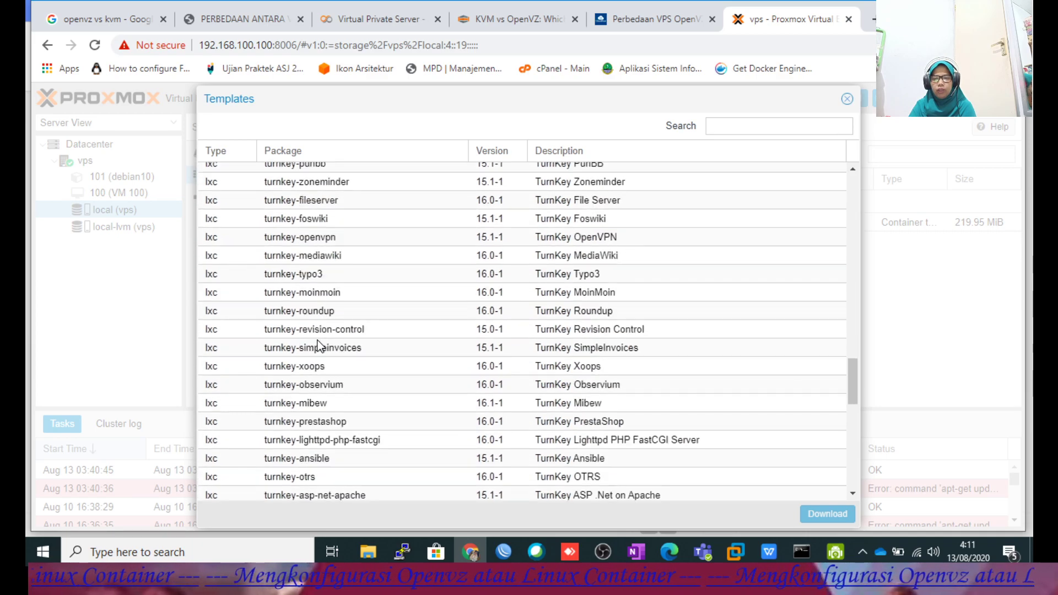
Select the debian-8.0-standard template in the list.
scroll(314, 342, "up", 10)
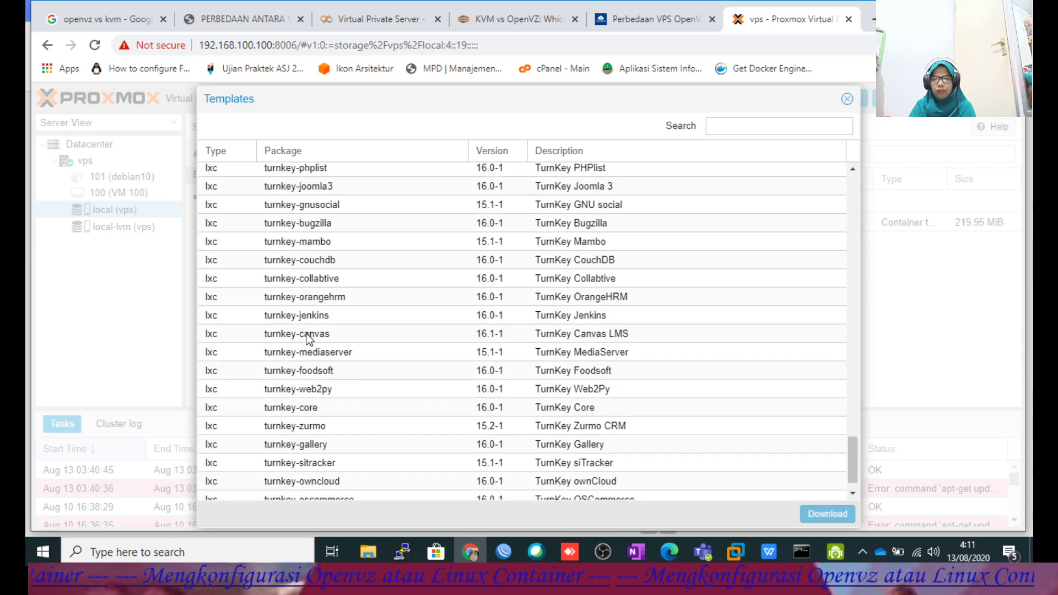
scroll(308, 339, "down", 7)
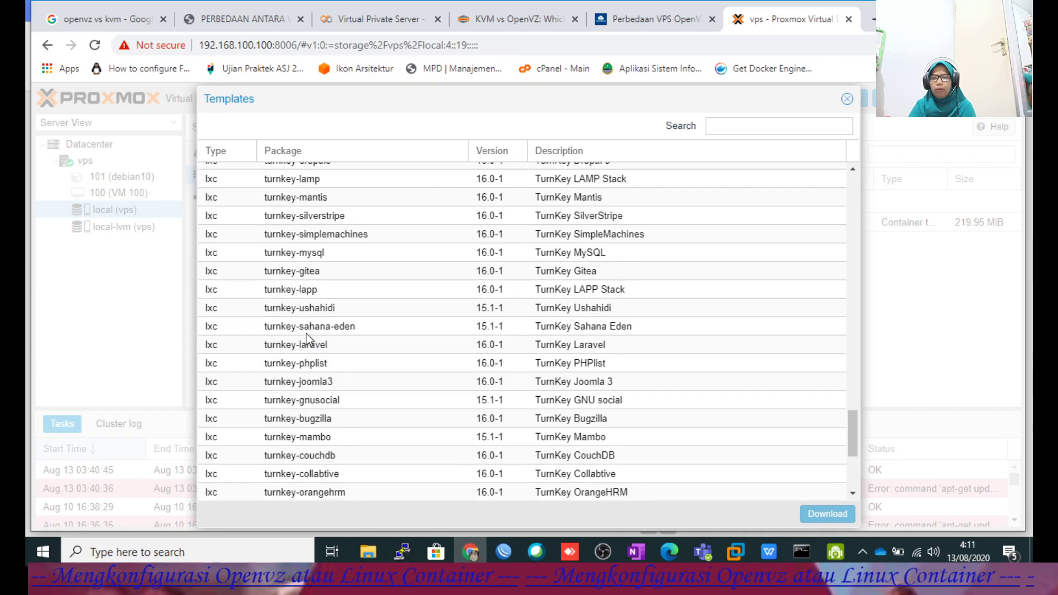
scroll(308, 338, "down", 1)
scroll(309, 338, "up", 15)
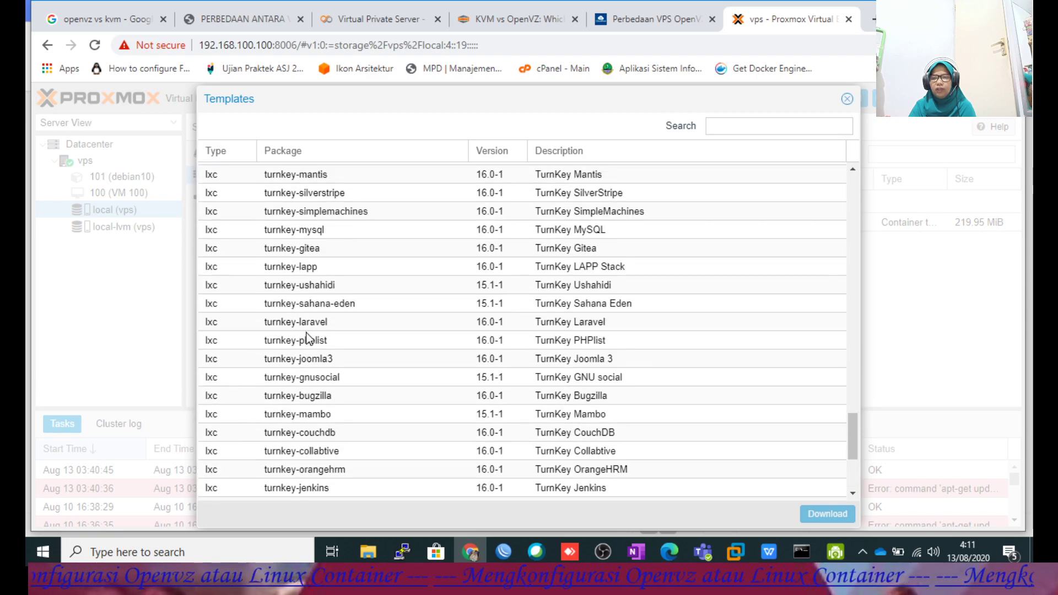
scroll(307, 338, "up", 15)
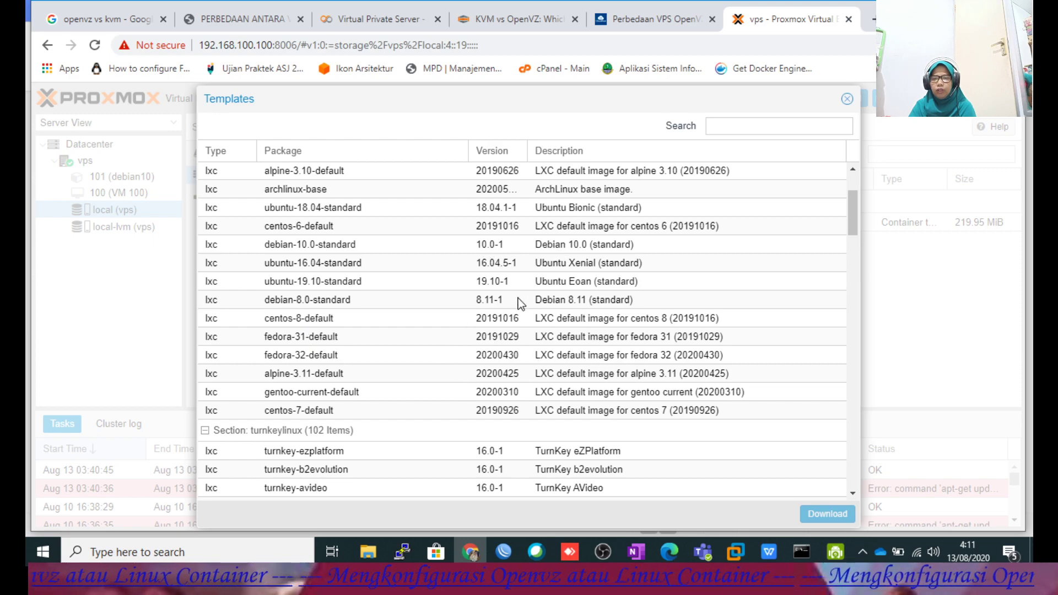
left_click(548, 302)
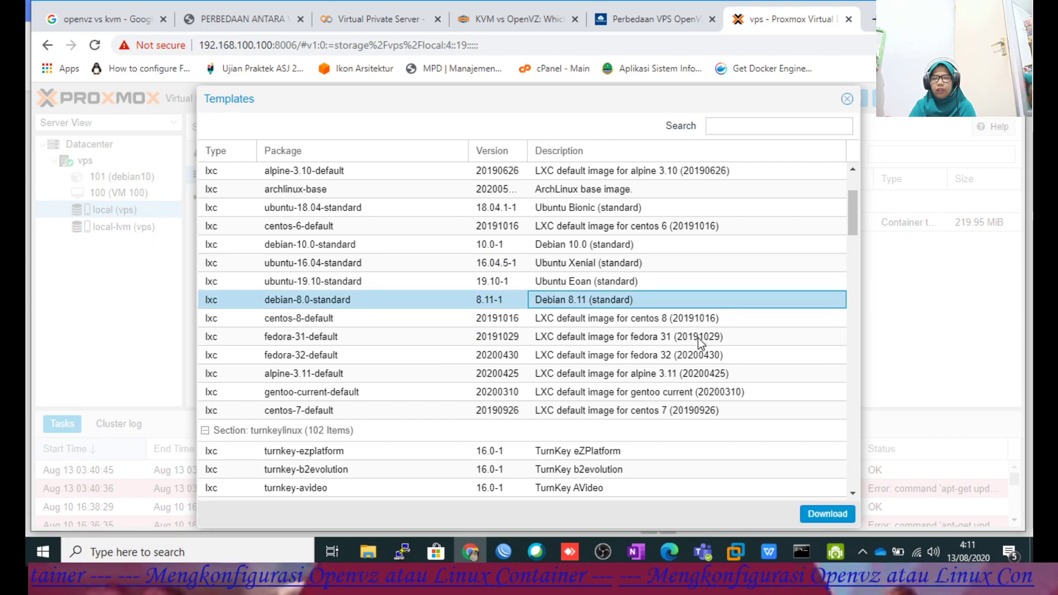
scroll(699, 342, "up", 2)
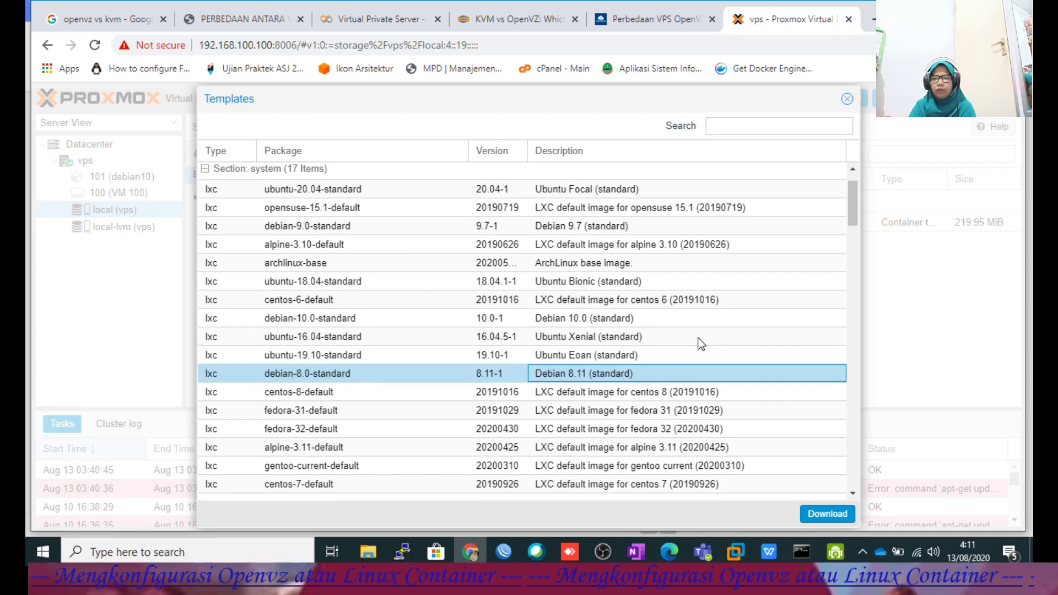
scroll(700, 344, "up", 2)
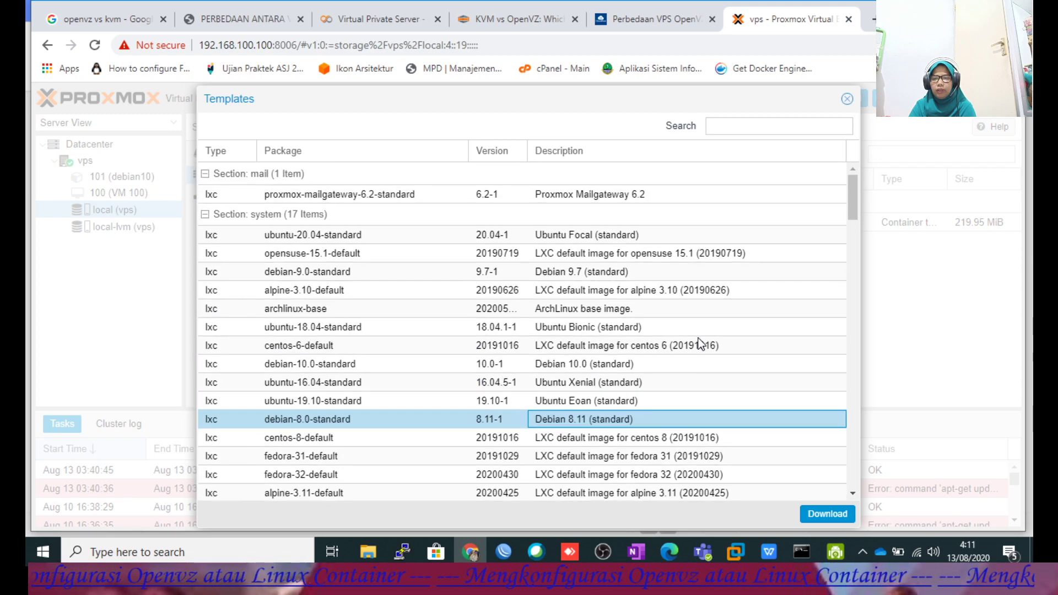
Start downloading debian-8.0-standard, then bring up Konfigurasi vps.pdf for reference.
scroll(699, 344, "down", 5)
left_click(816, 515)
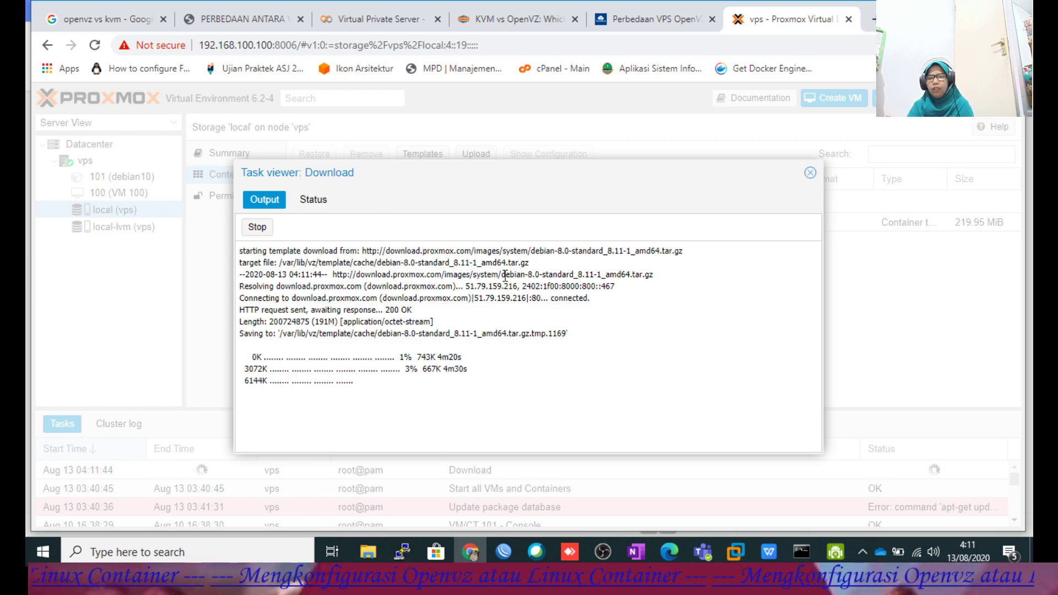
left_click(769, 552)
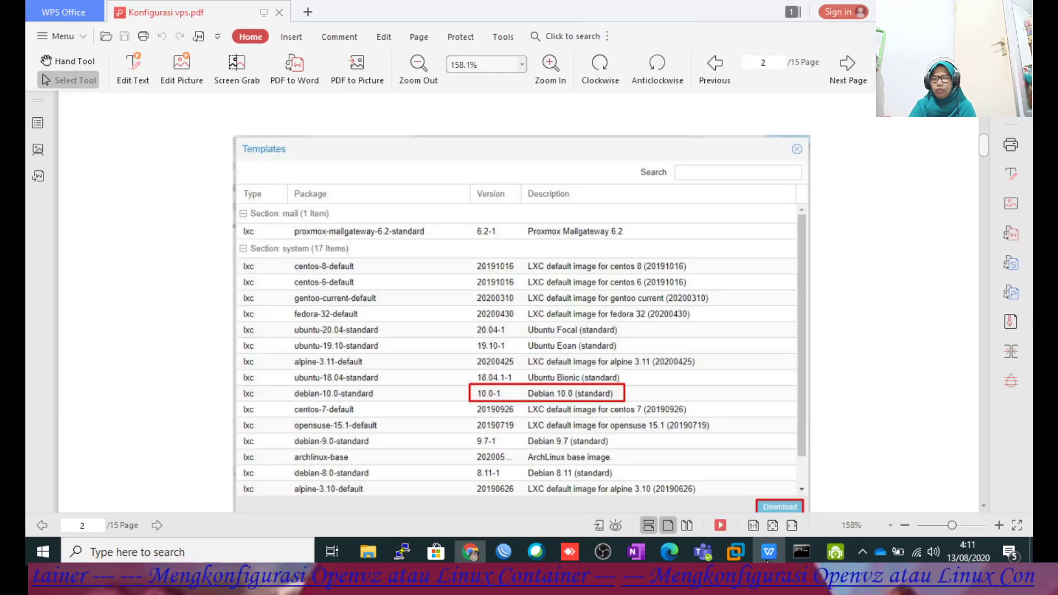
Read the guide's steps 4–7 on download and container creation, then return to Proxmox's download progress.
scroll(624, 297, "down", 6)
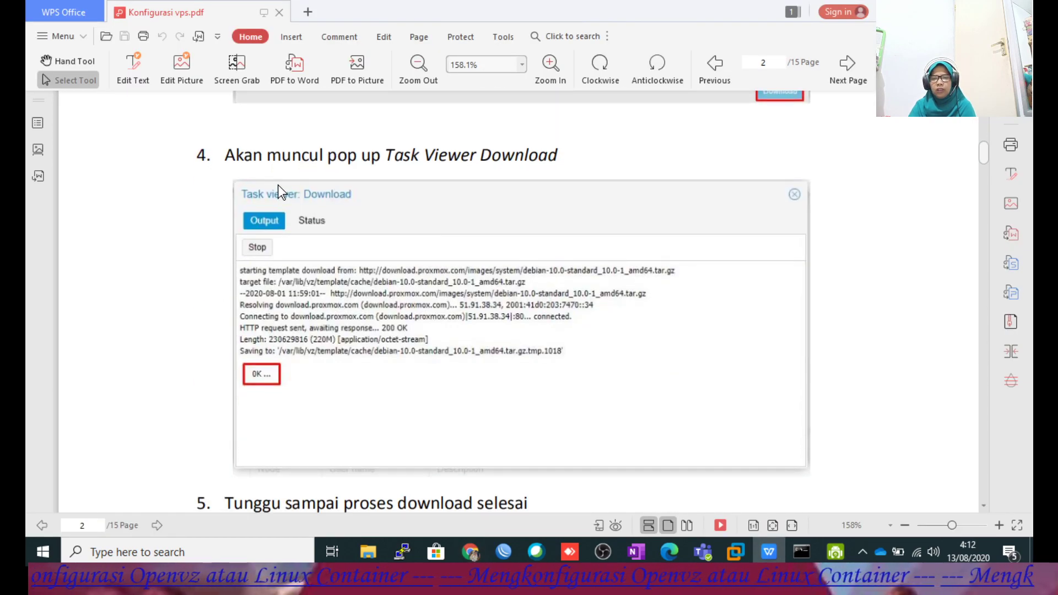
scroll(496, 204, "down", 5)
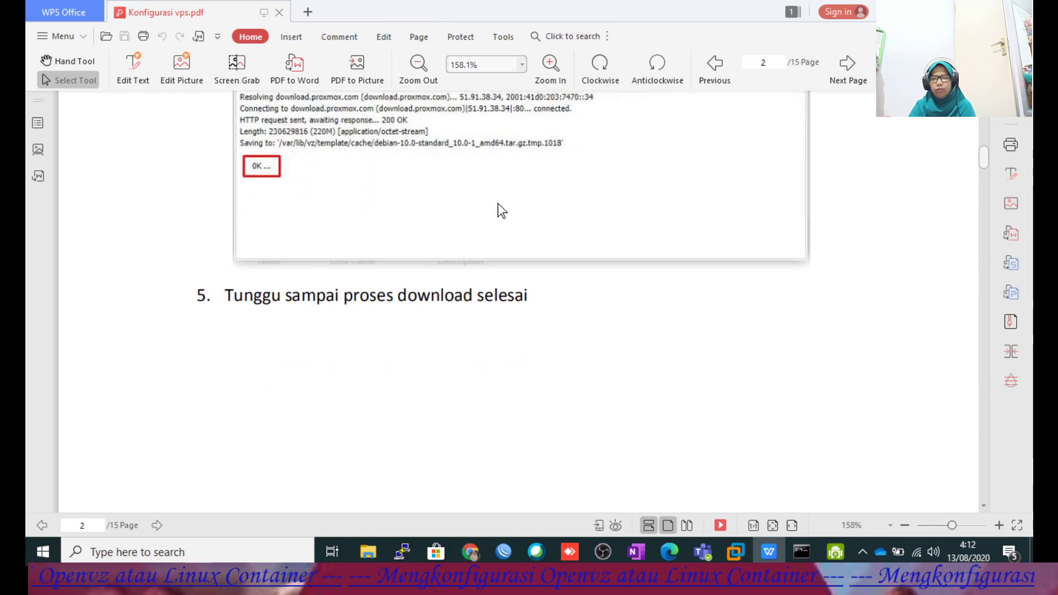
scroll(484, 217, "down", 9)
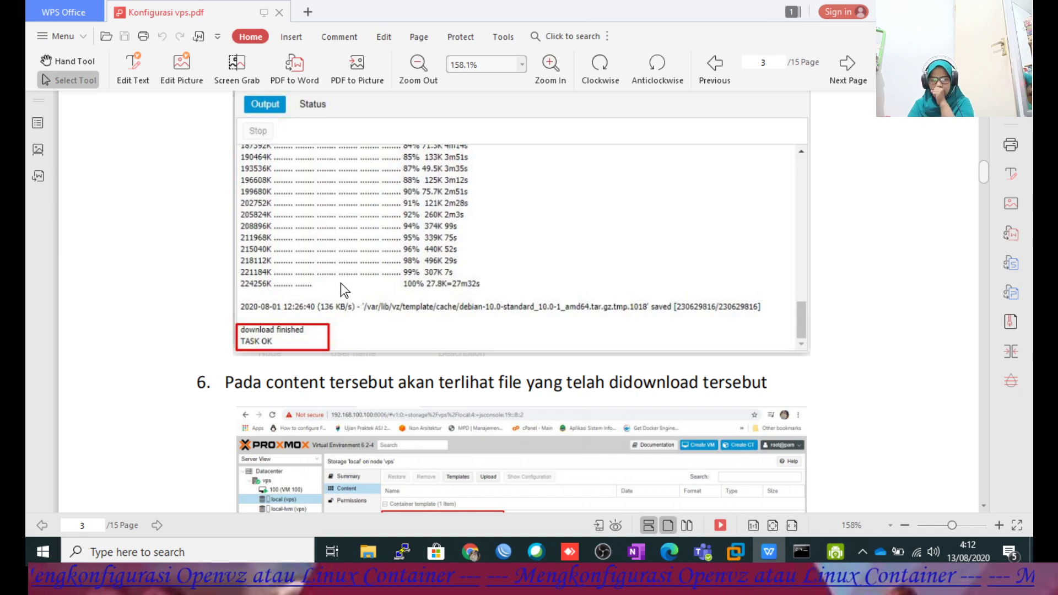
scroll(340, 283, "down", 3)
scroll(342, 285, "down", 5)
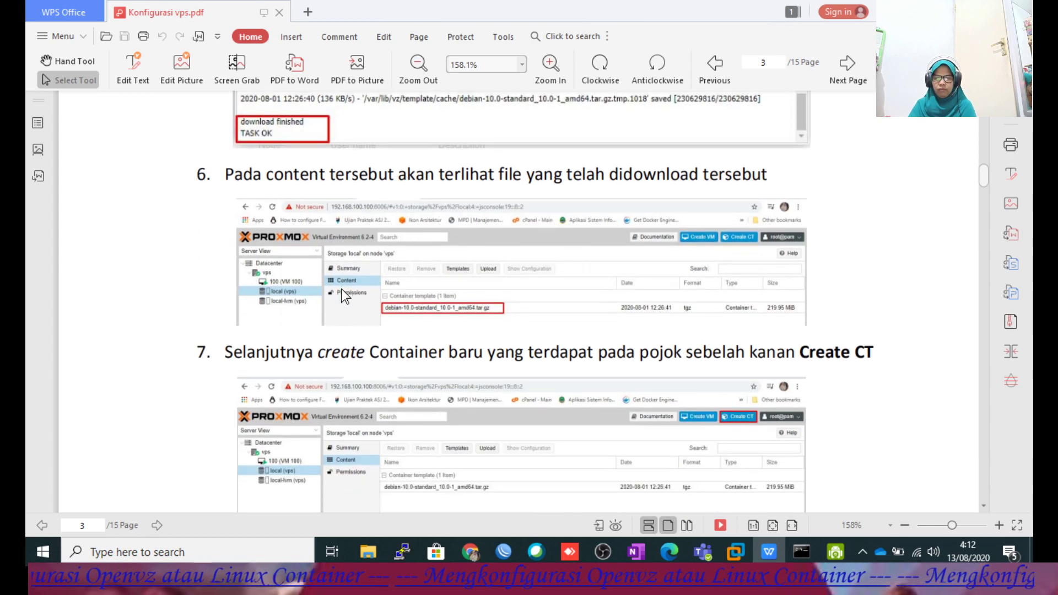
scroll(500, 273, "up", 5)
scroll(506, 237, "down", 3)
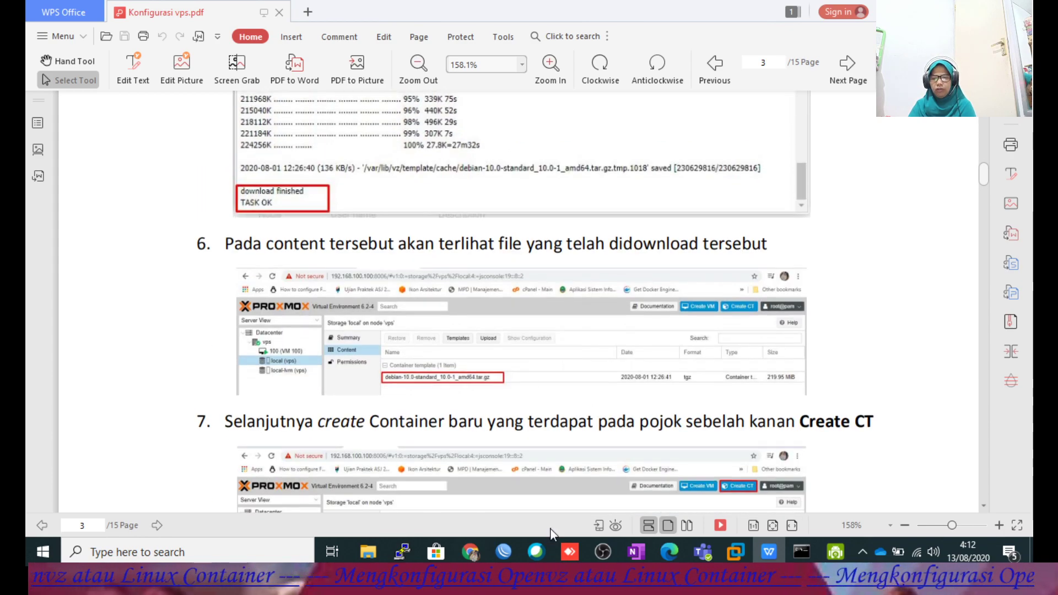
left_click(470, 552)
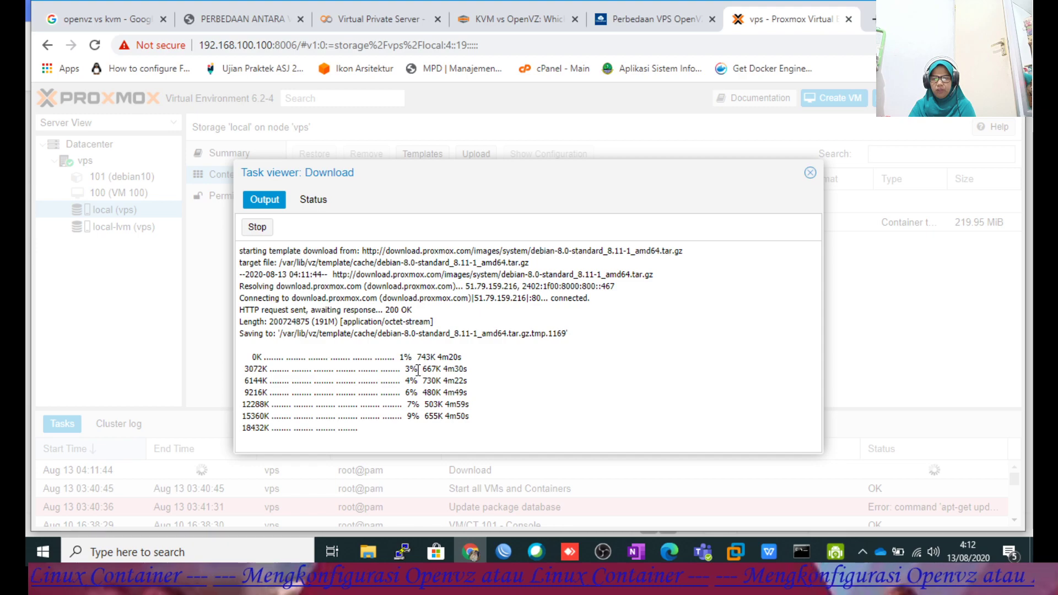
Move the Task viewer: Download window aside and open a blank Chrome tab.
left_click_drag(432, 178, 489, 192)
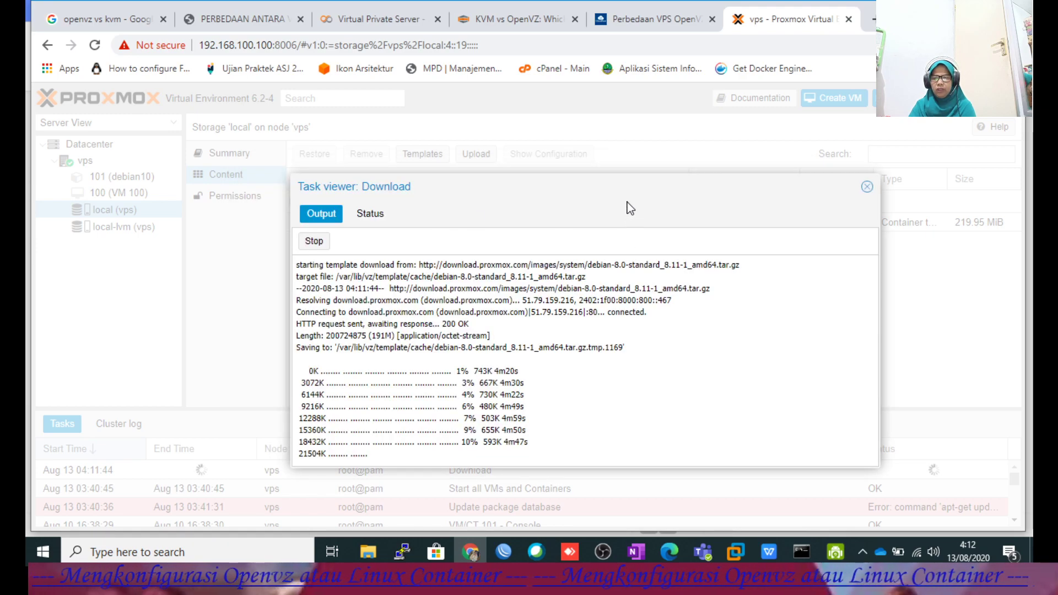
left_click_drag(631, 200, 505, 151)
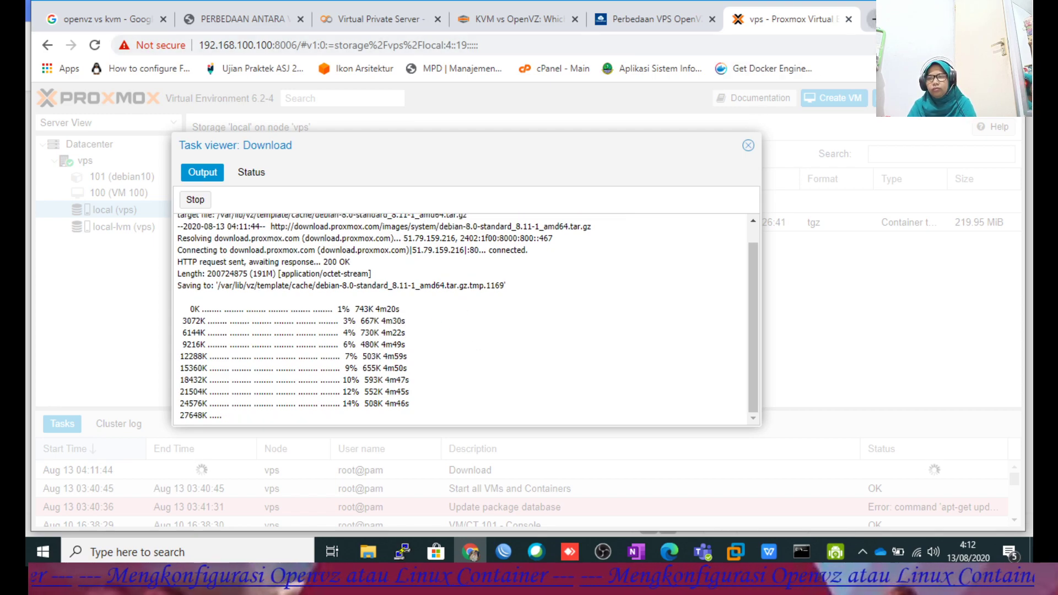
left_click(872, 19)
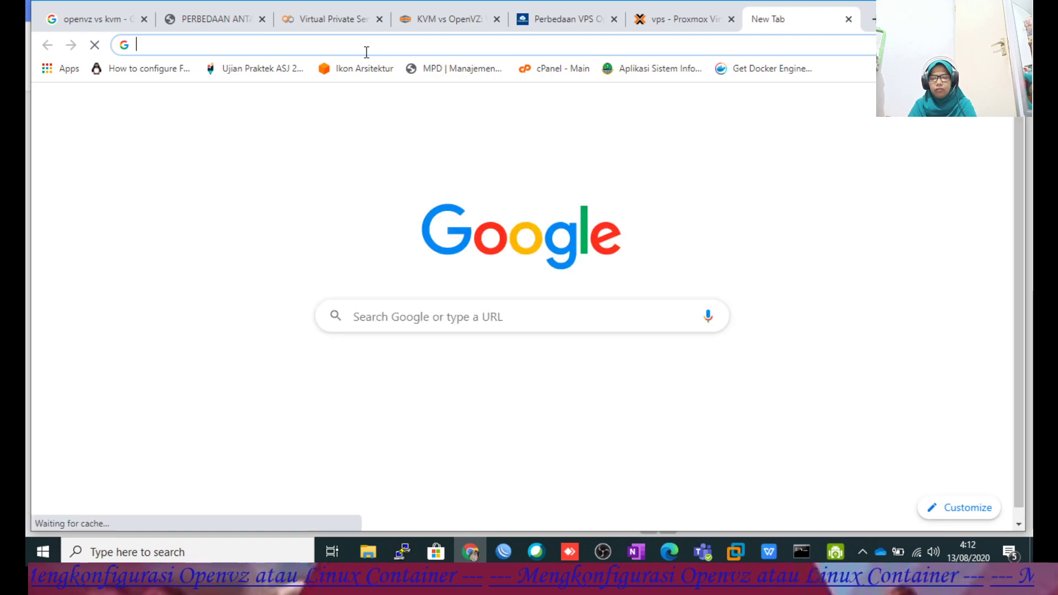
Load the Proxmox interface at 192.168.100.100:8006 in a new tab.
type("1")
key("Return")
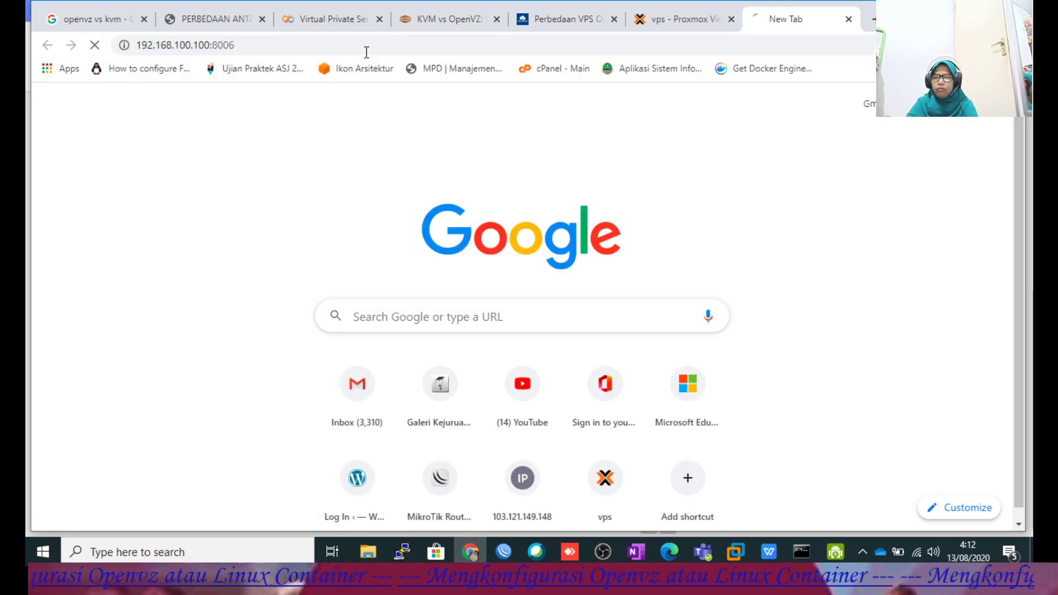
left_click(677, 26)
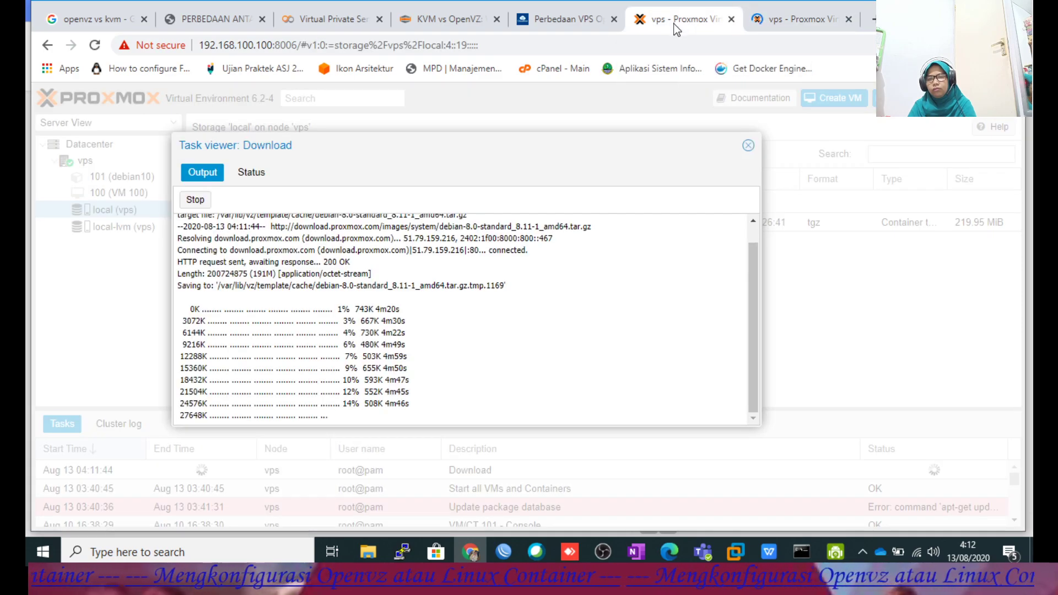
left_click(797, 22)
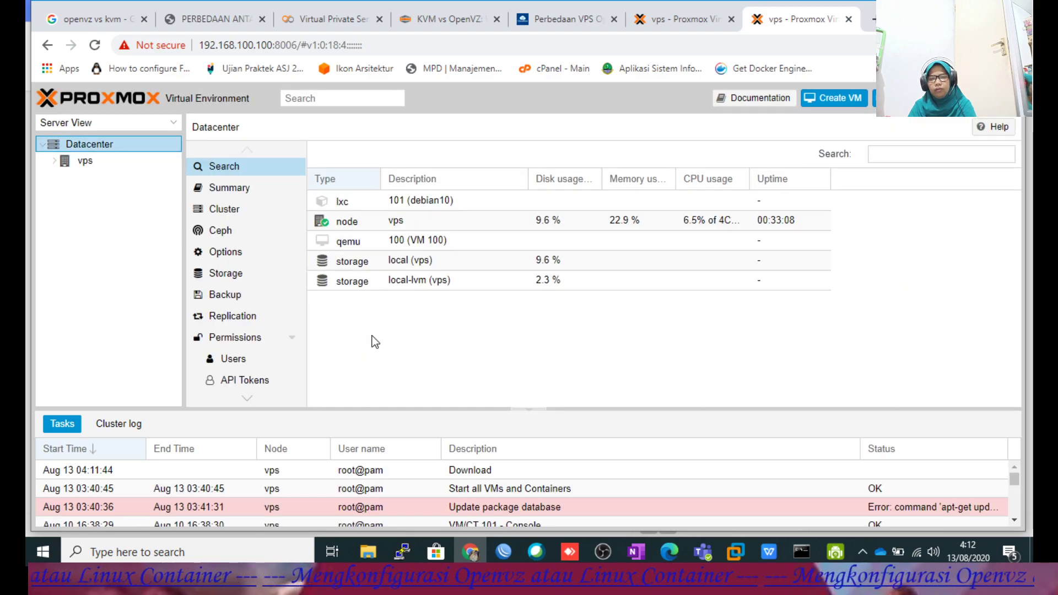
Check the vps node's local storage templates and the download's progress, then return to the guide.
left_click(59, 161)
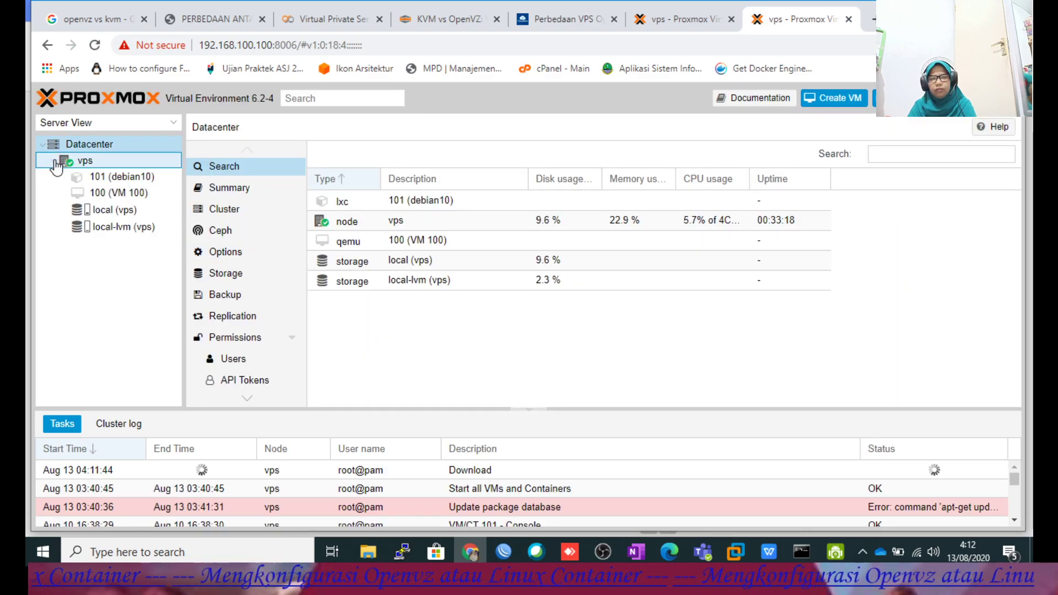
left_click(115, 211)
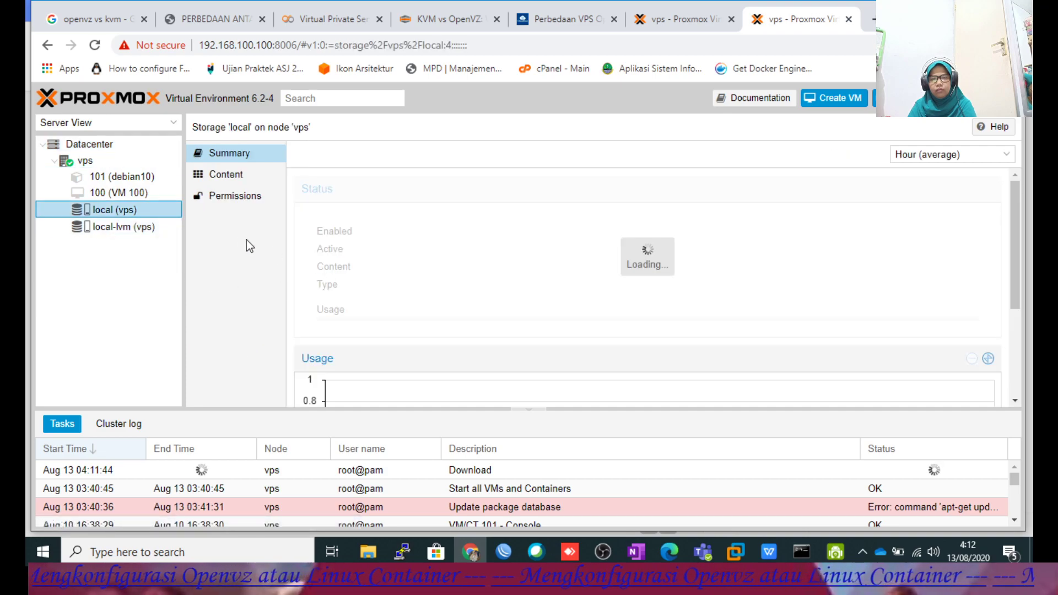
left_click(224, 174)
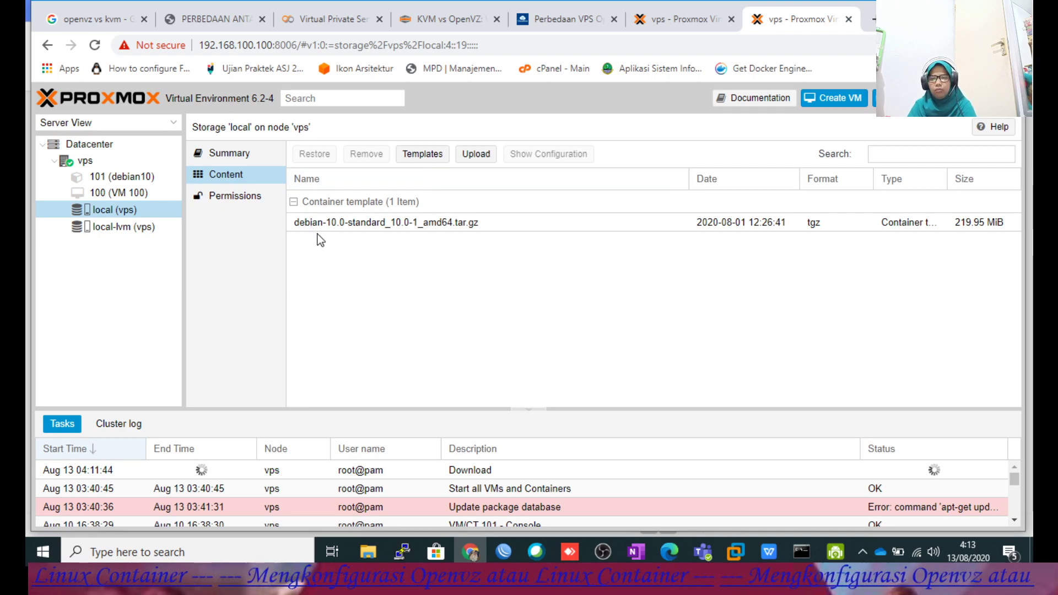
left_click(681, 28)
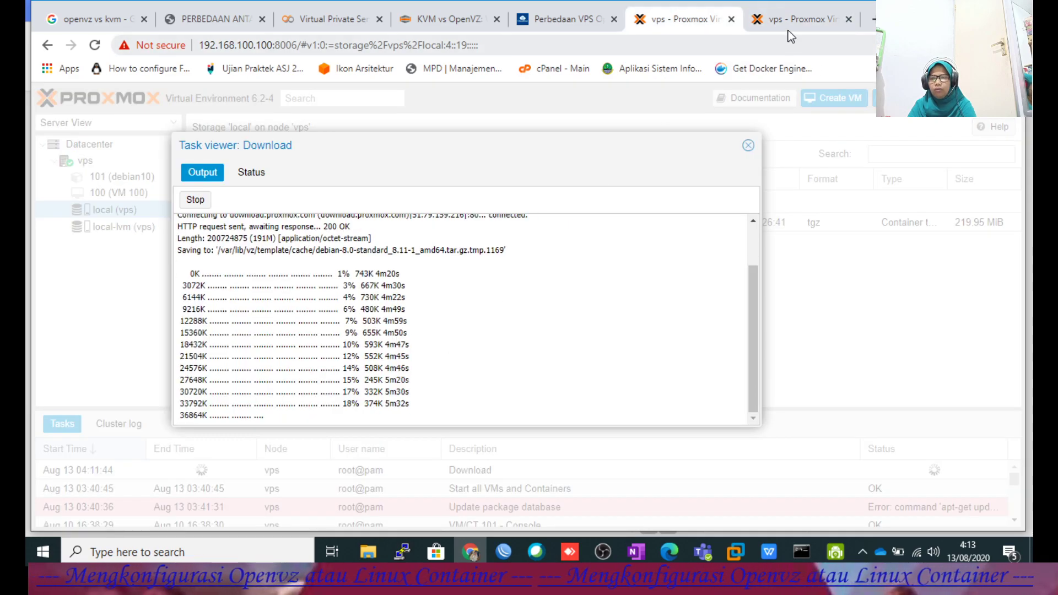
left_click(797, 17)
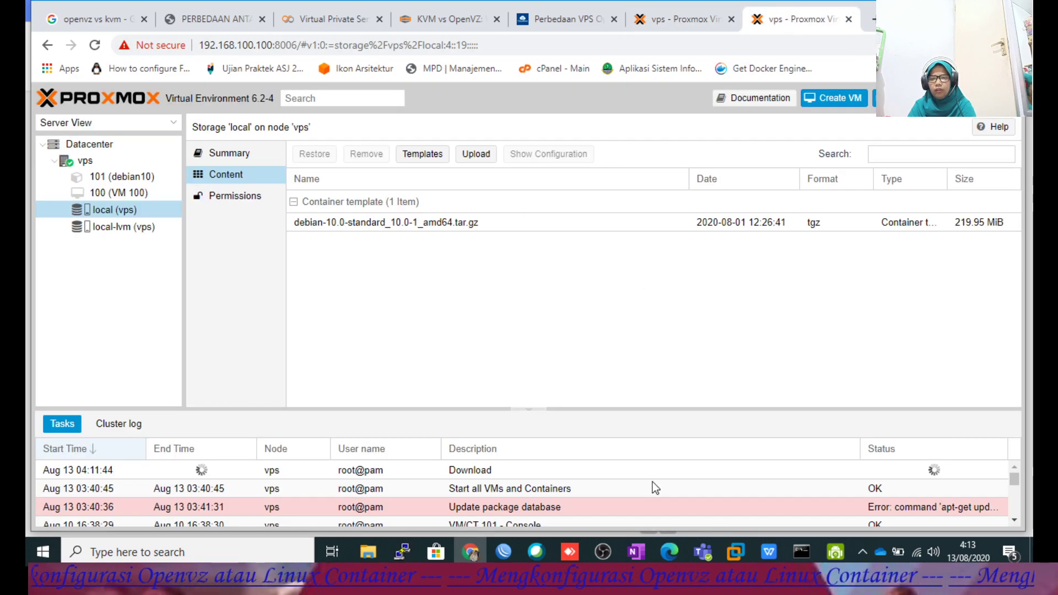
left_click(772, 551)
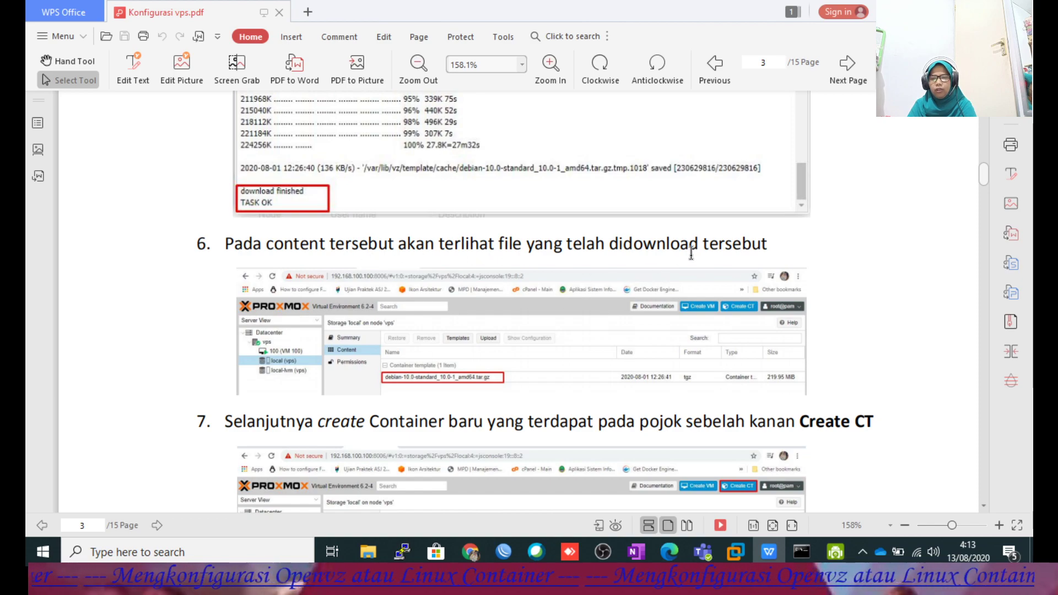
Read step 7 of the guide, then start Create CT in Proxmox.
scroll(672, 342, "down", 3)
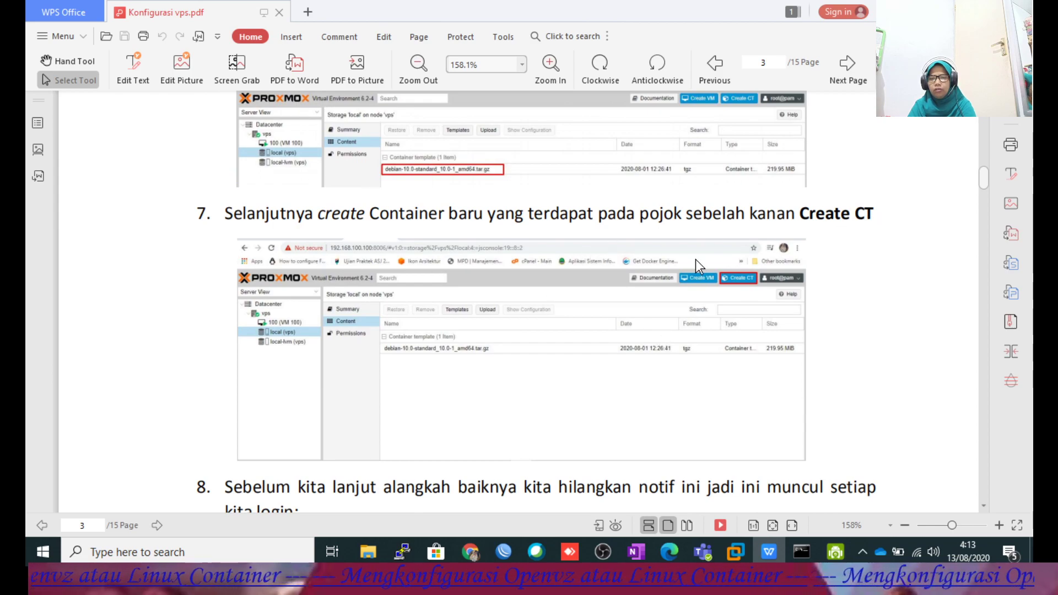
left_click(459, 557)
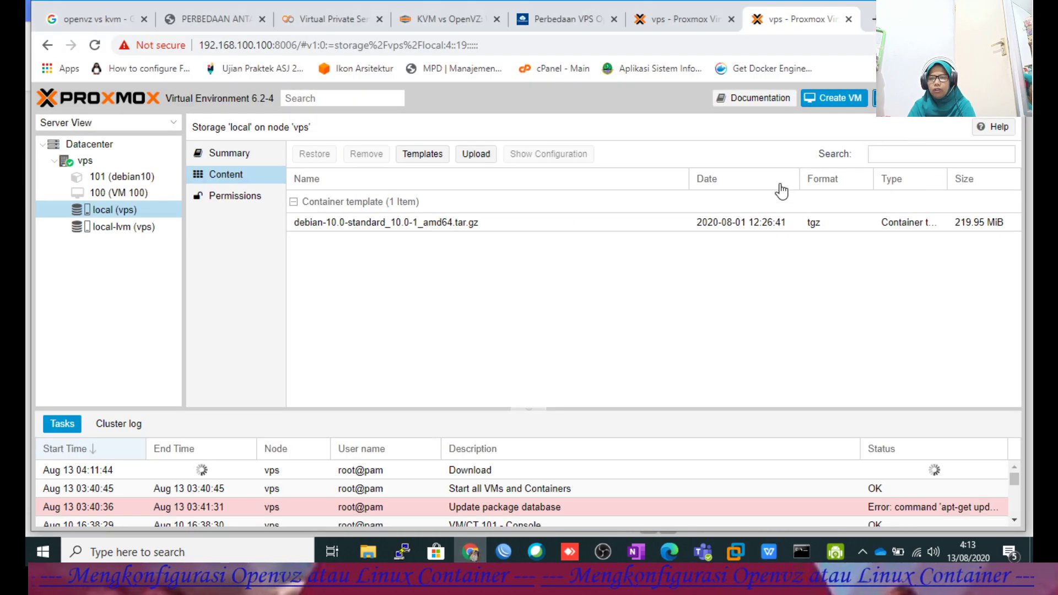
left_click(895, 97)
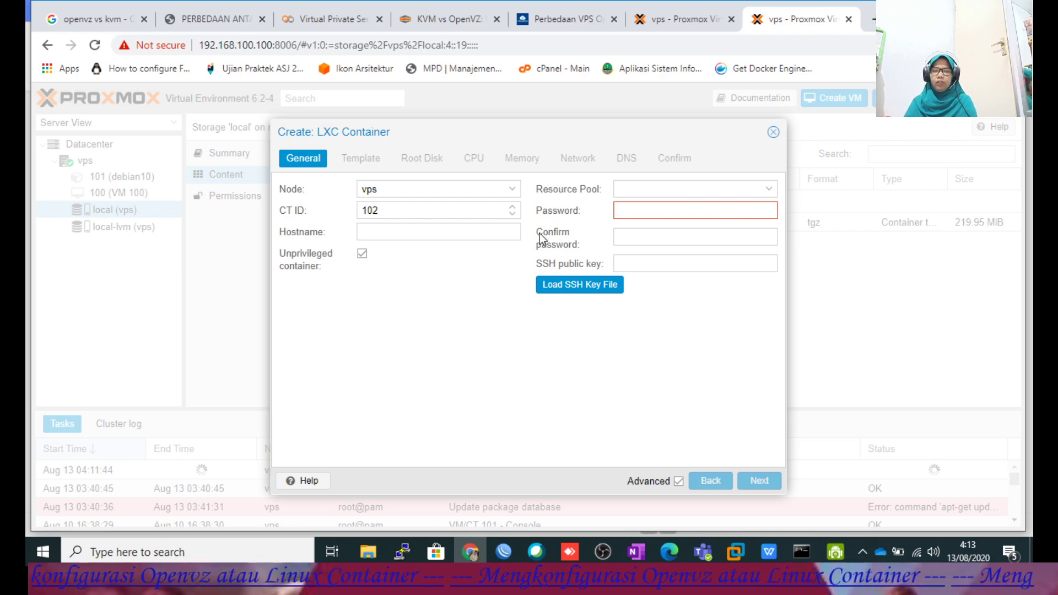
Enter hostname Debian for the new container, then scroll the guide to step 8.
left_click(383, 232)
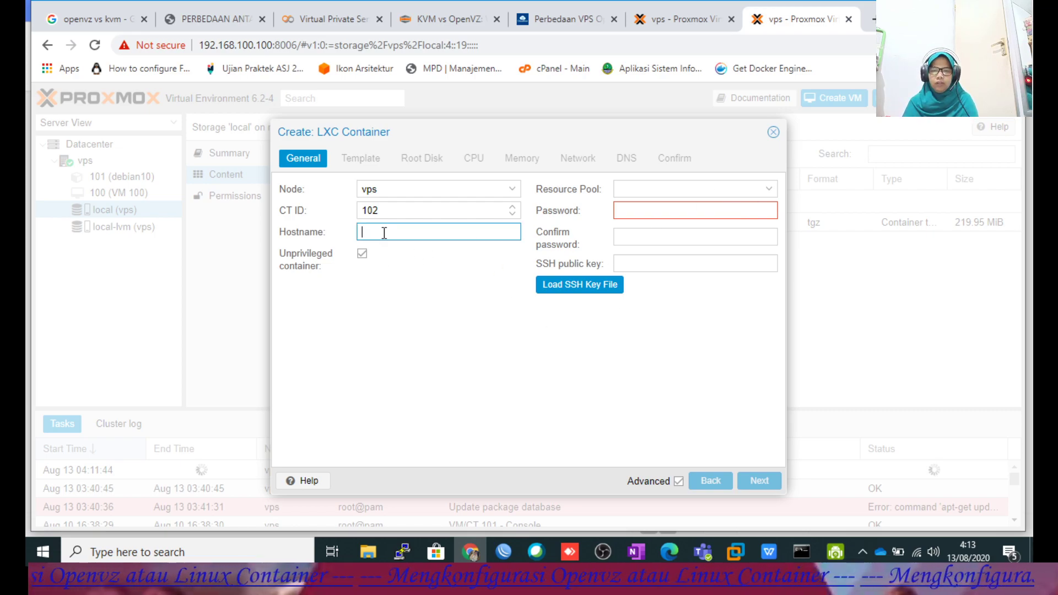
type("Debian")
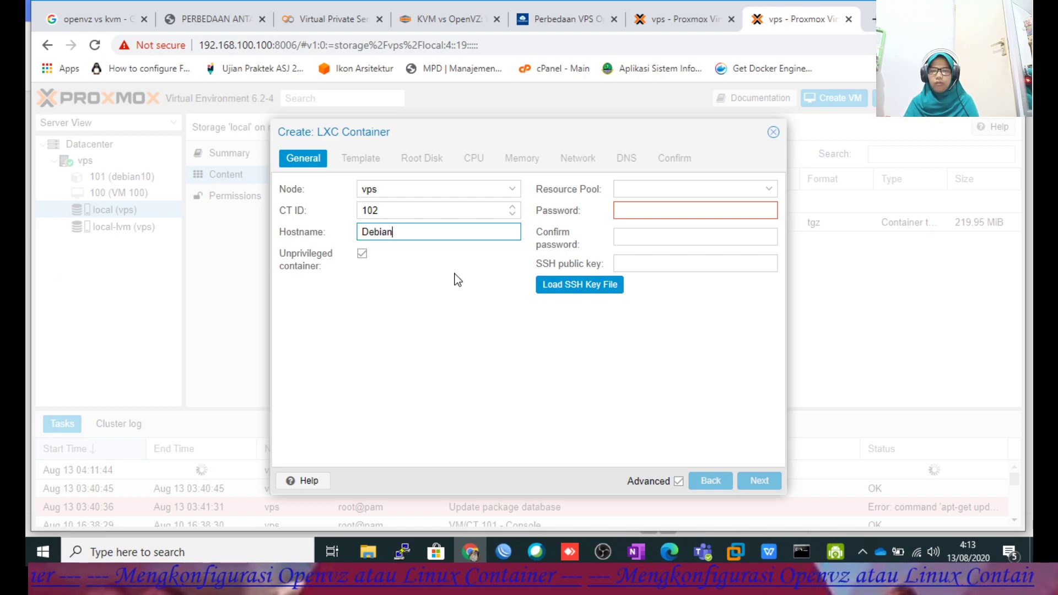
left_click(769, 552)
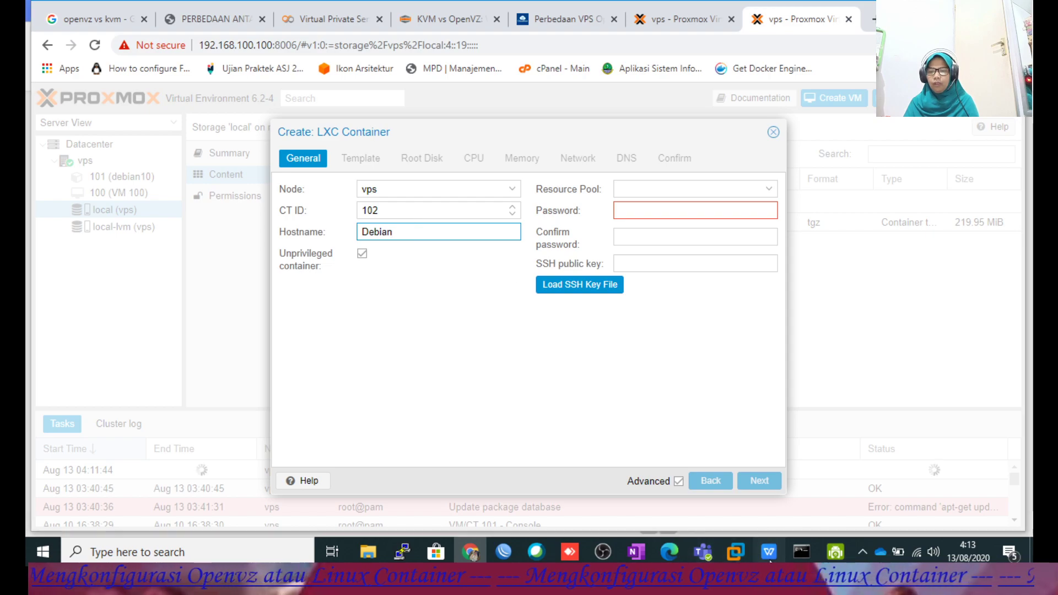
scroll(667, 385, "down", 6)
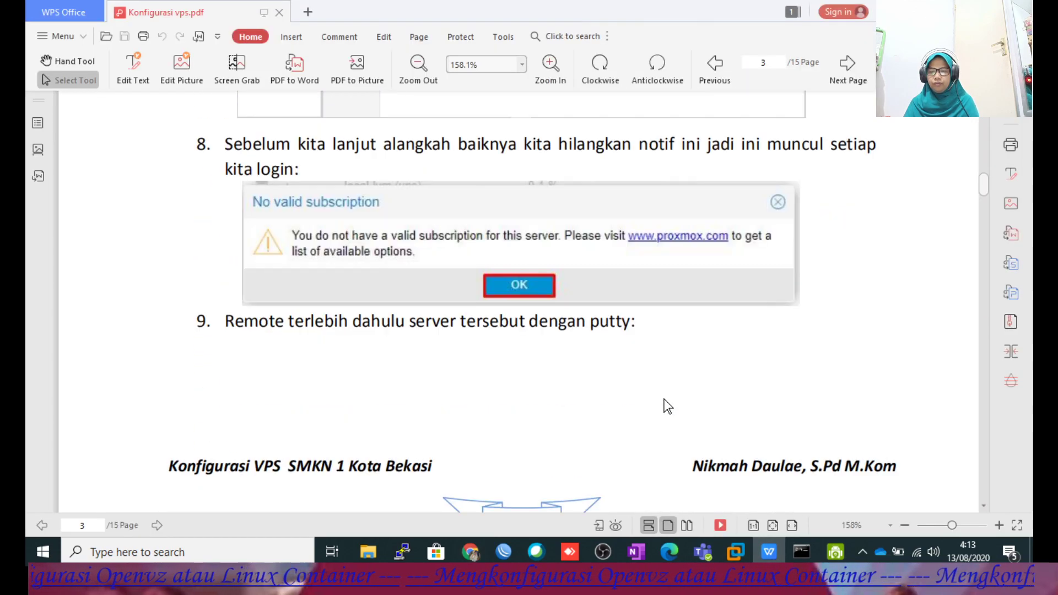
Review the guide's remote-access pages 3–4 and launch PuTTY Configuration.
scroll(662, 400, "down", 7)
scroll(660, 406, "up", 4)
scroll(663, 405, "up", 5)
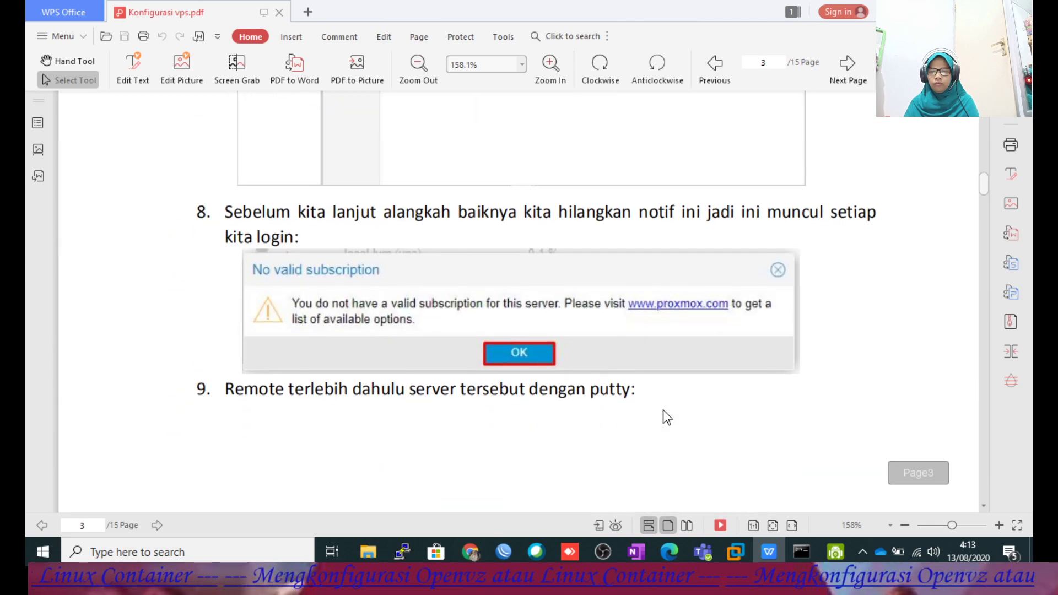
scroll(667, 404, "down", 7)
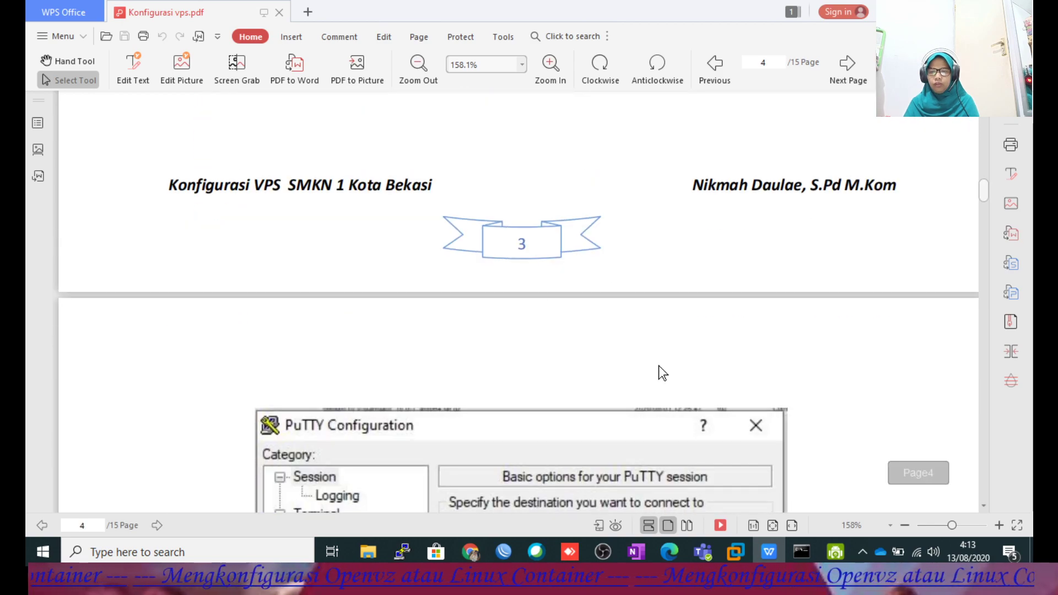
scroll(614, 282, "down", 10)
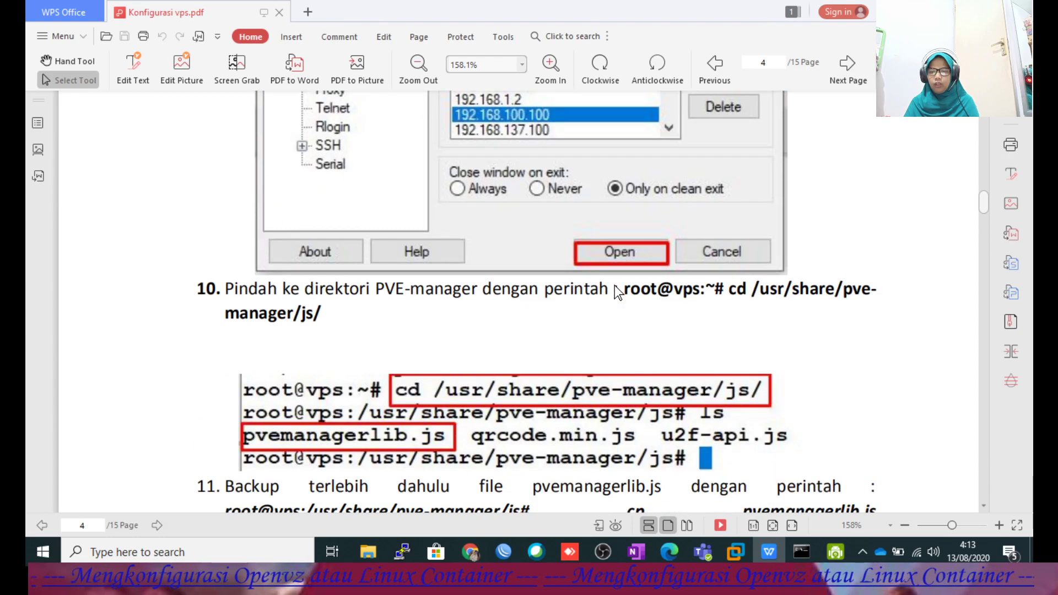
scroll(616, 292, "down", 9)
scroll(617, 294, "down", 6)
scroll(615, 290, "up", 20)
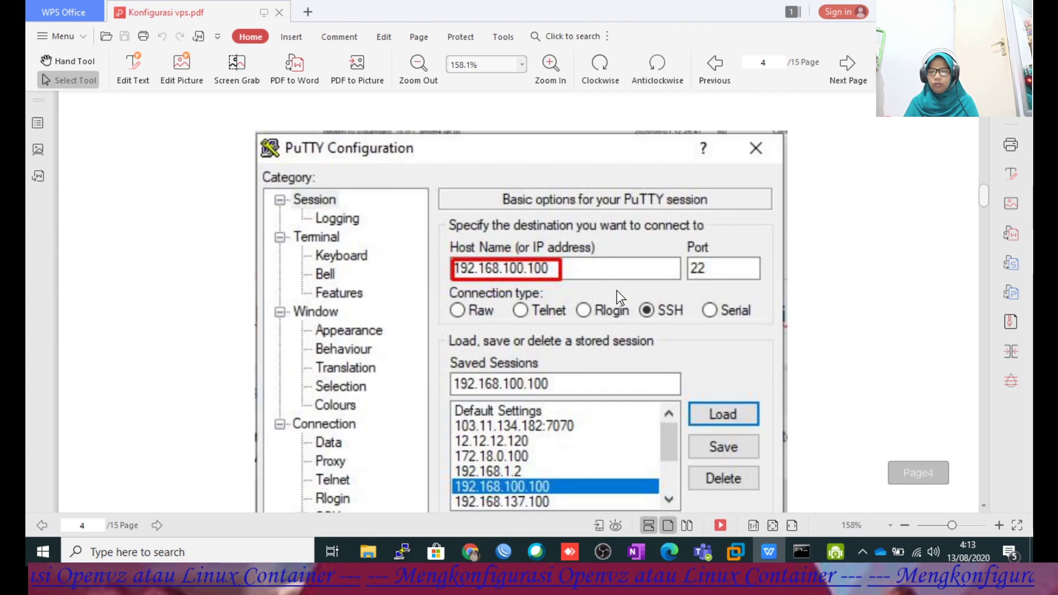
scroll(617, 291, "up", 5)
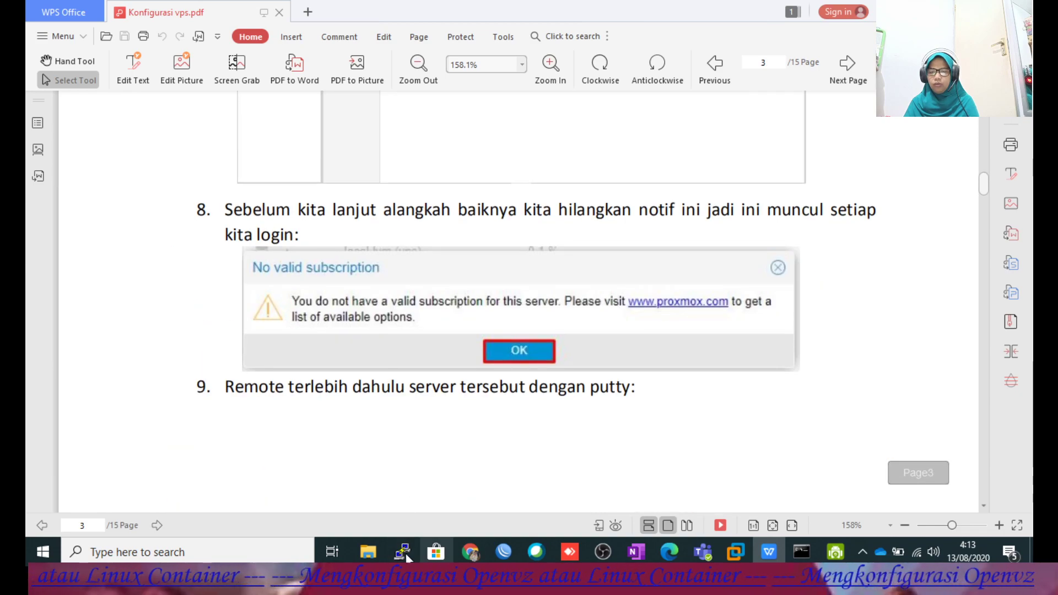
left_click(408, 547)
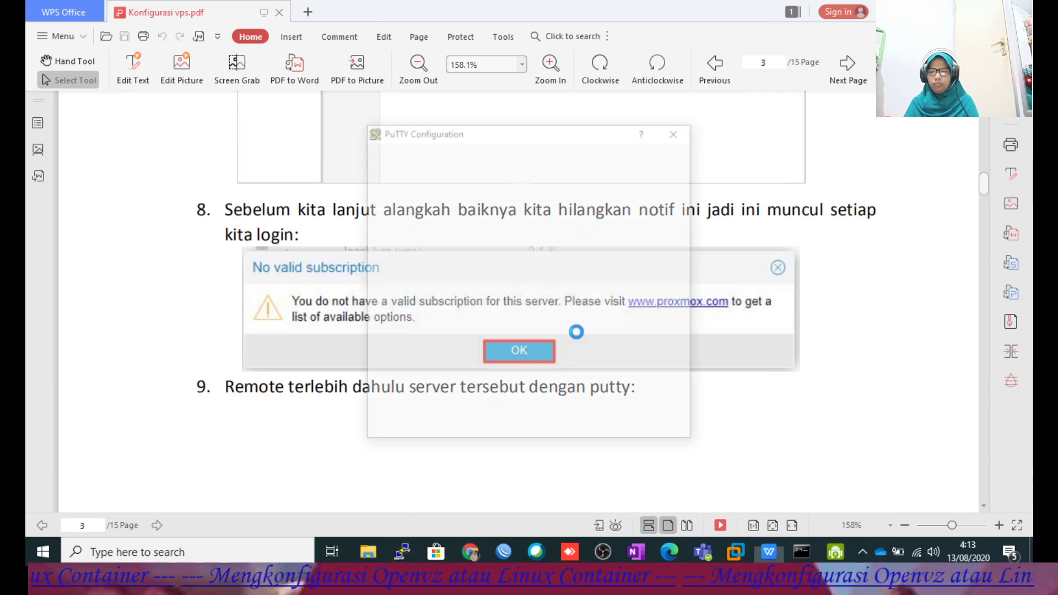
Load the saved 192.168.100.100 session in PuTTY and open the SSH connection.
scroll(543, 331, "down", 1)
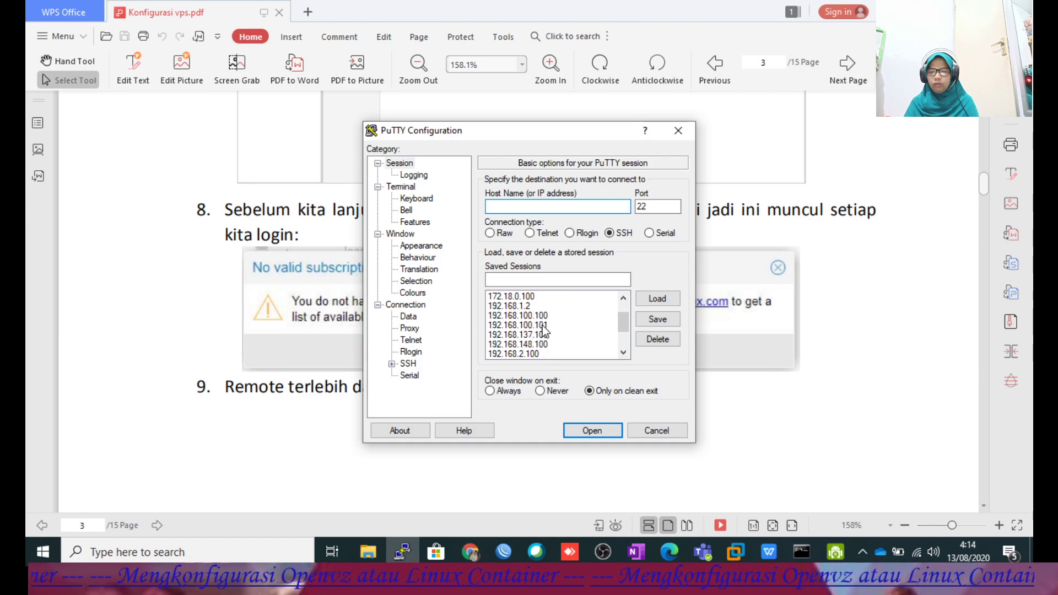
left_click(537, 318)
left_click(658, 298)
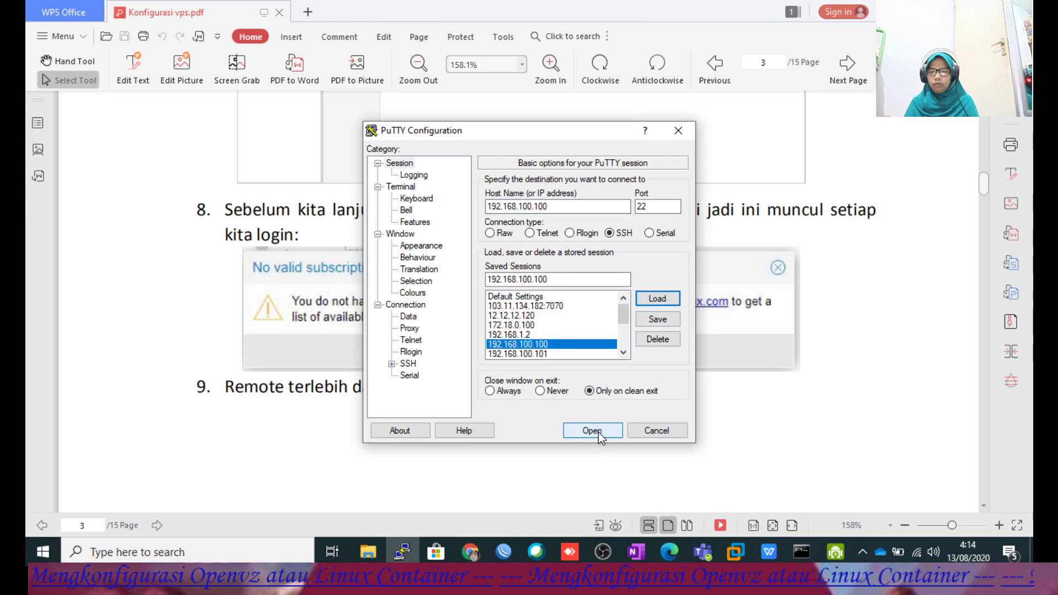
left_click(595, 431)
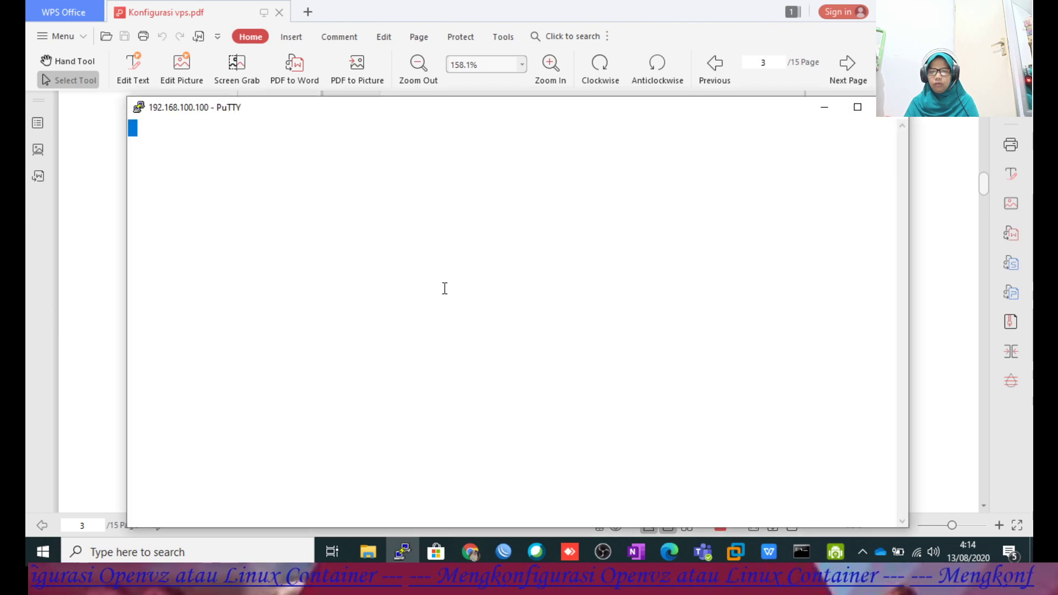
Log in as root with the account password, clear the terminal, and read the guide.
type("root")
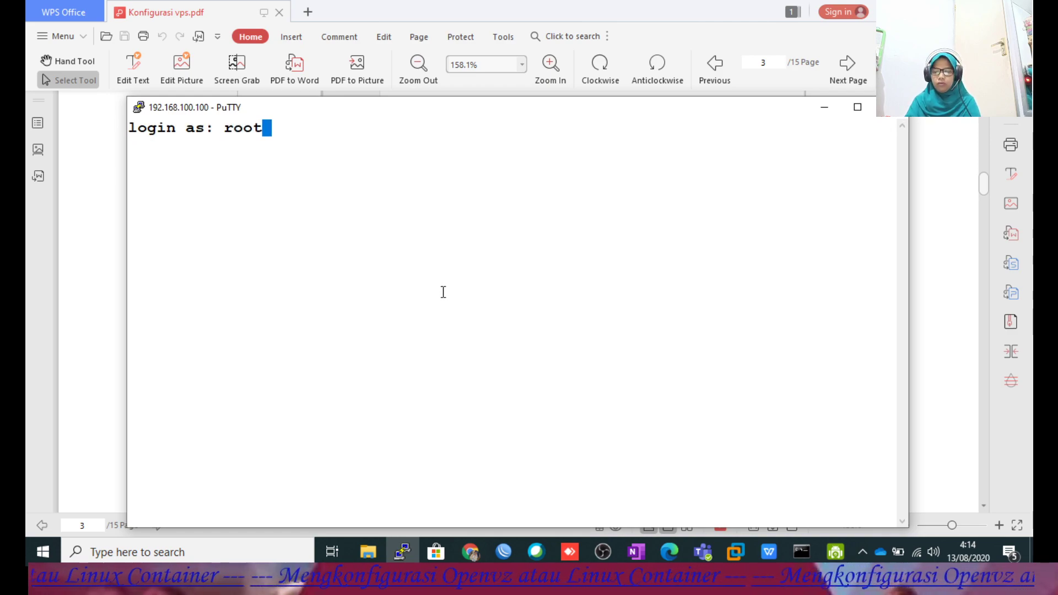
key("Return")
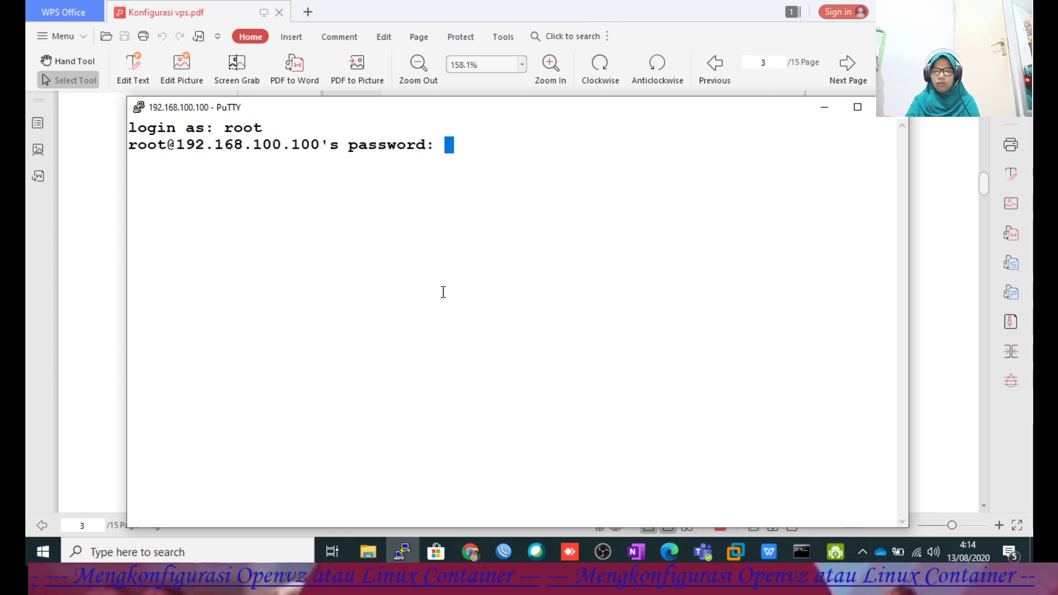
key("Return")
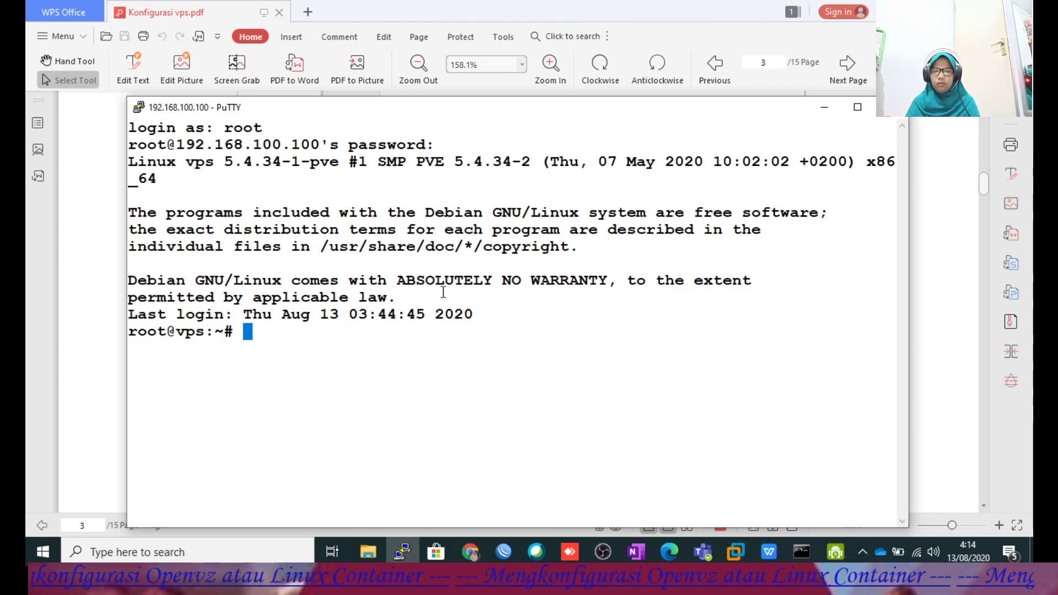
type("clear")
key("Return")
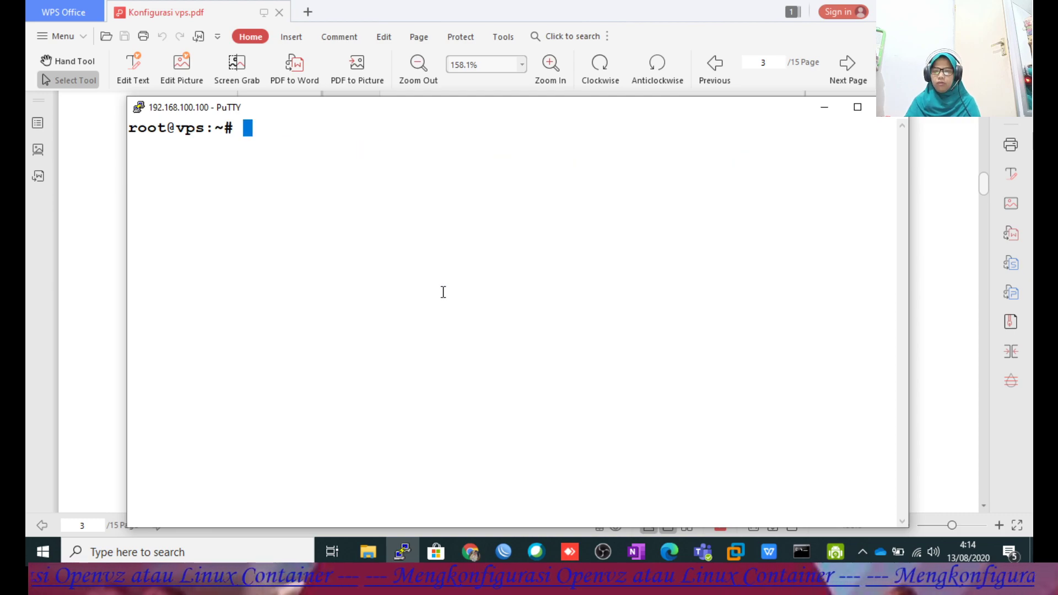
left_click(824, 107)
scroll(737, 327, "up", 4)
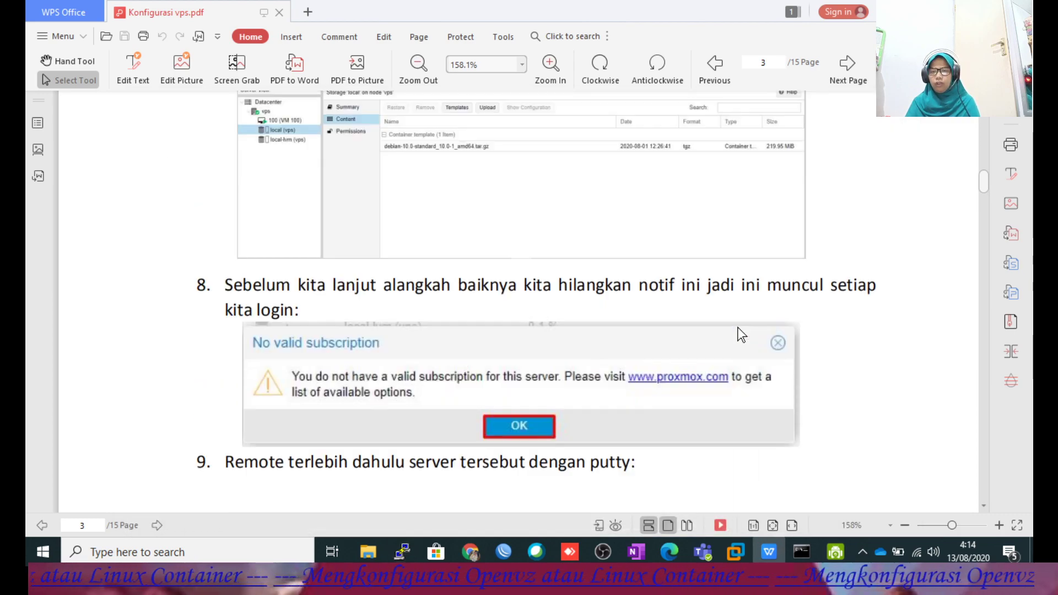
scroll(737, 328, "down", 15)
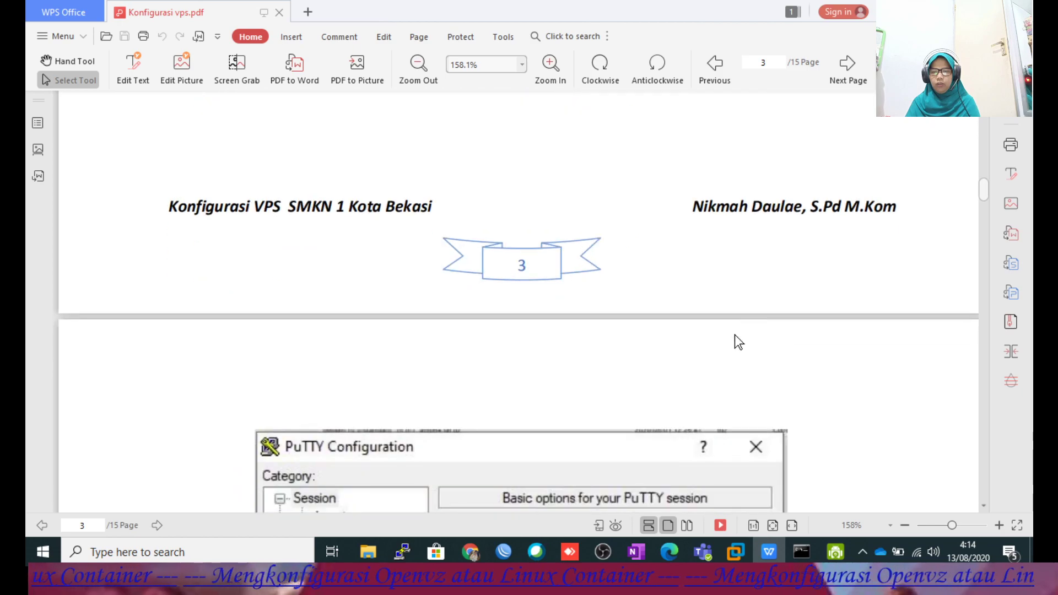
scroll(734, 336, "down", 12)
Change directory to /usr/share/pve-manager/js in the PuTTY terminal.
scroll(733, 337, "up", 2)
scroll(733, 336, "down", 4)
scroll(732, 338, "up", 2)
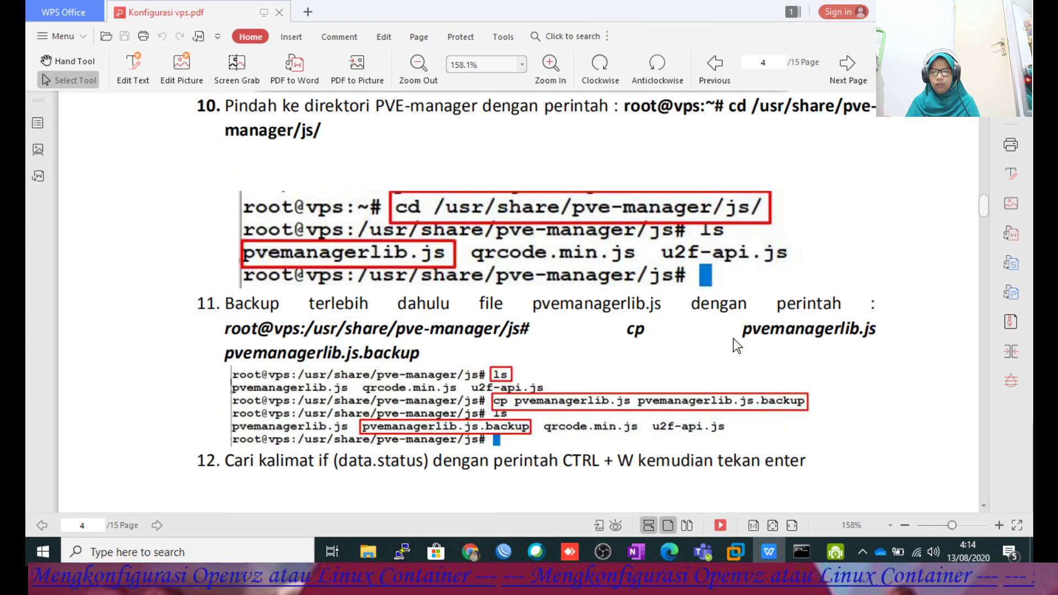
left_click(405, 551)
left_click_drag(464, 119, 538, 326)
type("cd ")
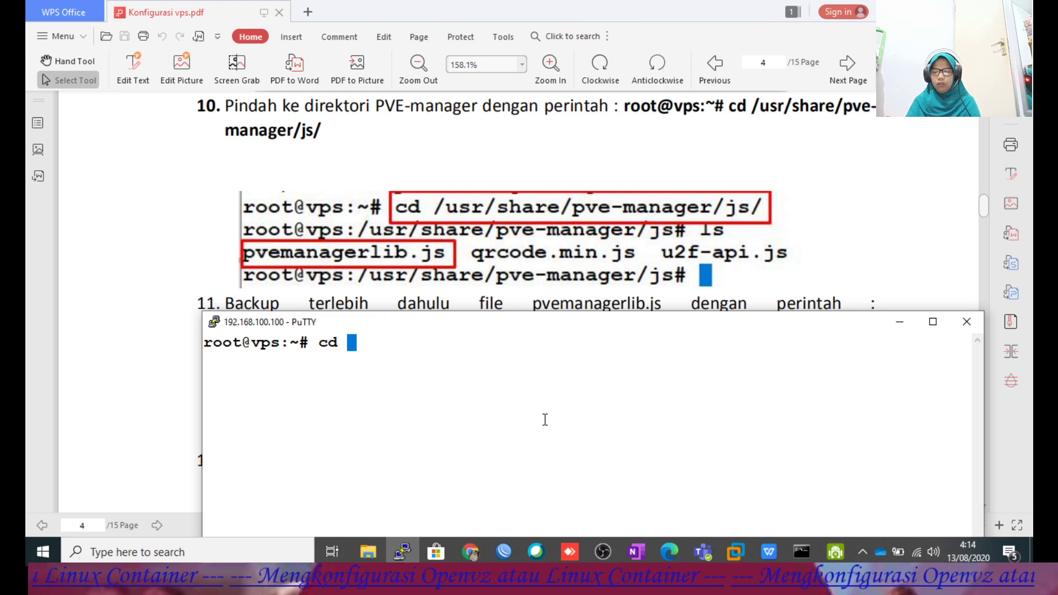
type("/usr/")
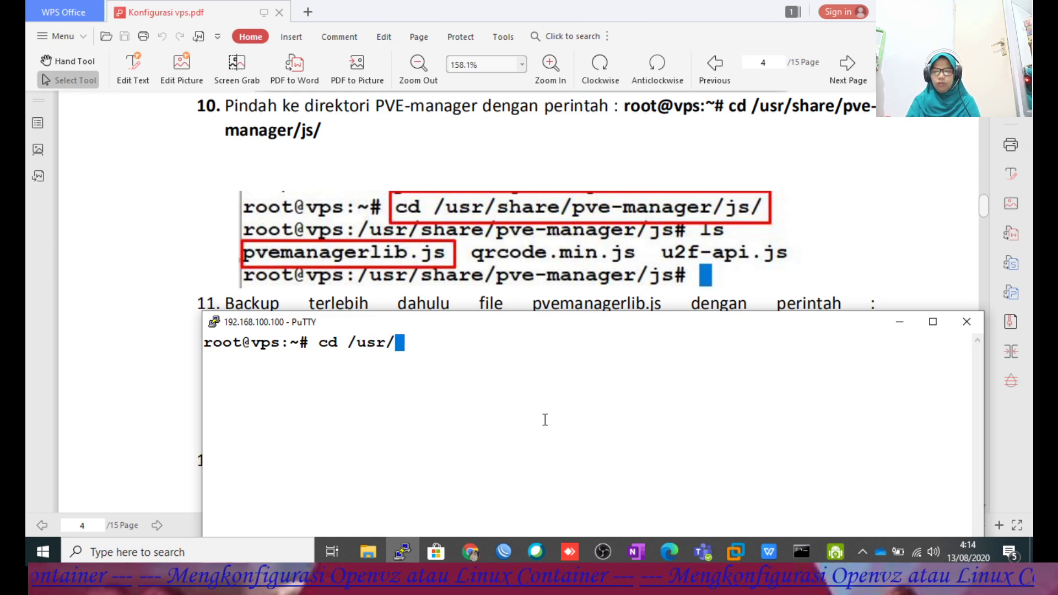
type("share/p")
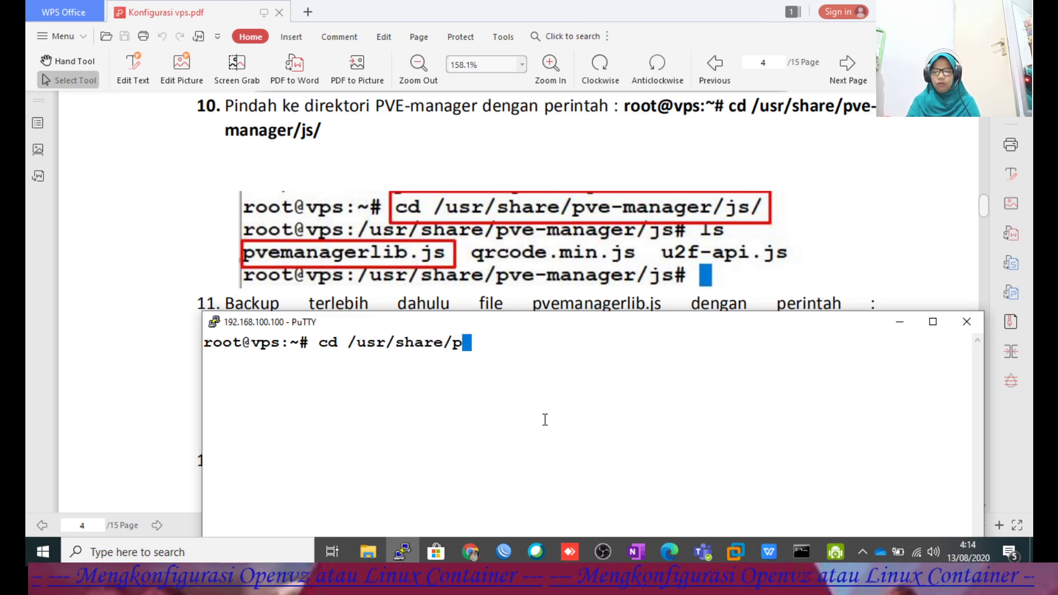
type("ve-ma")
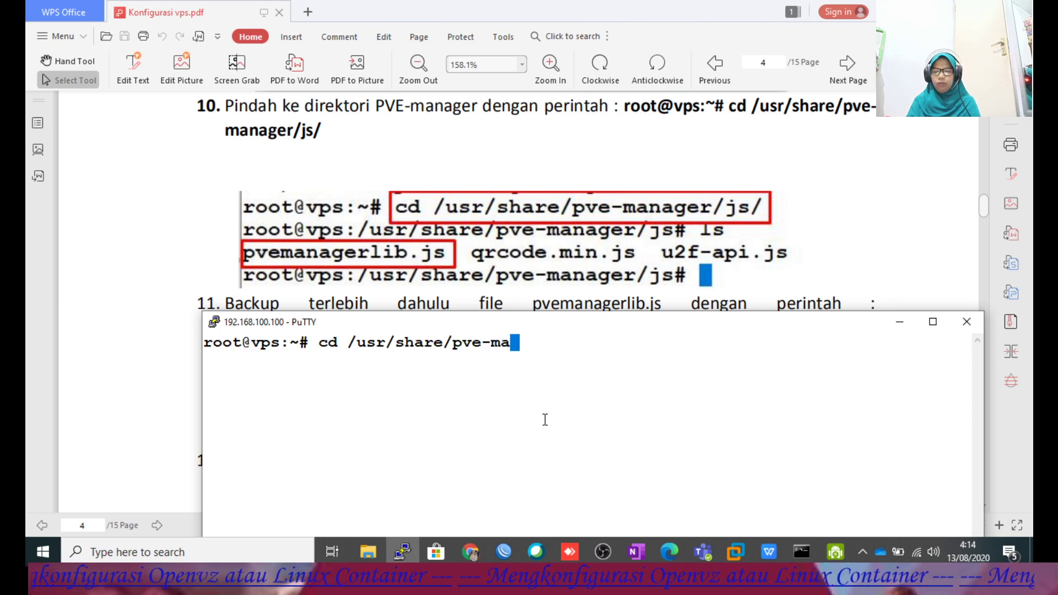
type("nager/js")
key("Return")
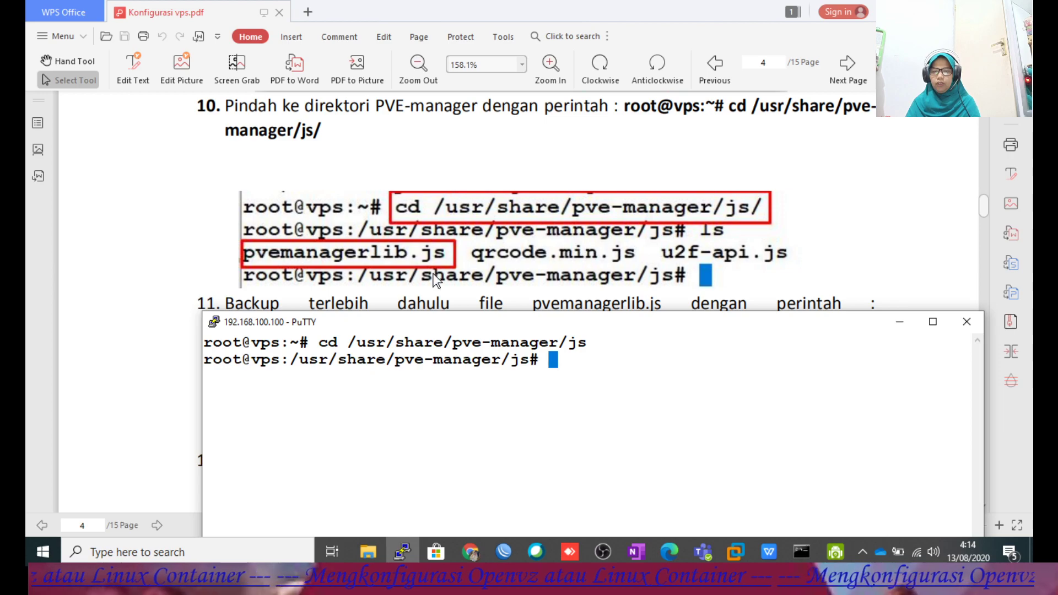
List the folder with ls to confirm pvemanagerlib.js.backup exists.
type("ls")
key("Return")
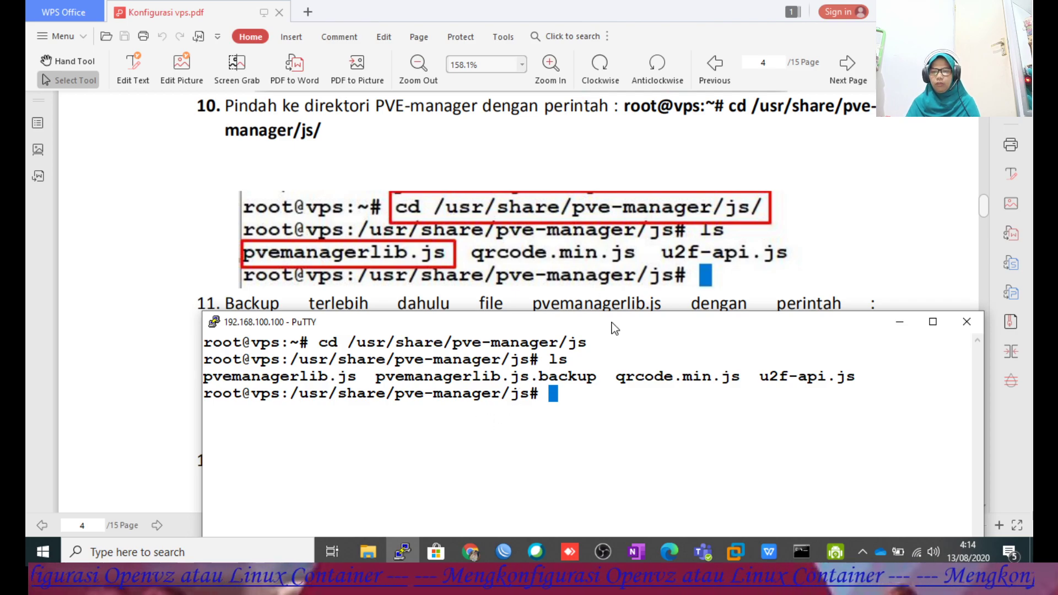
scroll(691, 223, "down", 3)
scroll(594, 236, "down", 3)
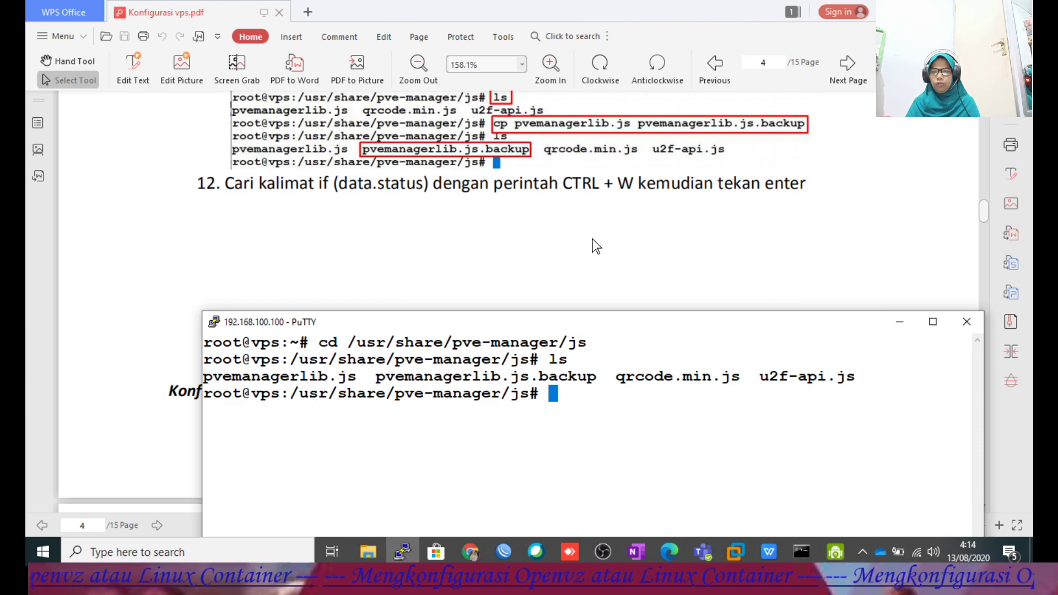
scroll(592, 246, "down", 6)
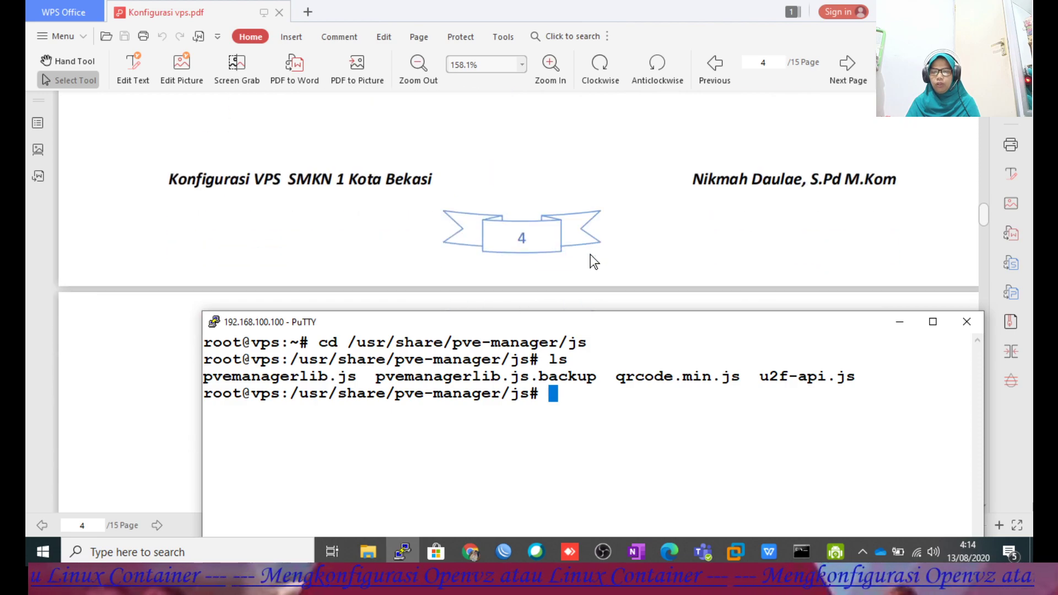
scroll(584, 269, "down", 3)
scroll(596, 303, "up", 3)
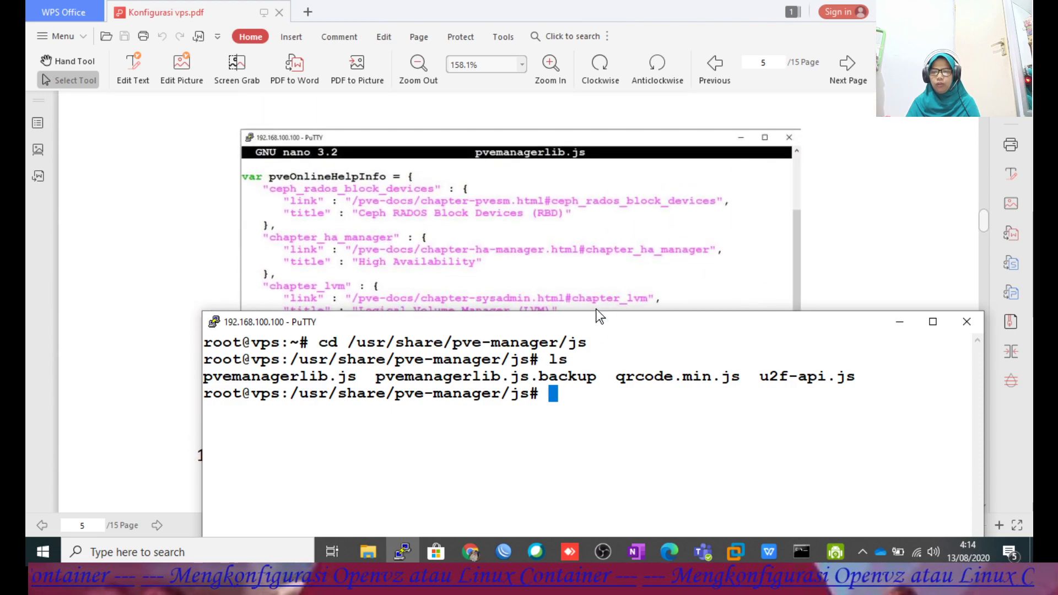
scroll(584, 222, "up", 10)
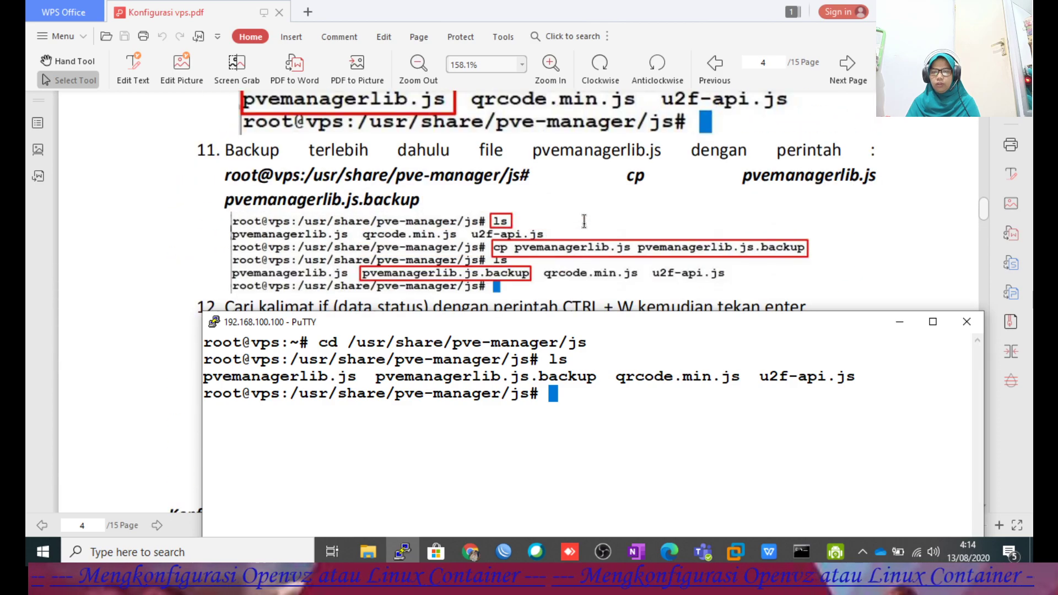
scroll(583, 225, "down", 1)
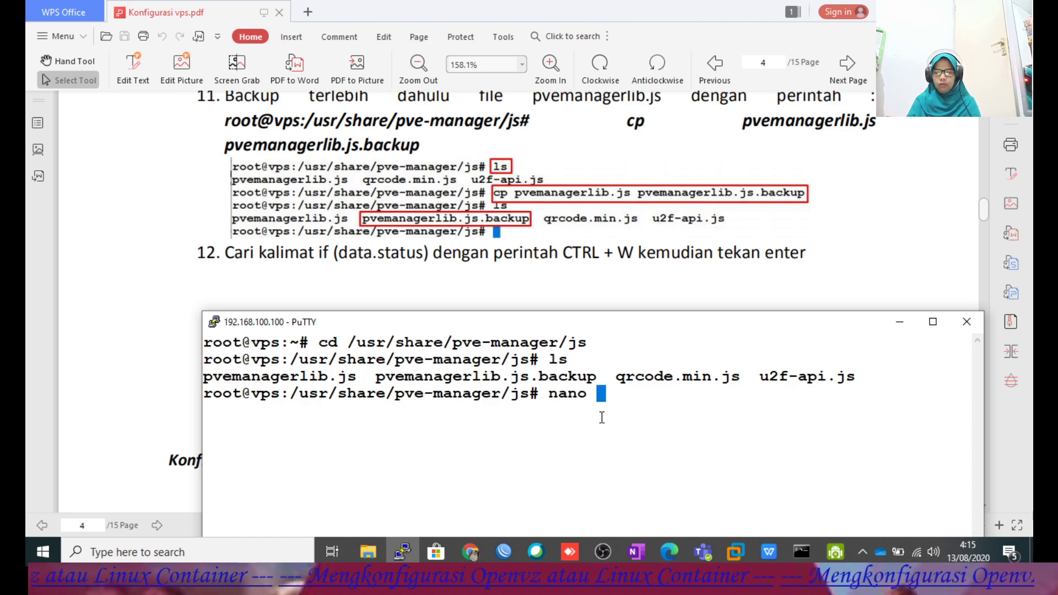
Open pvemanagerlib.js in nano despite the lock warning and begin a search.
key("Tab")
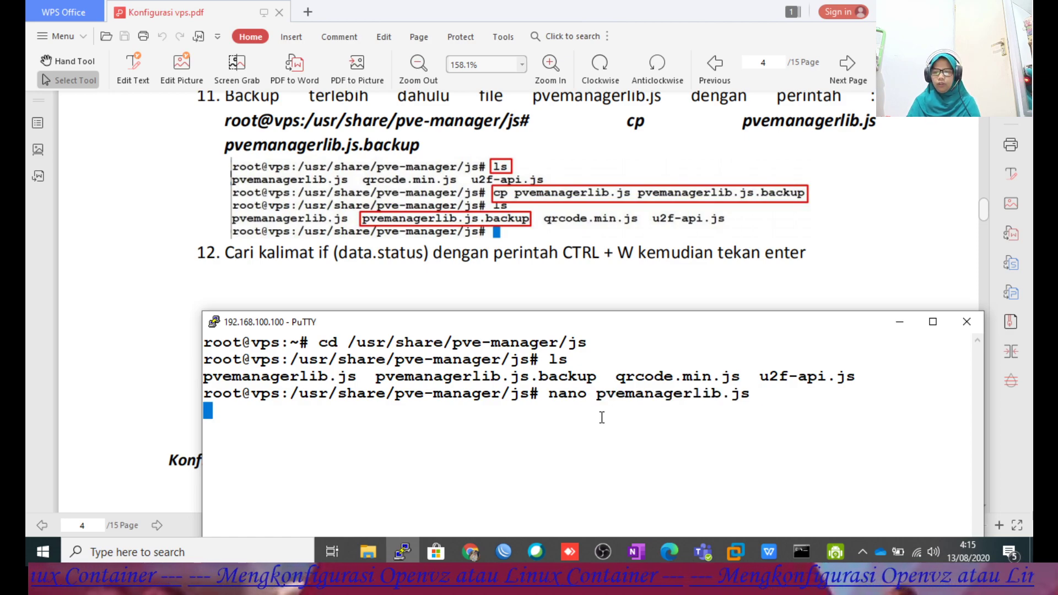
left_click_drag(528, 330, 482, 86)
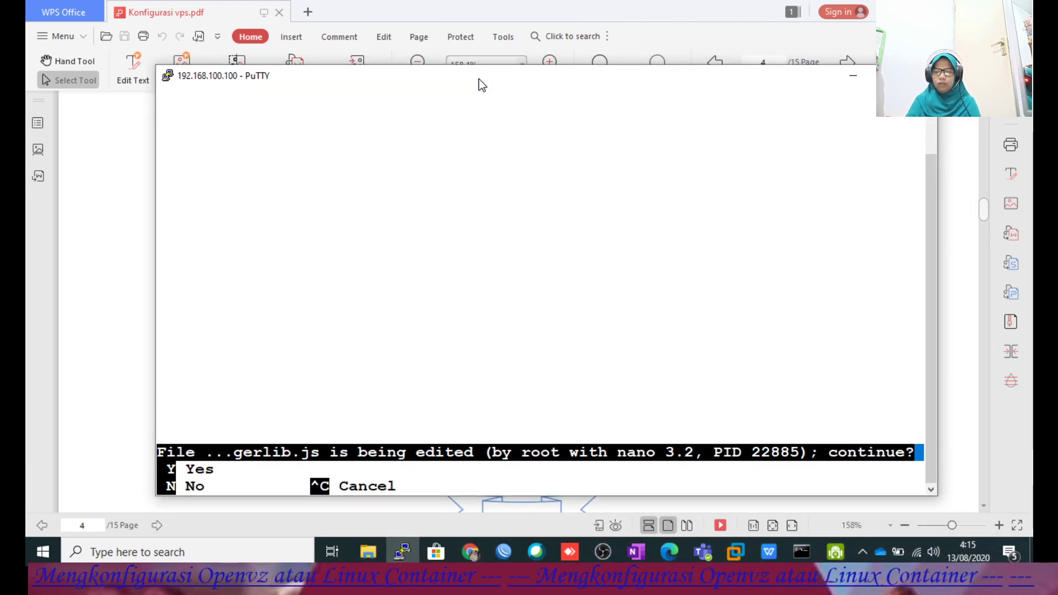
key("y")
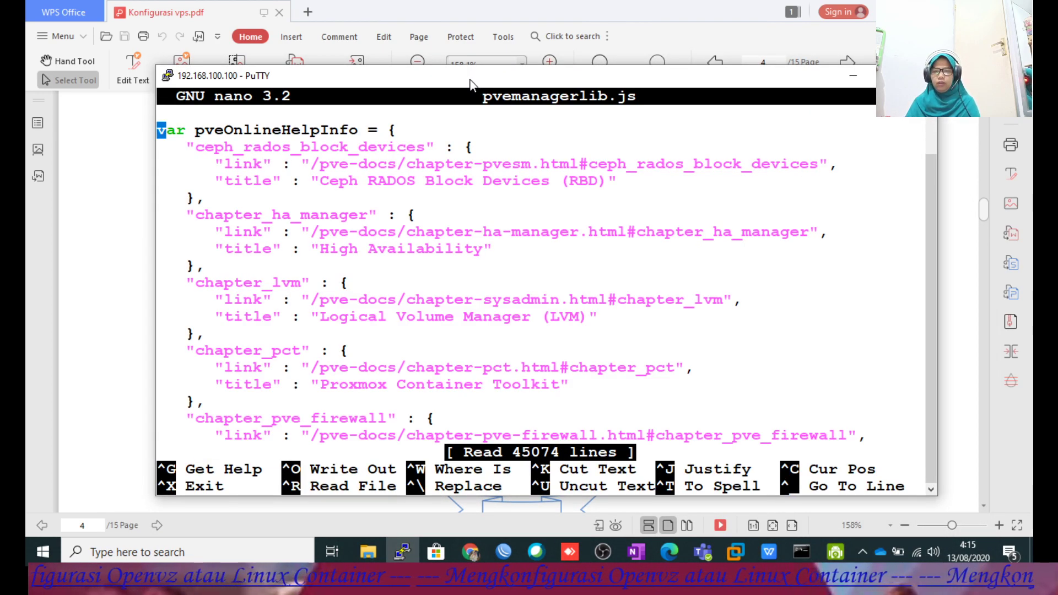
left_click_drag(471, 84, 471, 87)
key("ctrl+w")
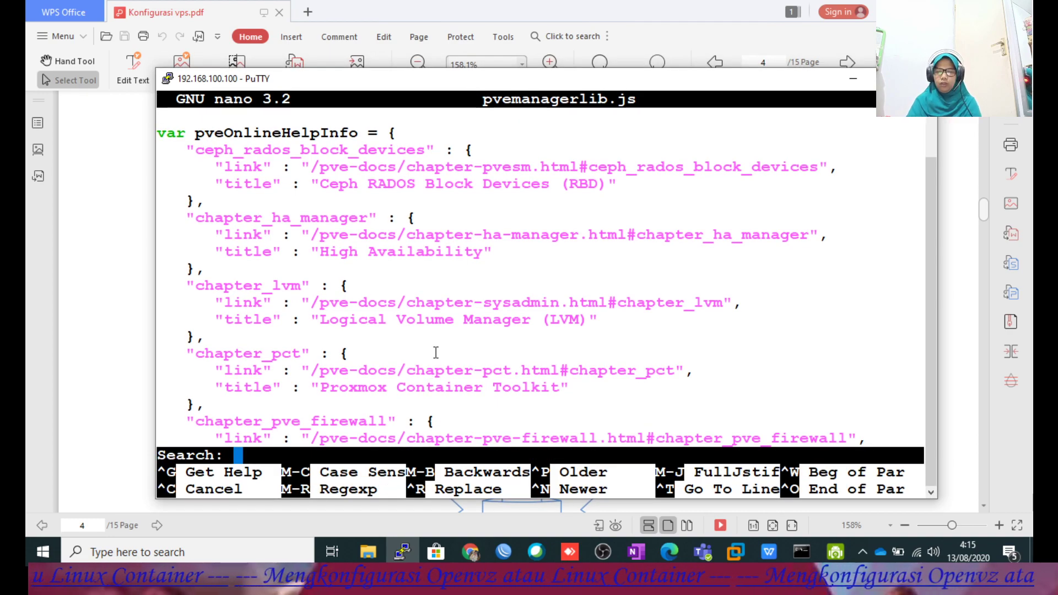
Check the guide for the search text, then bring the nano terminal back.
left_click(969, 340)
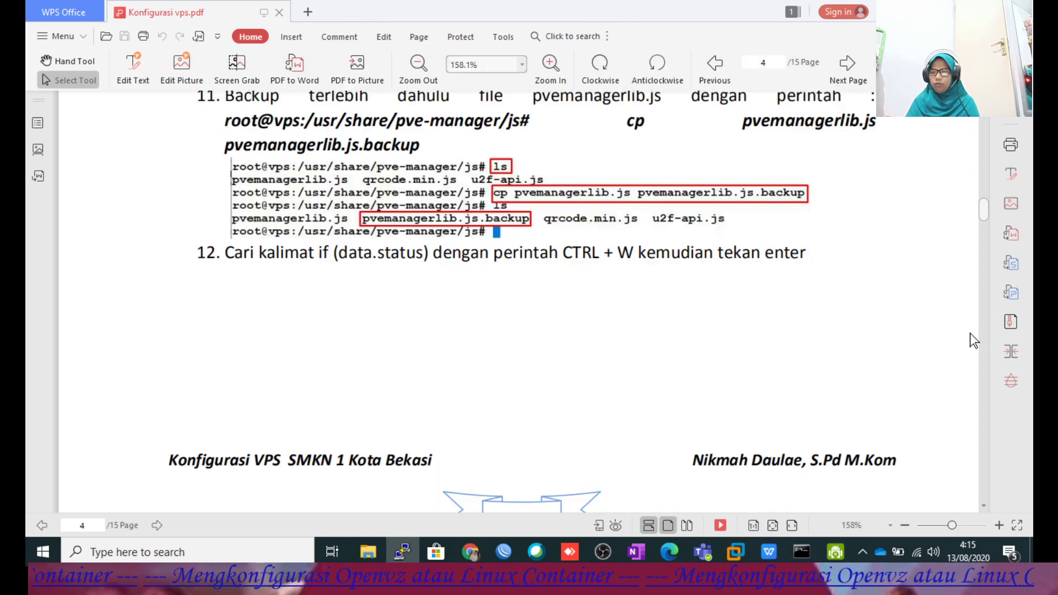
scroll(771, 345, "down", 10)
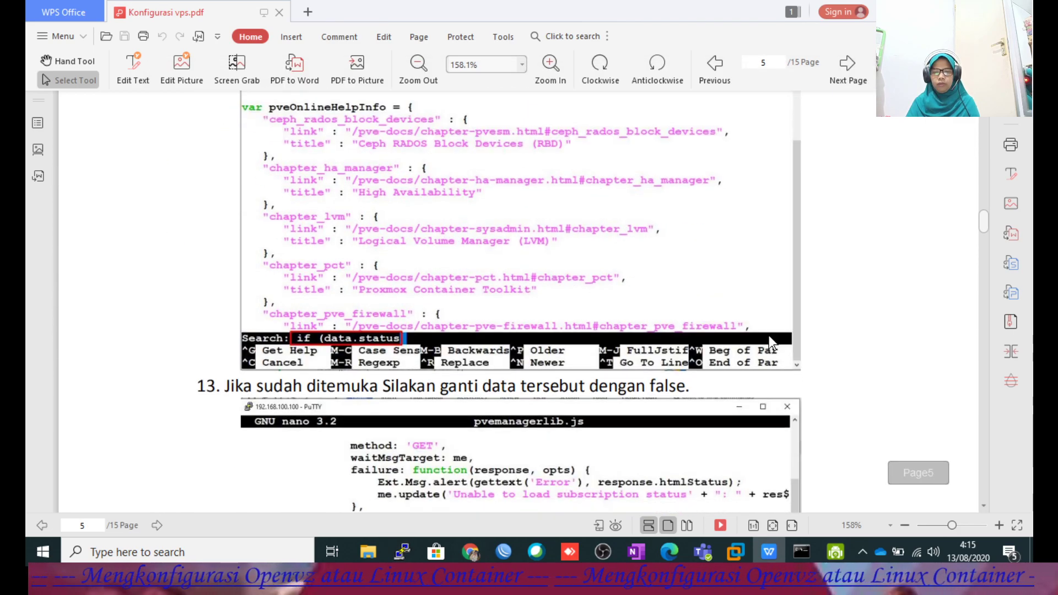
scroll(768, 335, "down", 3)
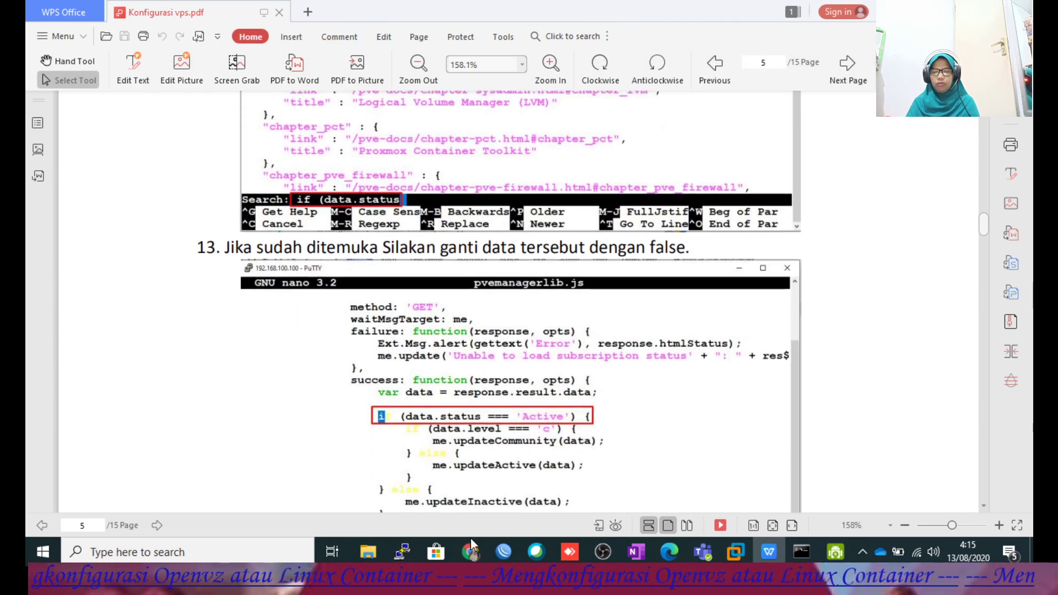
left_click(409, 549)
Search pvemanagerlib.js for 'if (failed)', which is not found.
left_click_drag(446, 88, 737, 90)
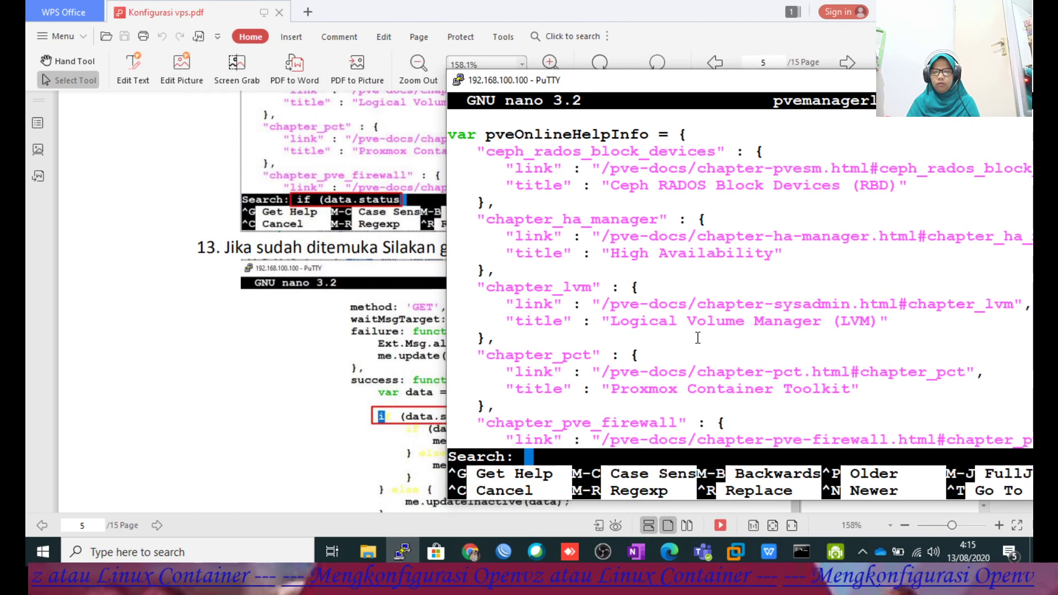
type("if ")
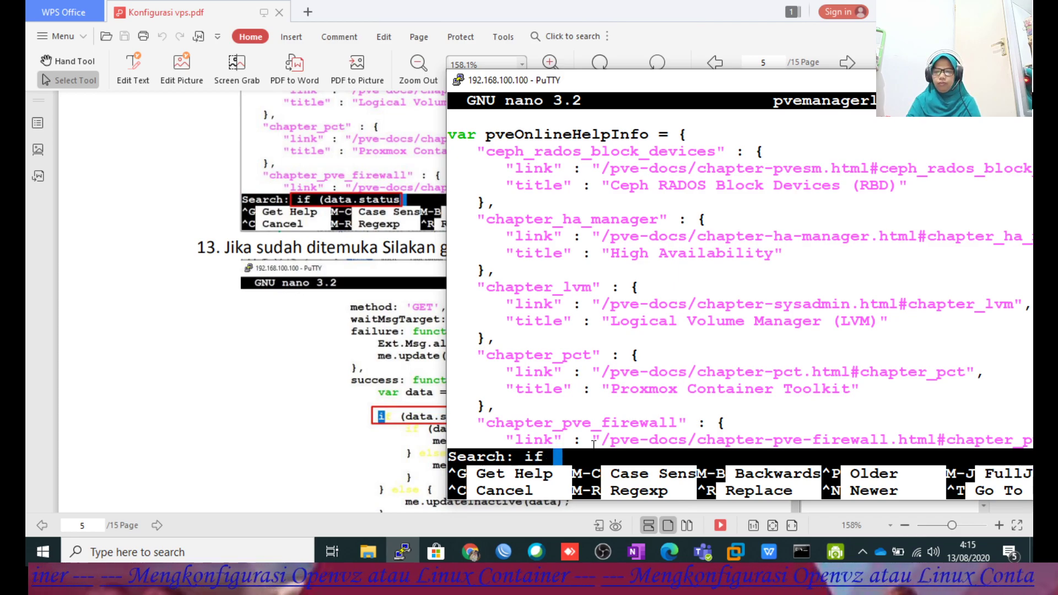
type("(fa")
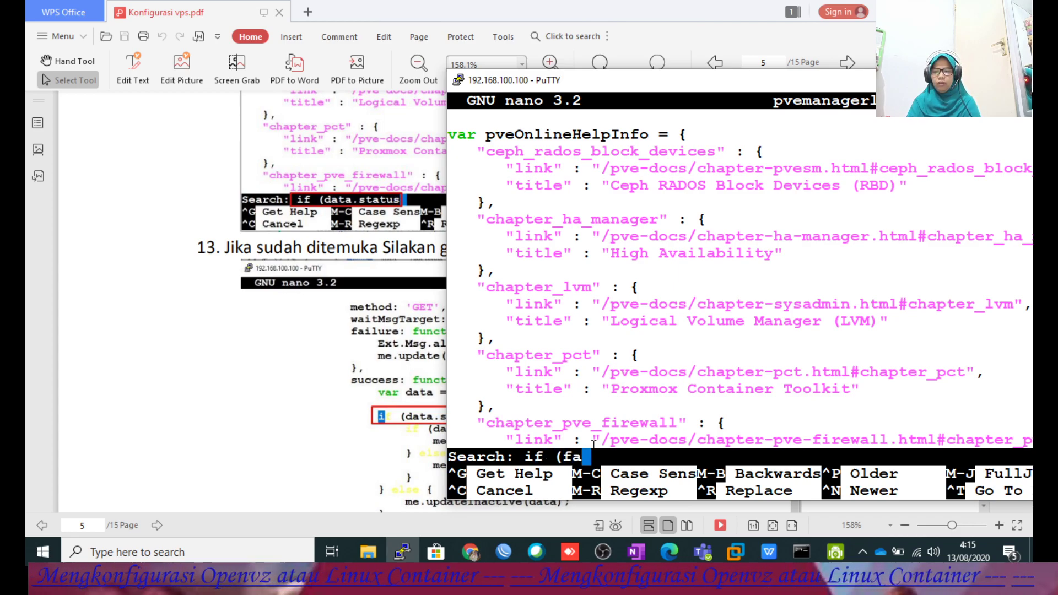
type("iled")
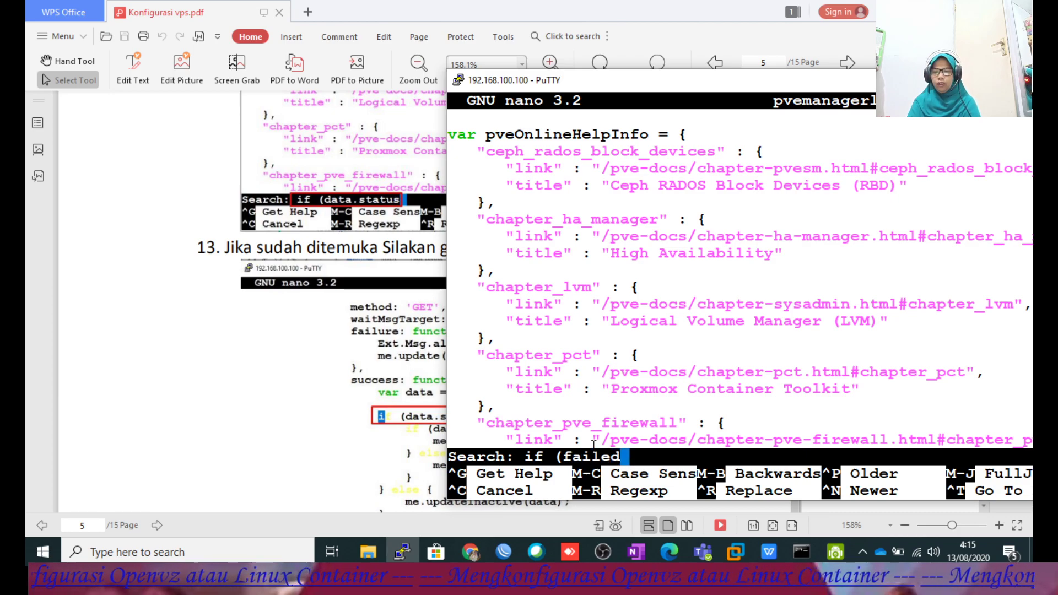
type(")")
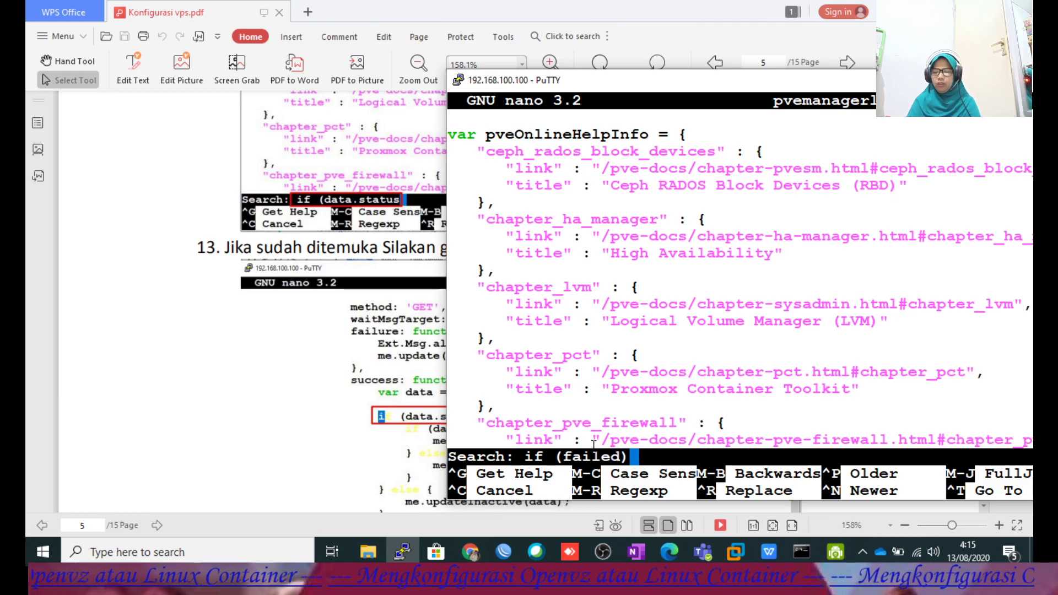
key("Return")
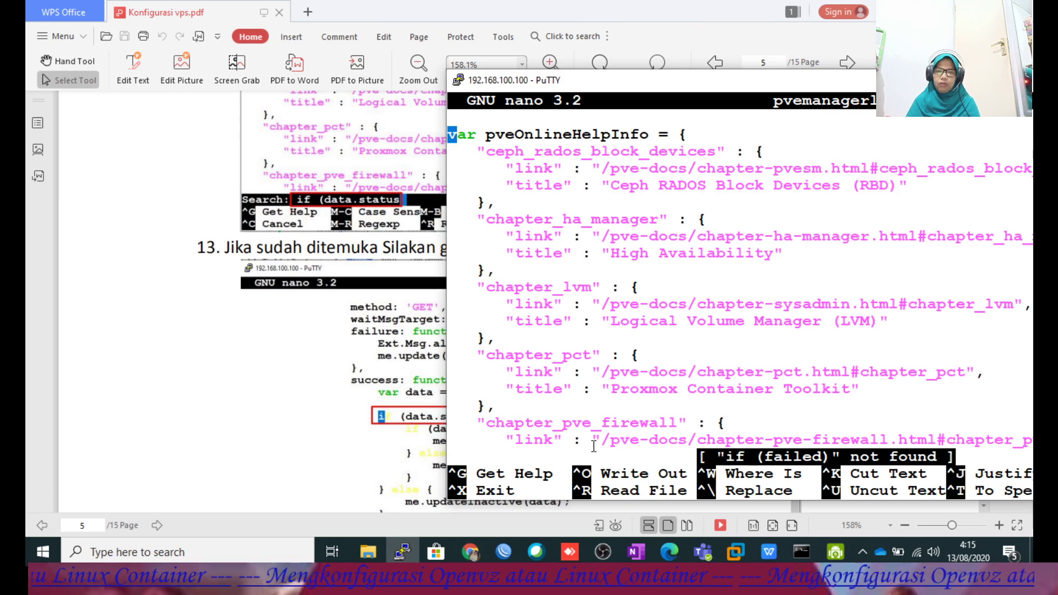
scroll(323, 385, "down", 4)
scroll(322, 385, "up", 1)
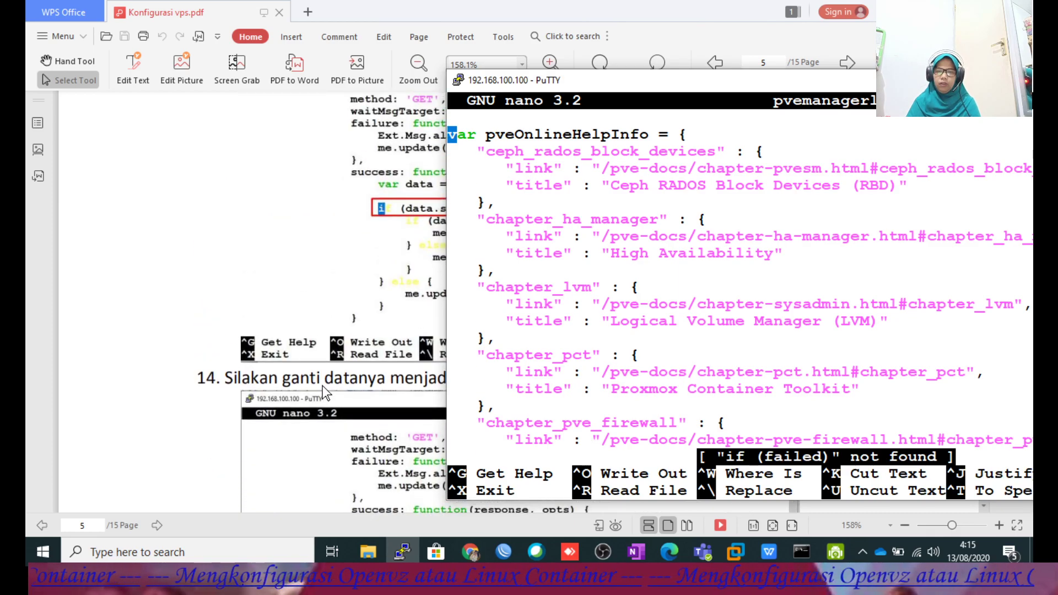
scroll(322, 385, "down", 4)
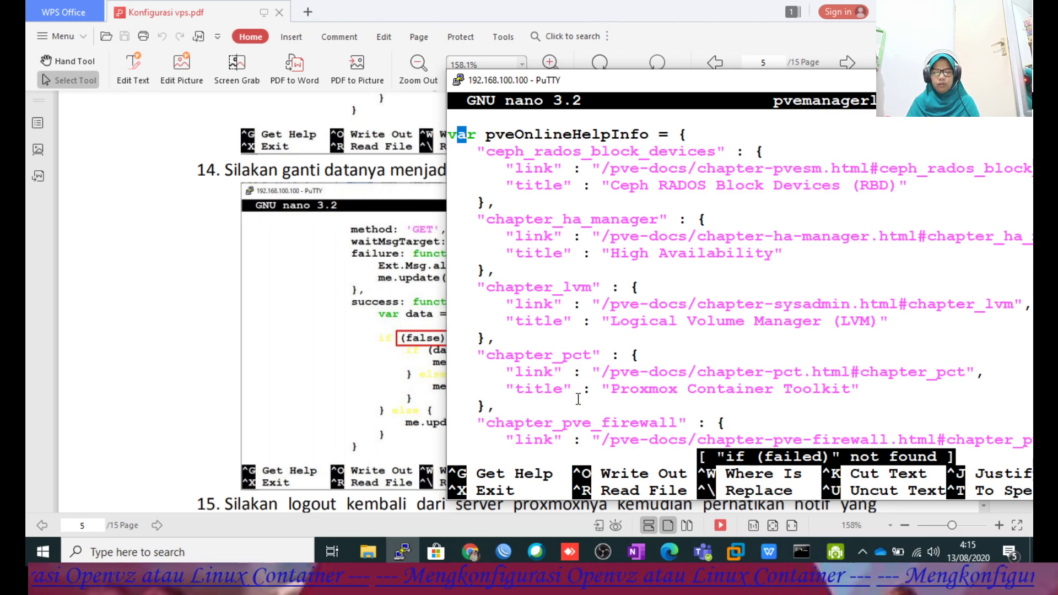
Search again for 'if (false', find it, and exit nano.
key("ctrl+w")
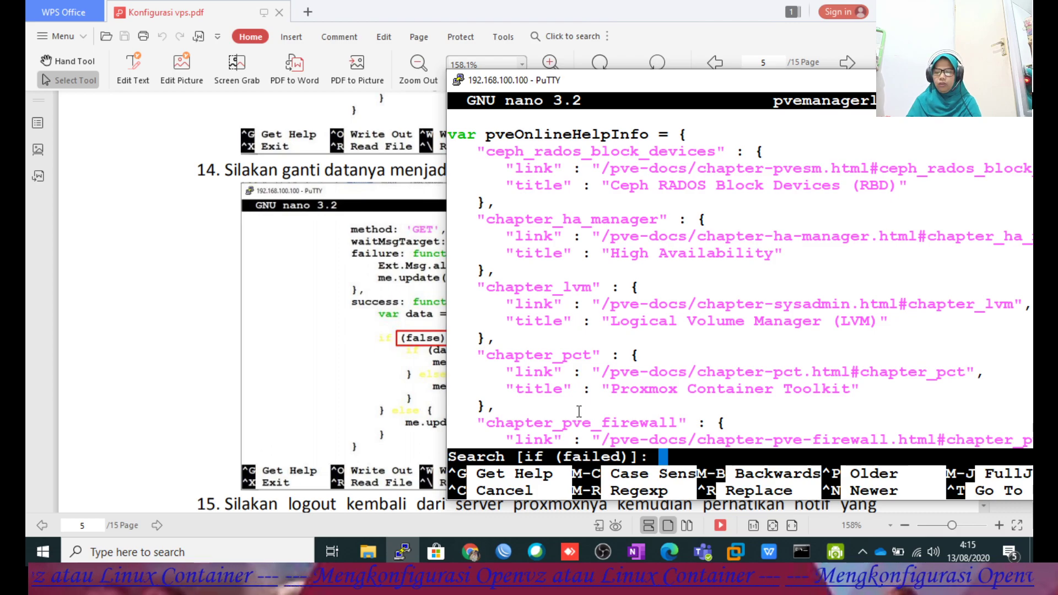
key("Up")
key("BackSpace")
key("BackSpace")
key("BackSpace")
key("BackSpace")
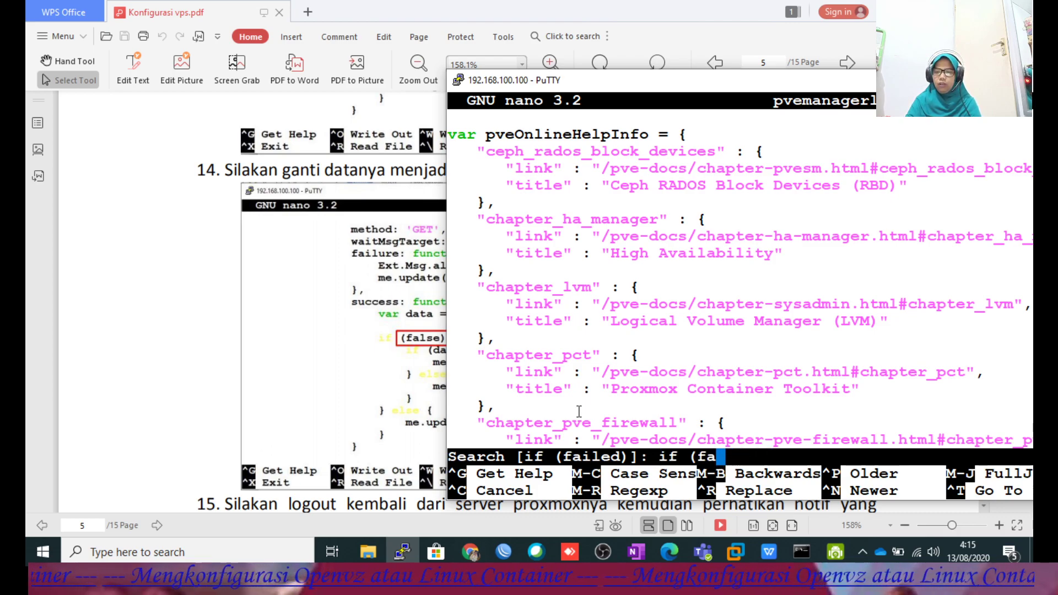
type("lse")
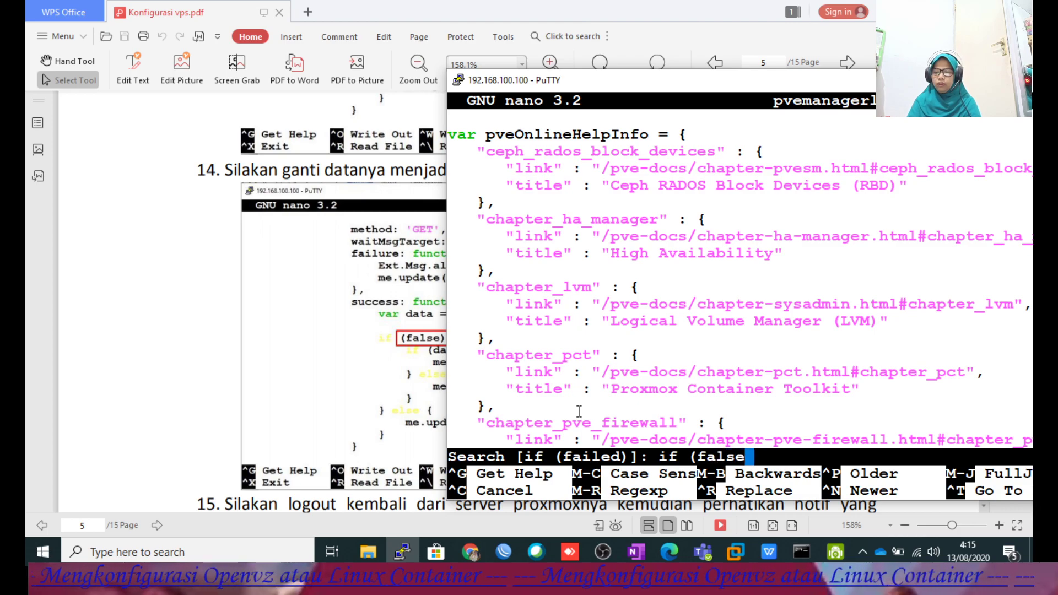
key("Return")
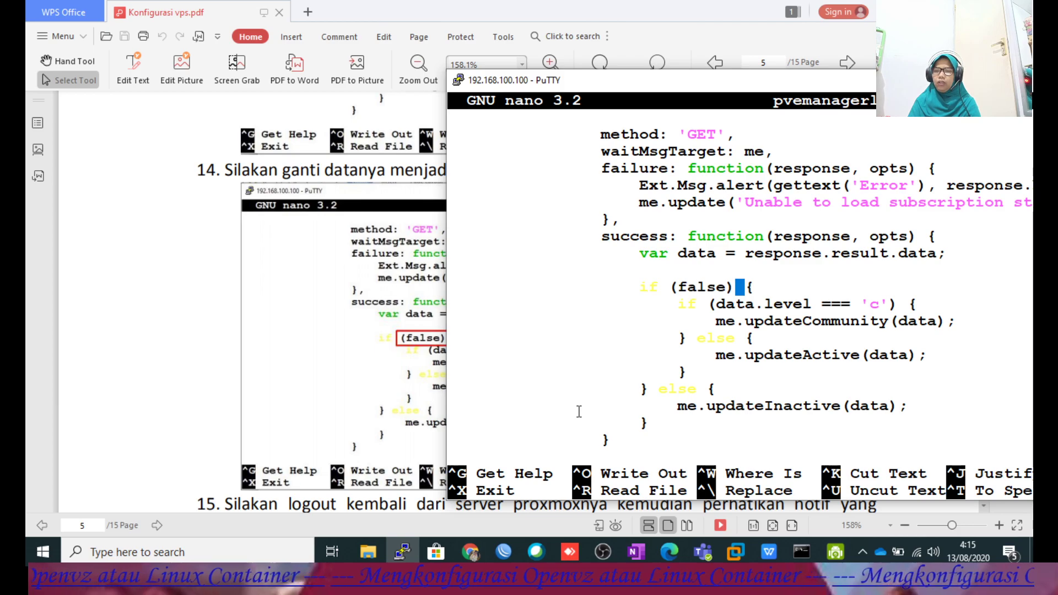
key("ctrl+x")
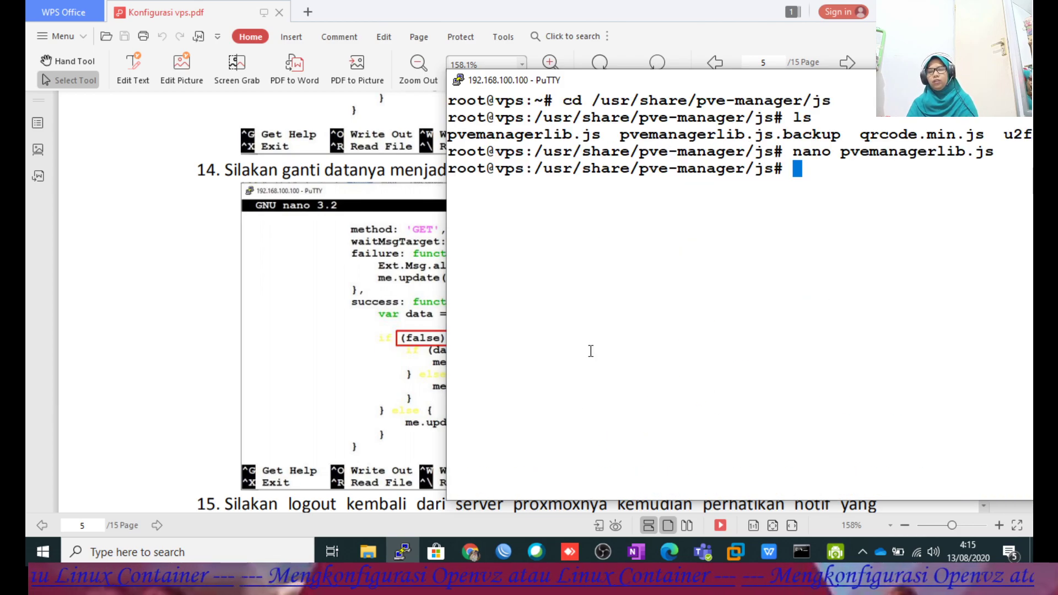
Scroll the guide to step 17 on General settings, then return to the Create LXC Container wizard.
left_click(203, 253)
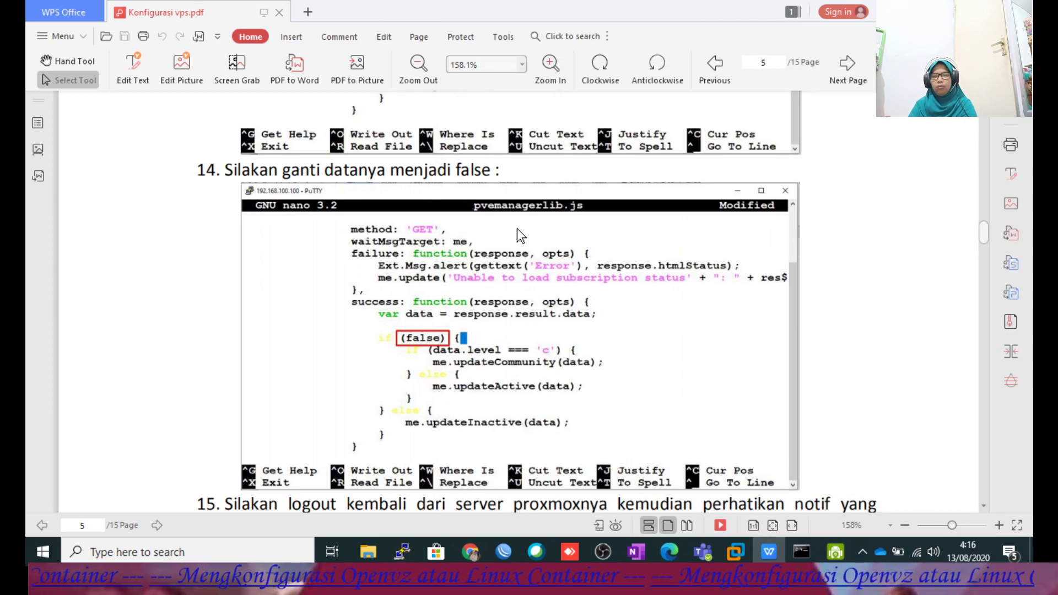
scroll(517, 228, "up", 6)
scroll(517, 228, "down", 7)
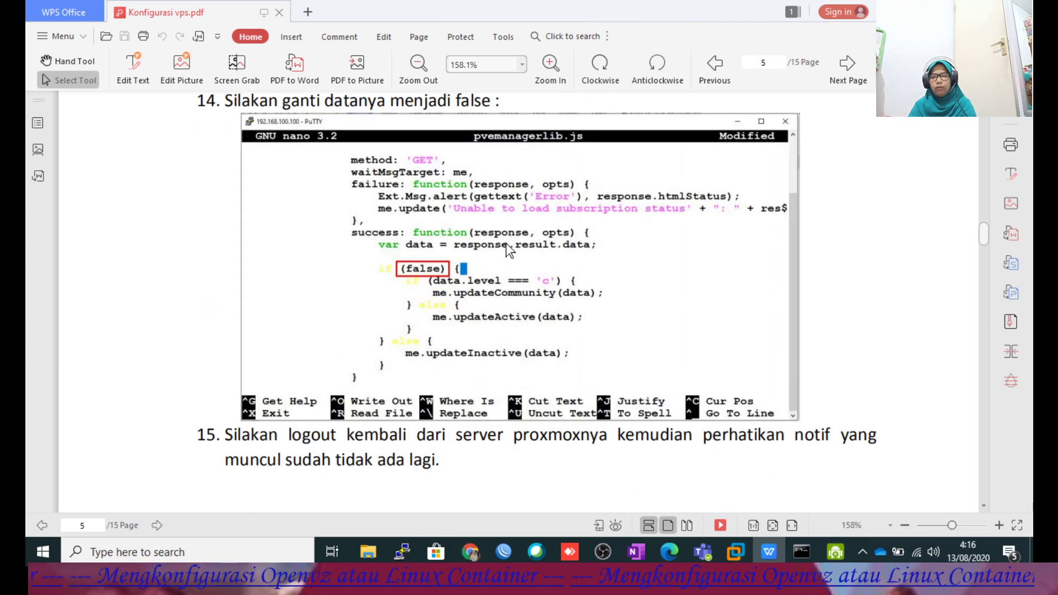
scroll(425, 286, "down", 6)
scroll(425, 283, "up", 3)
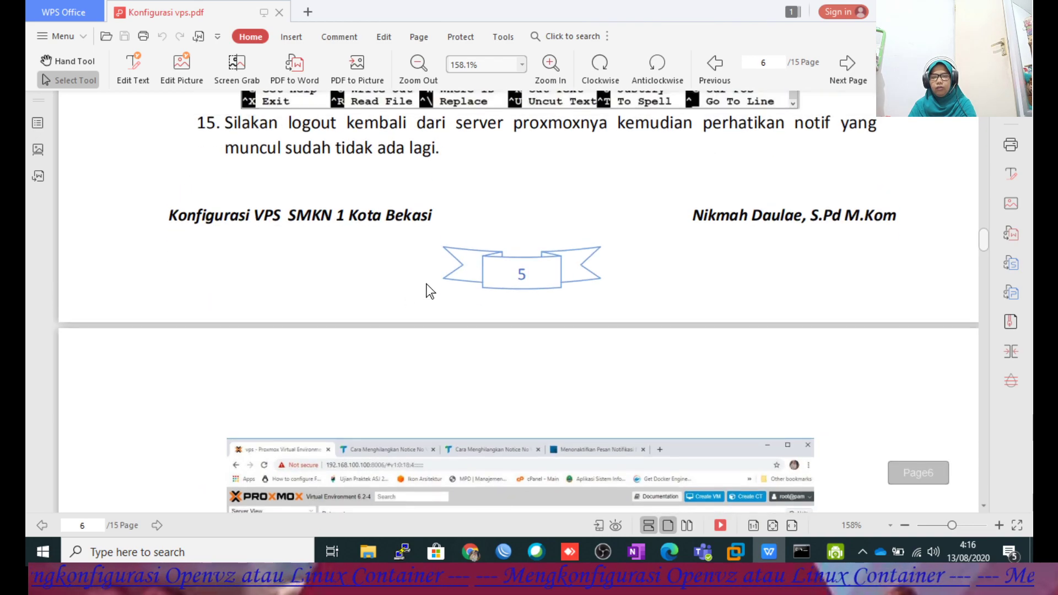
scroll(430, 283, "down", 8)
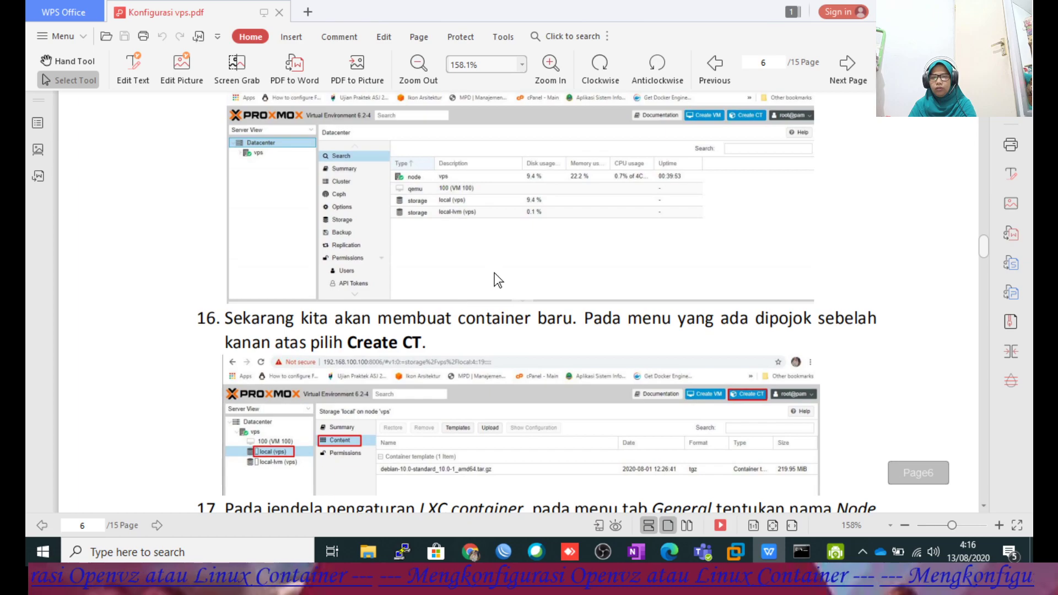
scroll(497, 278, "down", 8)
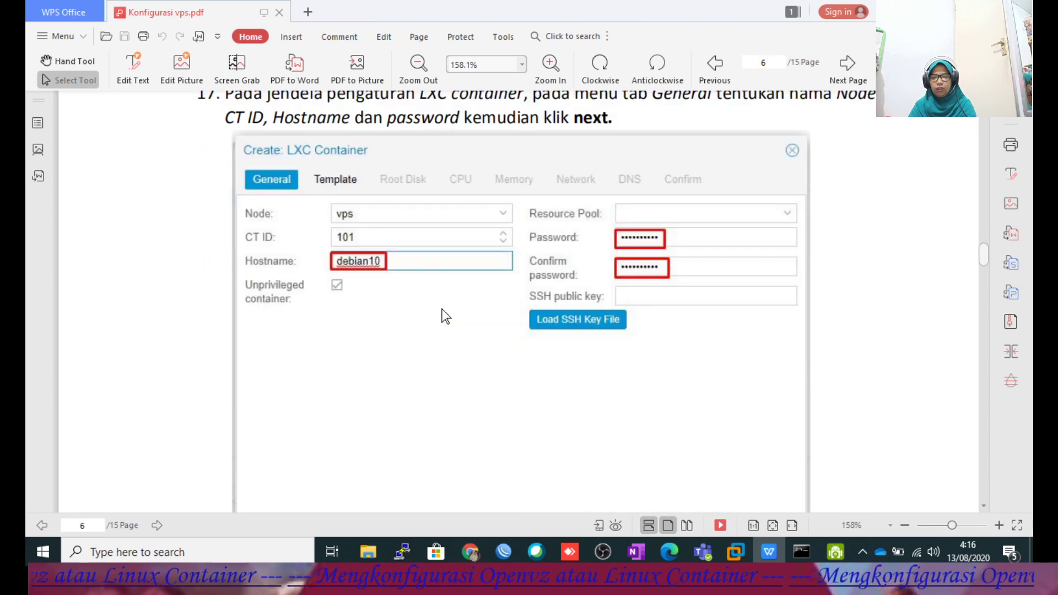
scroll(708, 282, "down", 5)
scroll(665, 336, "up", 6)
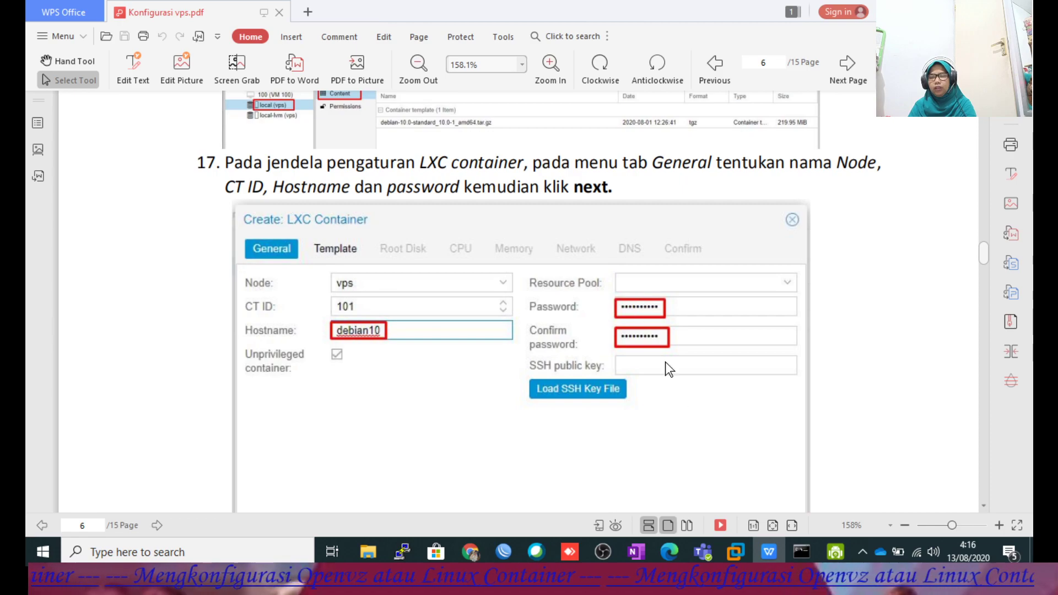
left_click(475, 548)
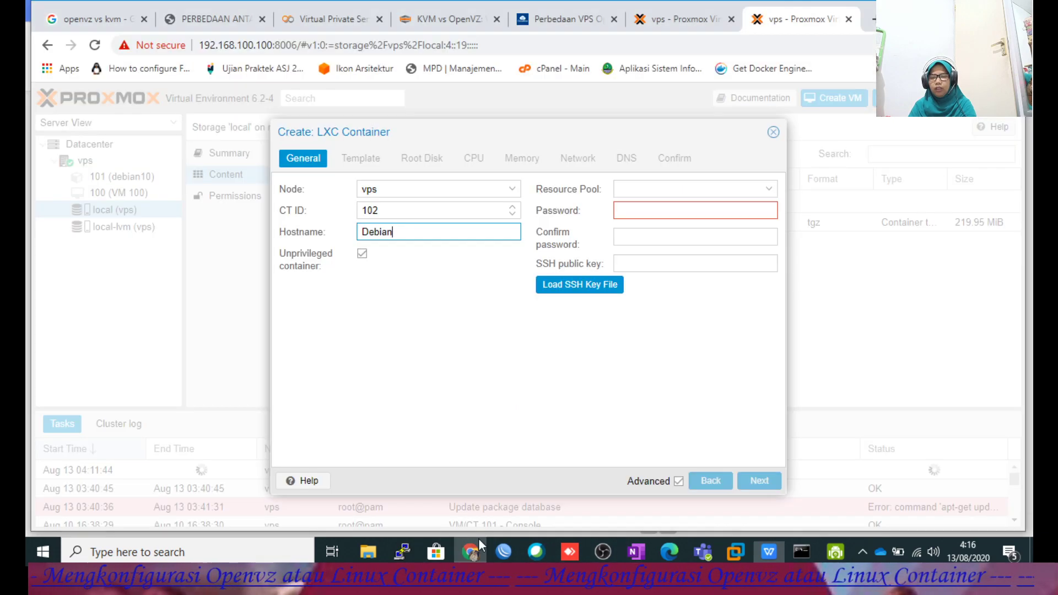
Enter the container's root password and start retyping it in Confirm password.
left_click(626, 209)
type("1")
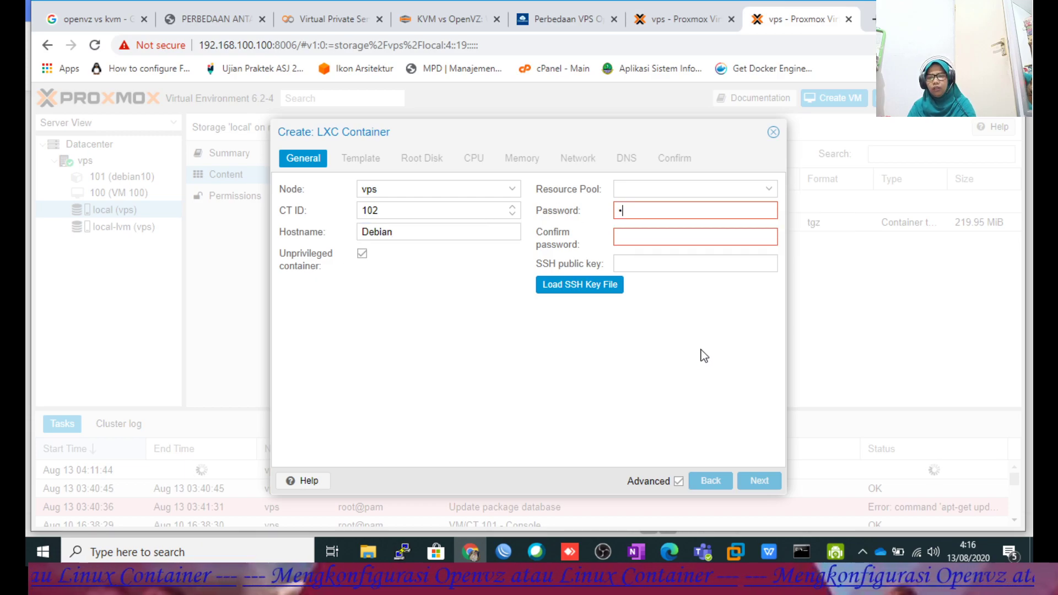
key("BackSpace")
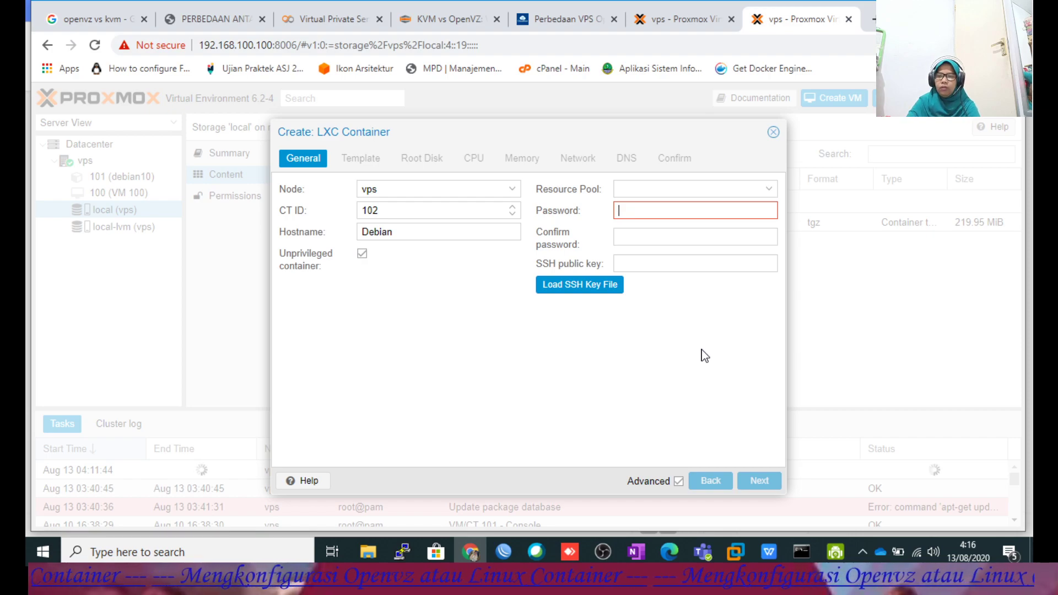
type("12")
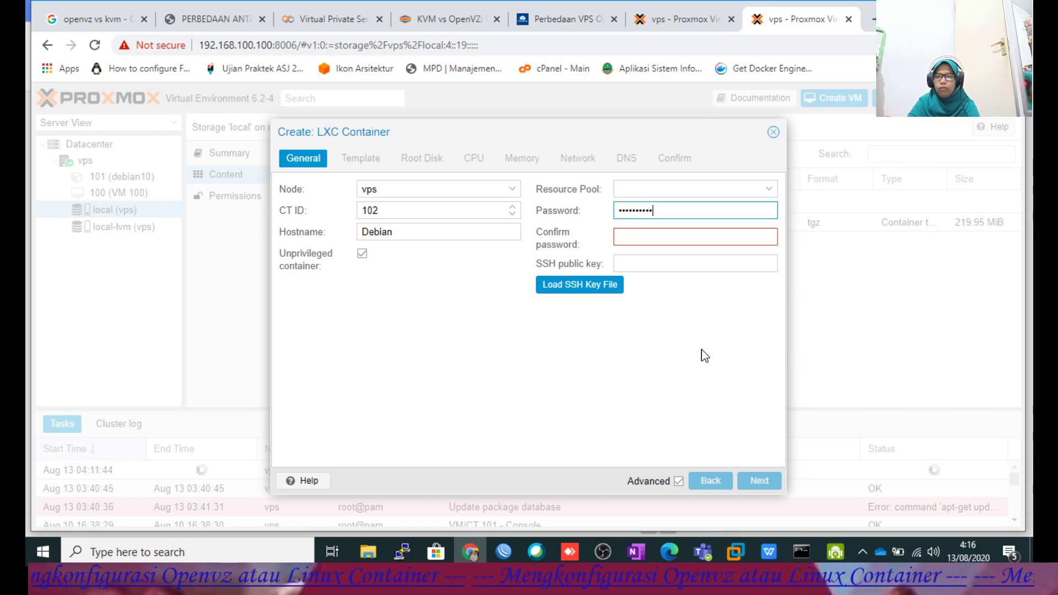
left_click(632, 234)
type("123")
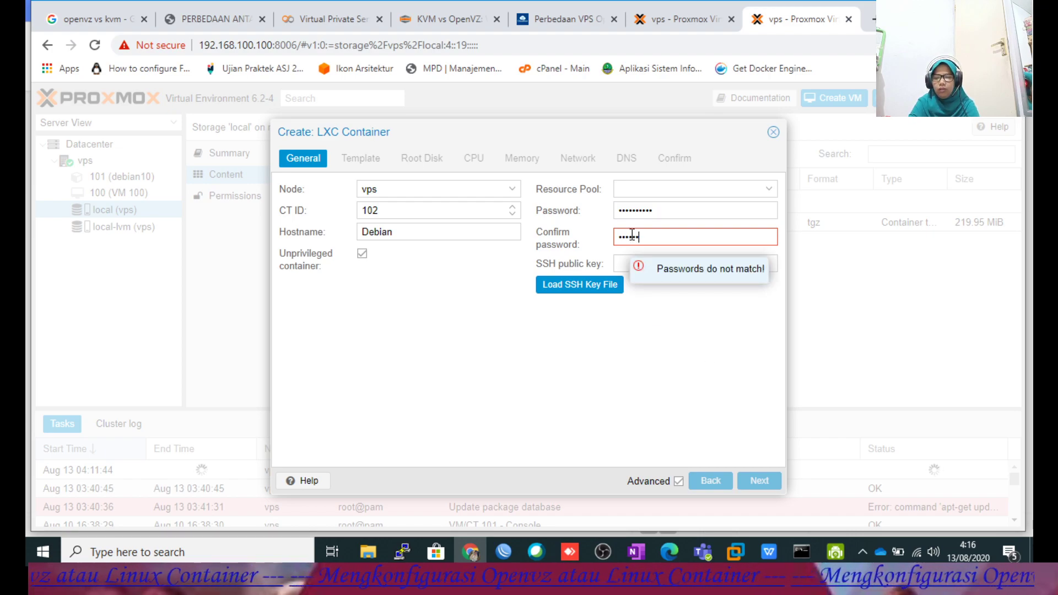
type("90")
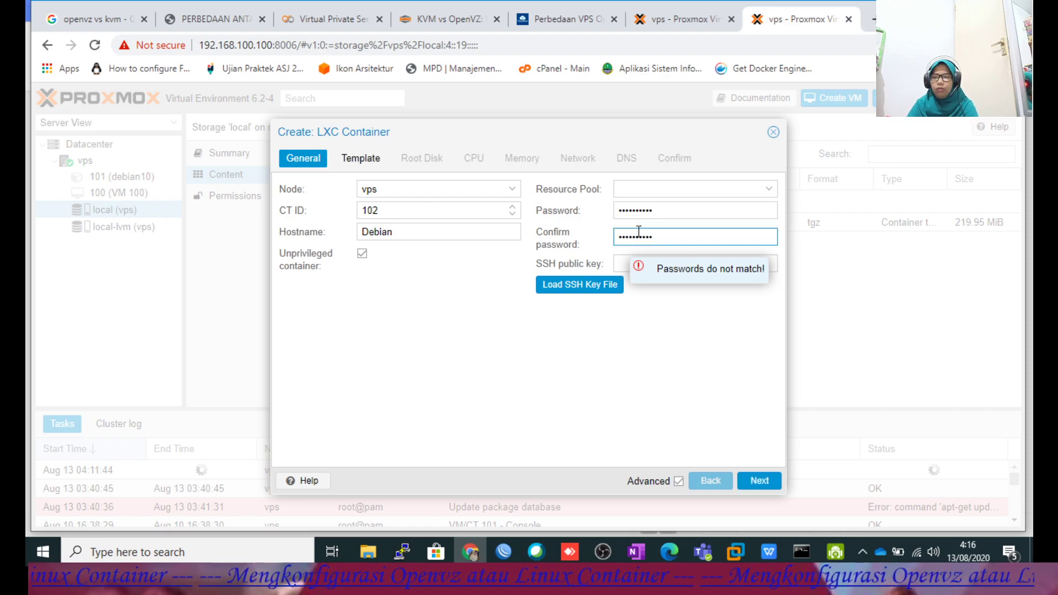
Choose the debian-10.0-standard_10.0-1_amd64.tar.gz template on the wizard's Template step.
left_click(759, 482)
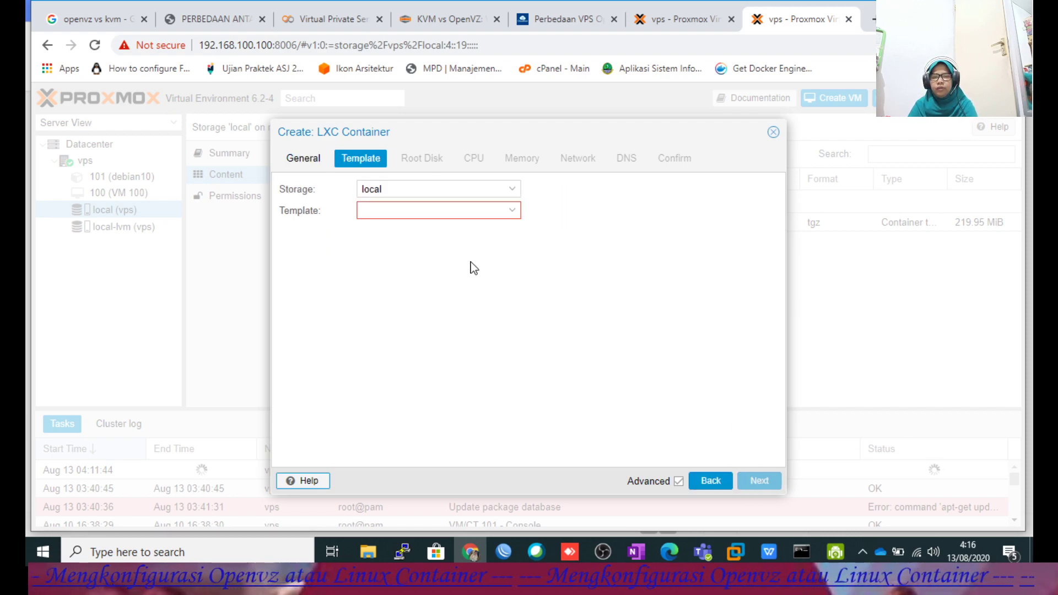
left_click(512, 214)
left_click(496, 254)
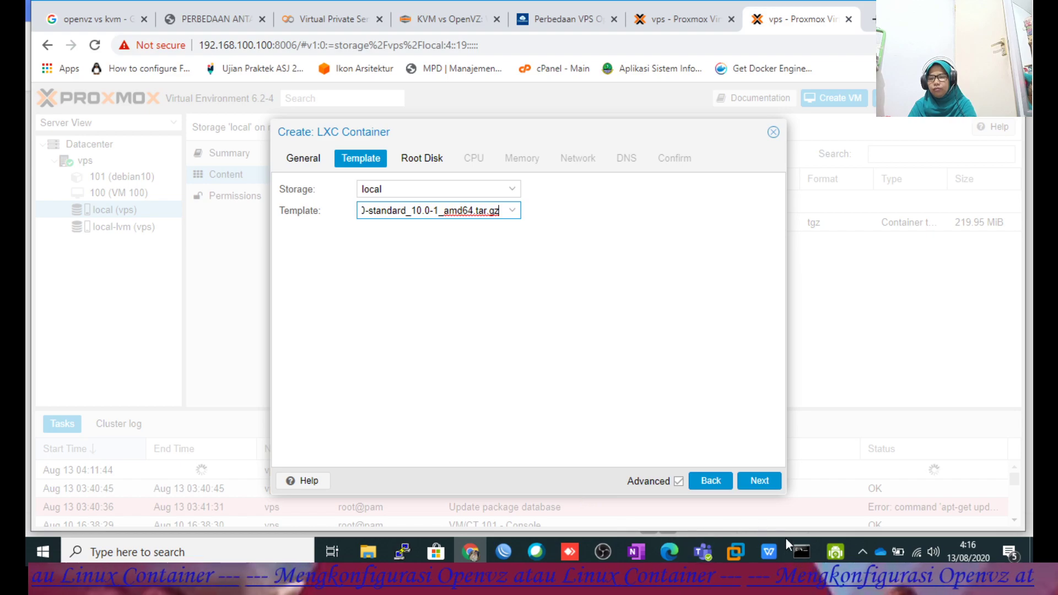
Read step 19 in the configuration guide PDF, then return to the Proxmox wizard.
left_click(768, 551)
scroll(632, 438, "down", 6)
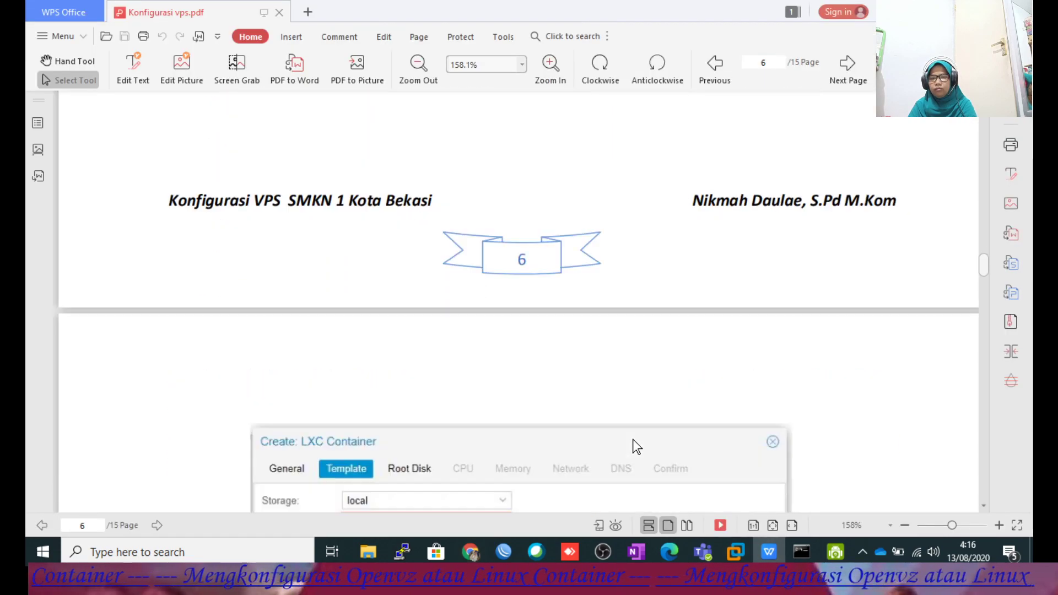
scroll(545, 358, "down", 6)
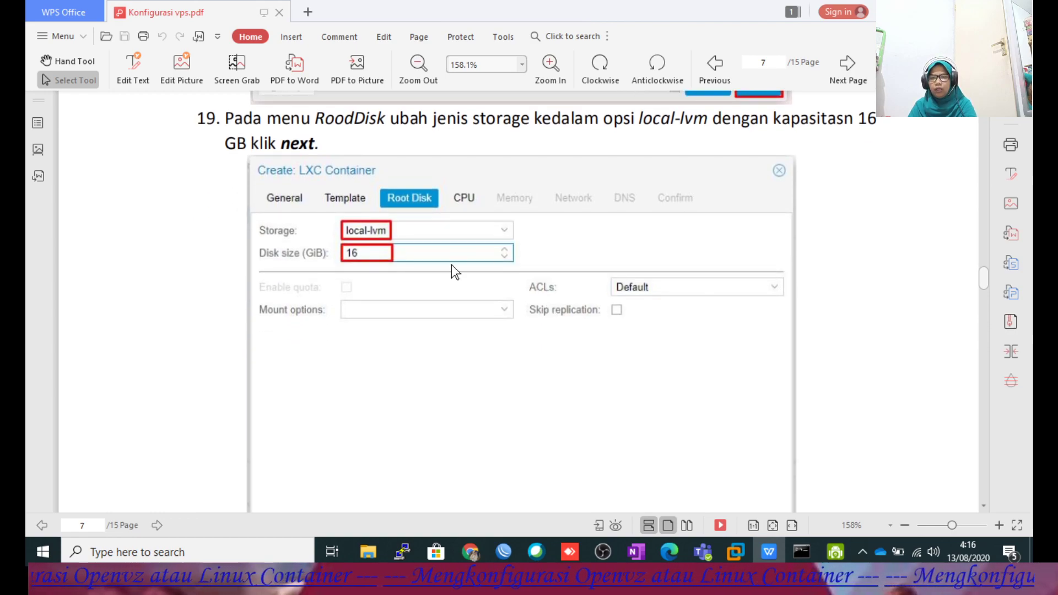
left_click(471, 552)
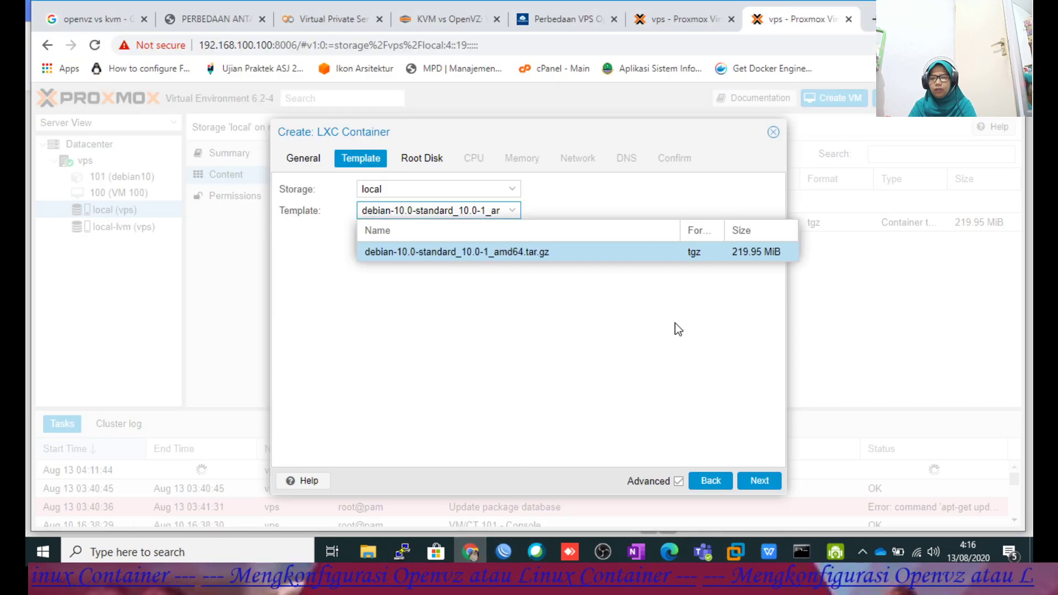
Set the container's root disk size to 16 GiB on local-lvm.
left_click(759, 480)
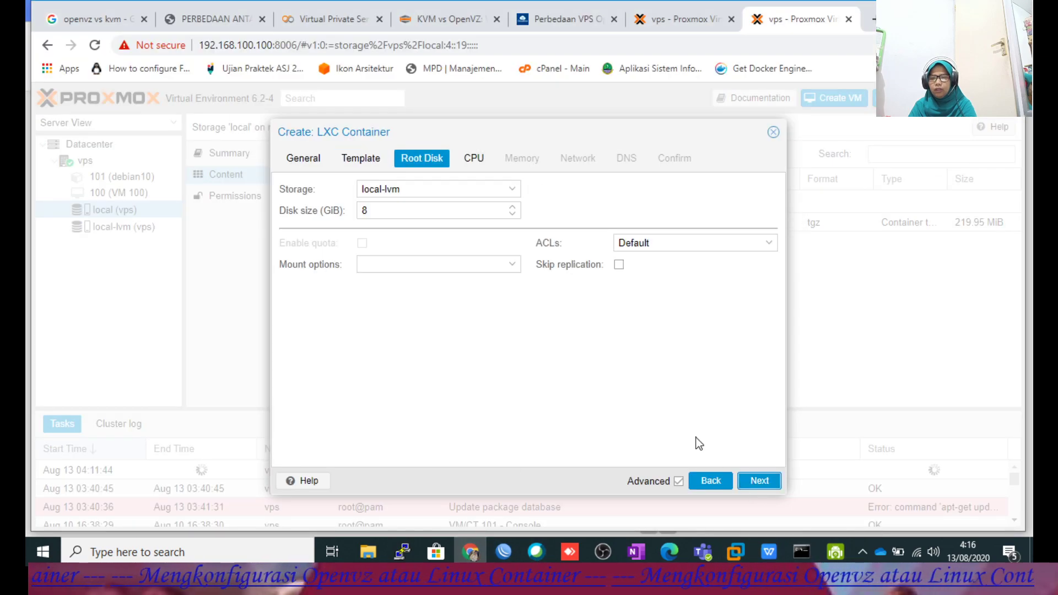
double_click(364, 210)
type("16")
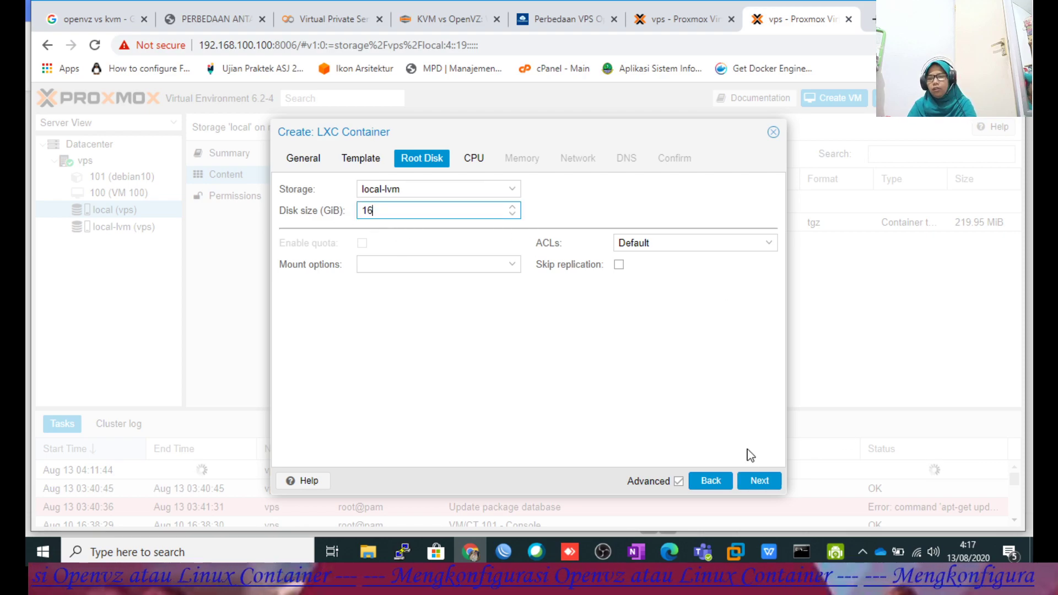
left_click(760, 482)
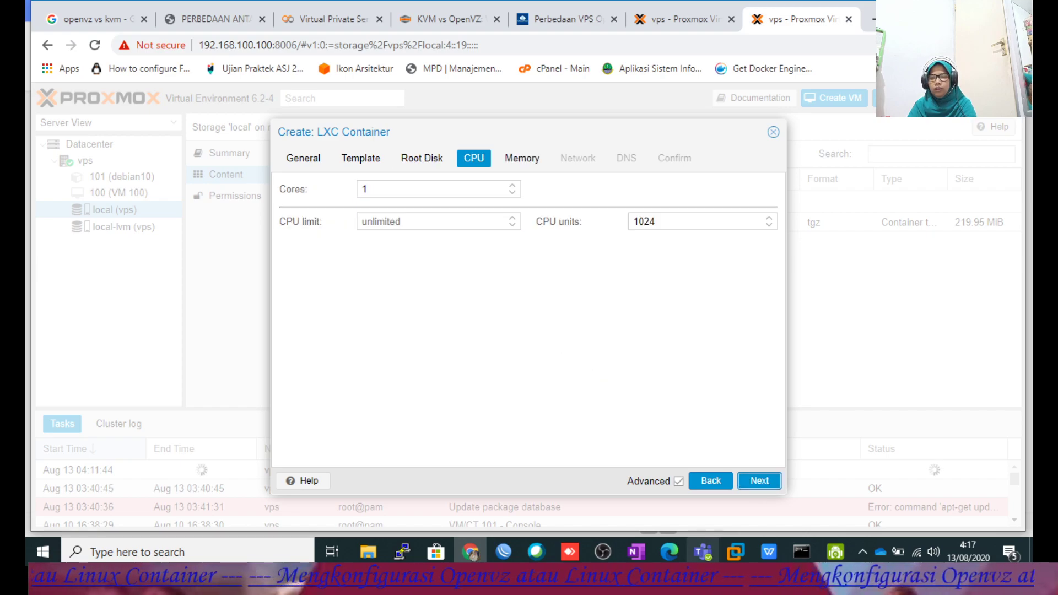
Check the guide's CPU step, keep 1 core, and move on to Memory.
left_click(778, 550)
scroll(669, 408, "down", 5)
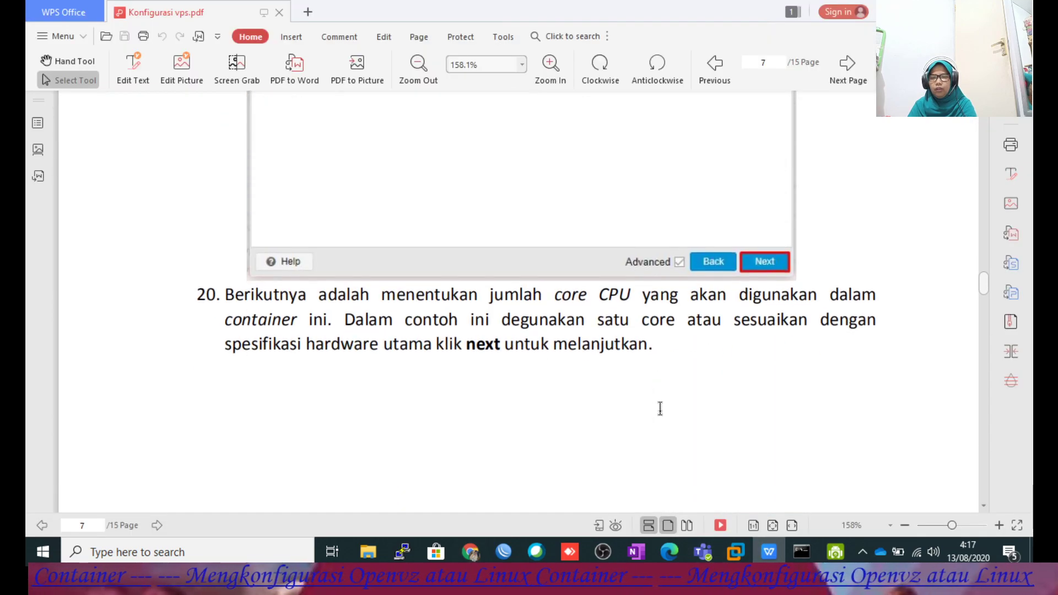
scroll(660, 411, "down", 5)
scroll(660, 411, "down", 10)
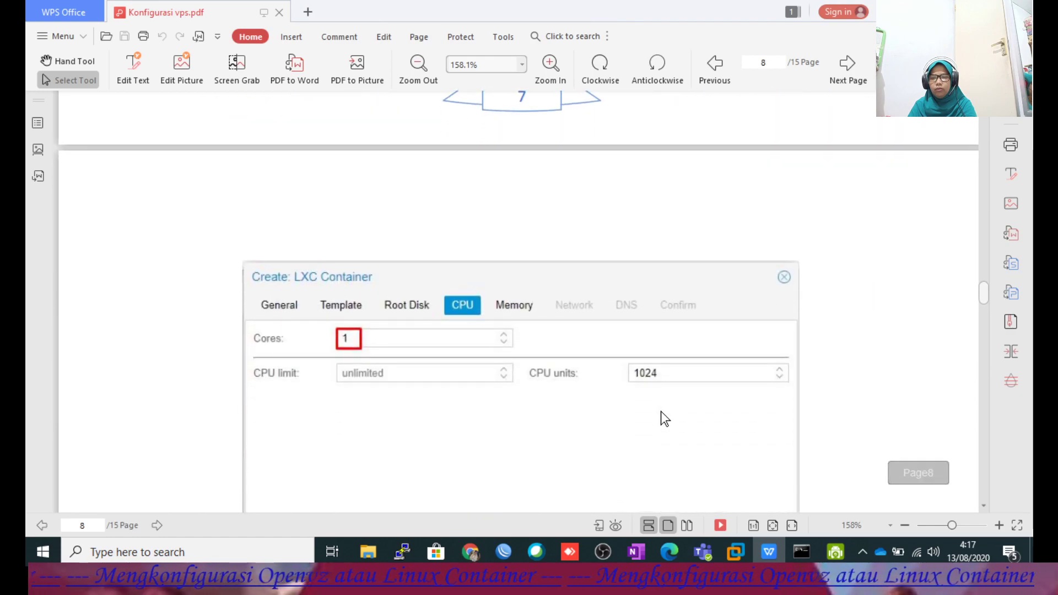
scroll(660, 411, "down", 3)
scroll(659, 410, "up", 6)
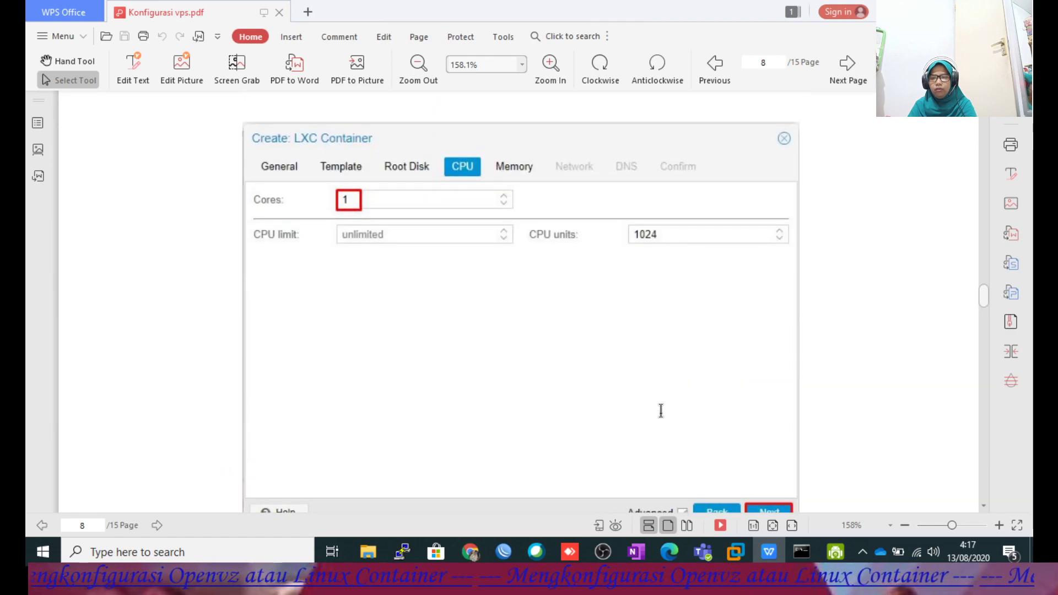
scroll(659, 411, "down", 2)
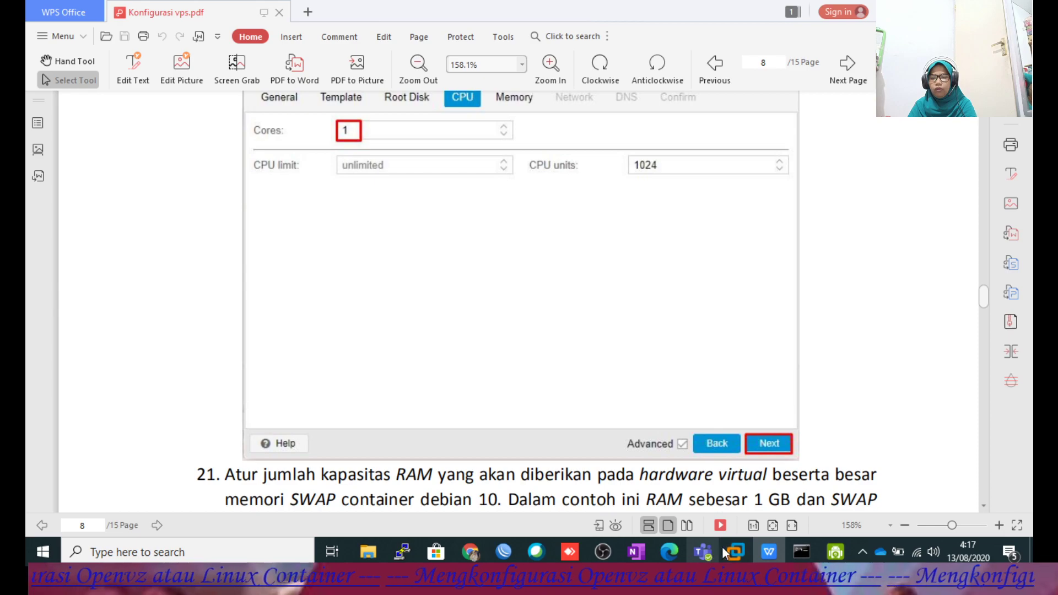
left_click(481, 552)
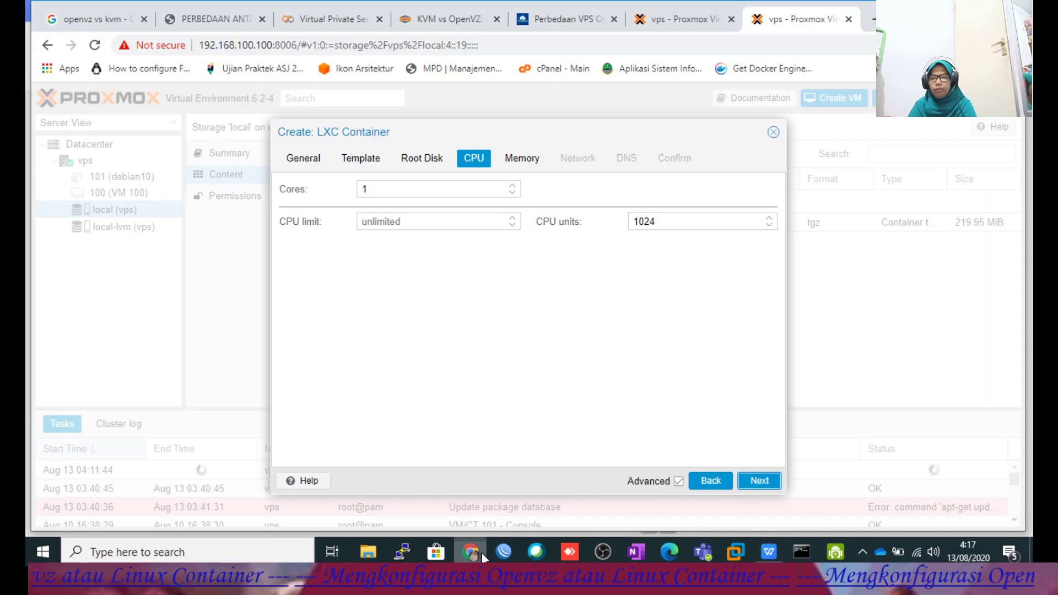
left_click(756, 482)
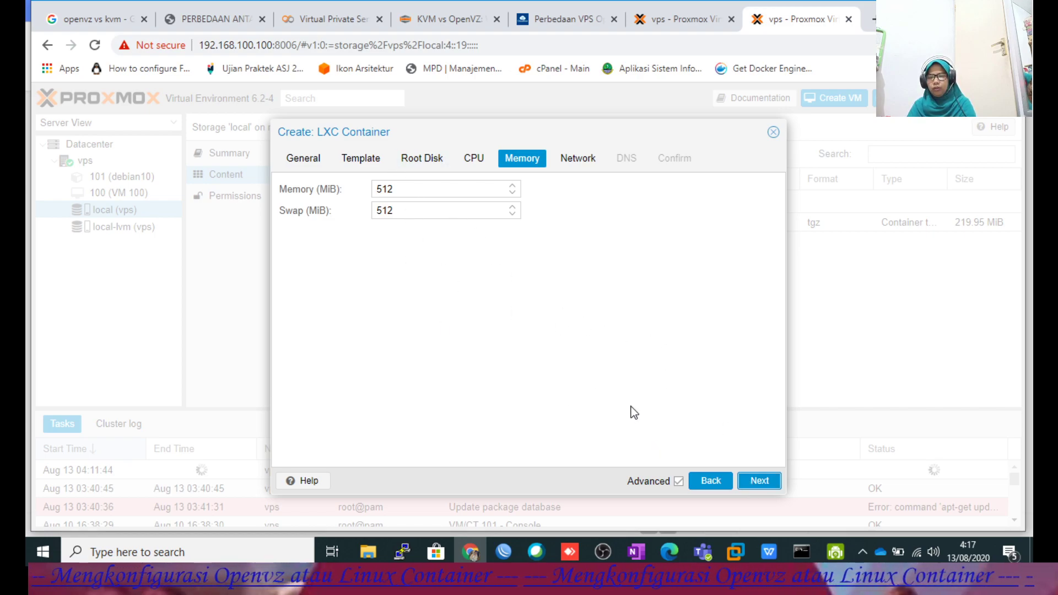
Check step 21 in the guide and set container memory to 1021 MiB, swap staying 512 MiB.
left_click(764, 550)
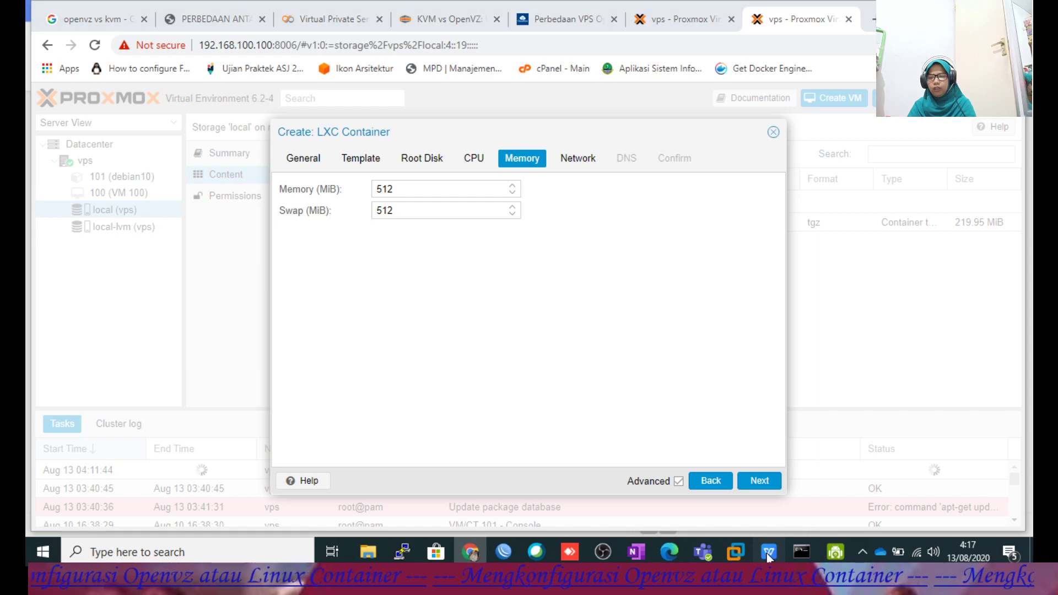
scroll(663, 412, "down", 6)
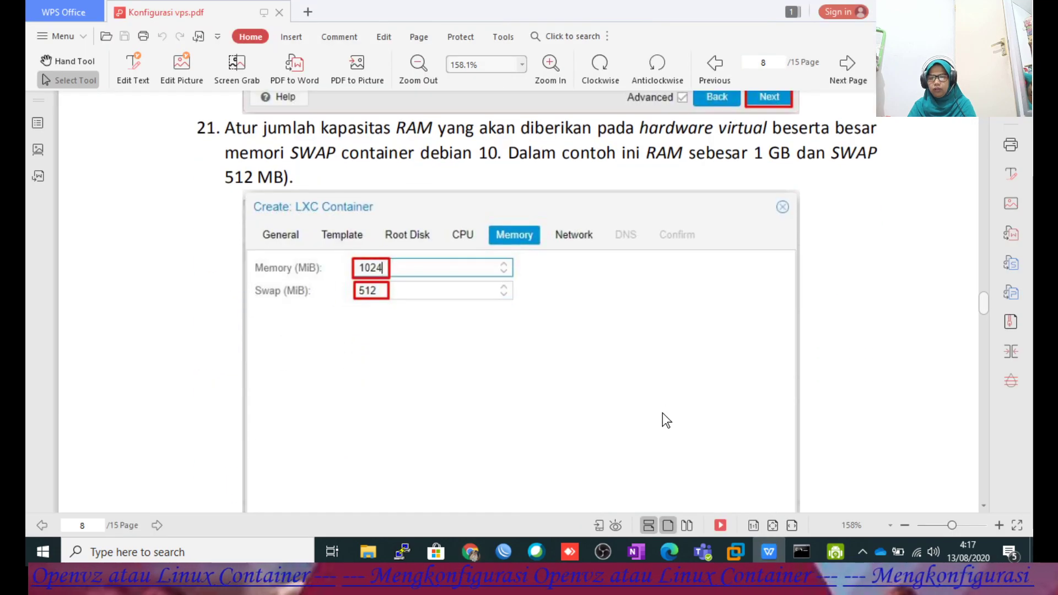
left_click(471, 551)
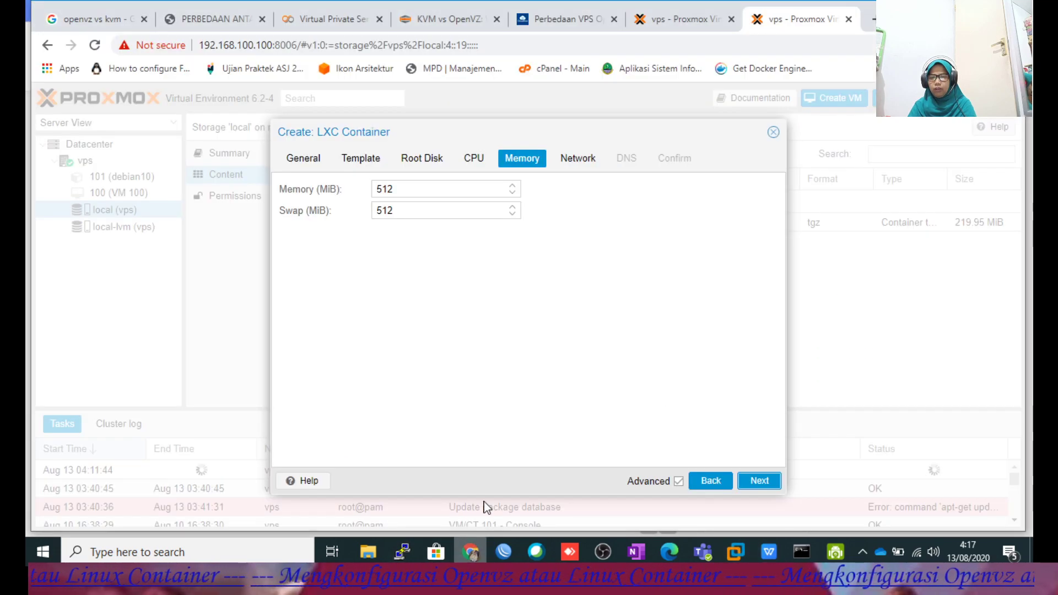
left_click(511, 188)
left_click_drag(402, 191, 328, 179)
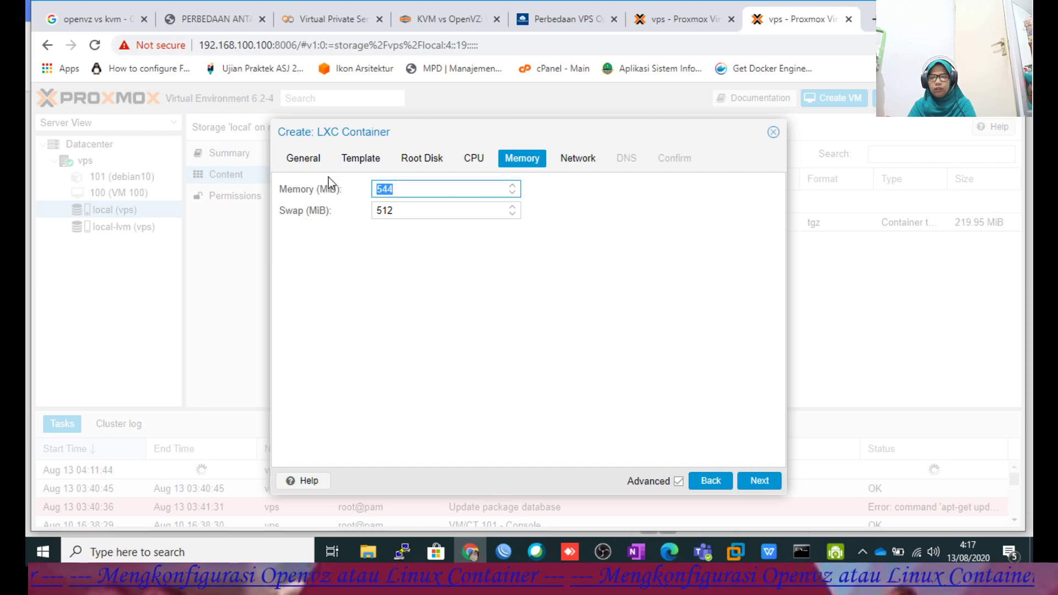
type("1021")
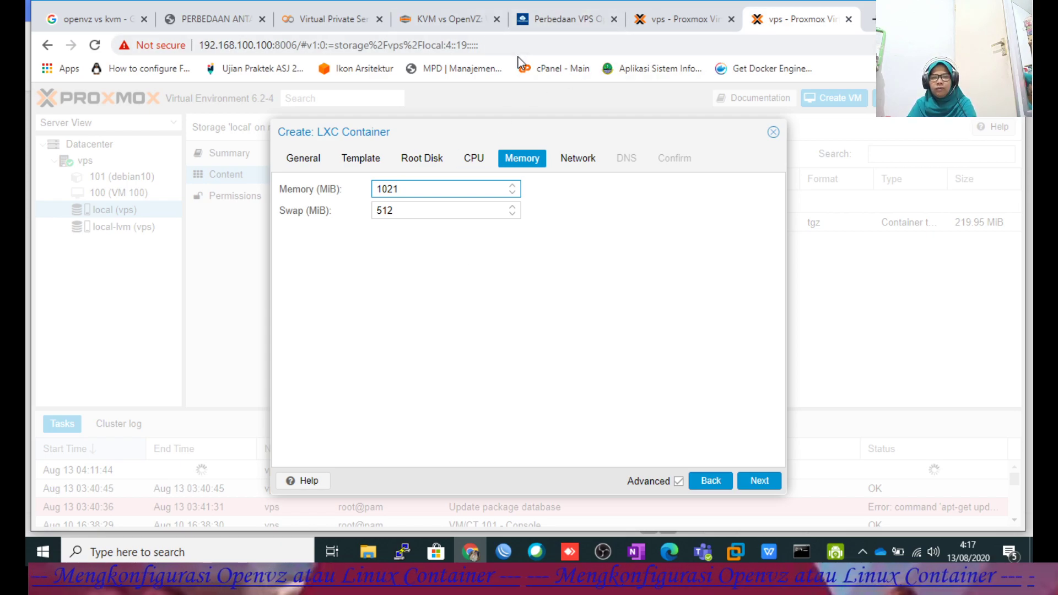
Read the IDCloudHost OpenVZ vs KVM article, then go back to the wizard's Memory step.
left_click(559, 22)
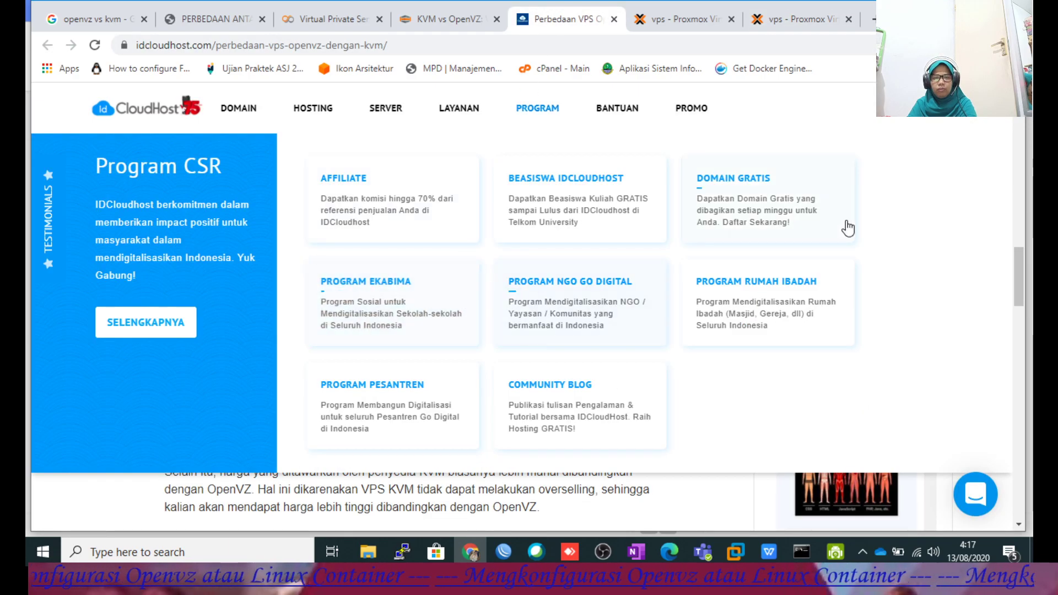
scroll(594, 399, "up", 10)
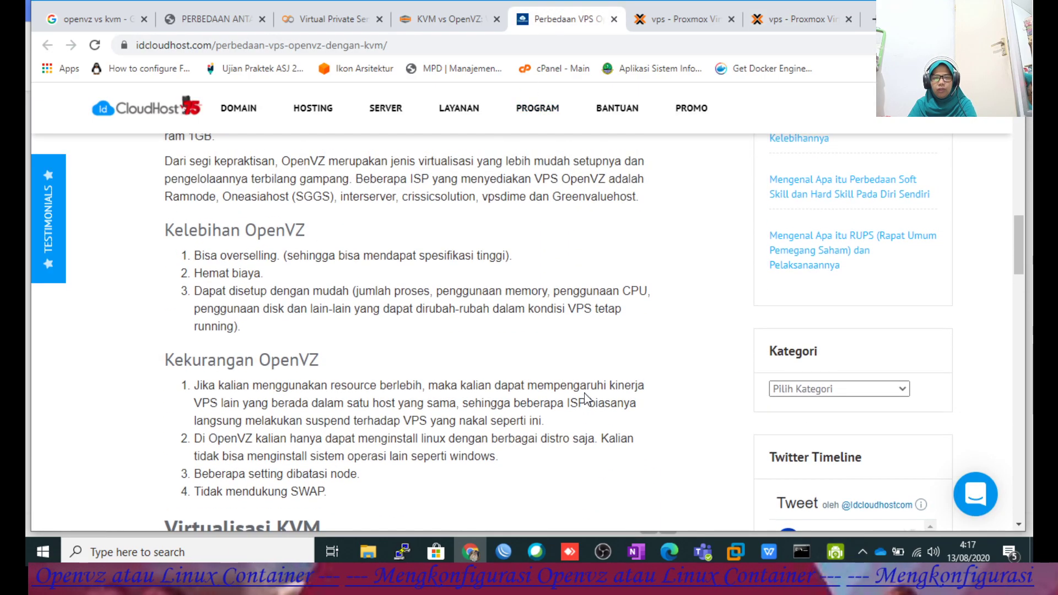
scroll(585, 397, "down", 5)
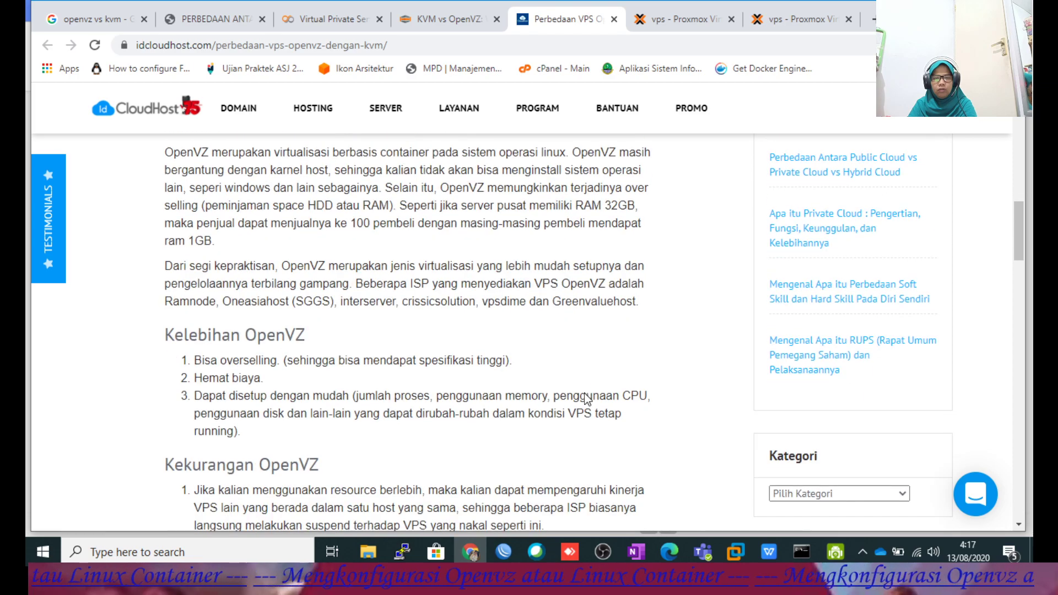
scroll(587, 399, "up", 8)
scroll(589, 393, "down", 7)
scroll(589, 393, "down", 6)
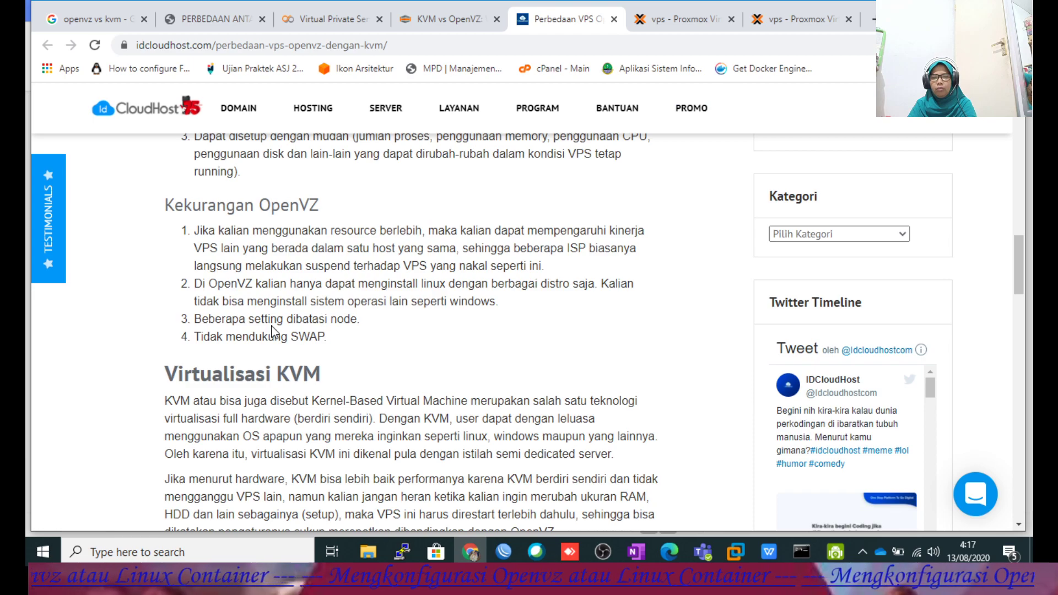
left_click(794, 18)
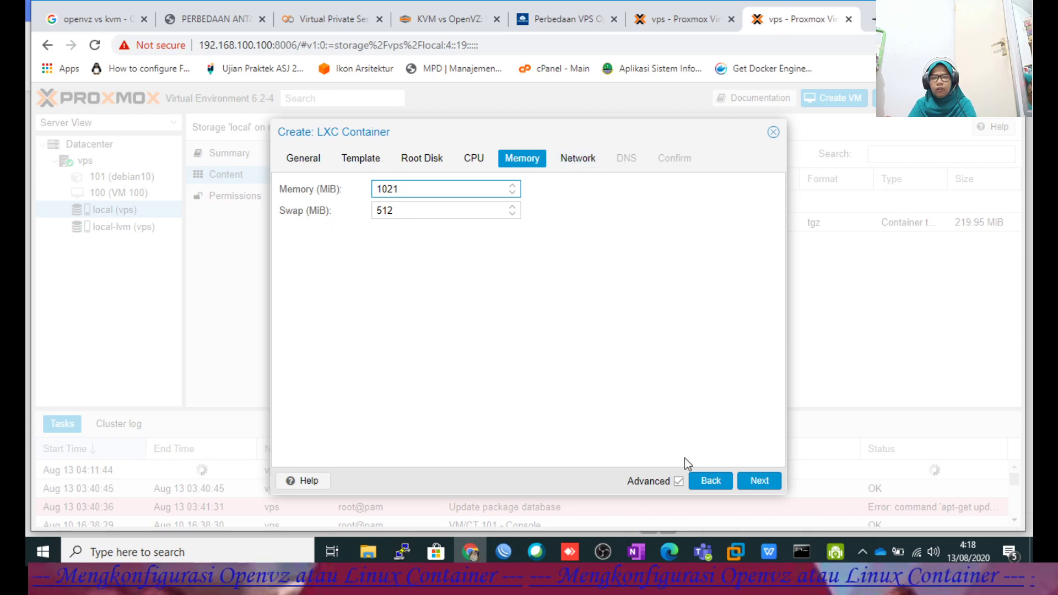
Advance to the Network step and look up the network values in the guide.
left_click(754, 482)
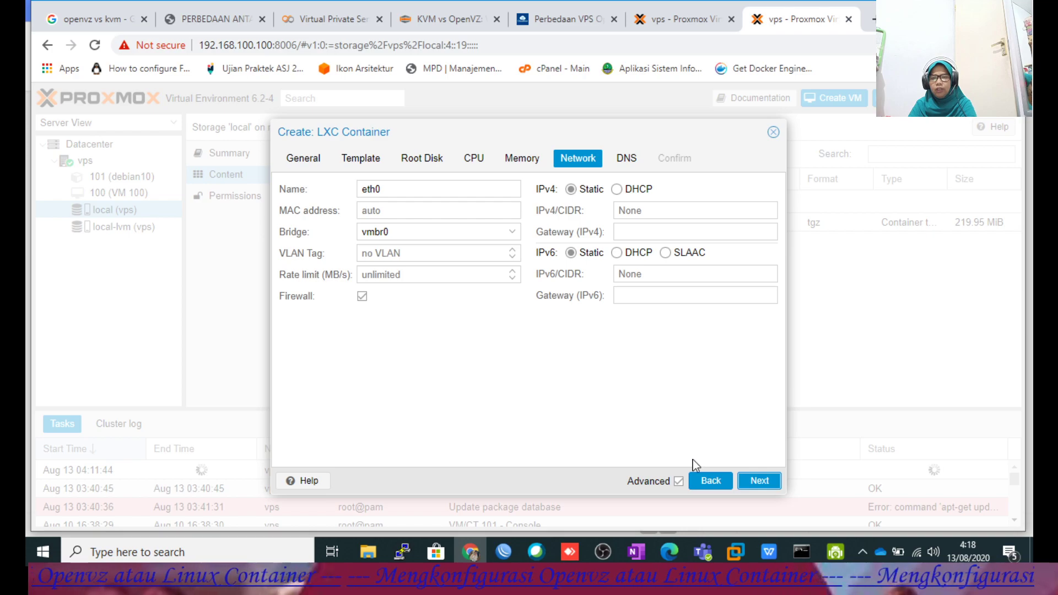
left_click(768, 551)
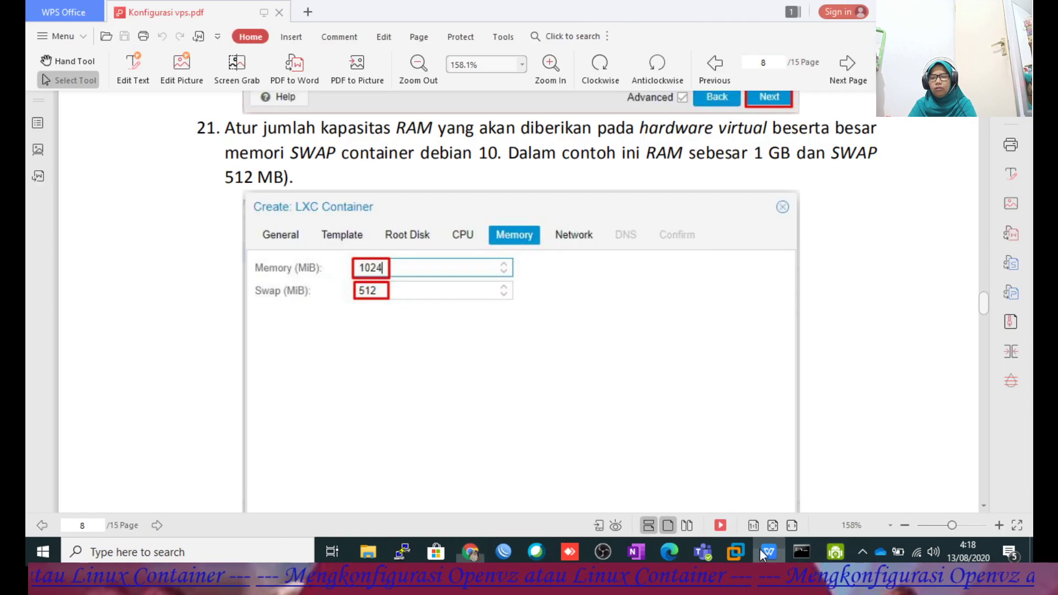
scroll(664, 334, "down", 10)
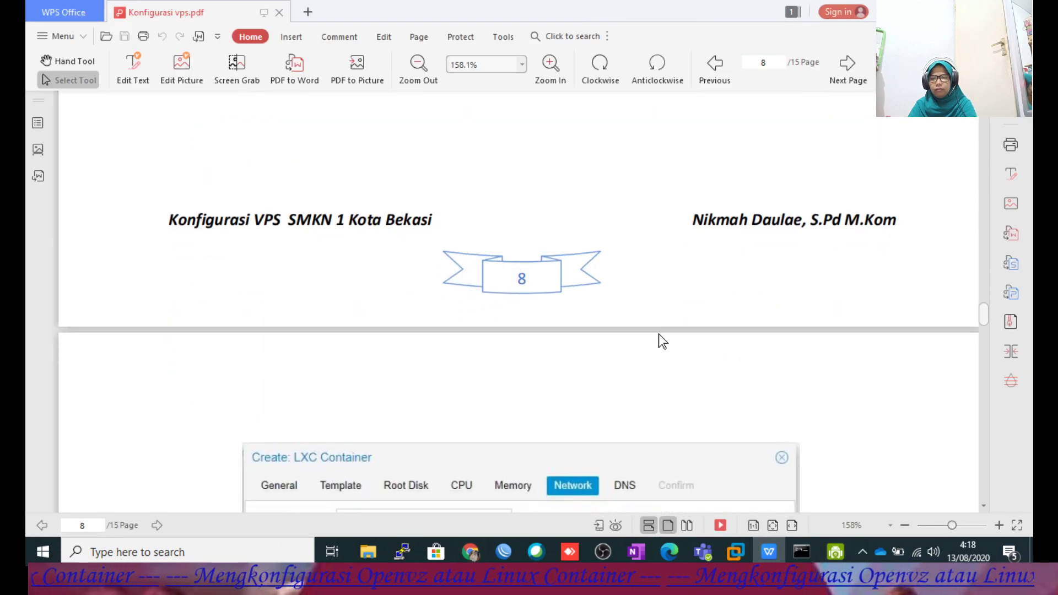
scroll(658, 336, "down", 2)
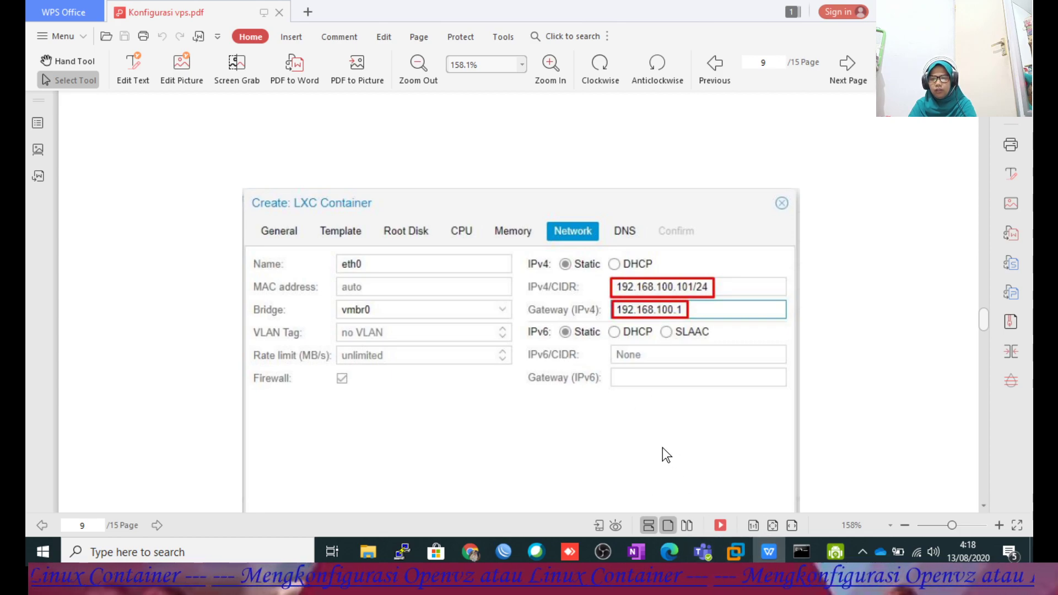
left_click(479, 549)
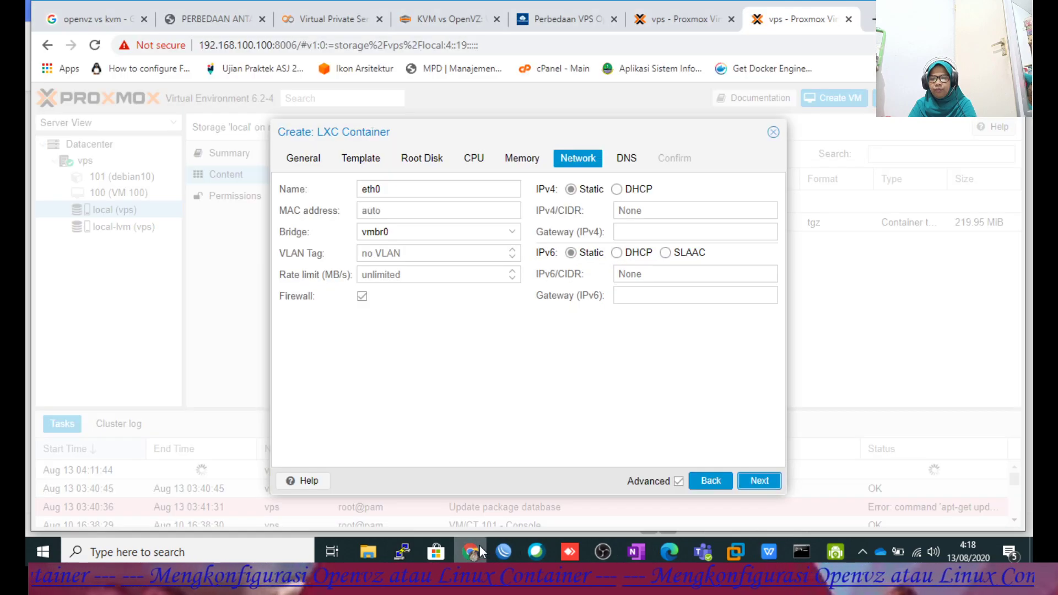
Give eth0 IPv4 192.168.100.101/24 with gateway 192.168.100.1.
left_click(641, 211)
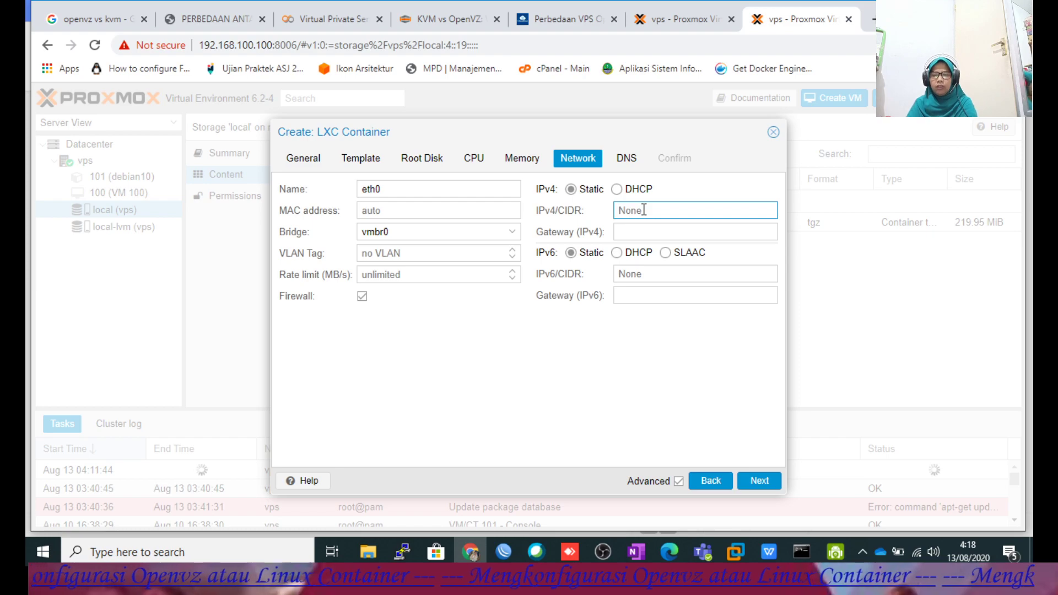
type("192.168.100.101")
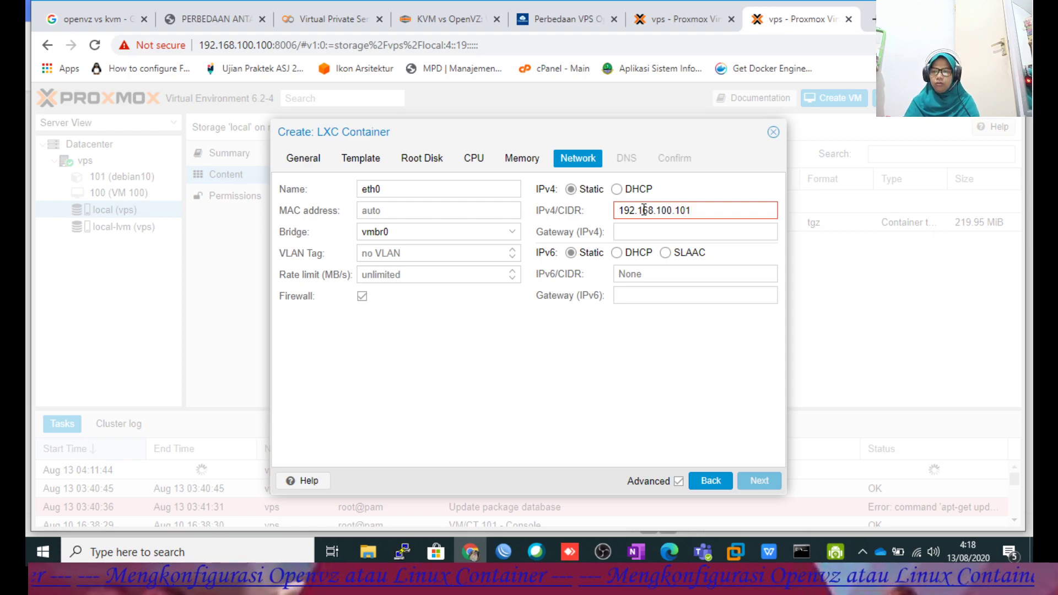
left_click(651, 228)
type("1921")
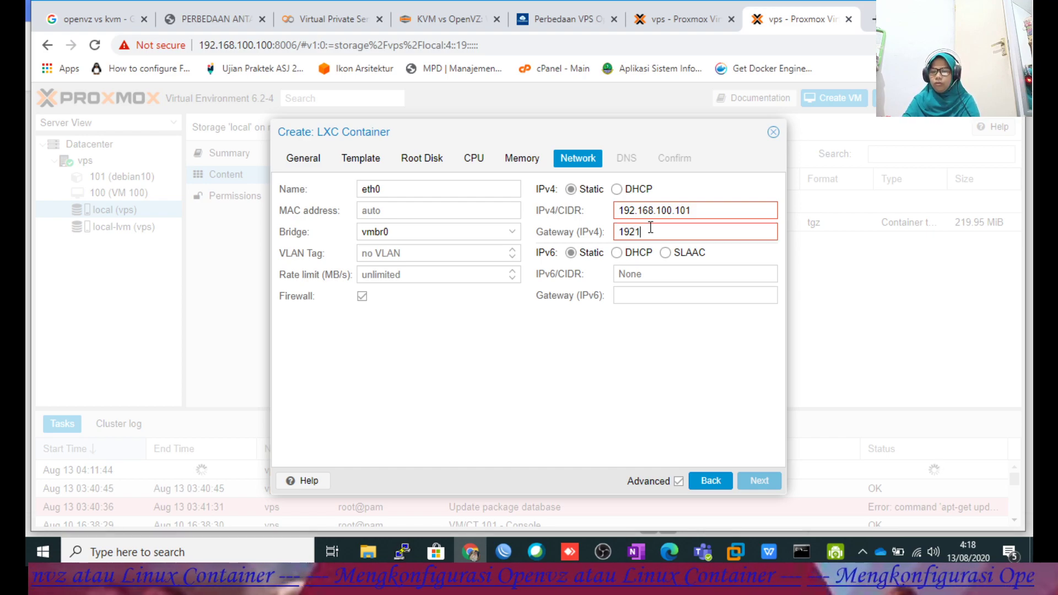
type(".16")
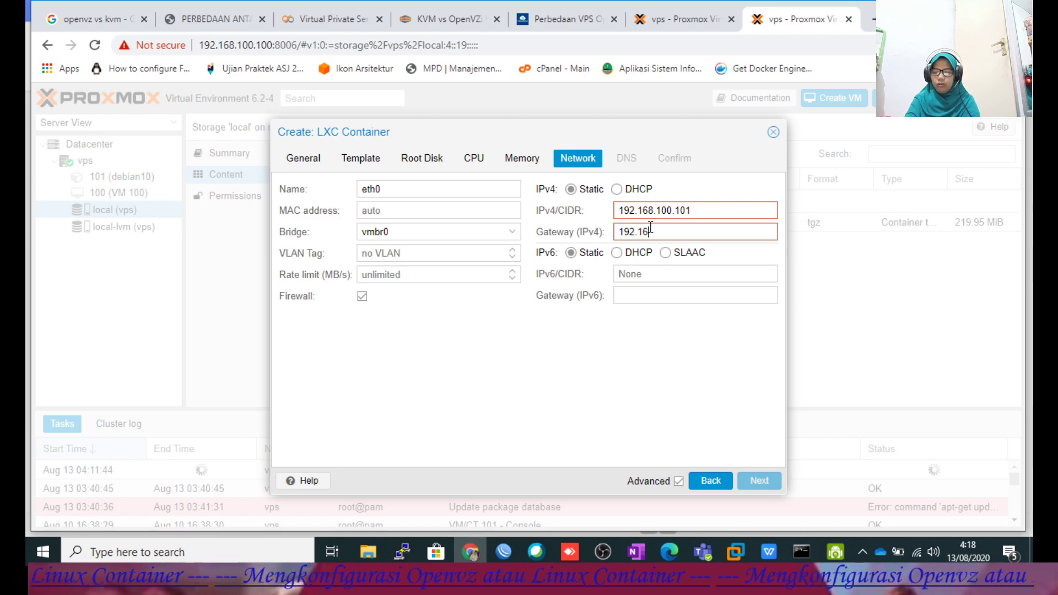
type("8.100.1")
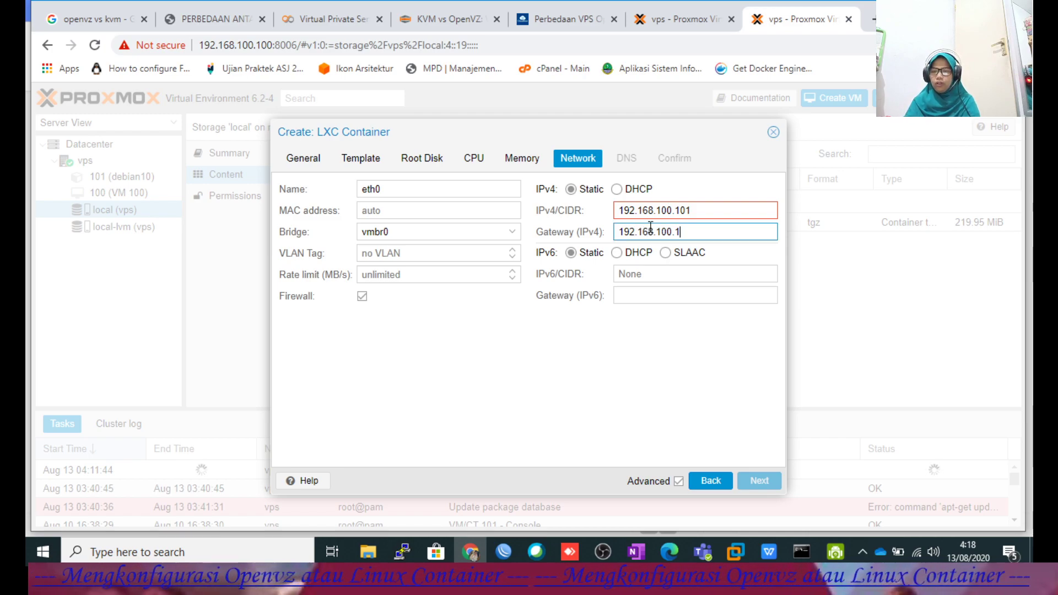
left_click(769, 551)
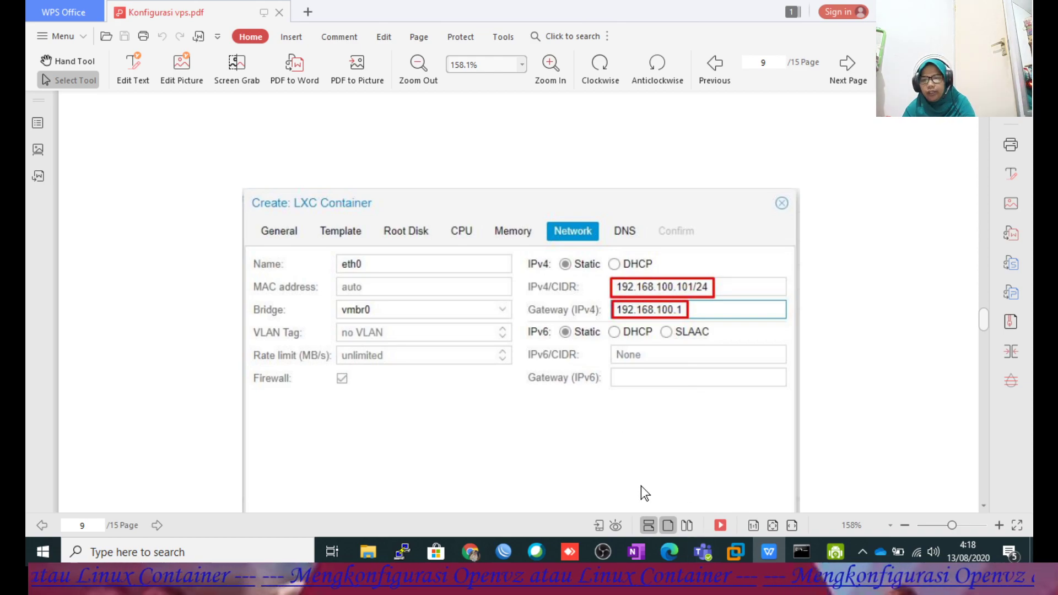
left_click(470, 551)
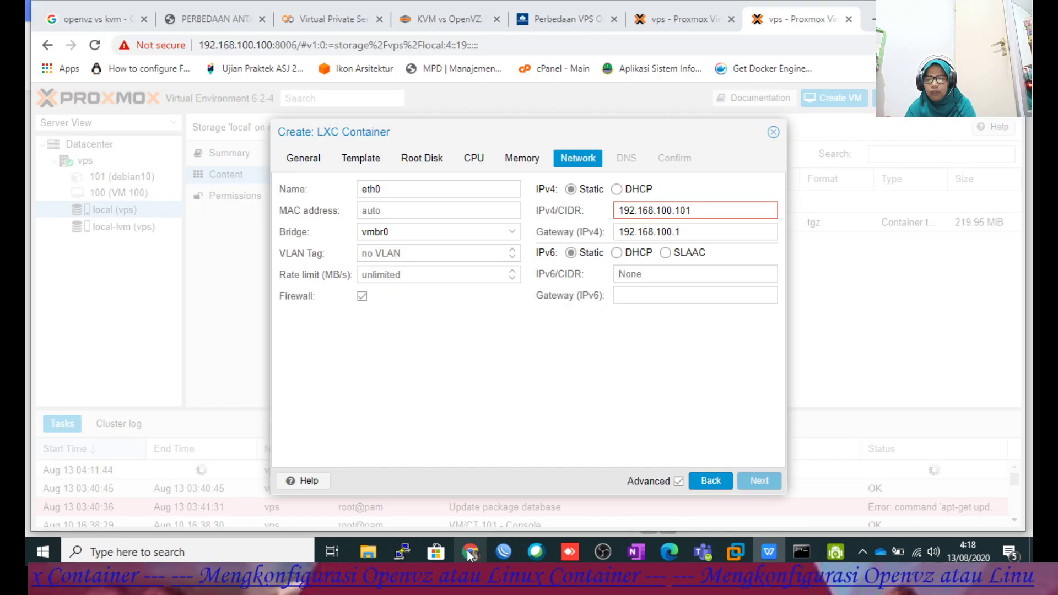
left_click(700, 213)
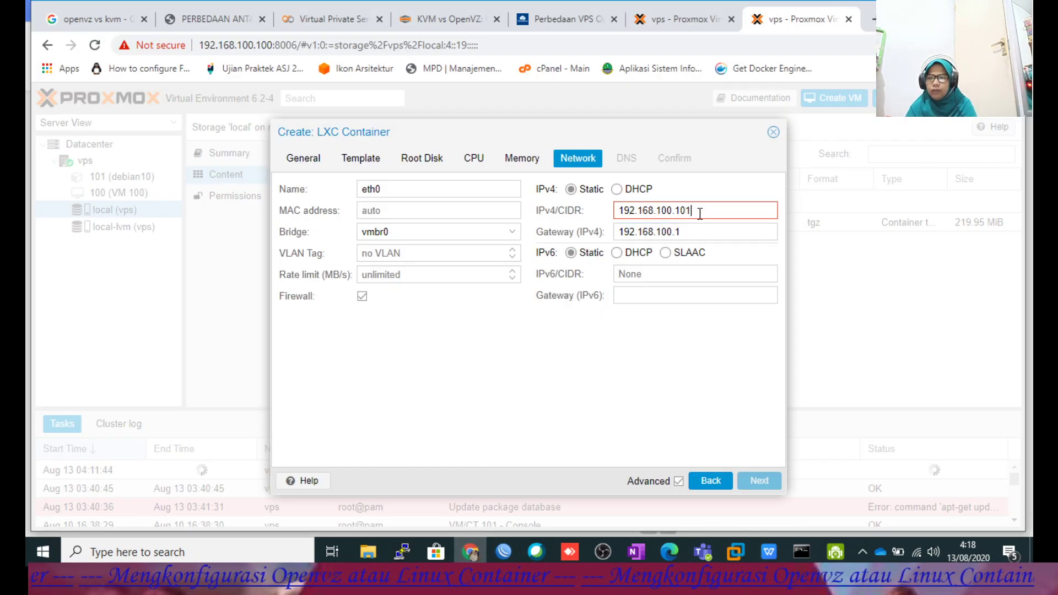
type("/24")
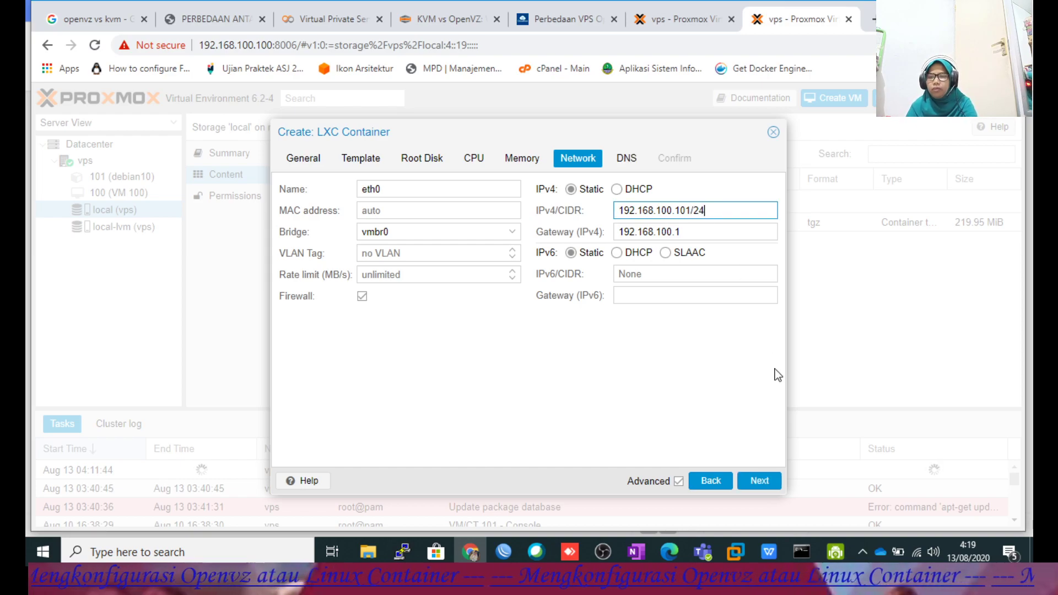
Enter DNS domain daulae.net and DNS server 8.8.8.8, then reach the Confirm summary.
left_click(757, 480)
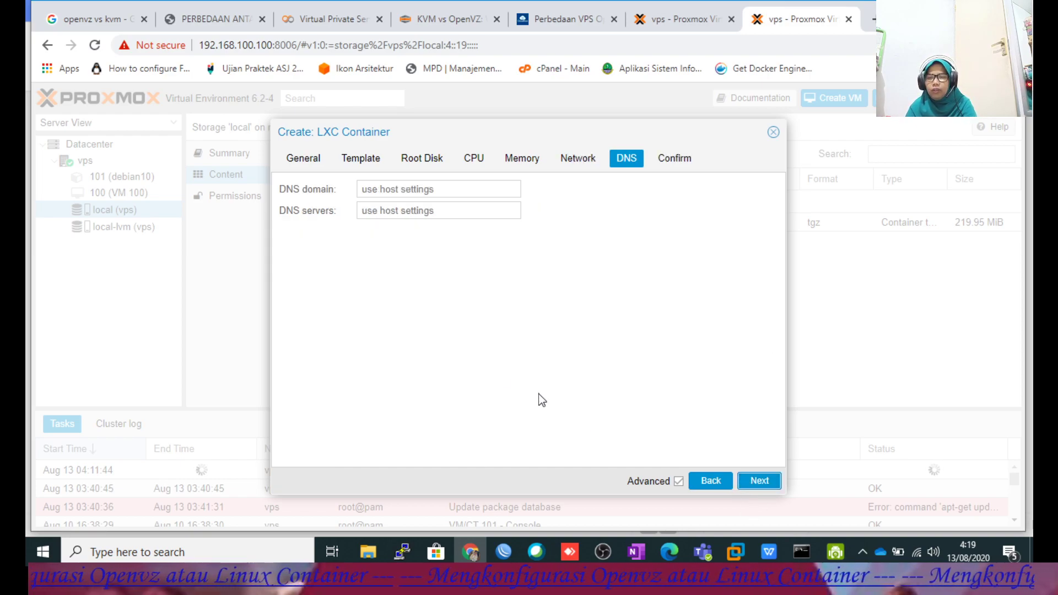
left_click(435, 188)
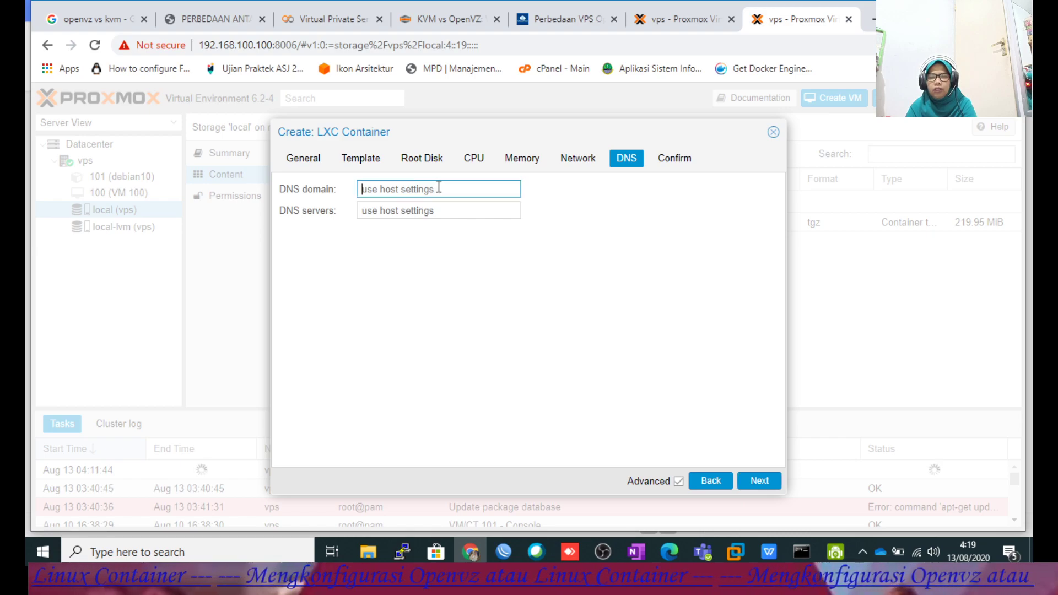
left_click(770, 551)
scroll(636, 410, "down", 10)
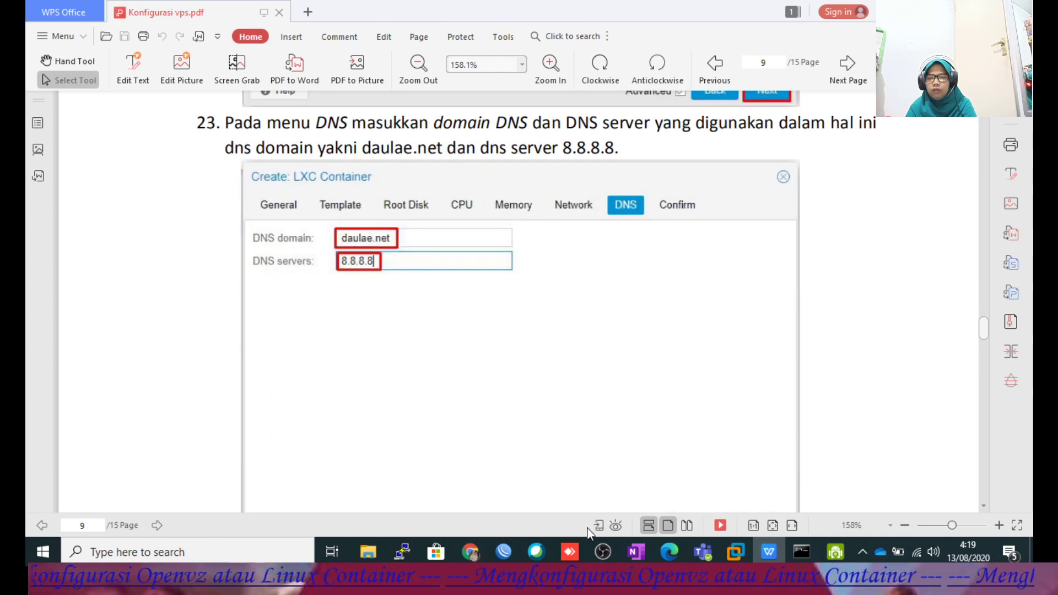
left_click(470, 551)
type("da")
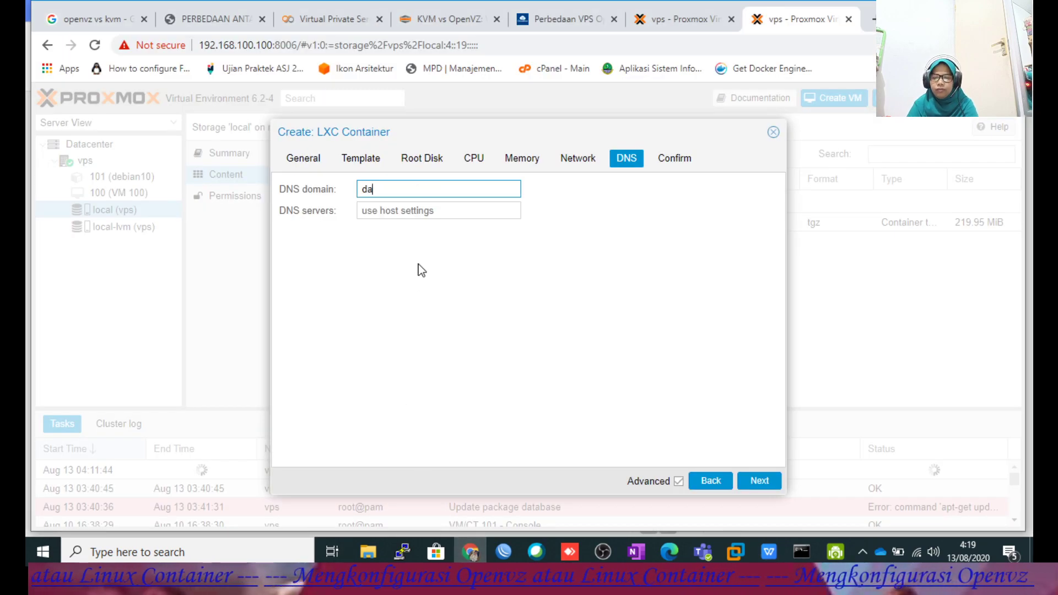
type("ulae.net")
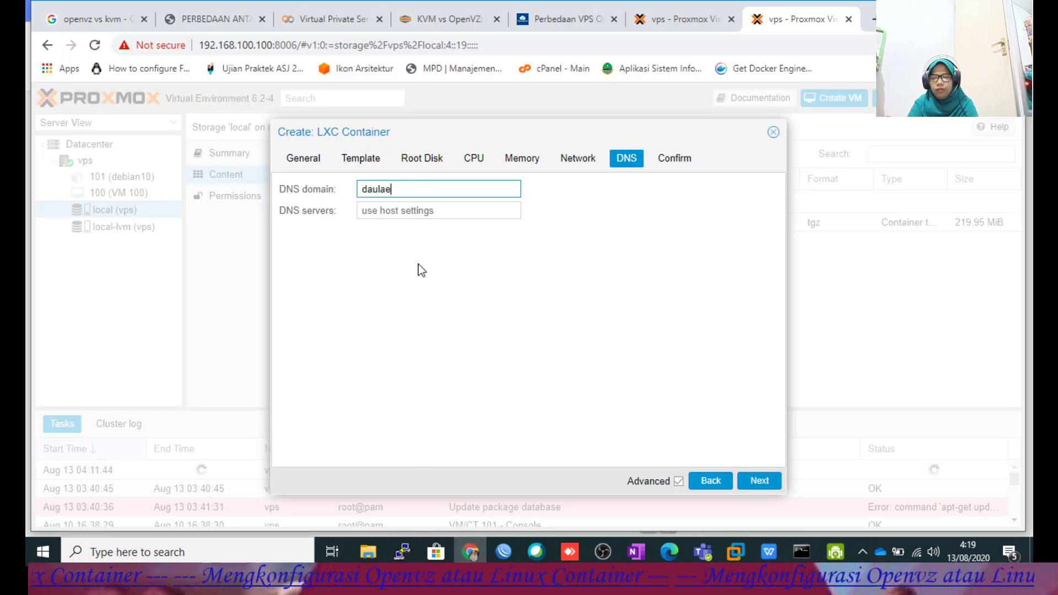
left_click(452, 211)
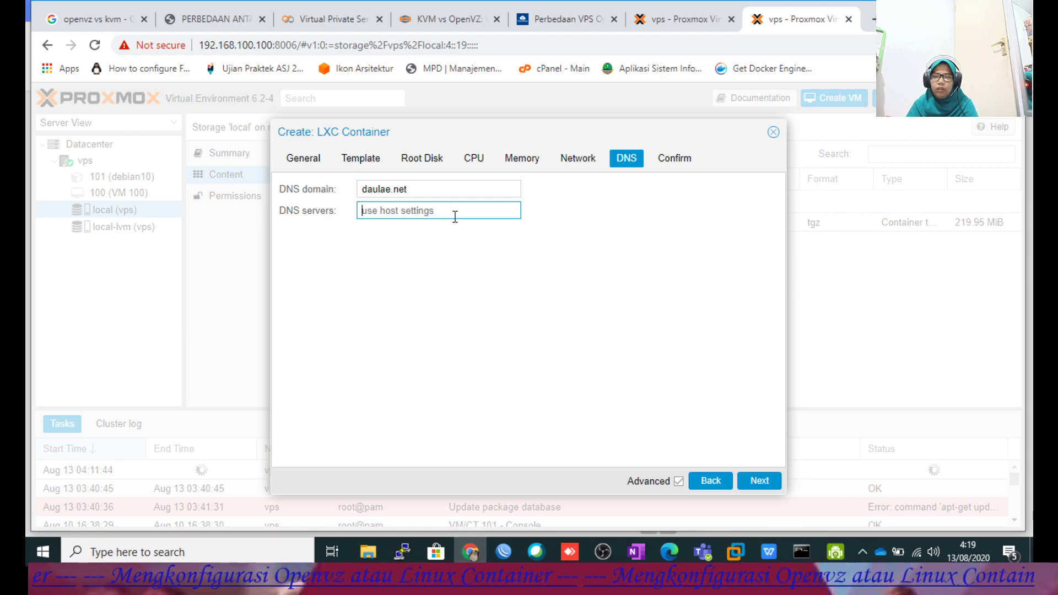
type("8.8.8.8")
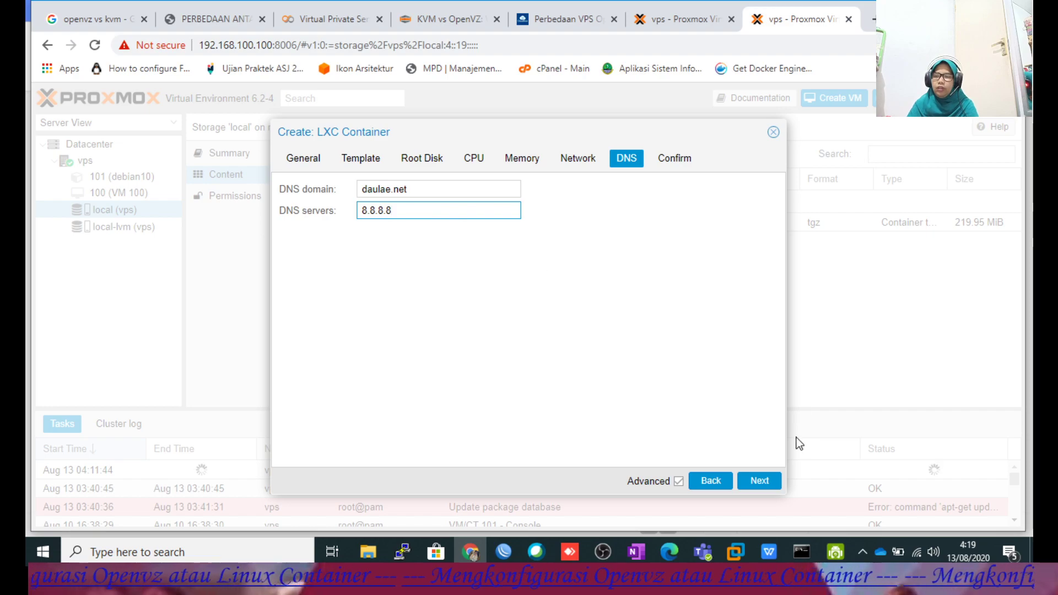
left_click(755, 481)
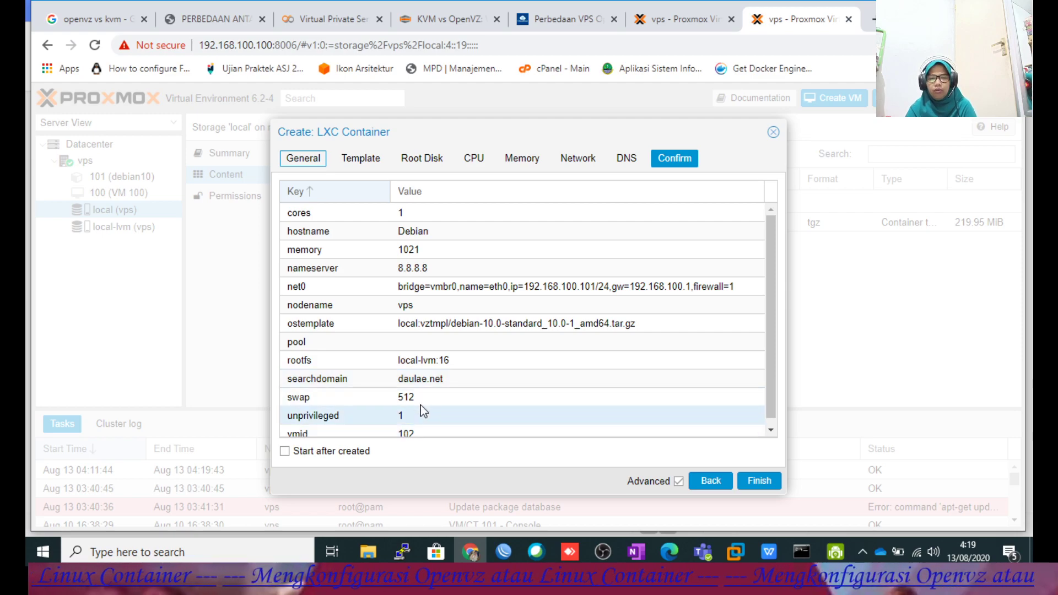
Finish creating container CT 102, then switch back to the Konfigurasi vps.pdf guide.
scroll(425, 379, "down", 1)
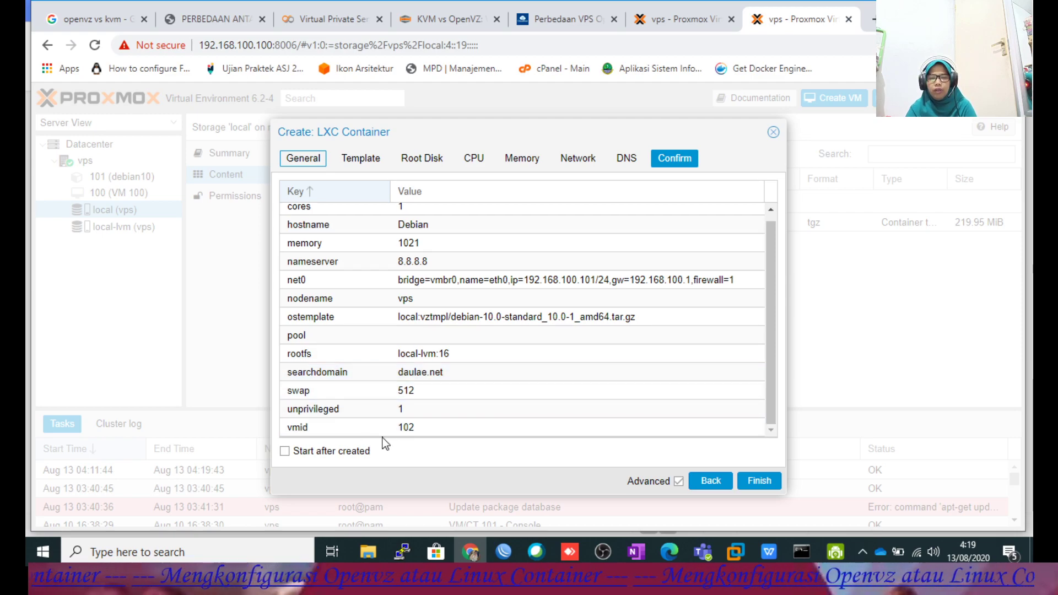
left_click(763, 485)
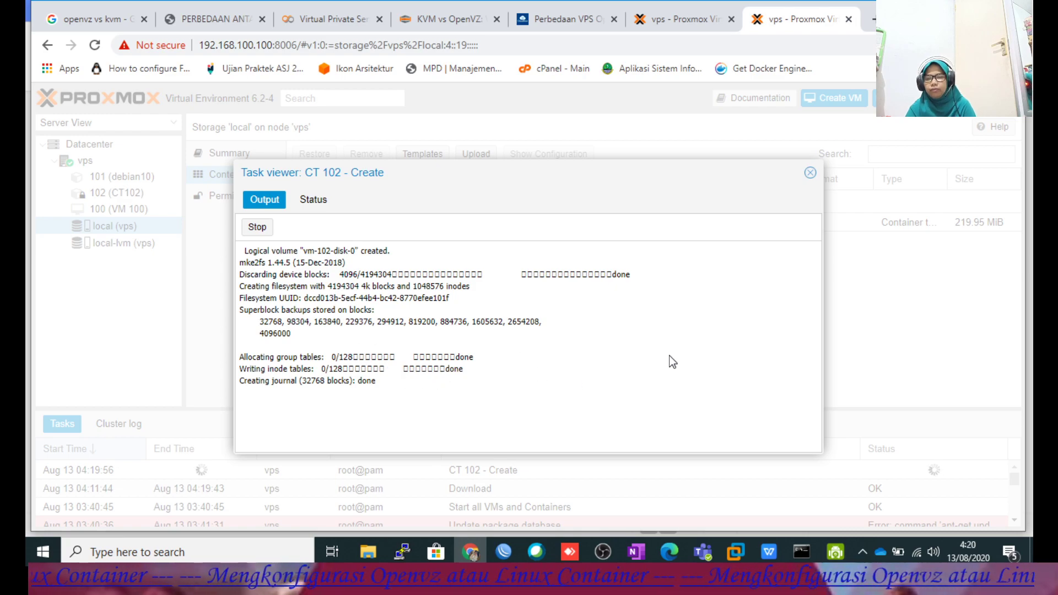
left_click(770, 553)
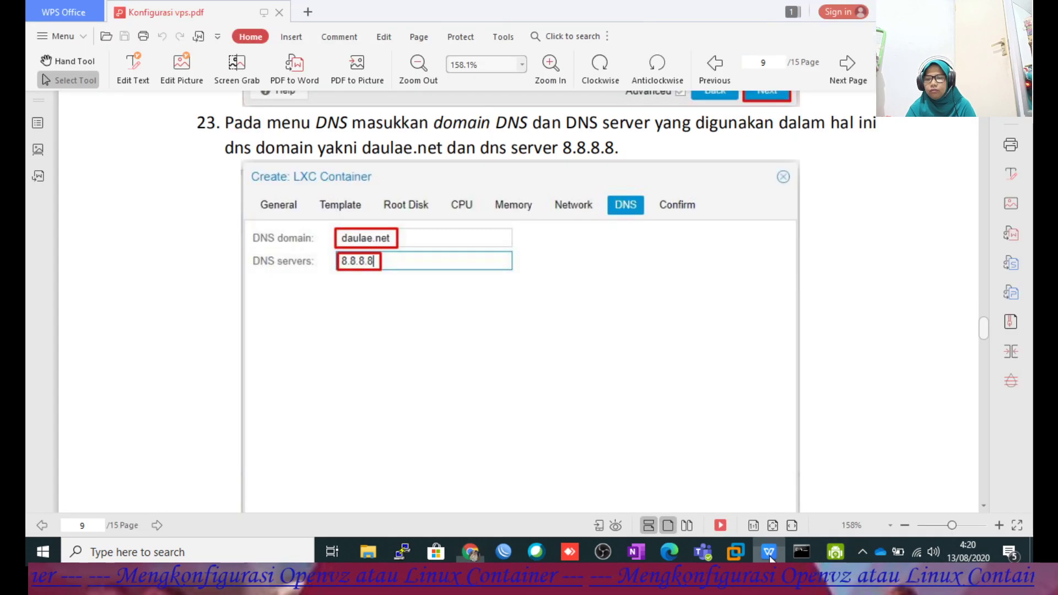
scroll(611, 317, "down", 10)
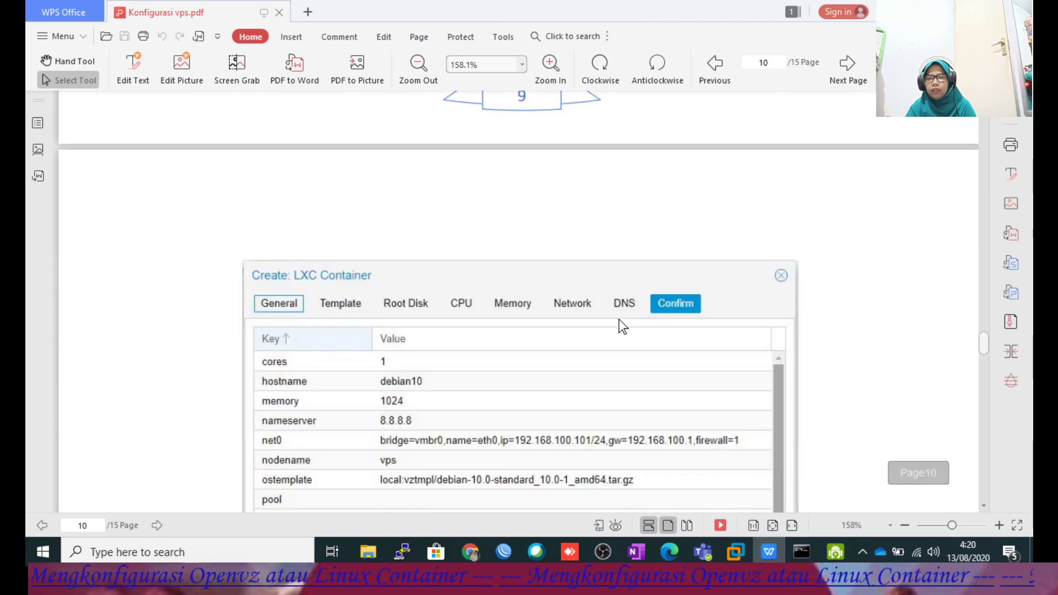
scroll(620, 319, "down", 8)
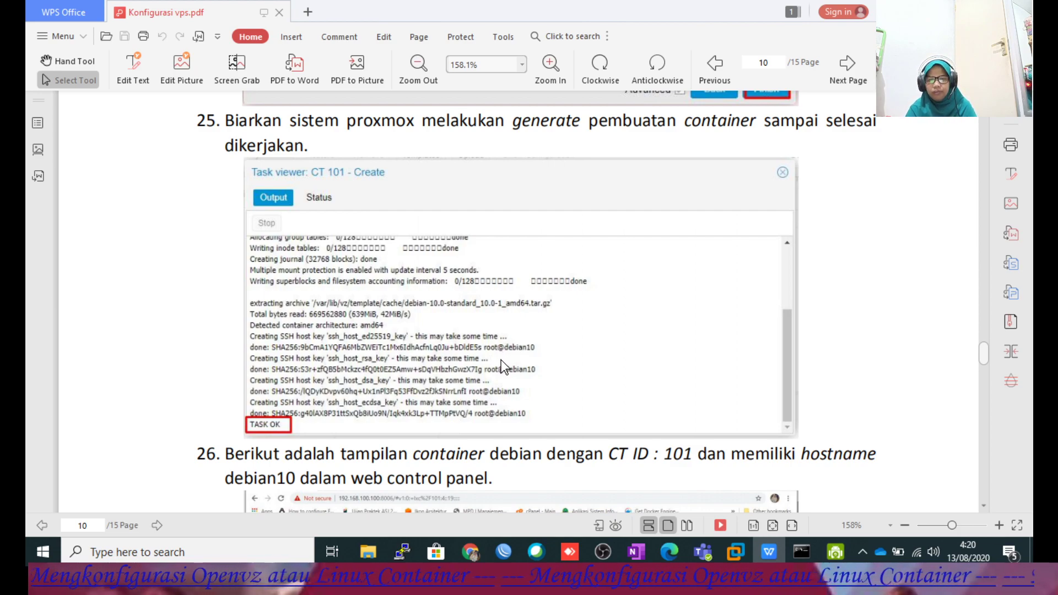
scroll(441, 323, "down", 3)
scroll(439, 325, "down", 7)
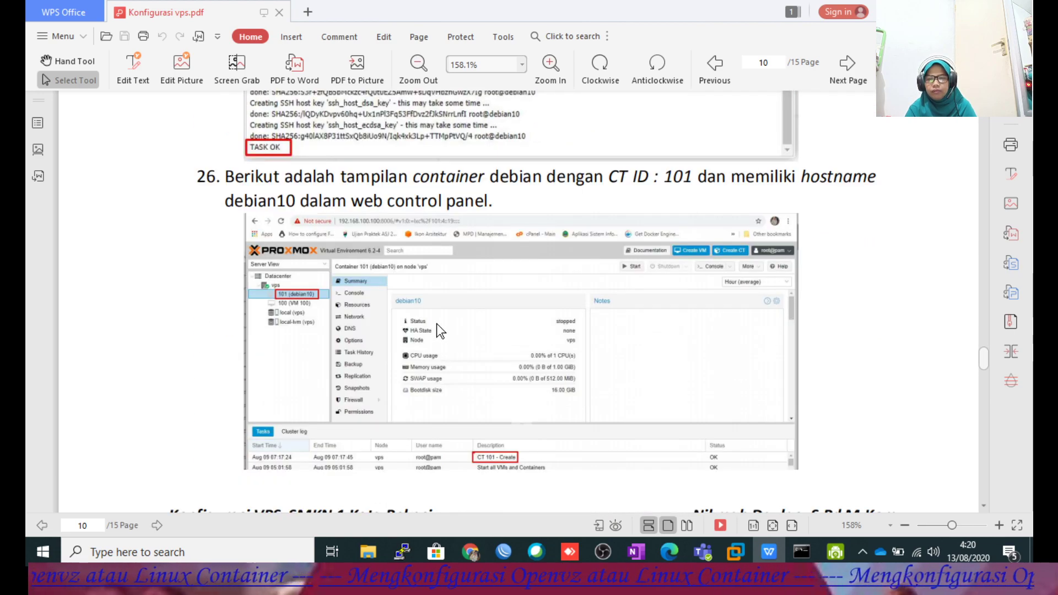
scroll(434, 324, "up", 7)
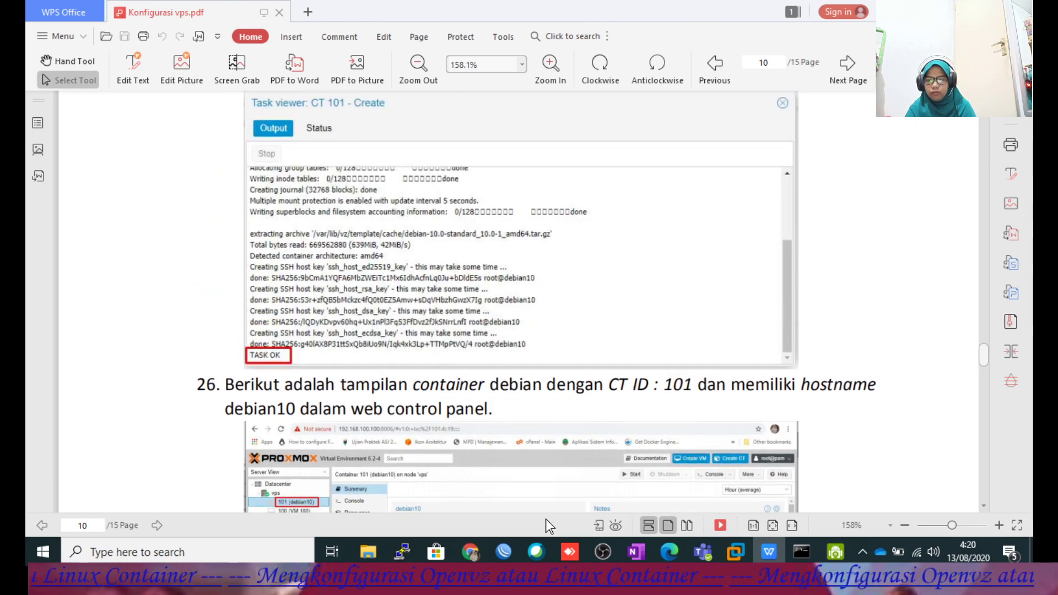
left_click(475, 551)
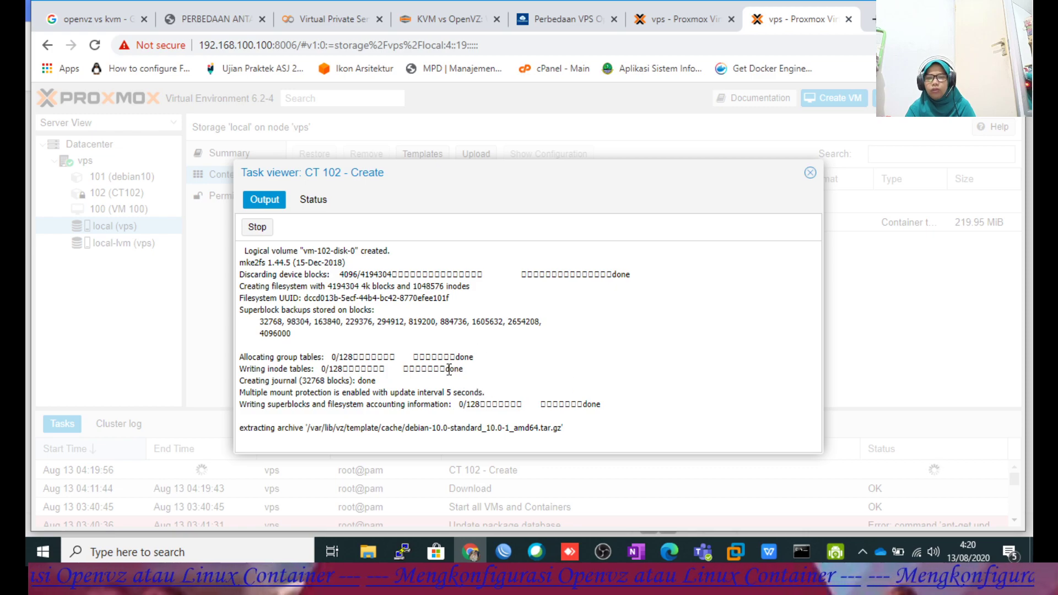
mouse_move(768, 553)
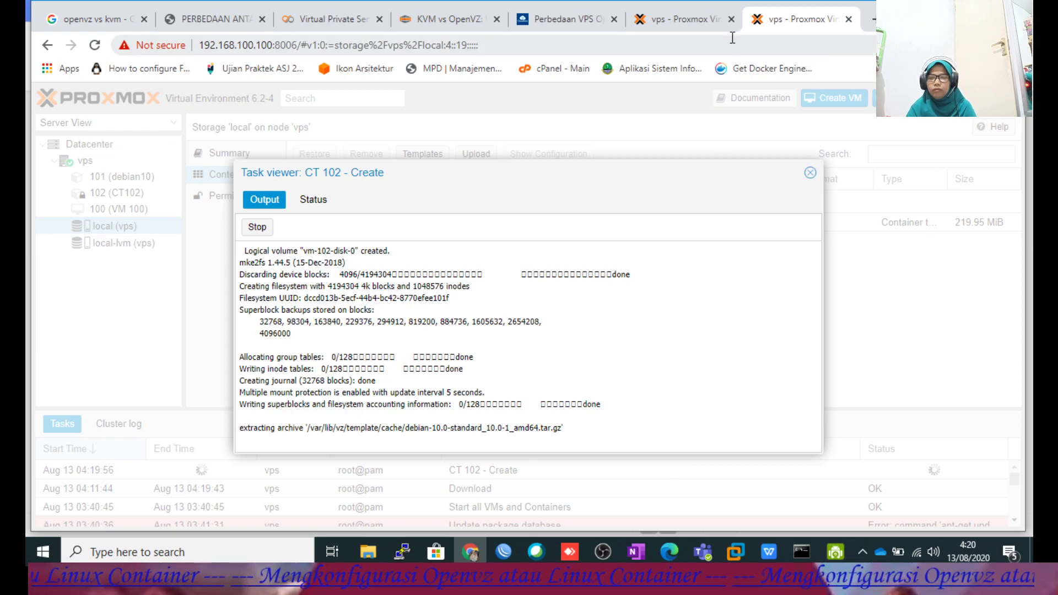
left_click(688, 19)
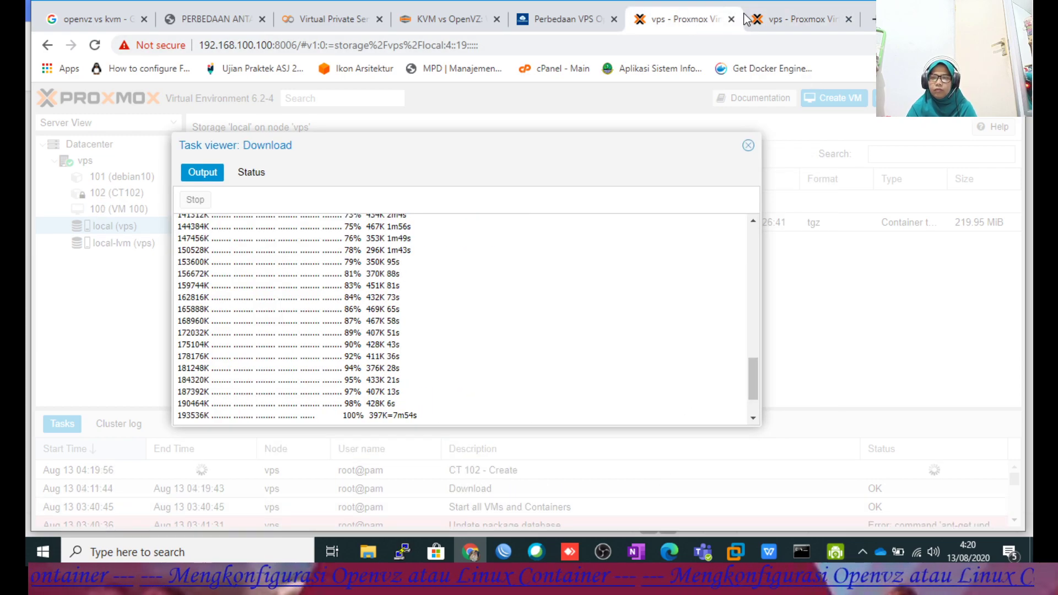
left_click(793, 14)
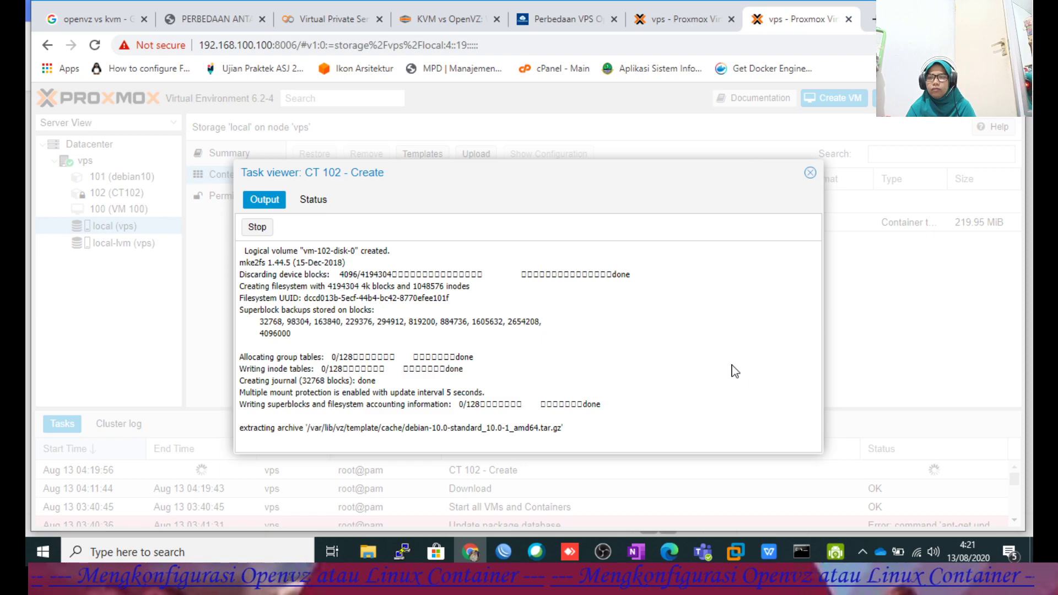
left_click(770, 550)
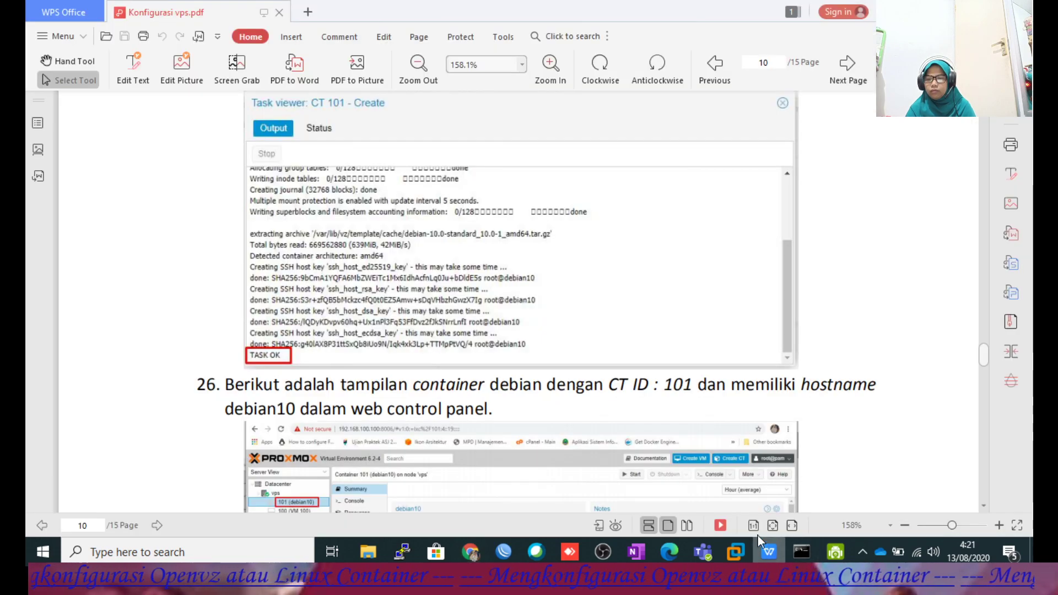
Scroll through guide steps 26–30 and back to 26, then return to the CT 102 creation log.
scroll(656, 288, "down", 3)
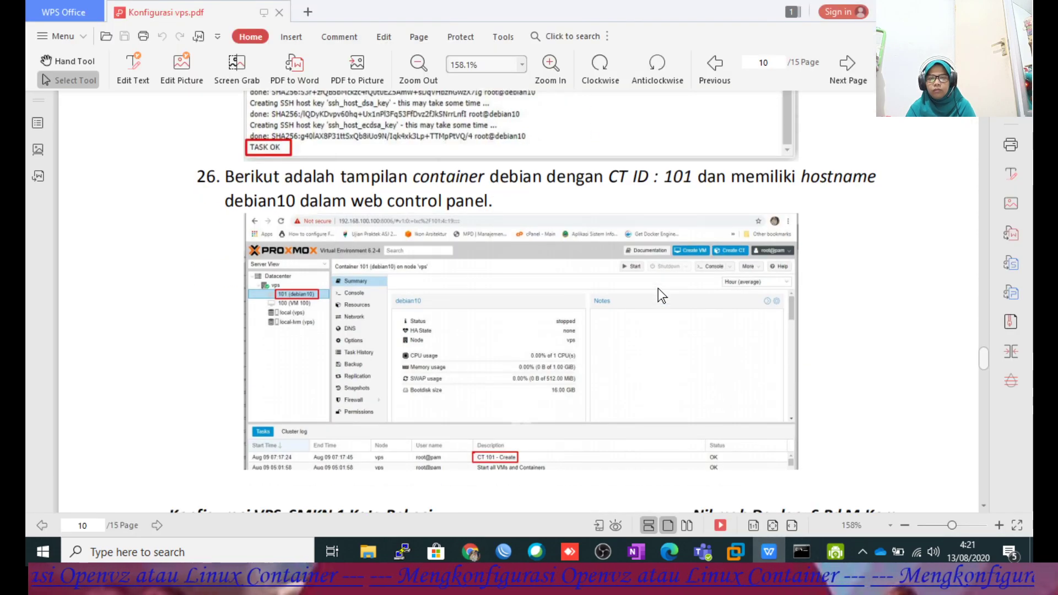
scroll(659, 288, "down", 7)
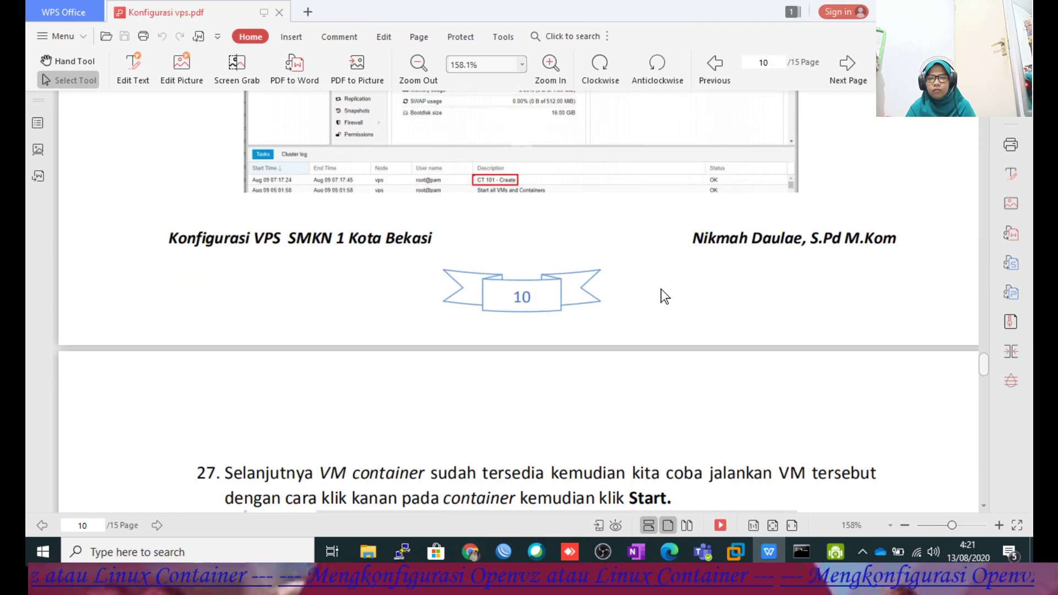
scroll(660, 289, "down", 3)
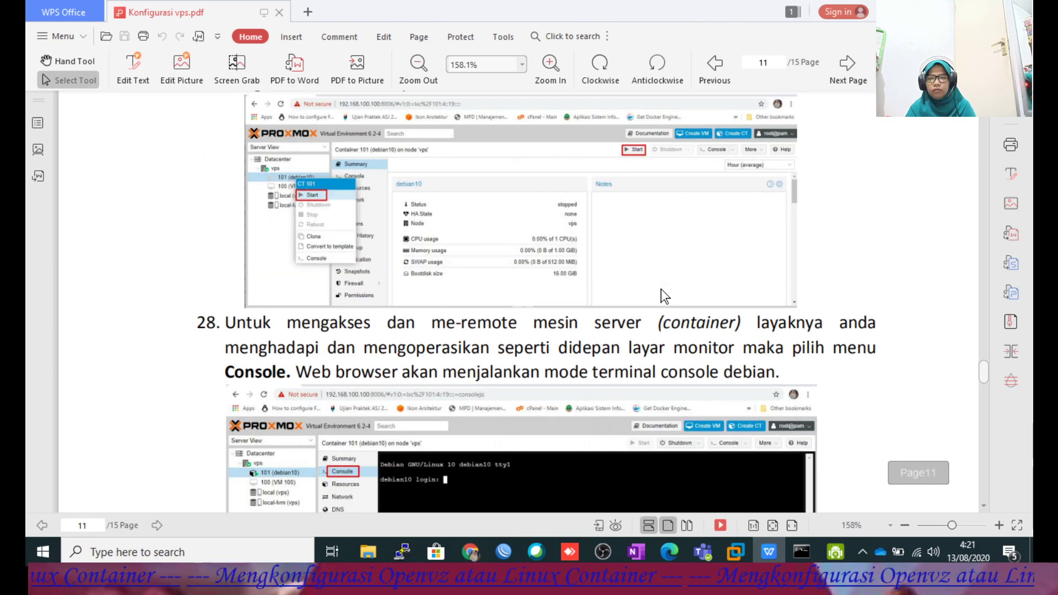
scroll(660, 289, "down", 2)
scroll(660, 287, "down", 5)
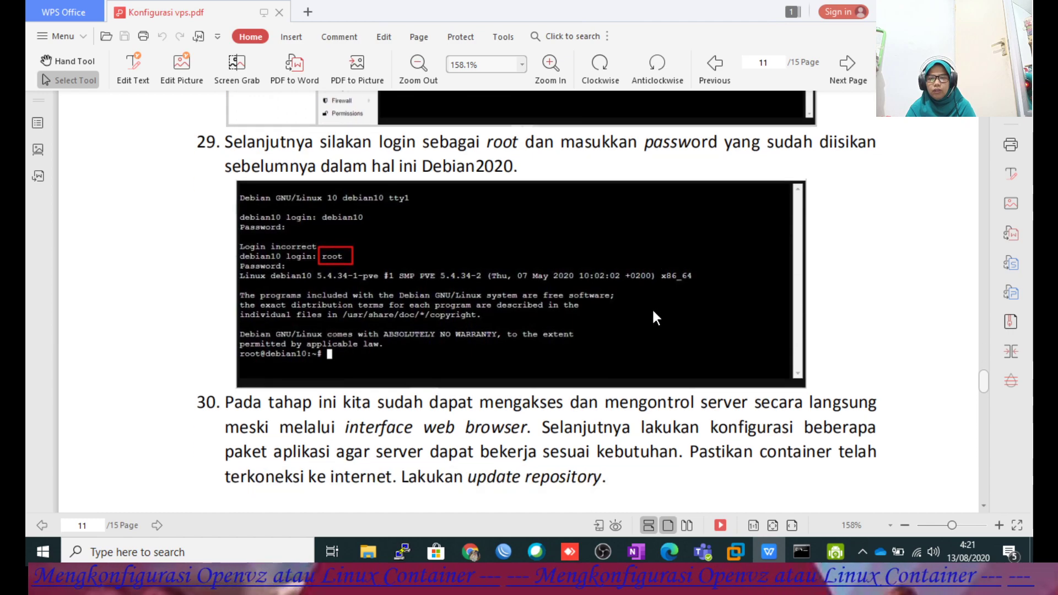
scroll(653, 311, "down", 1)
scroll(652, 312, "up", 2)
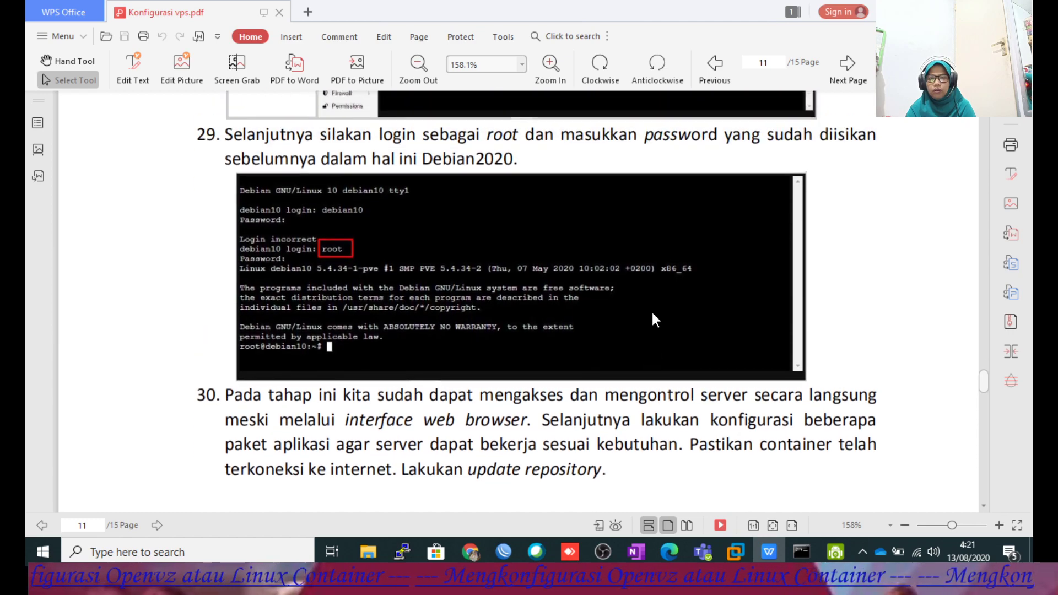
scroll(653, 313, "down", 3)
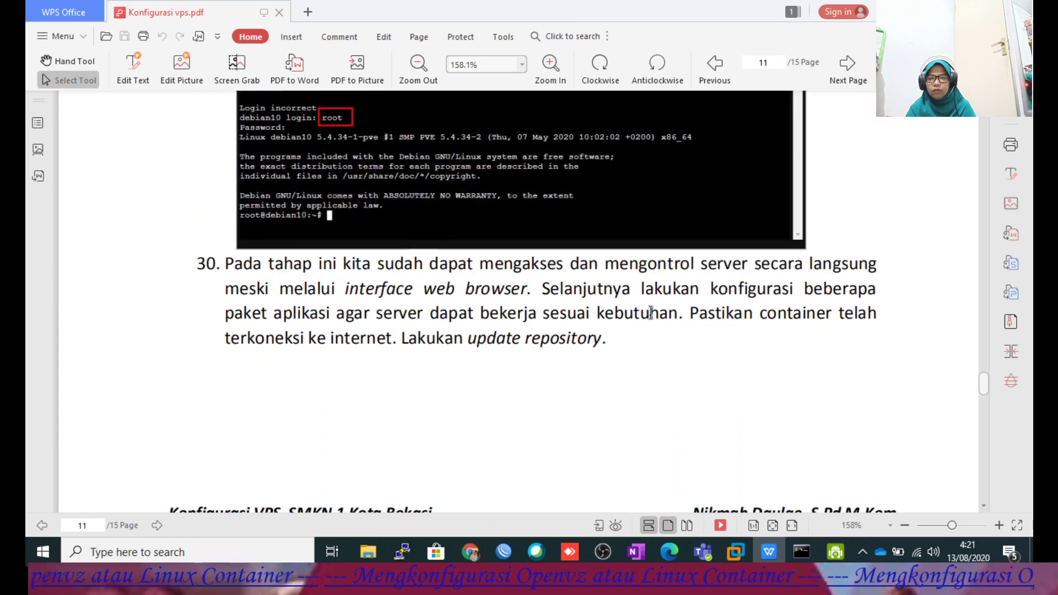
scroll(649, 319, "down", 6)
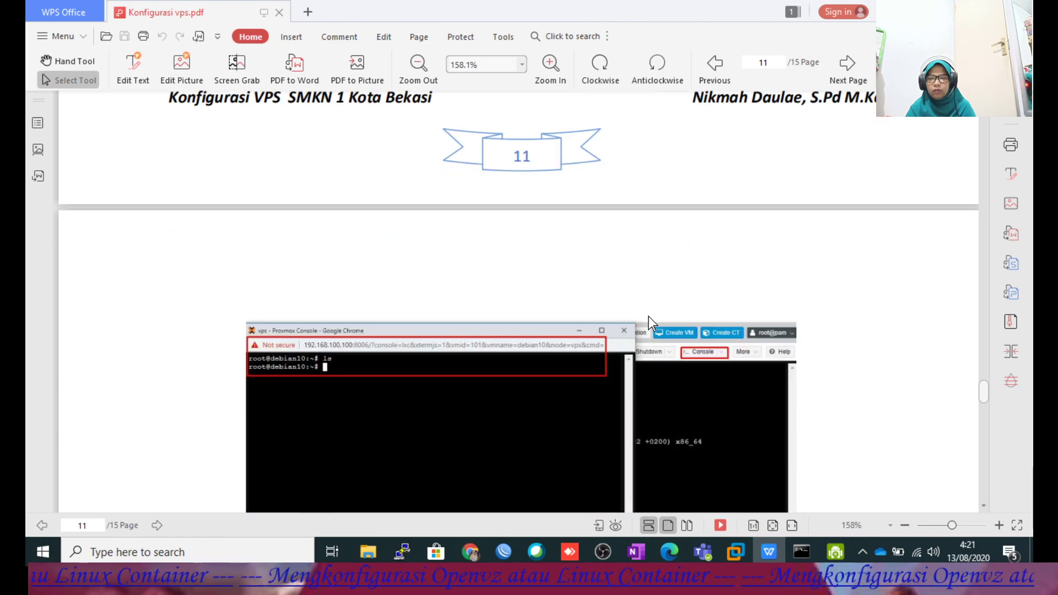
scroll(649, 322, "up", 5)
scroll(648, 316, "up", 15)
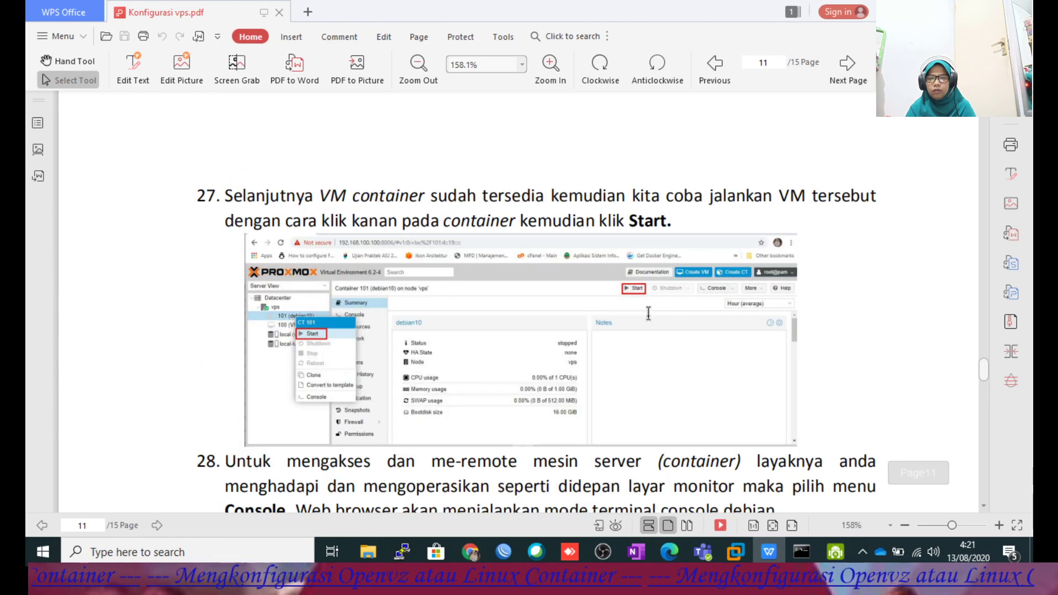
scroll(648, 315, "up", 5)
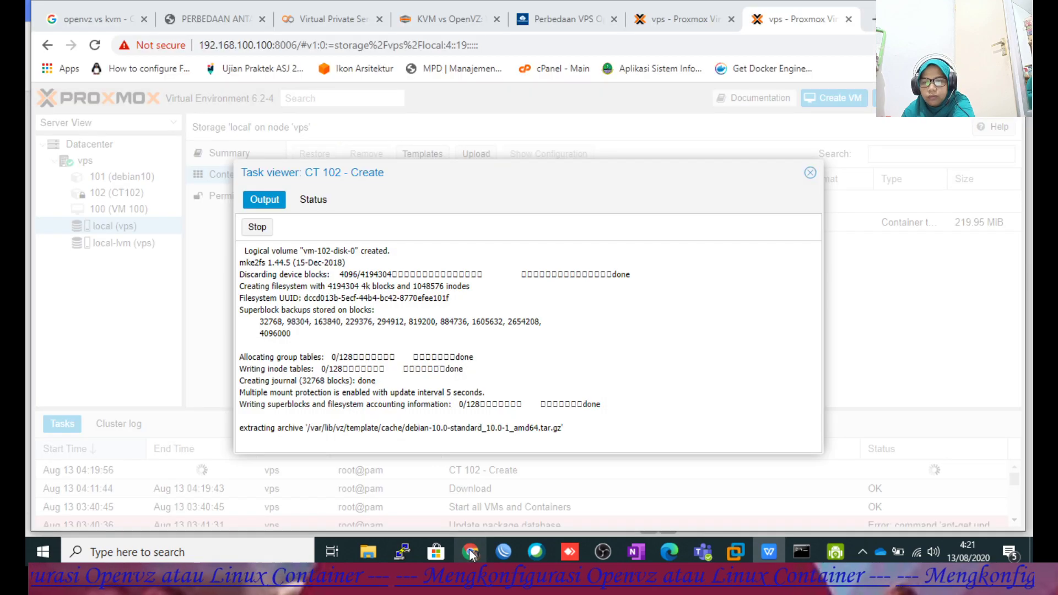
left_click(469, 550)
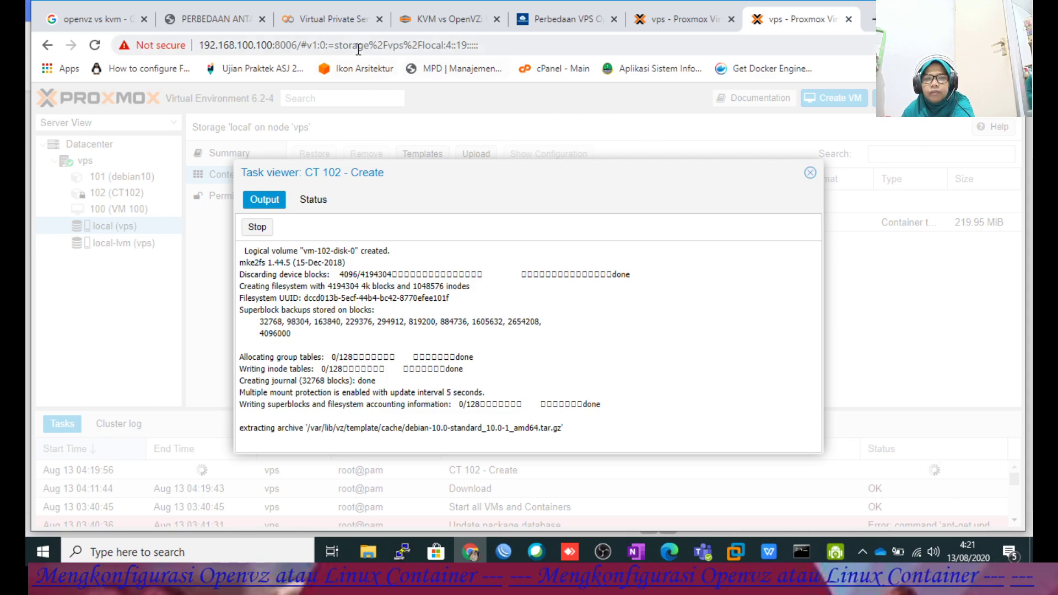
Browse Antmediahost's KVM VPS plans to the KVM50 plan with 1536 MB memory and 50% promo.
left_click(336, 18)
mouse_move(449, 110)
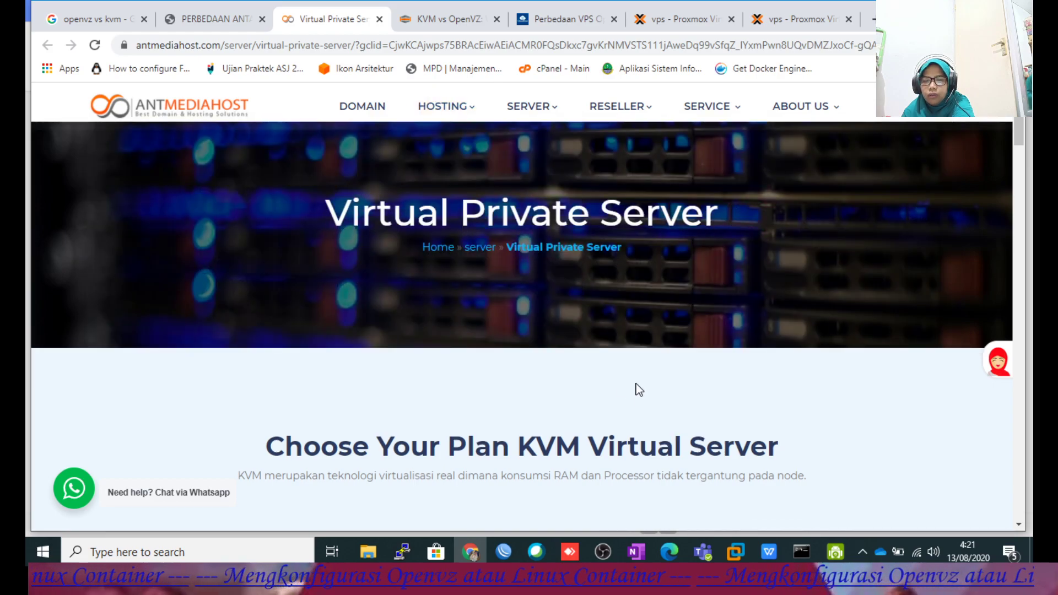
scroll(636, 336, "down", 4)
scroll(633, 330, "down", 3)
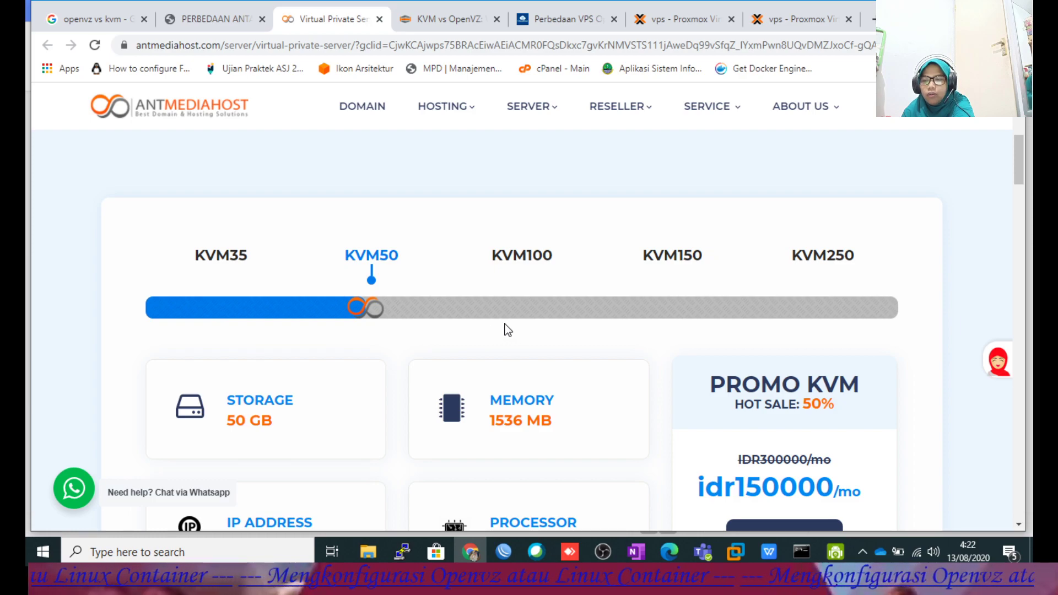
scroll(502, 330, "down", 3)
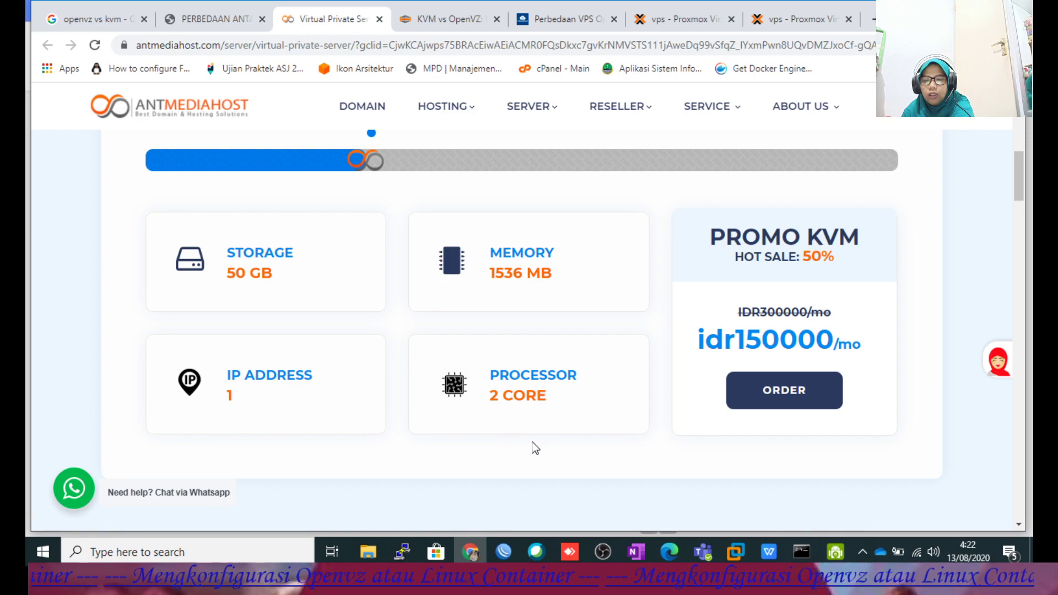
scroll(577, 385, "down", 5)
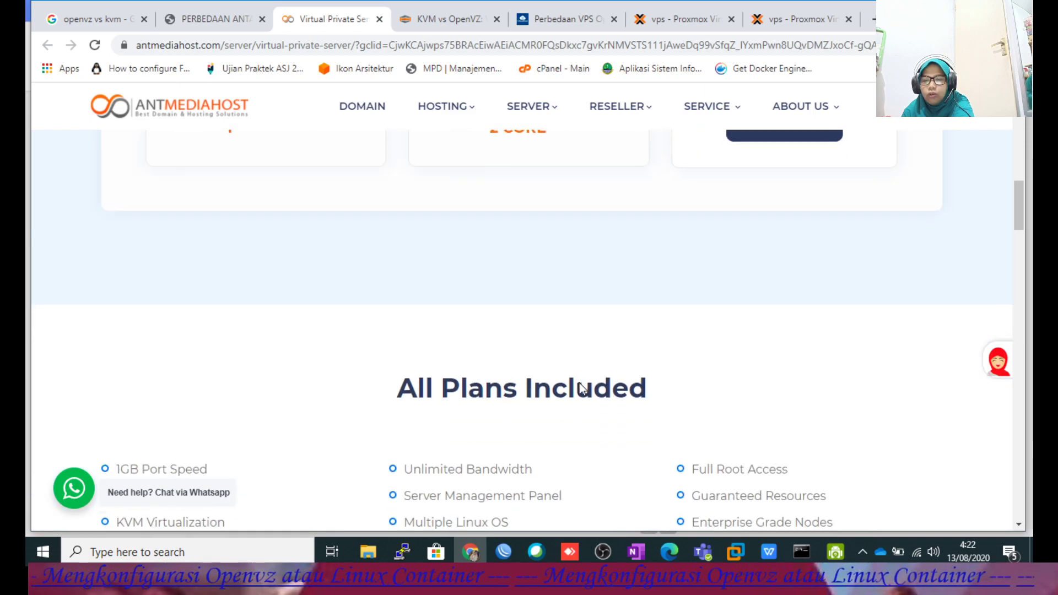
scroll(589, 373, "down", 4)
scroll(574, 361, "up", 9)
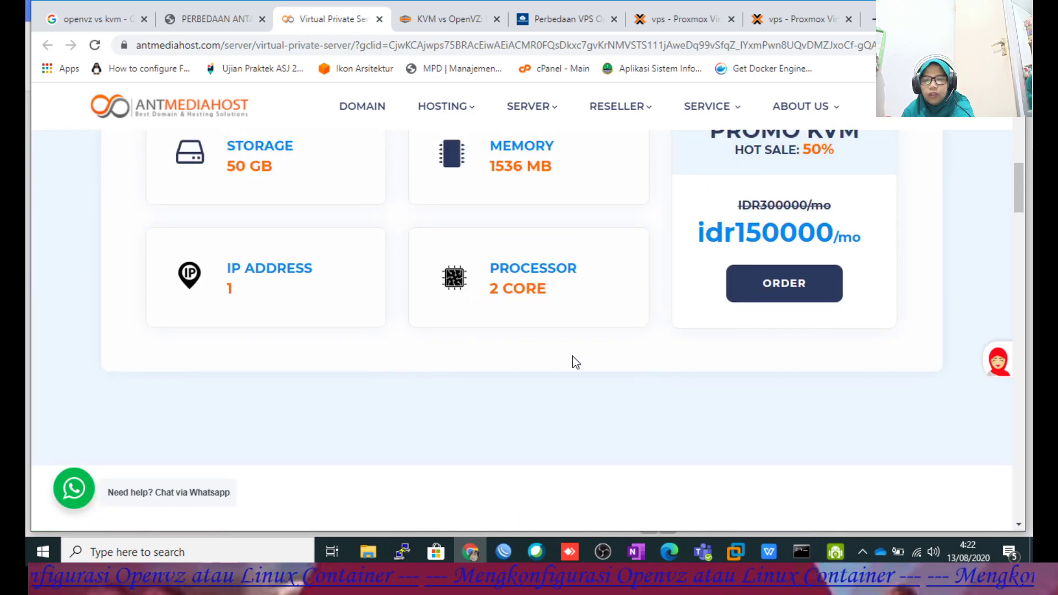
scroll(551, 358, "up", 5)
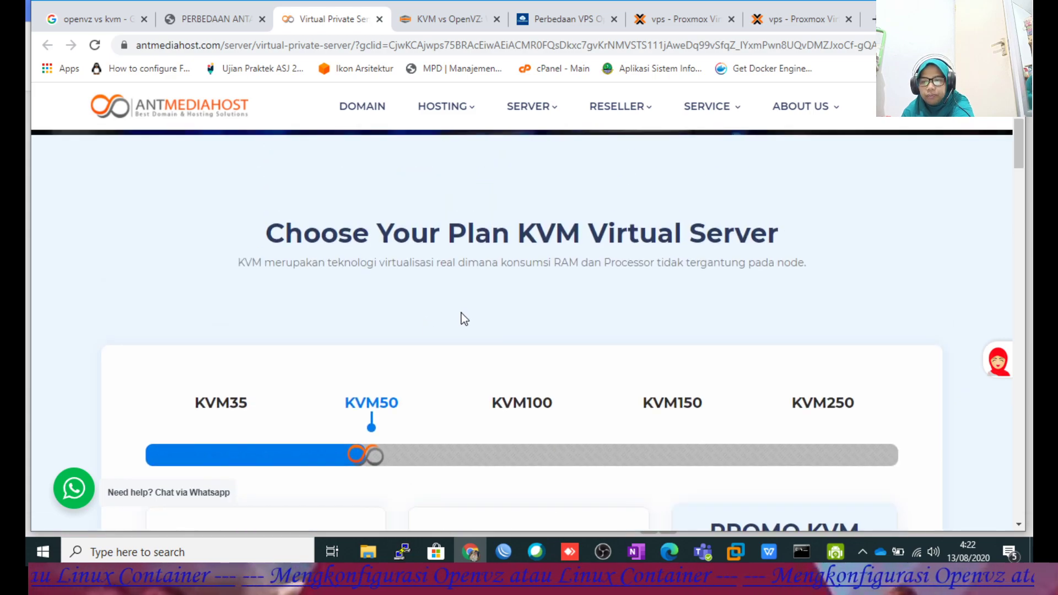
scroll(478, 297, "down", 1)
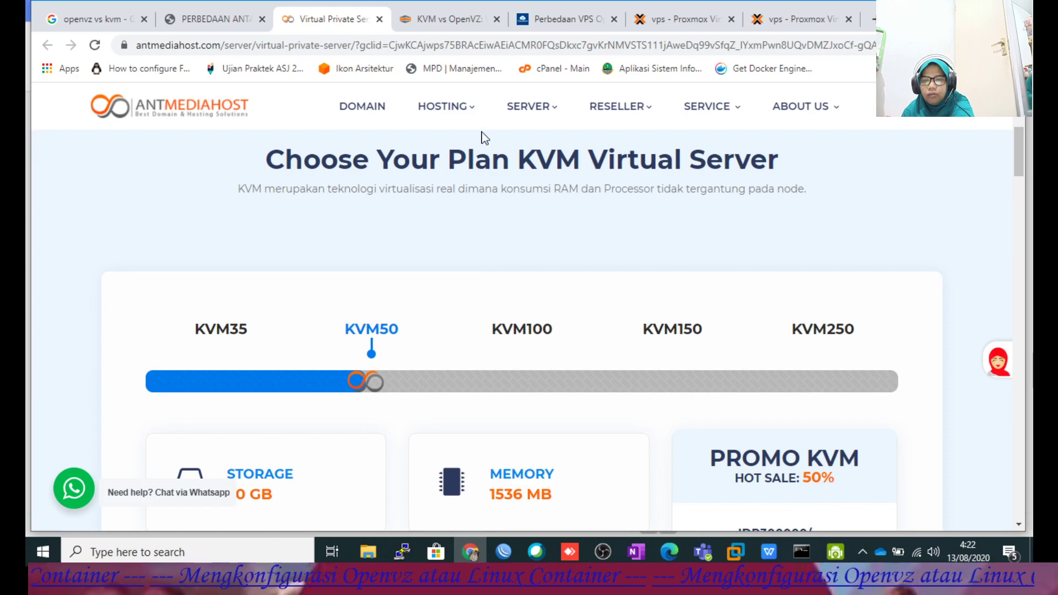
mouse_move(537, 113)
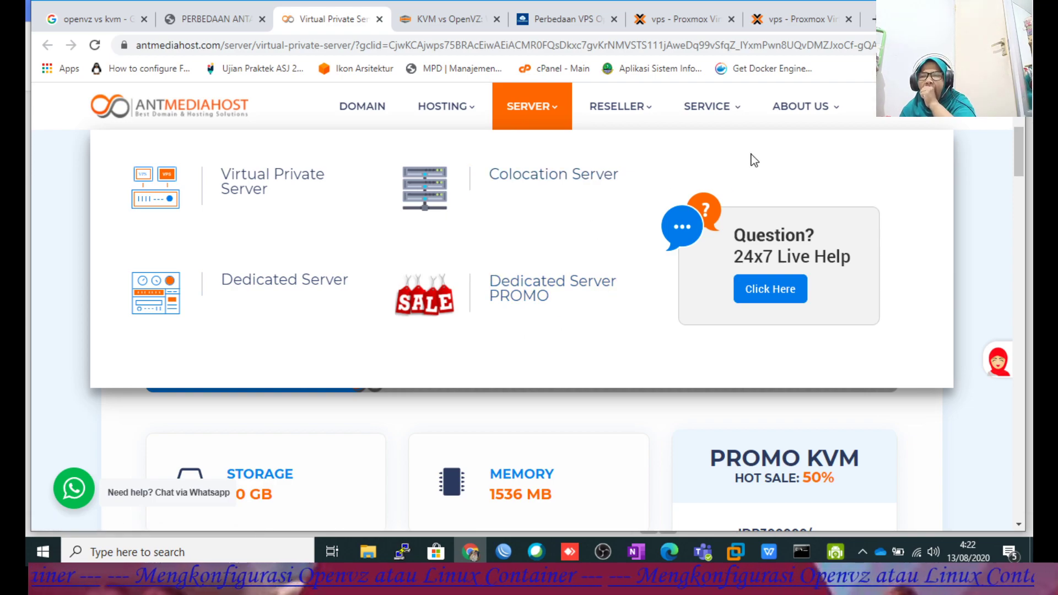
mouse_move(715, 113)
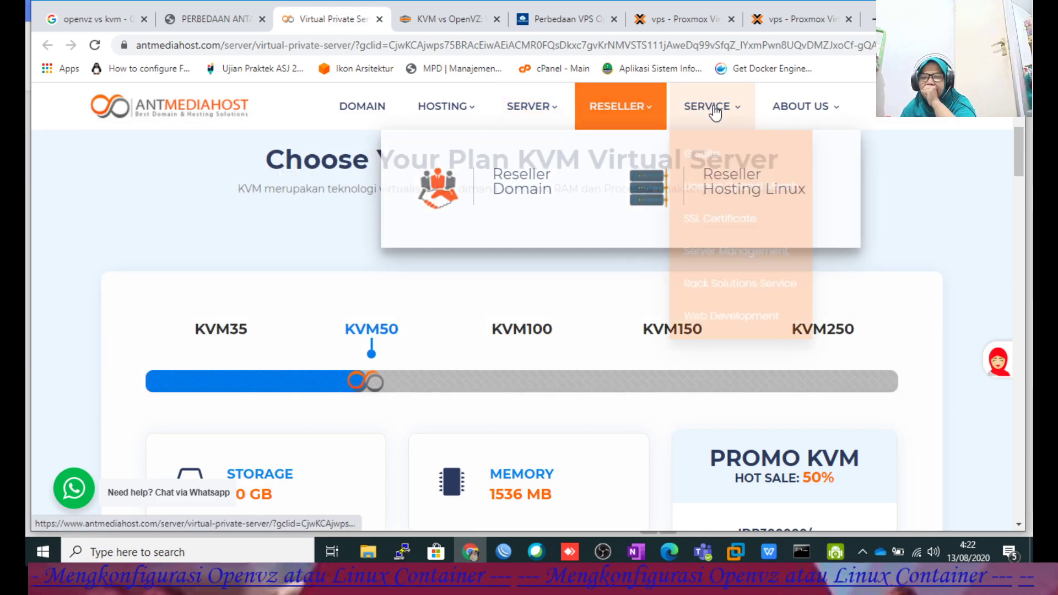
mouse_move(637, 113)
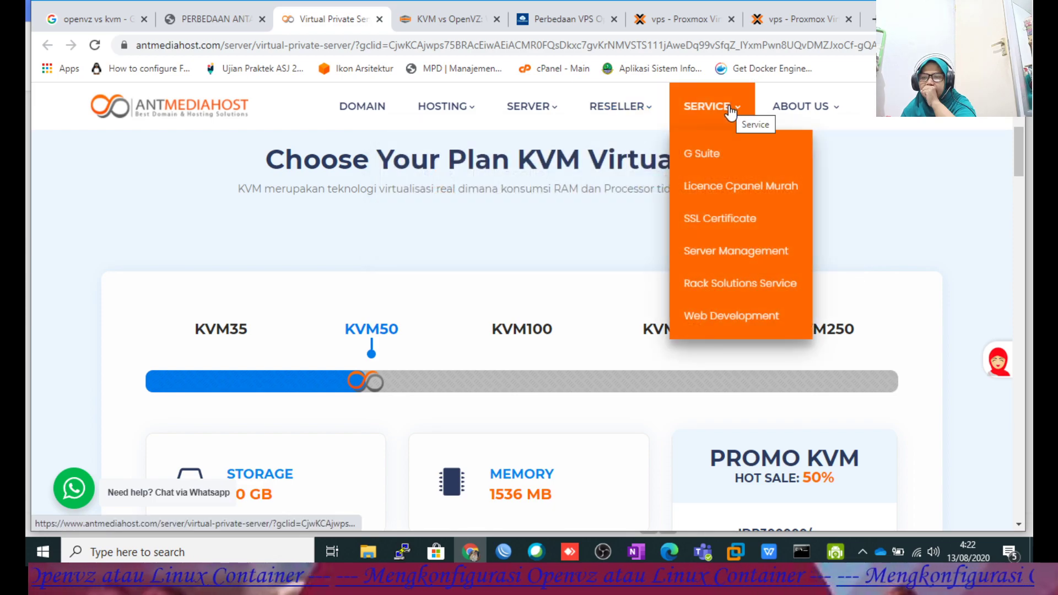
mouse_move(801, 117)
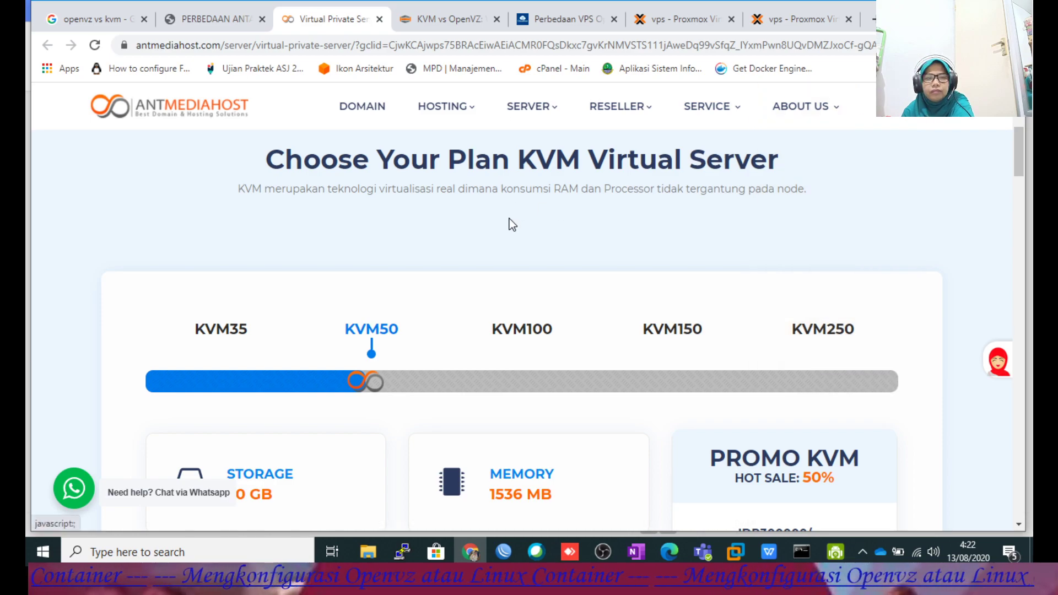
scroll(507, 220, "up", 3)
scroll(498, 215, "down", 6)
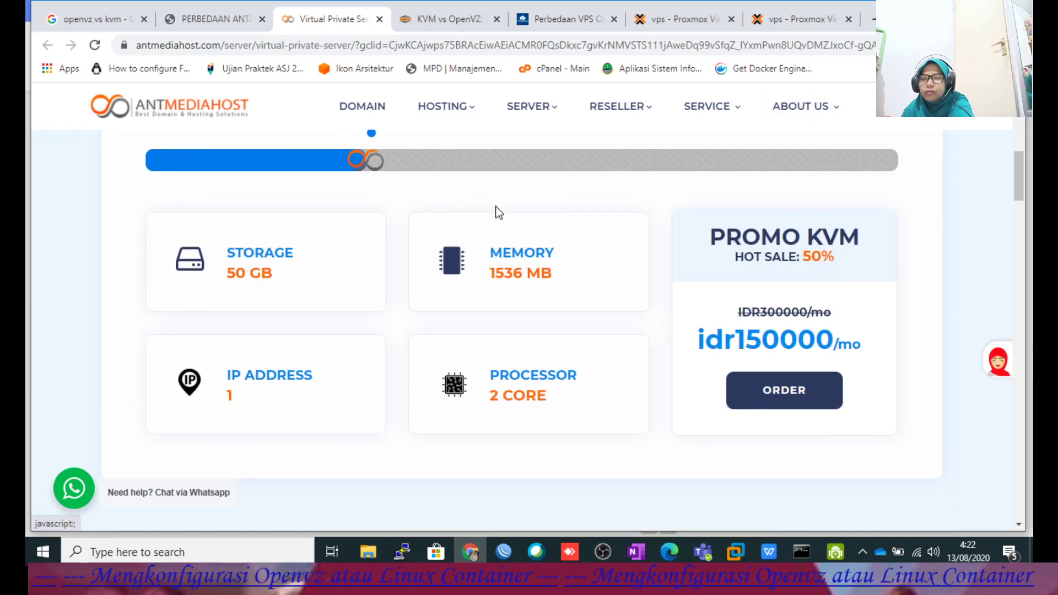
scroll(497, 215, "down", 5)
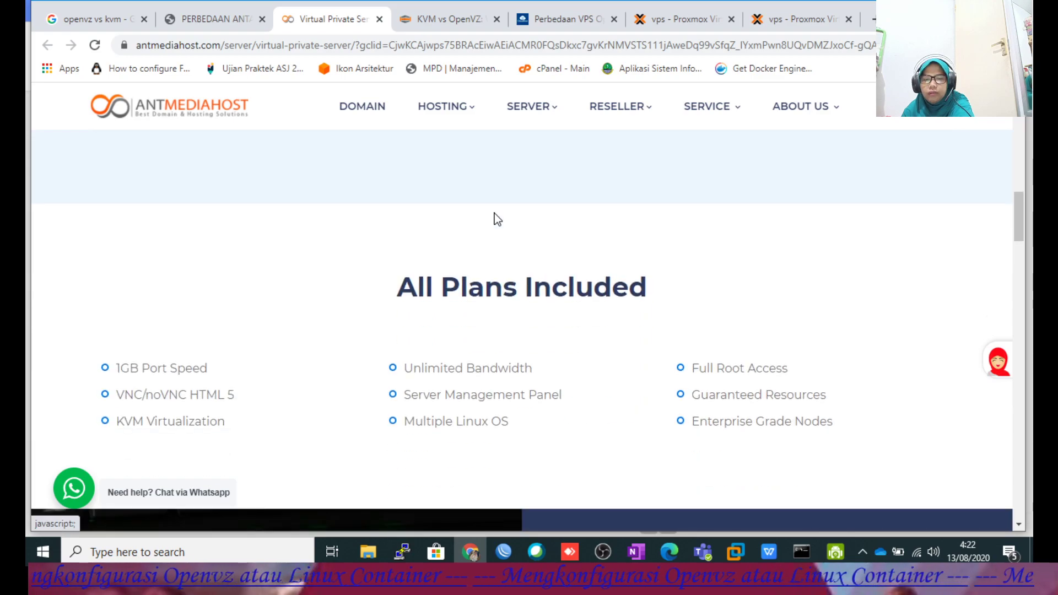
scroll(494, 218, "down", 1)
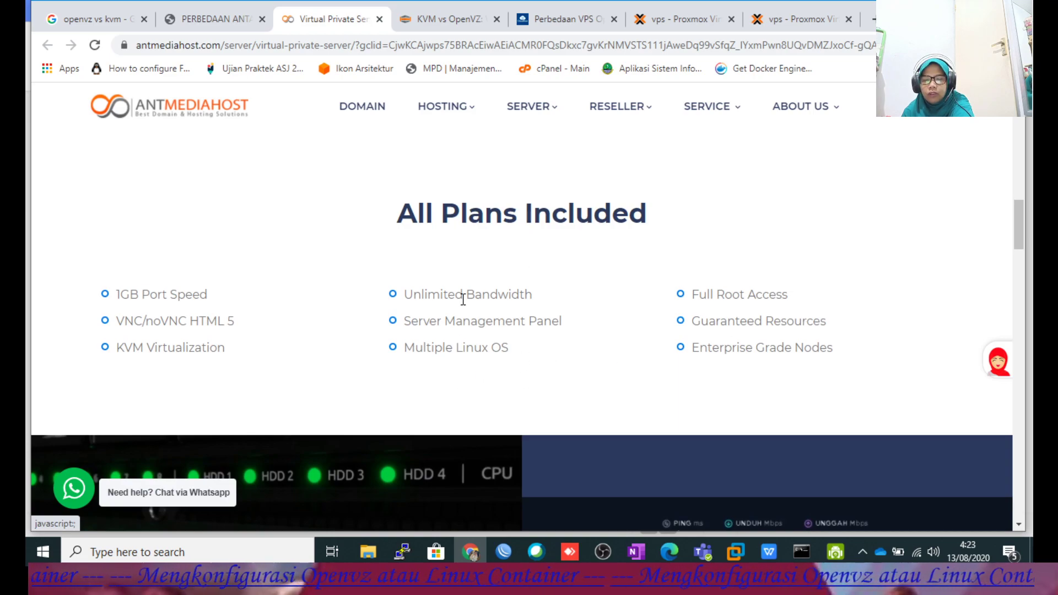
scroll(546, 318, "up", 7)
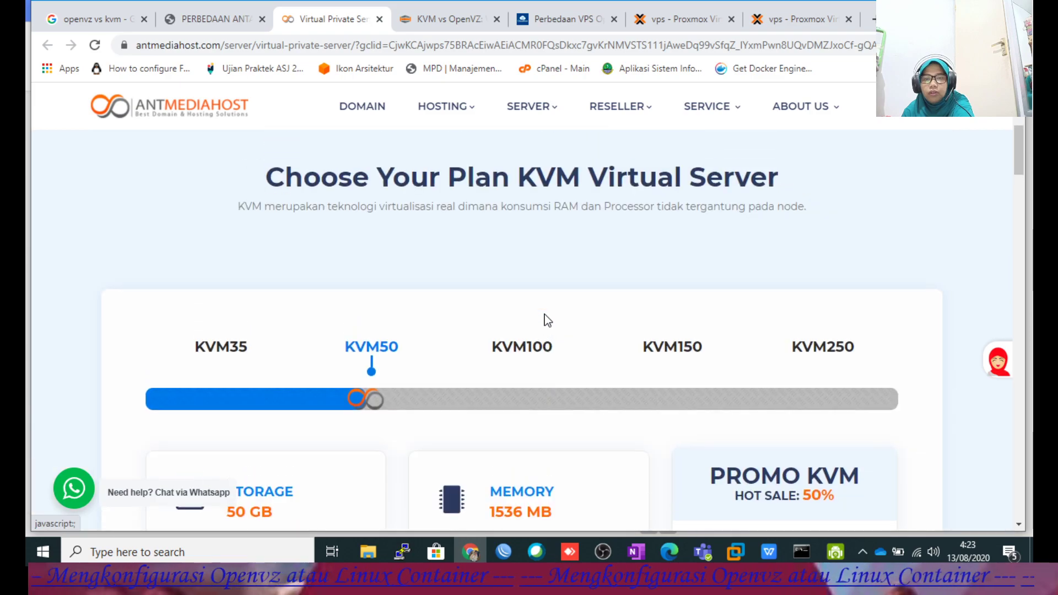
scroll(546, 319, "up", 4)
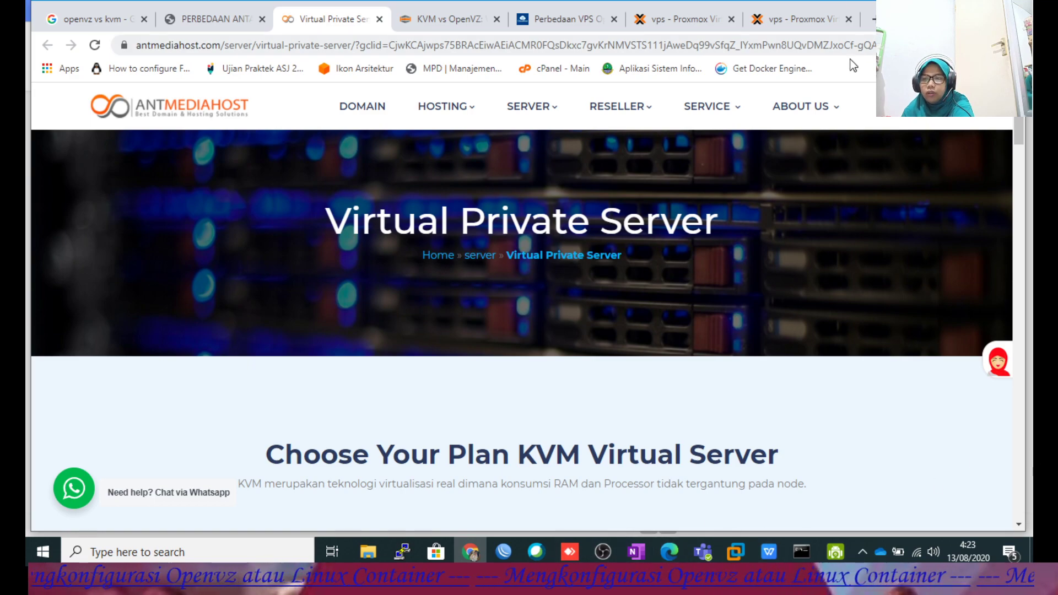
Select the stopped container 102 (Debian) in Proxmox, then switch to the Konfigurasi vps.pdf guide.
left_click(802, 21)
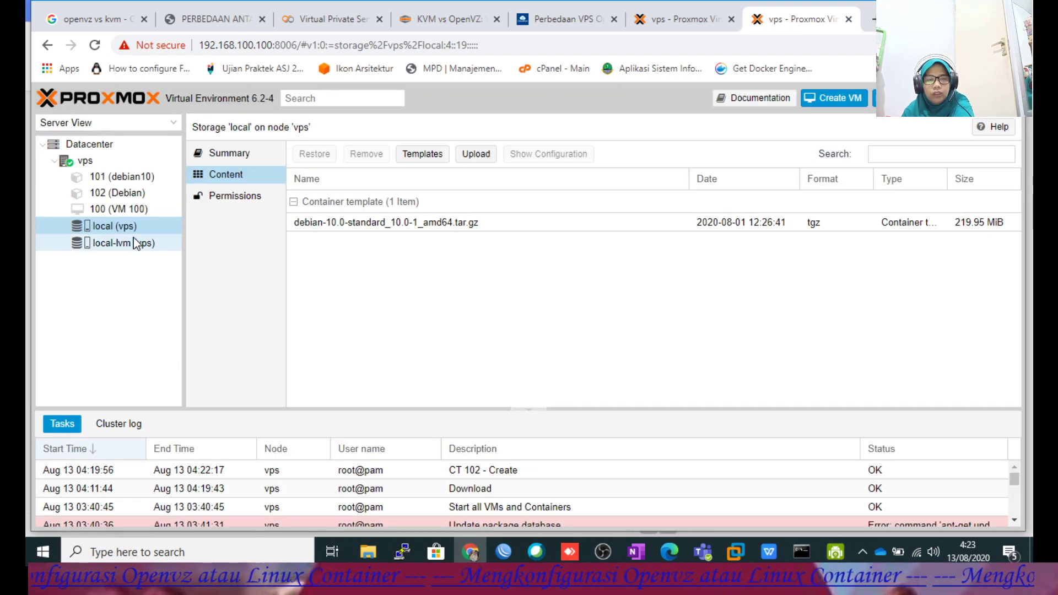
left_click(112, 195)
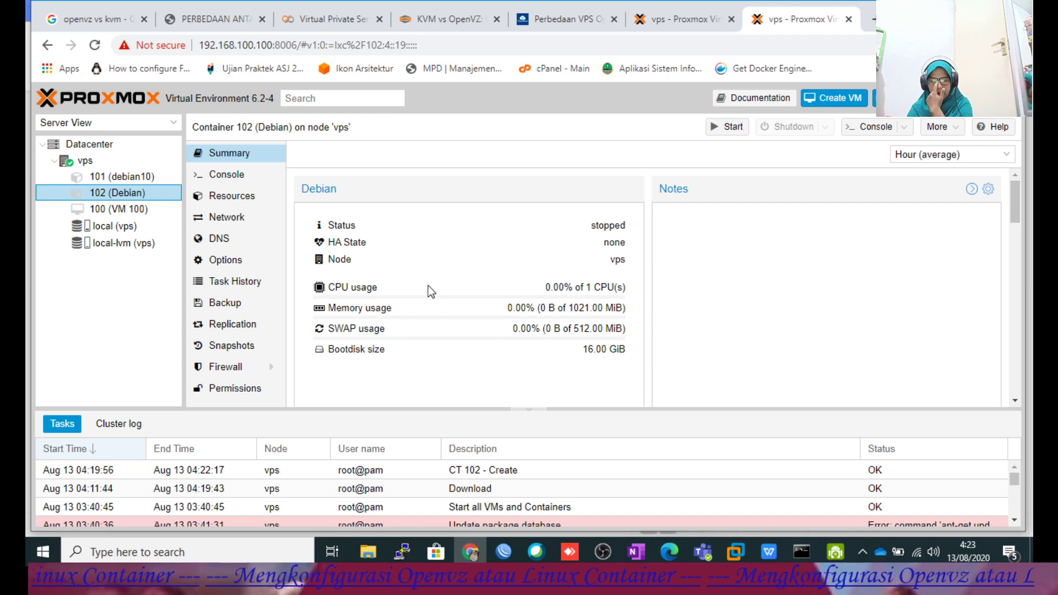
left_click(769, 551)
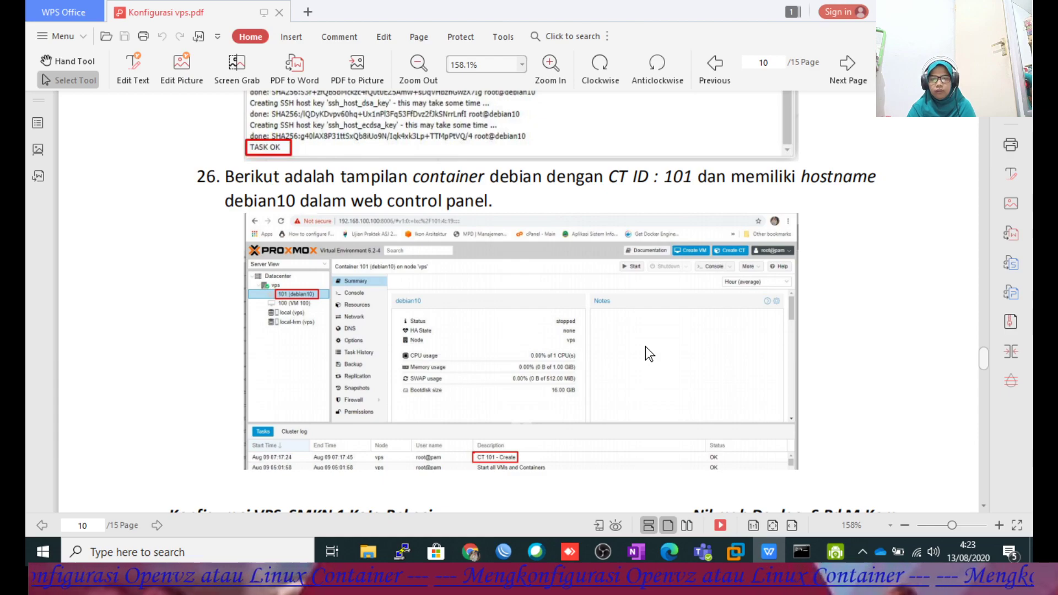
Read the guide's page 11 steps 27–28 on starting the container and opening its console, then return to Proxmox.
scroll(646, 346, "down", 3)
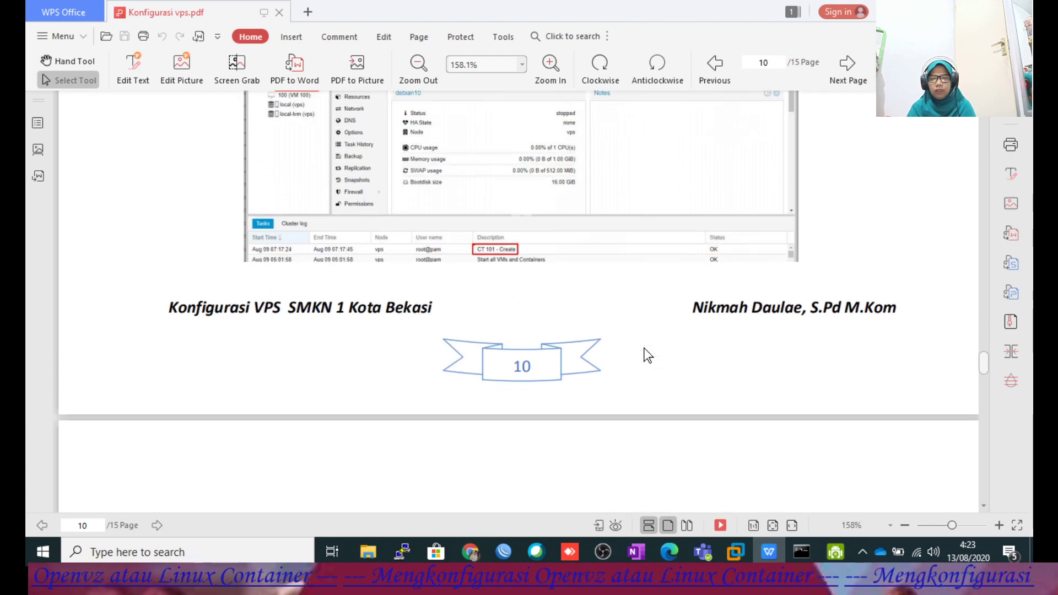
scroll(643, 348, "up", 3)
scroll(644, 348, "down", 10)
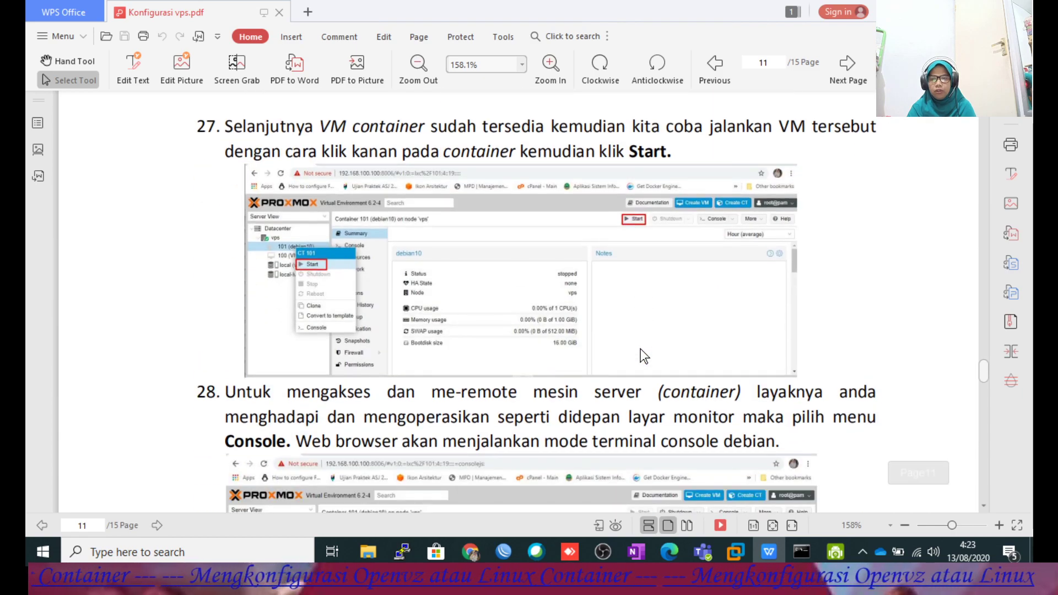
scroll(640, 349, "up", 1)
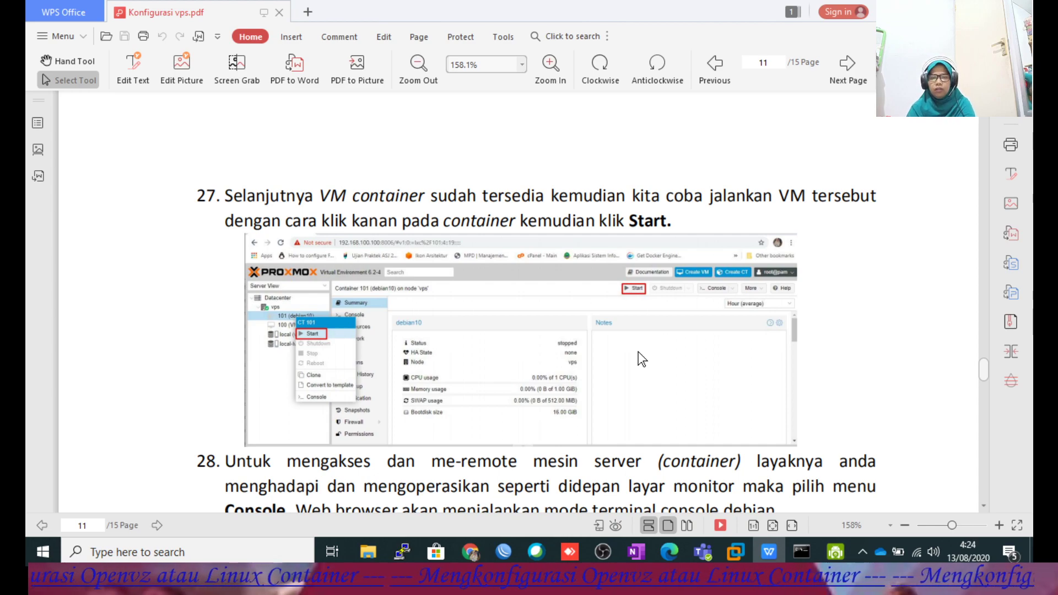
scroll(606, 361, "down", 1)
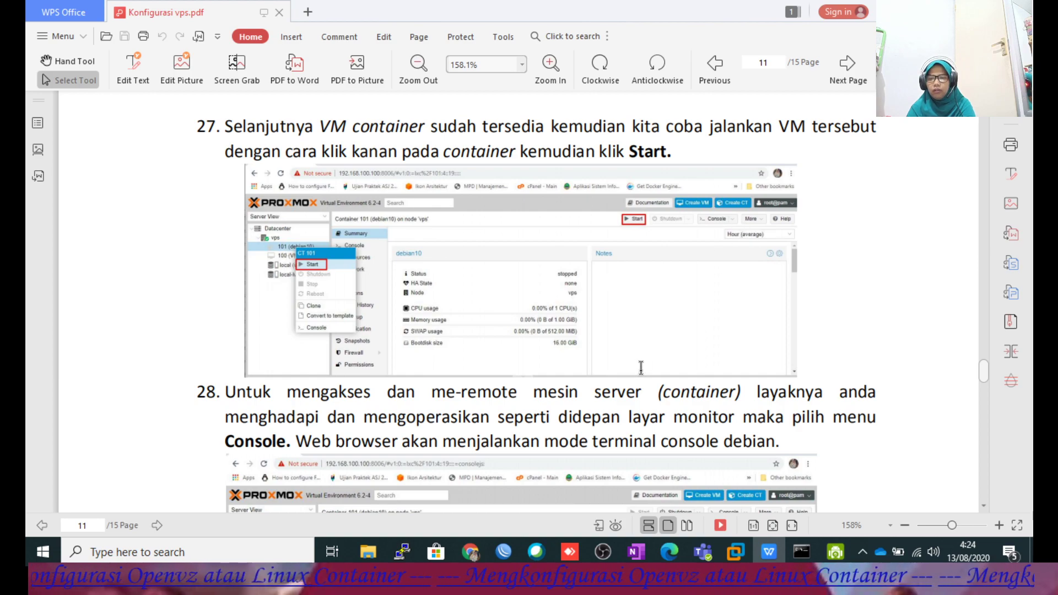
scroll(634, 338, "down", 3)
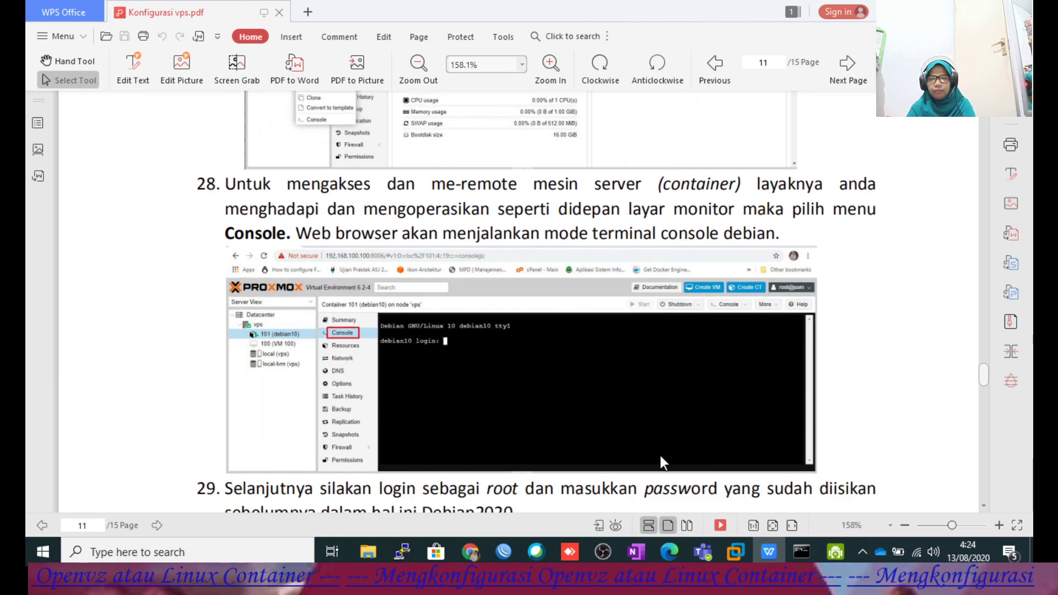
left_click(476, 552)
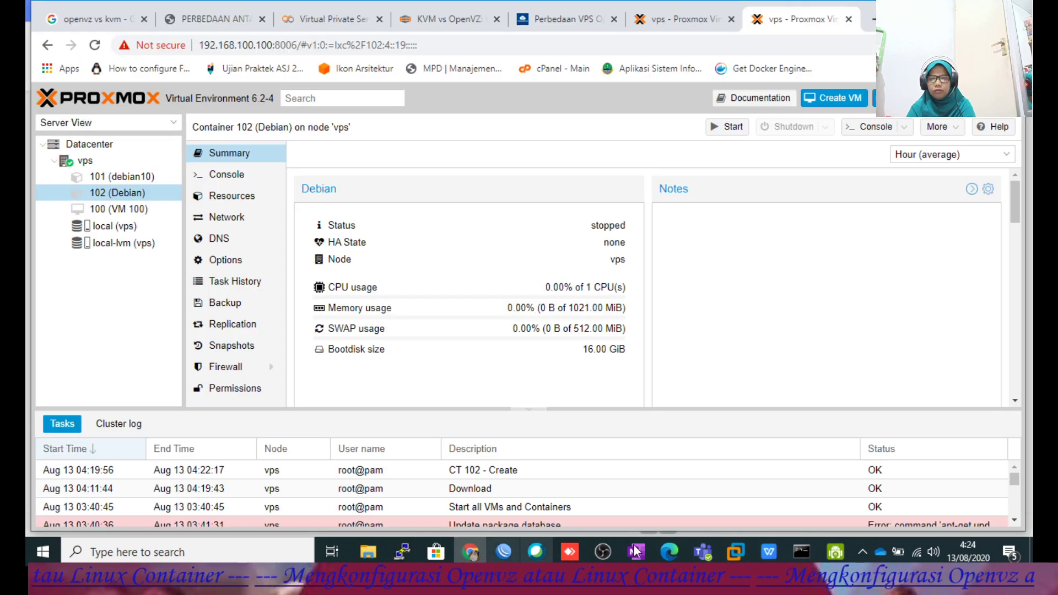
Start container 102 (Debian) from its right-click menu and open its Console panel.
right_click(126, 196)
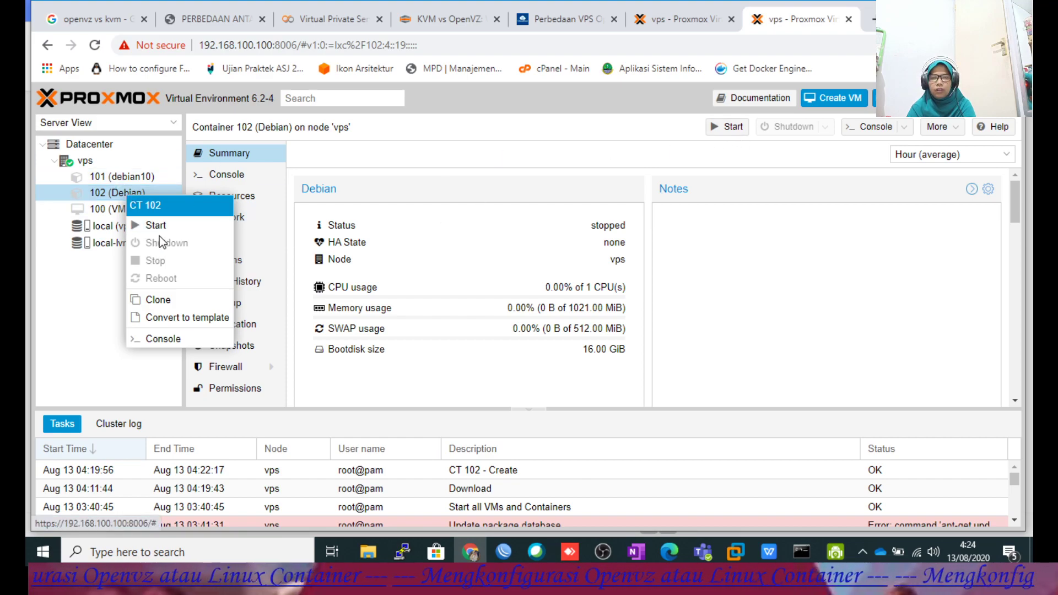
left_click(729, 127)
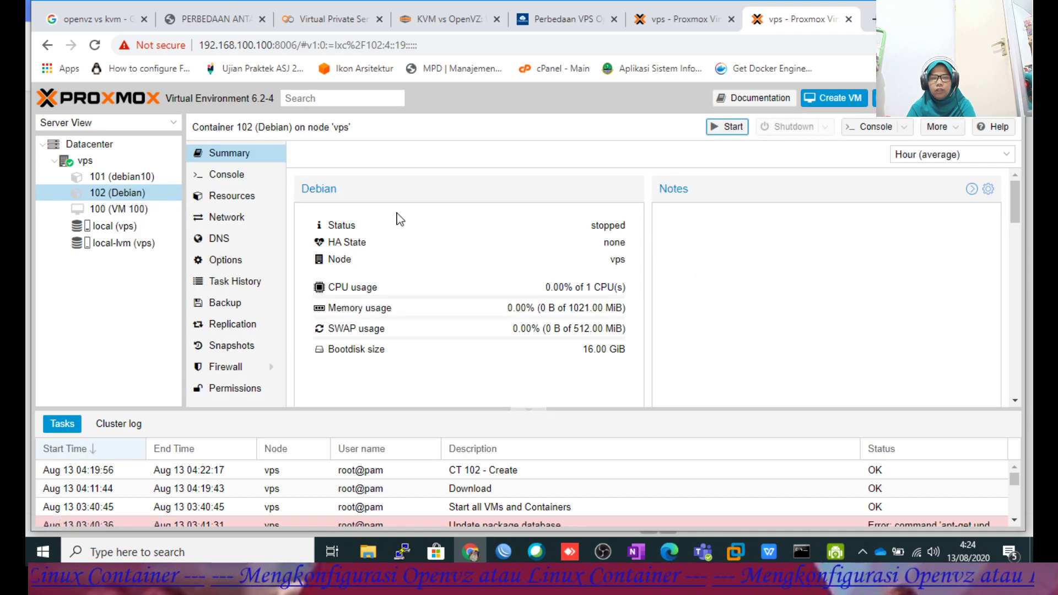
left_click(220, 175)
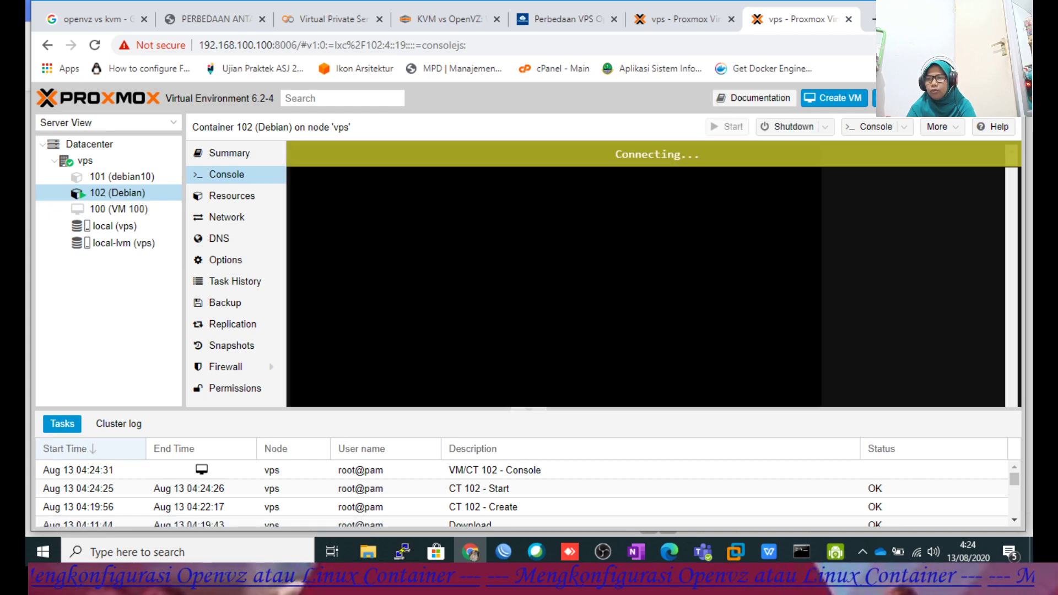
Open container 102's console in a centred separate window, log in as root, and run clear.
left_click(876, 126)
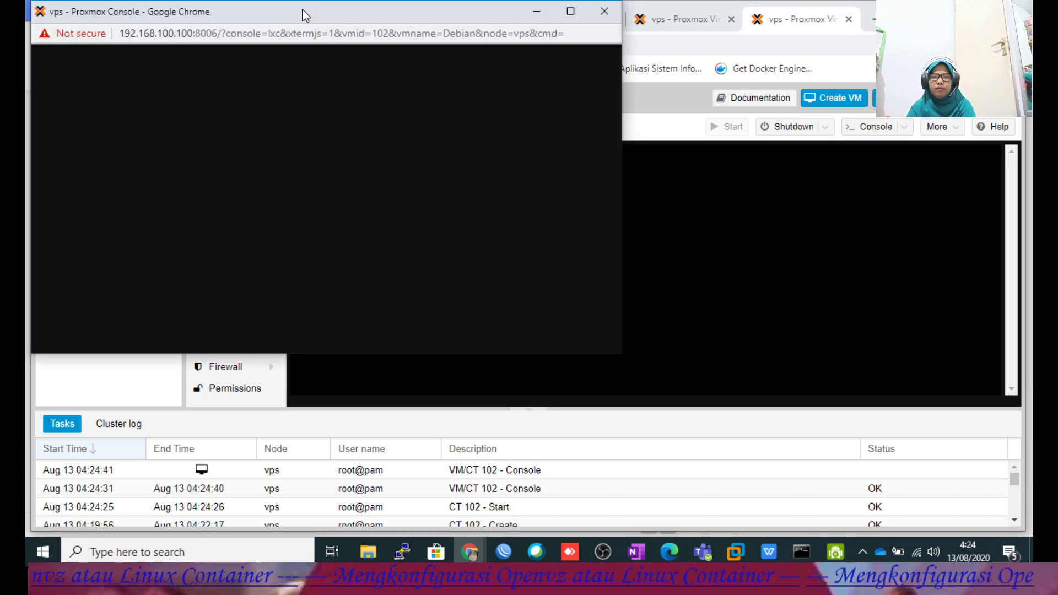
left_click_drag(303, 13, 401, 94)
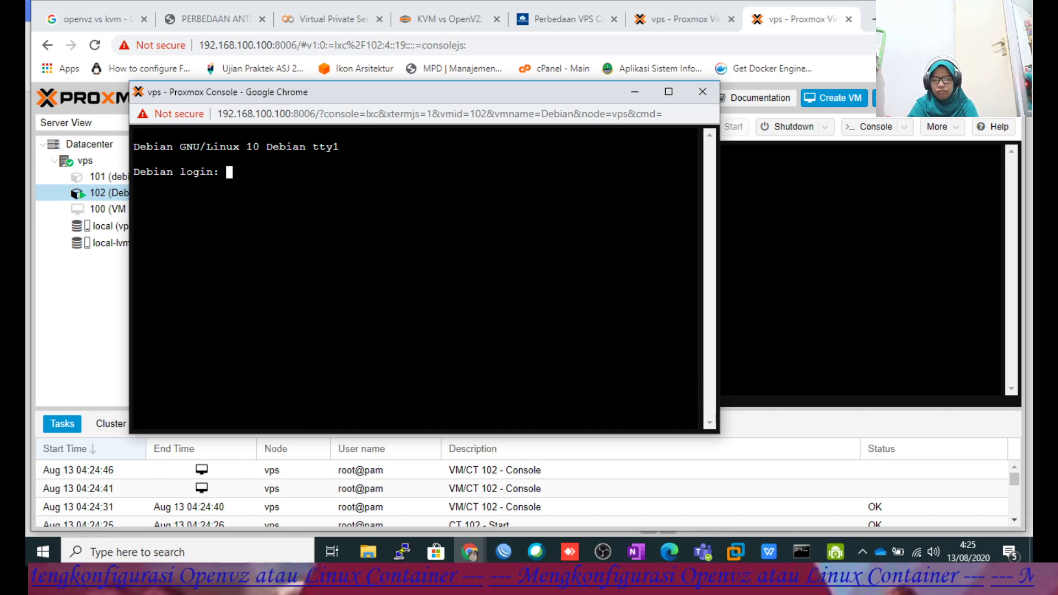
type("root")
key("Return")
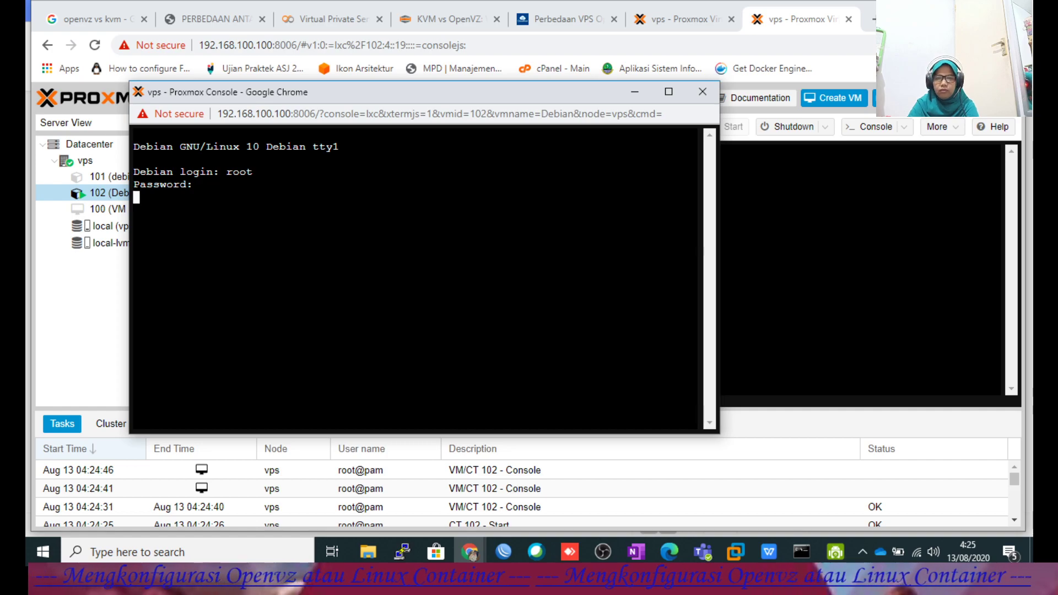
key("Return")
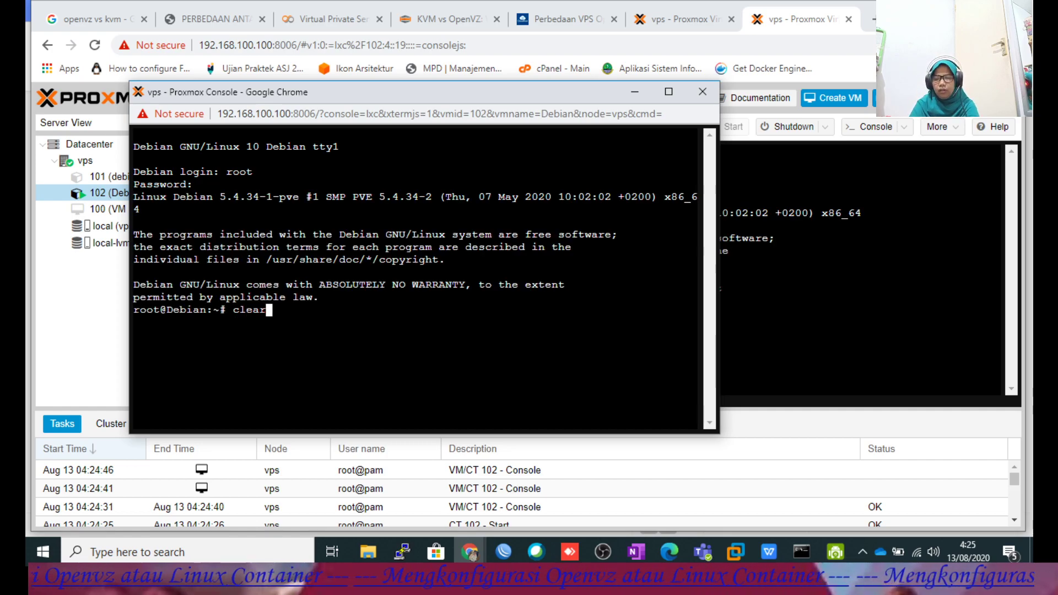
type("clear")
key("Return")
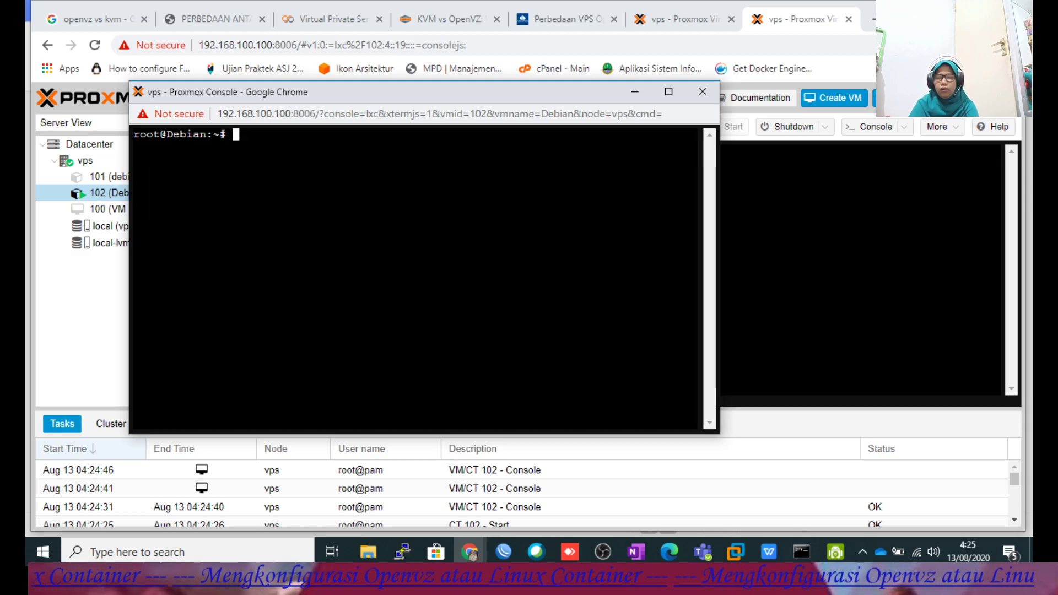
Check the container's IP with ip a, then ping 8.8.8.8 and google.com to confirm connectivity.
type("ip a")
key("Return")
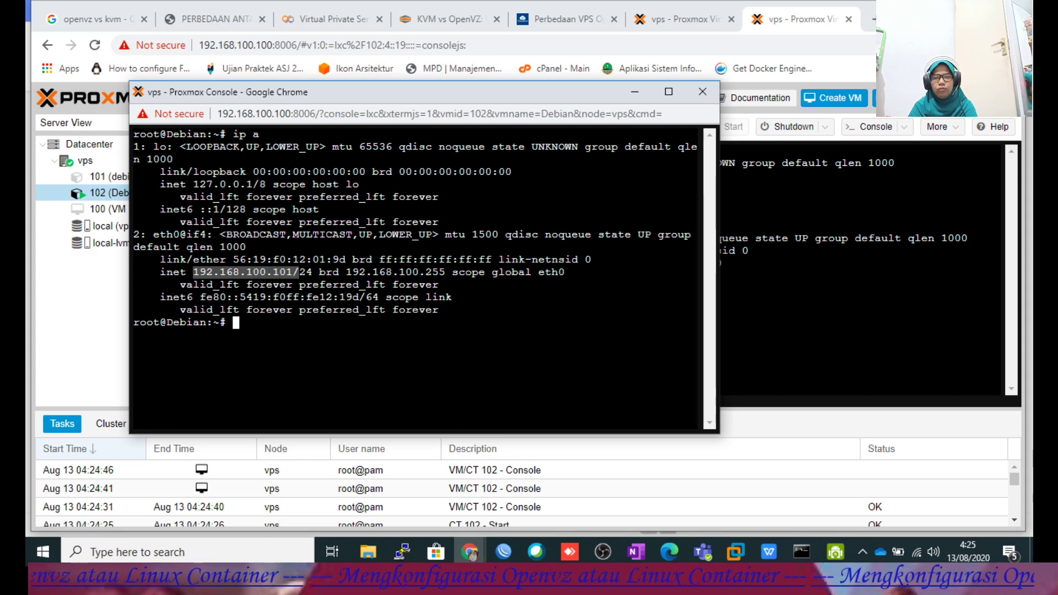
left_click(299, 273)
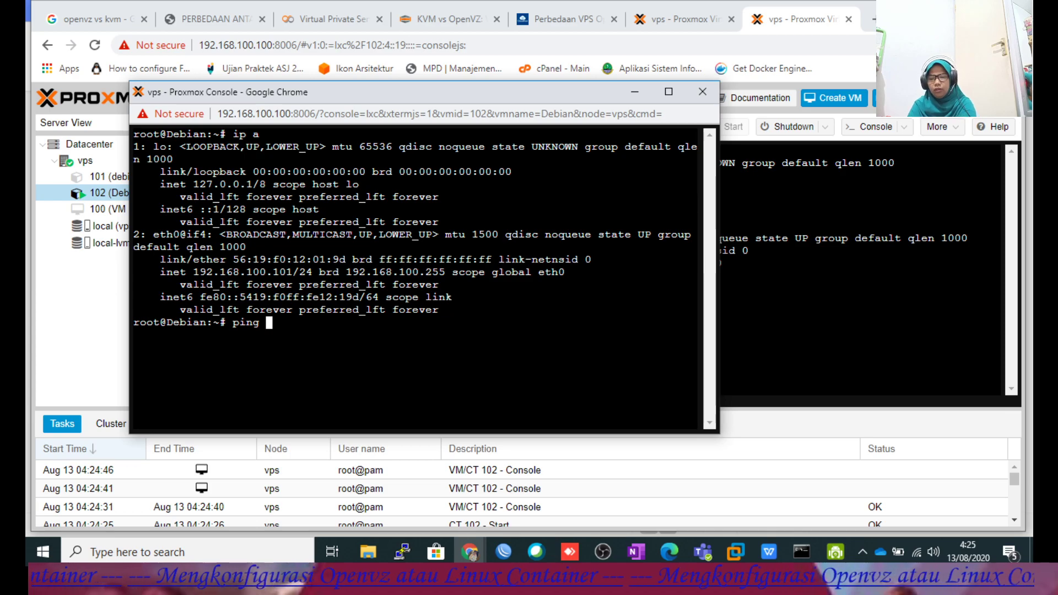
key("Return")
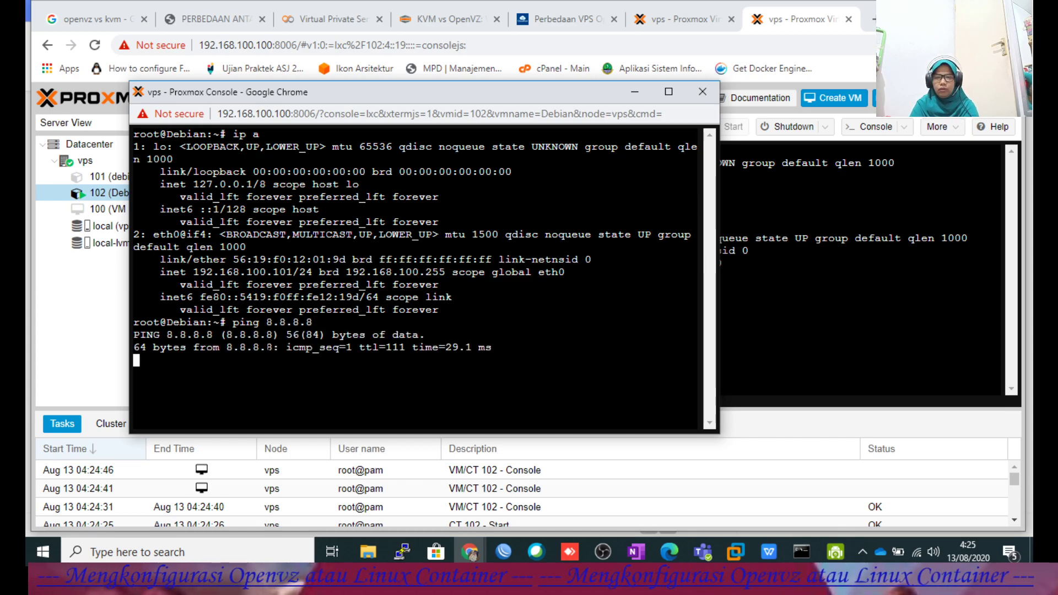
key("ctrl+c")
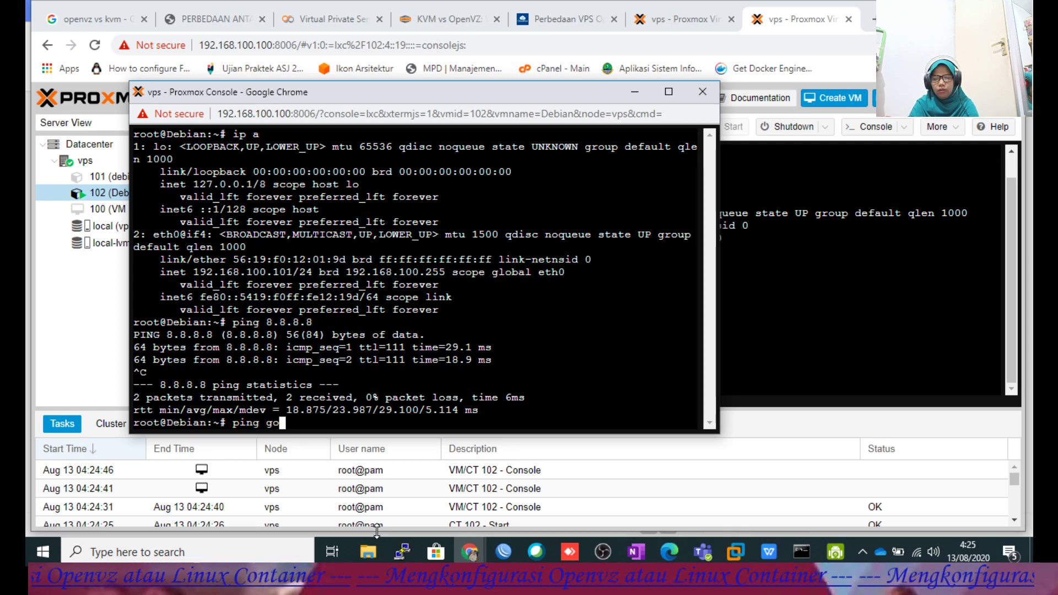
type("ping google.com")
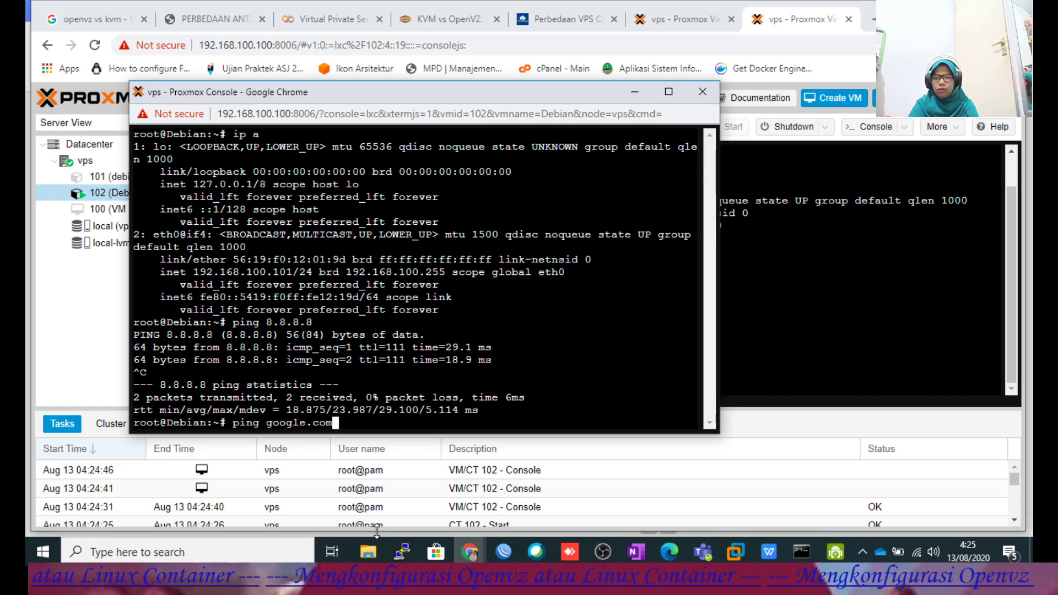
key("Return")
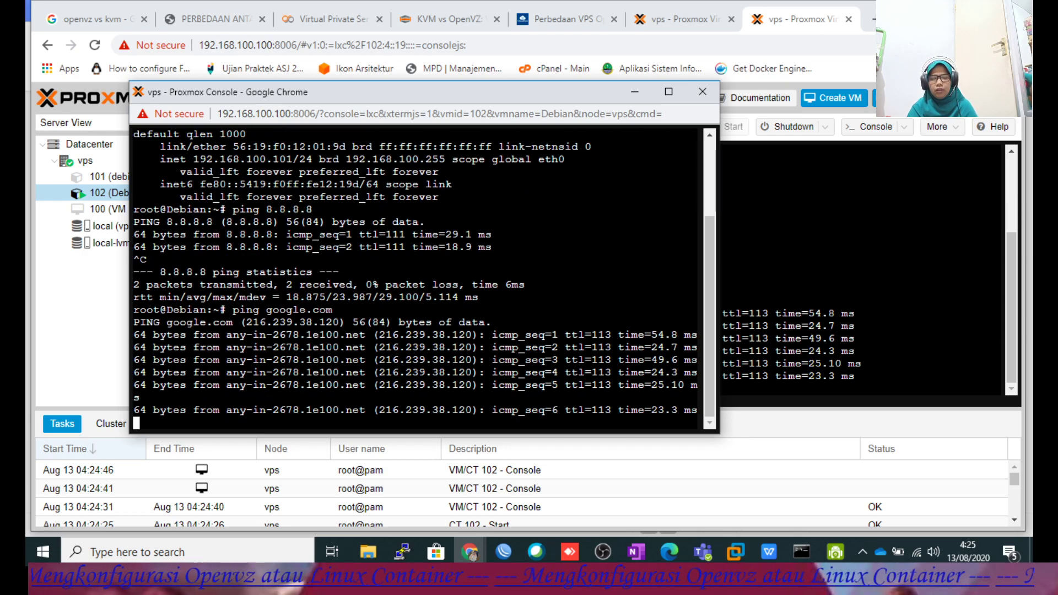
key("ctrl+c")
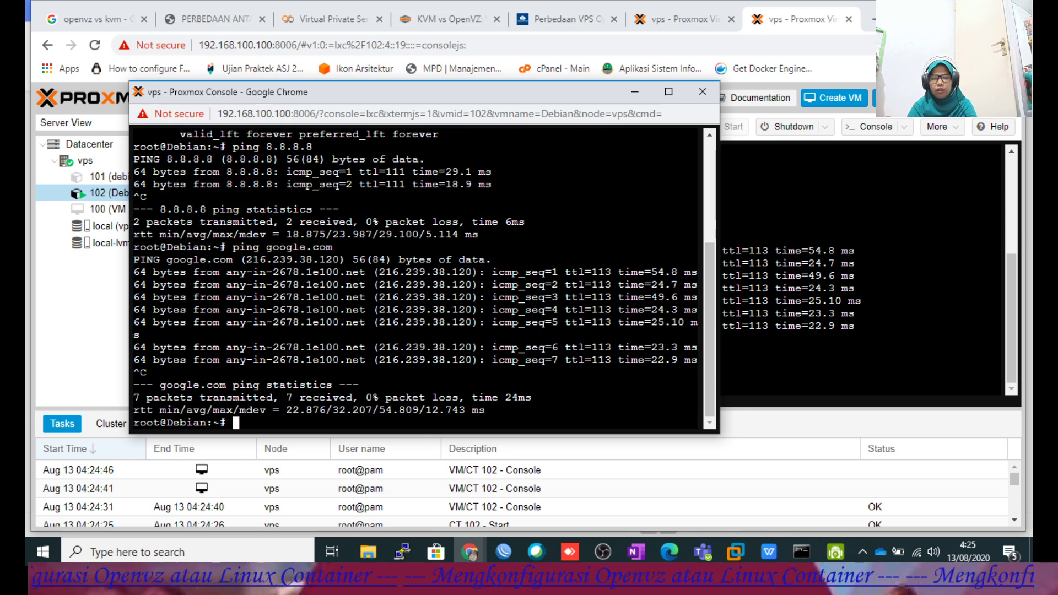
Clear the console and bring the Konfigurasi vps.pdf guide to the front.
type("clear")
key("Return")
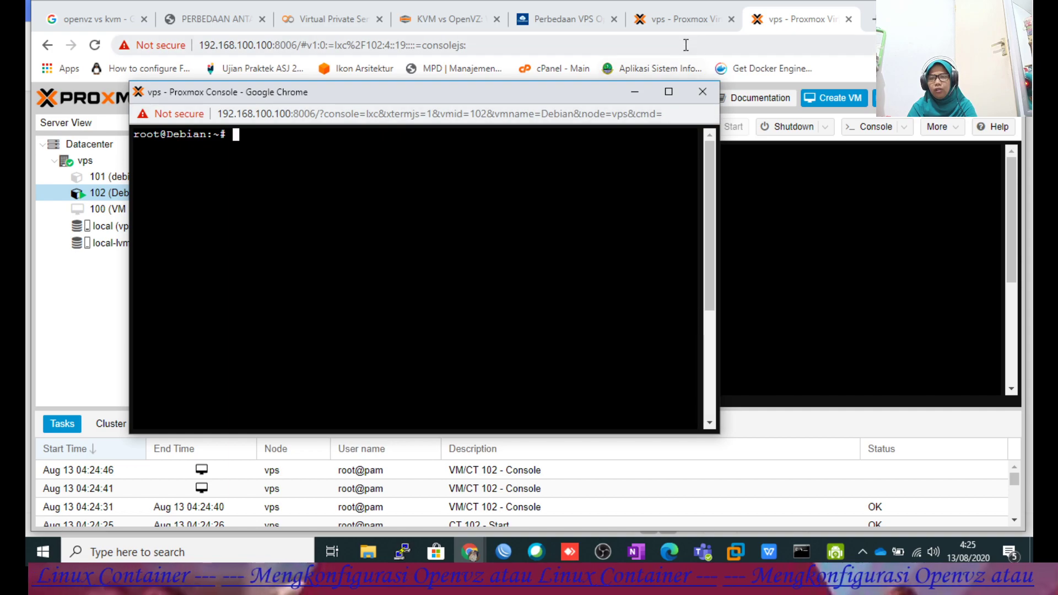
left_click(673, 18)
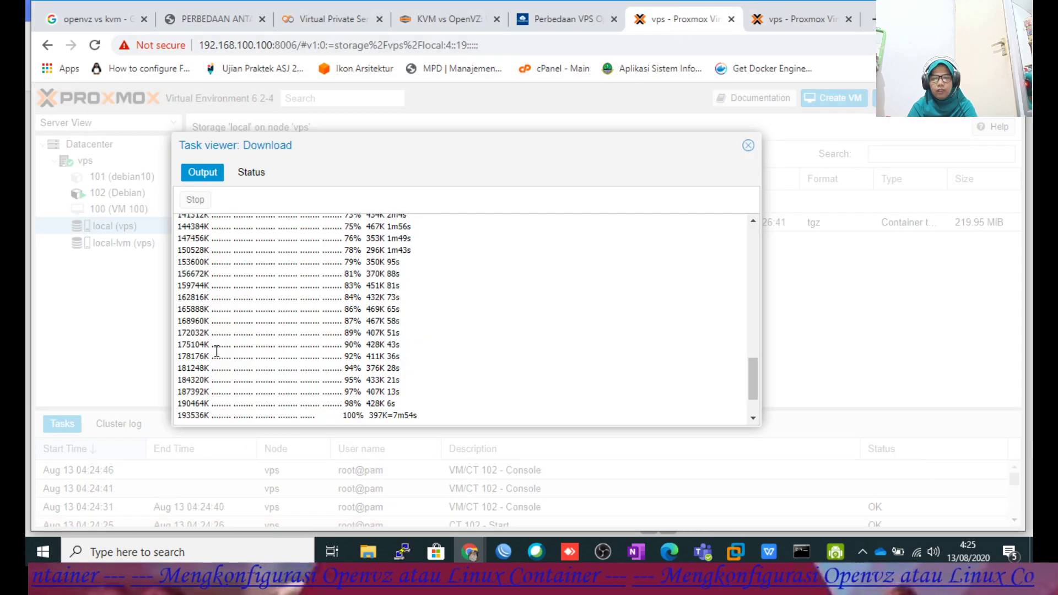
left_click(795, 17)
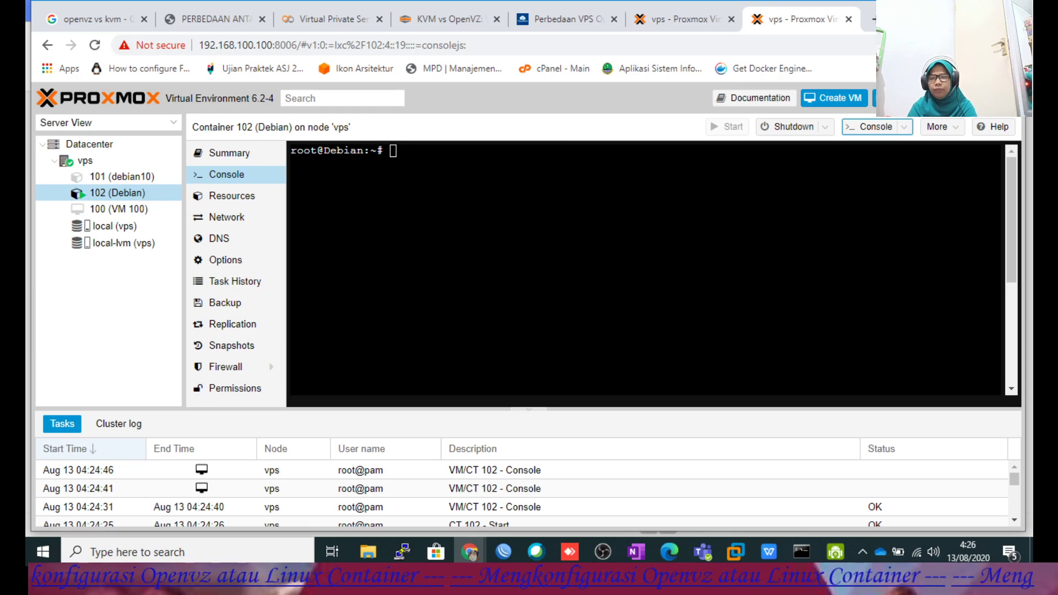
left_click(770, 552)
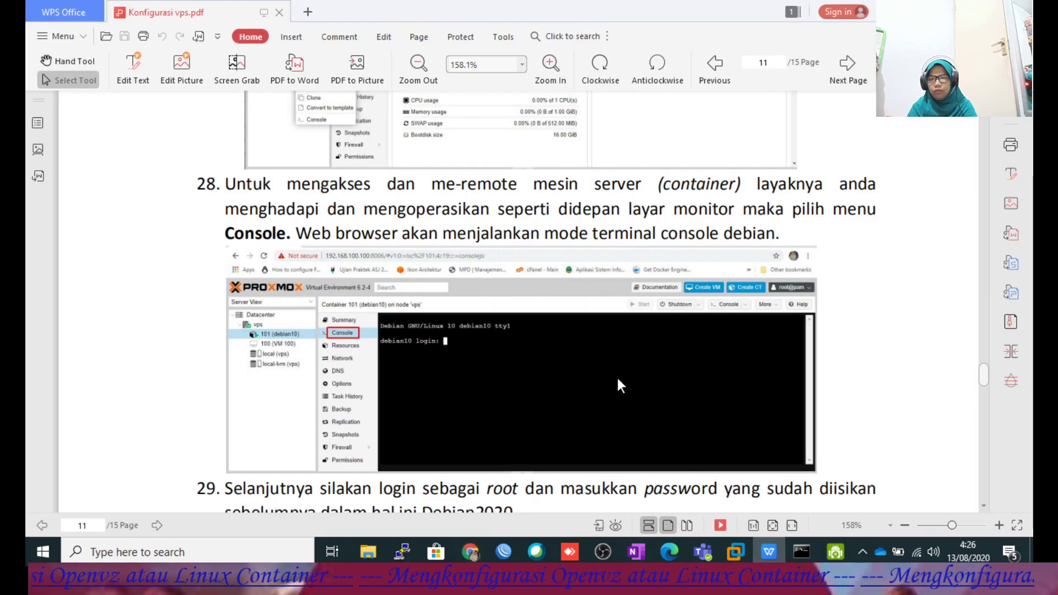
Scroll the guide down to step 31 (apt update), then bring the container 102 console forward.
scroll(618, 378, "down", 5)
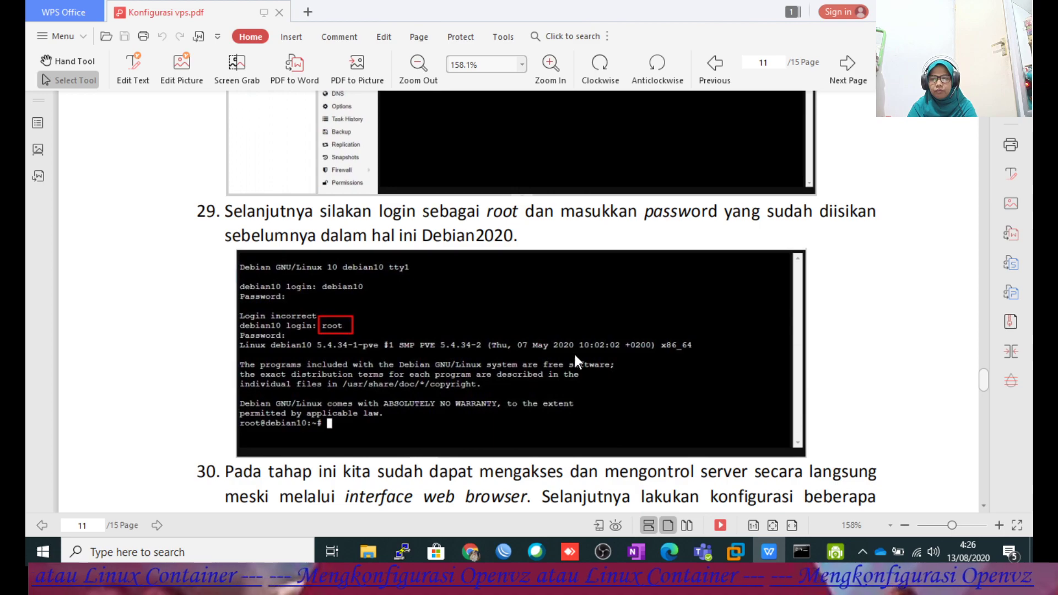
scroll(432, 338, "down", 3)
scroll(489, 257, "down", 3)
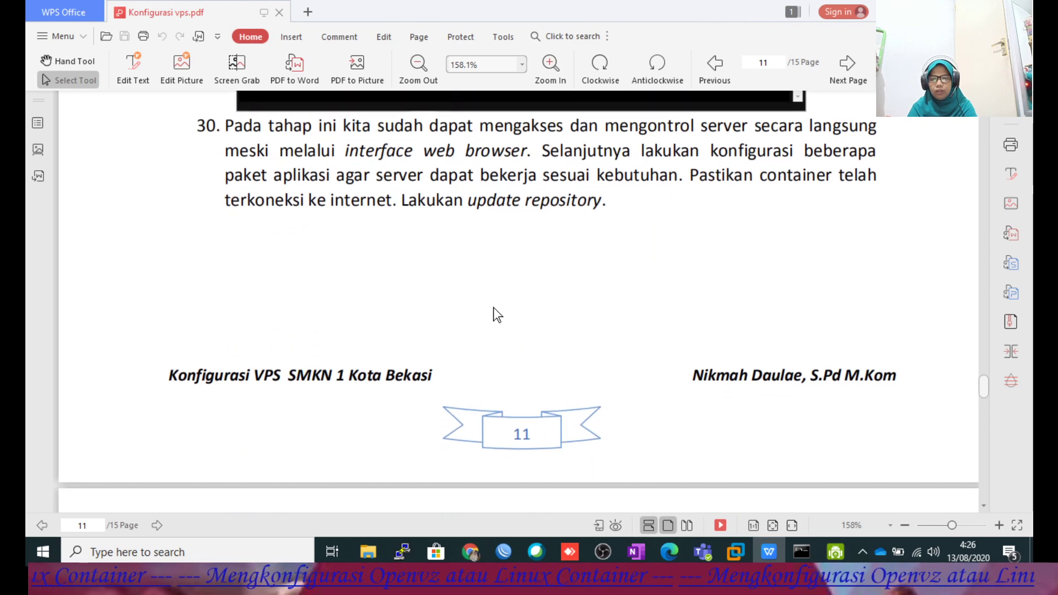
scroll(532, 255, "down", 3)
scroll(482, 299, "down", 3)
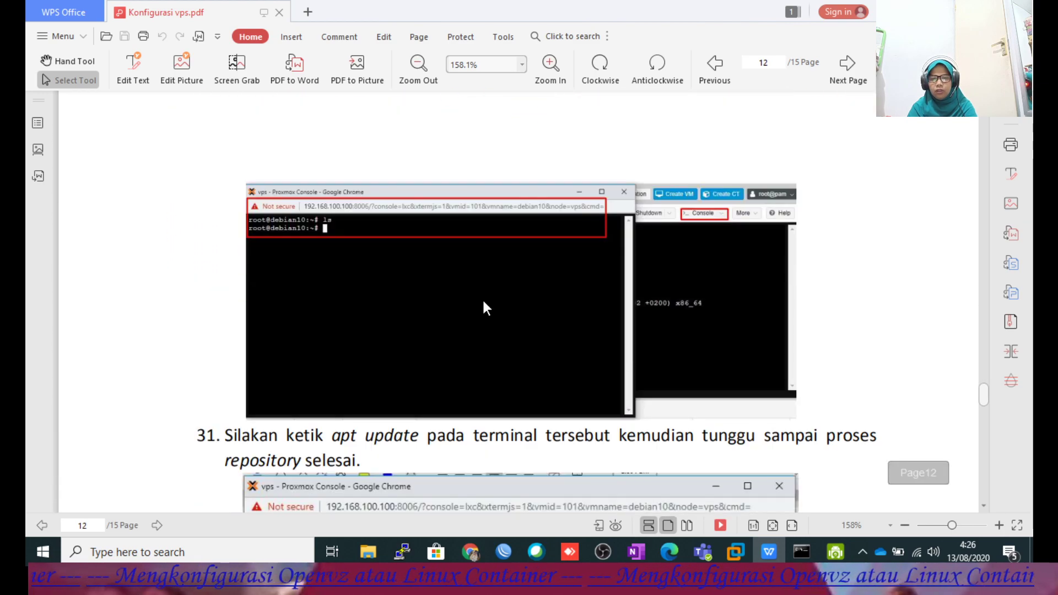
scroll(481, 307, "down", 3)
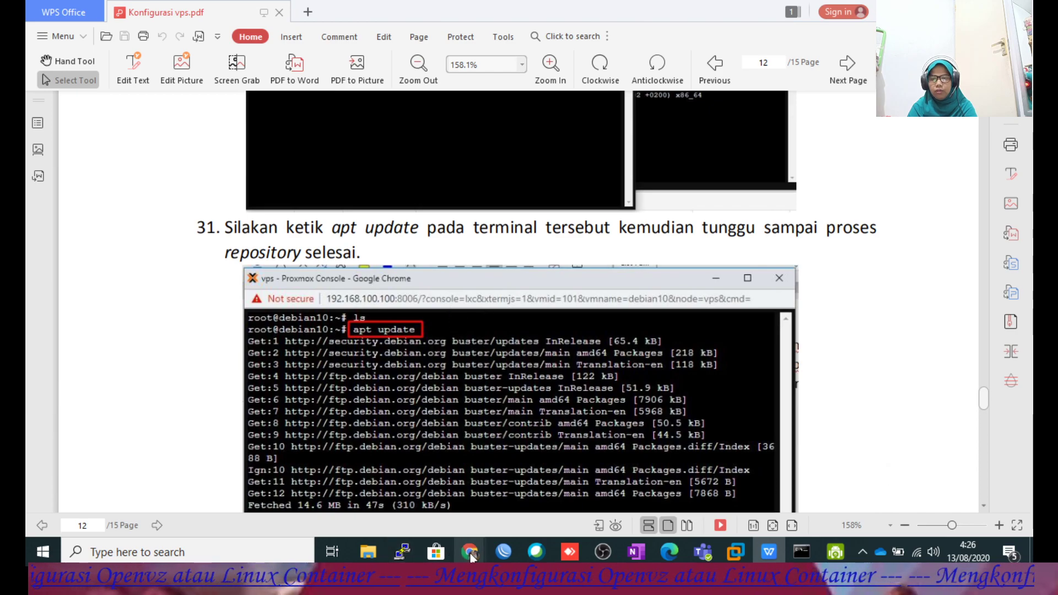
mouse_move(471, 557)
left_click(507, 472)
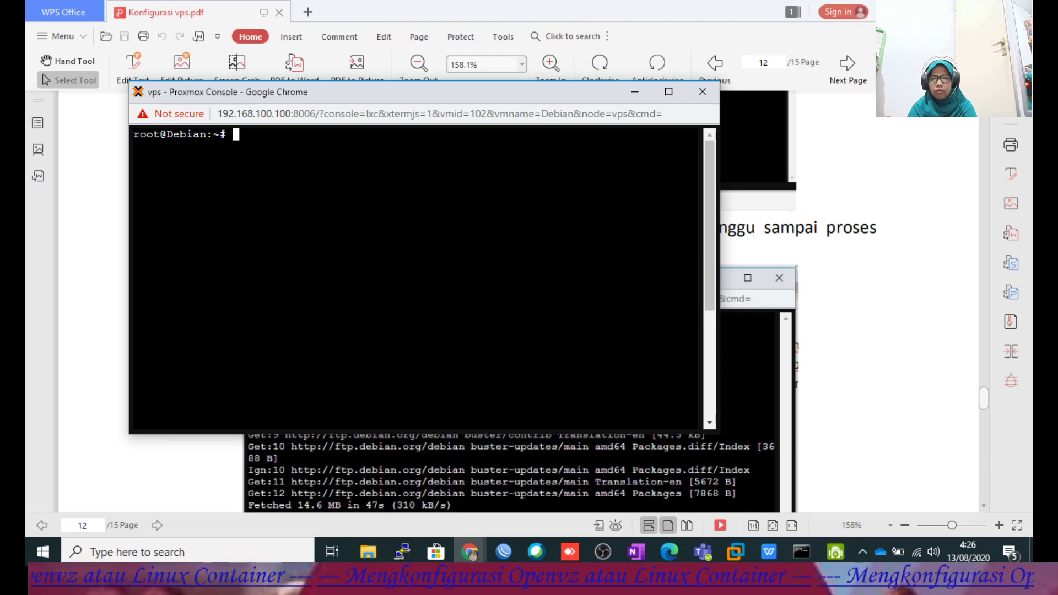
Run apt apdate, correct the typo to apt update and rerun it, then maximize the console.
type("apt ")
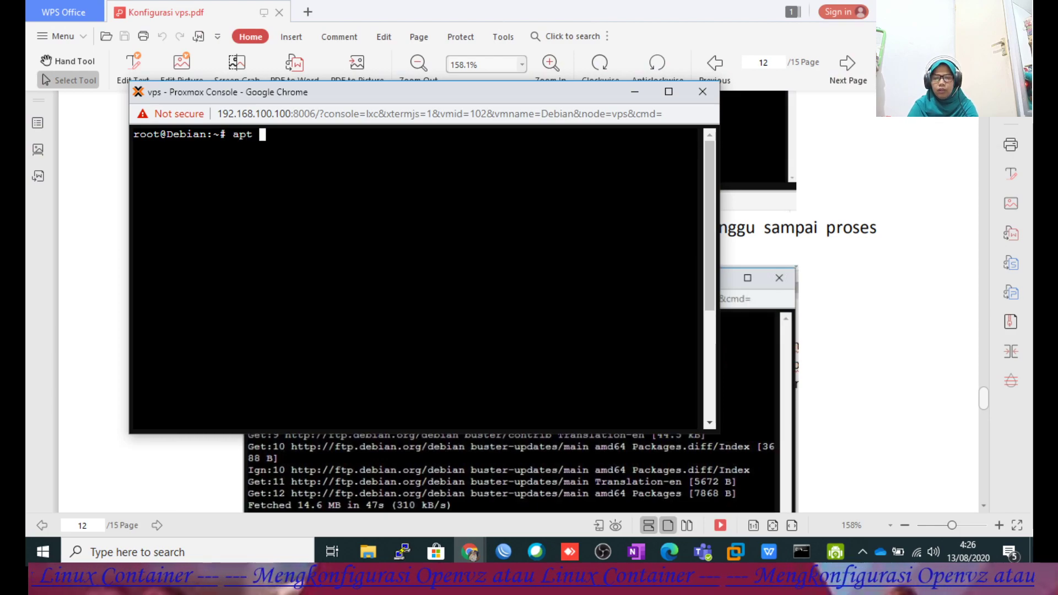
type("apdate")
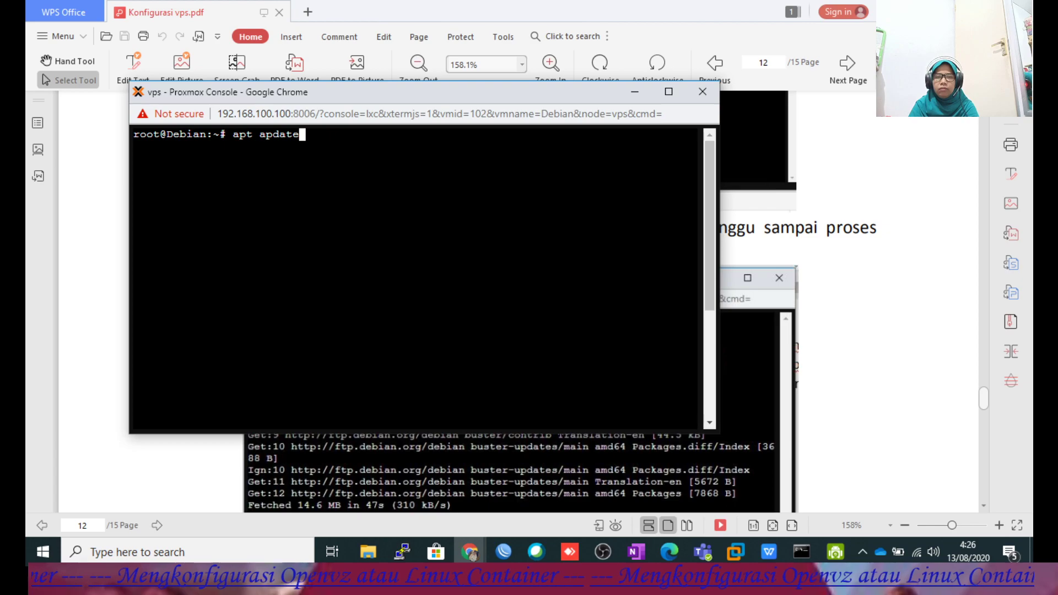
key("Return")
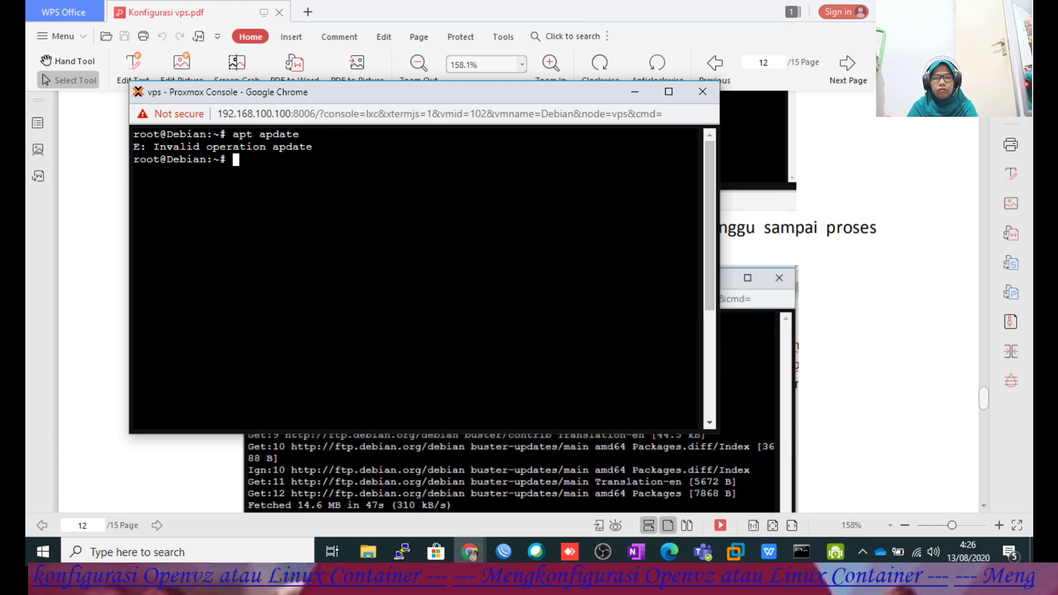
key("Up")
key("Left")
key("Left")
key("Left")
key("Left")
key("Left")
key("Left")
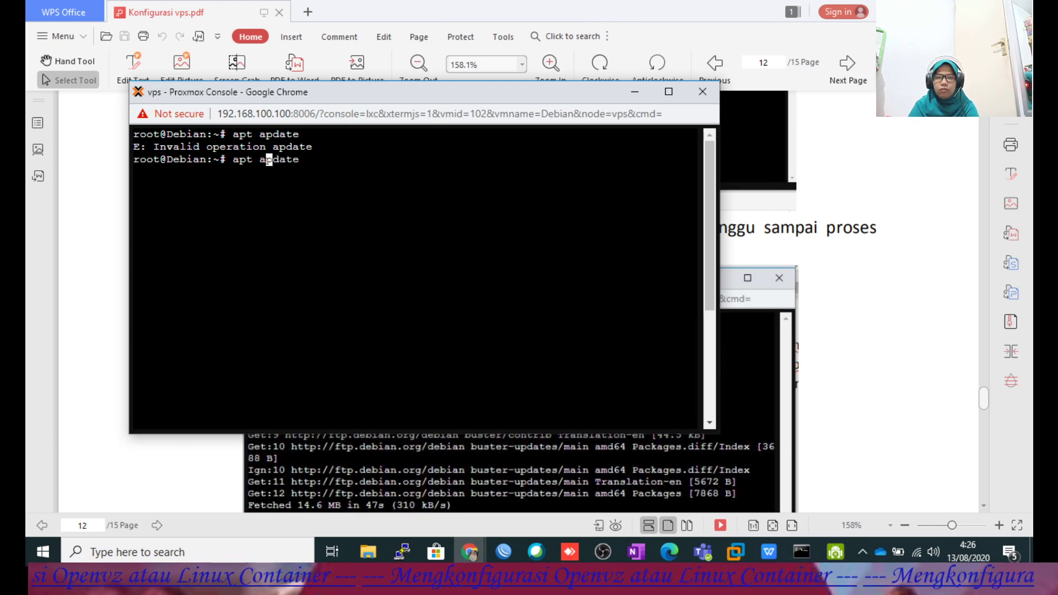
key("Delete")
type("u")
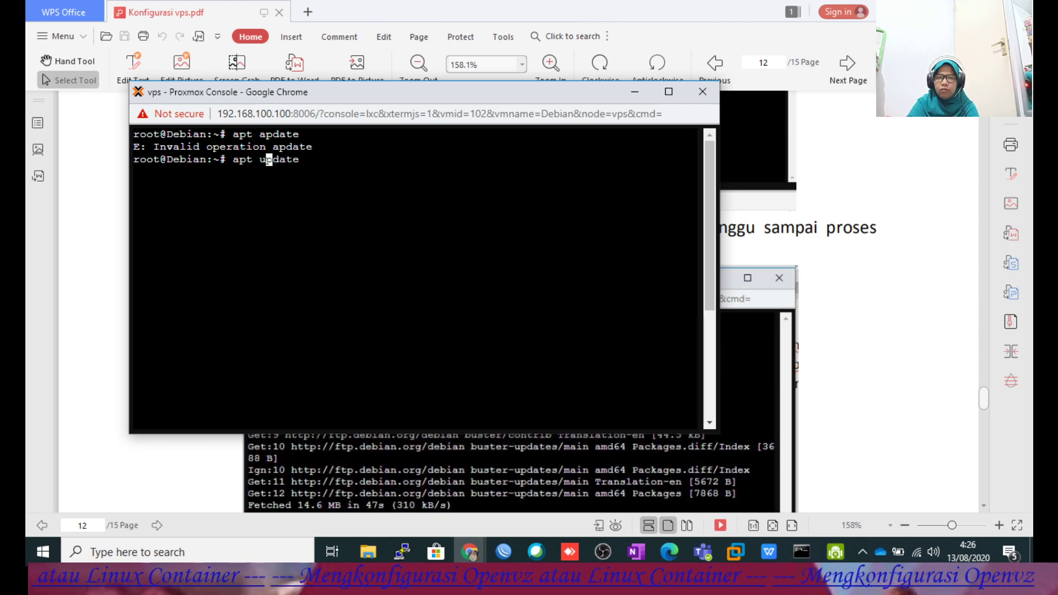
key("Return")
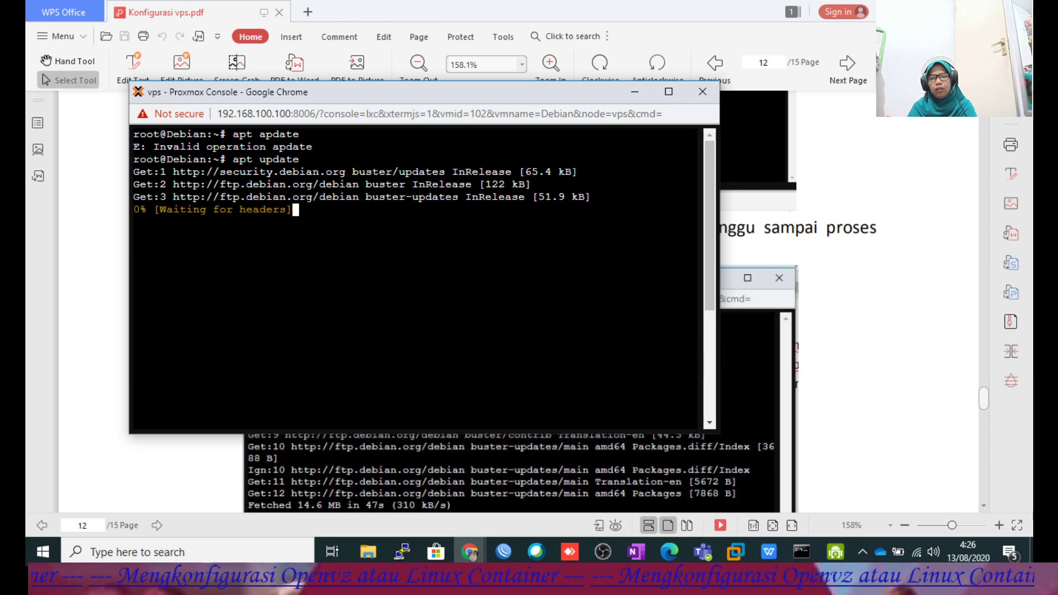
left_click(668, 91)
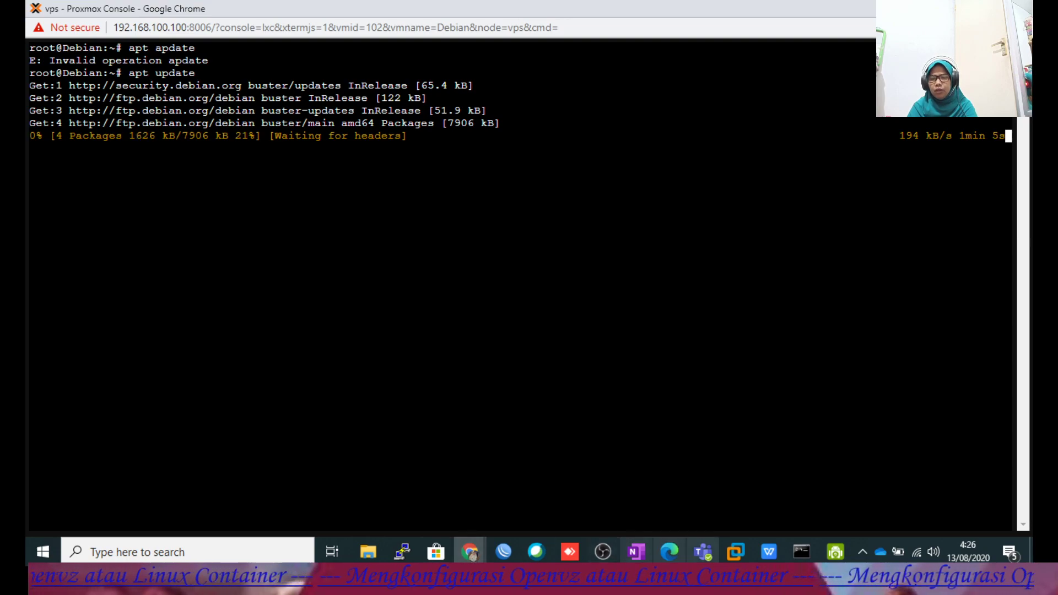
Read ahead in the guide, then check the console's apt update progress.
left_click(769, 551)
scroll(597, 344, "down", 6)
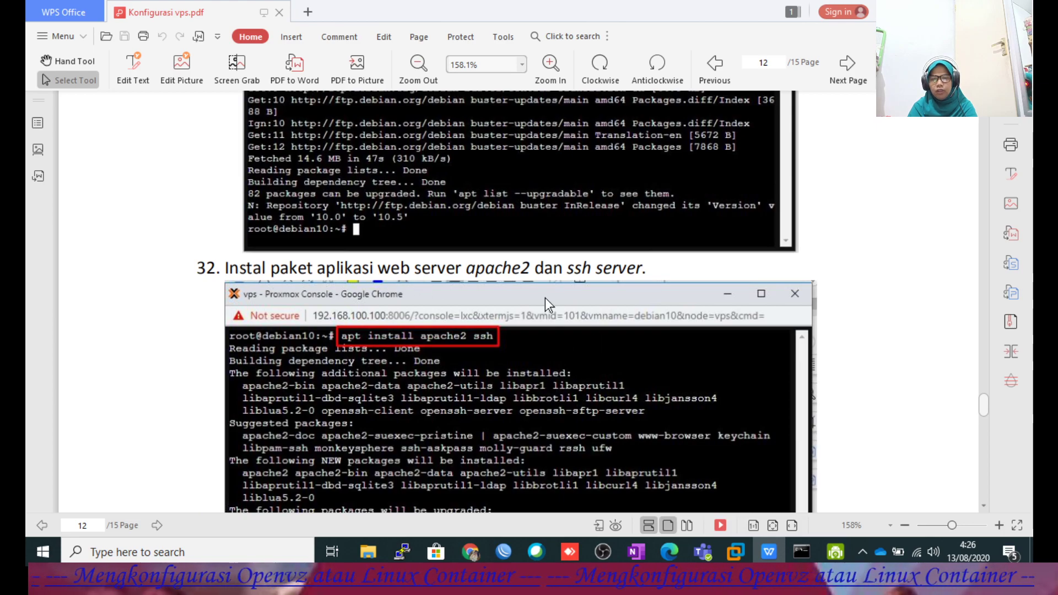
scroll(560, 289, "down", 2)
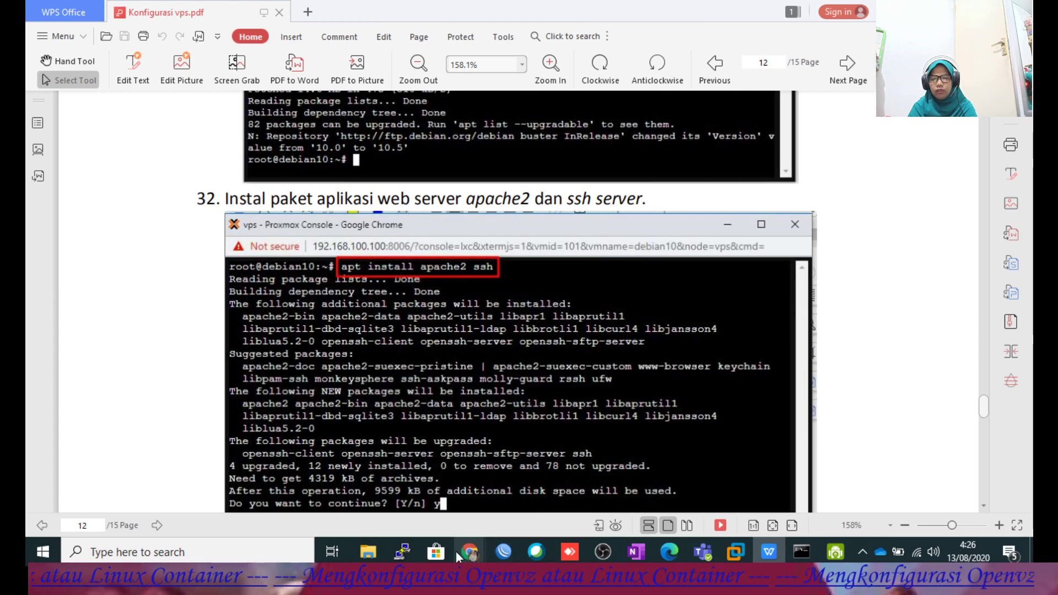
mouse_move(471, 556)
left_click(506, 489)
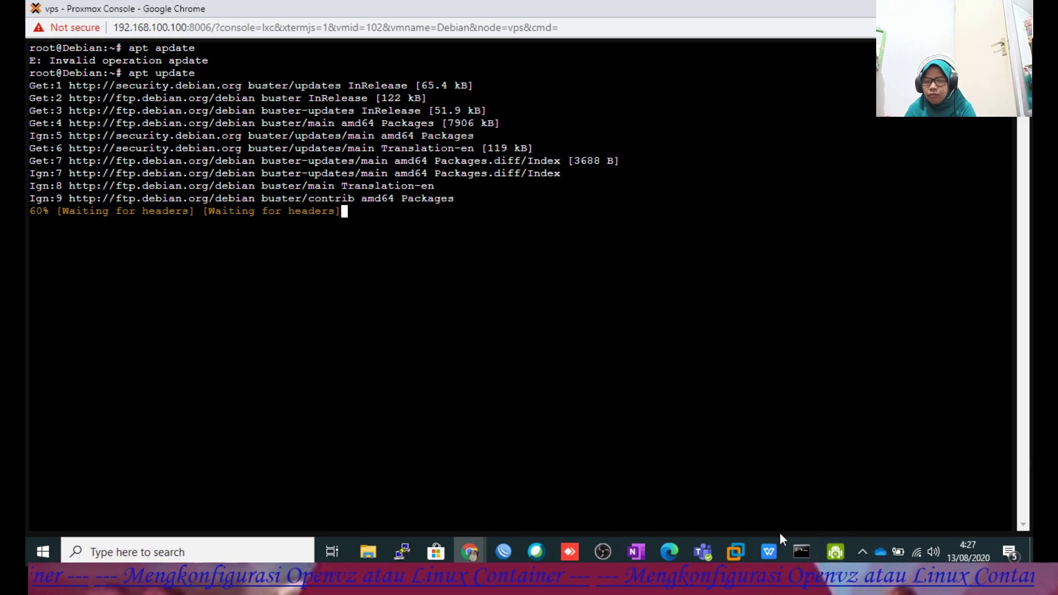
Bring the guide back and scroll to step 32 on installing apache2 and ssh.
left_click(768, 552)
scroll(601, 298, "up", 4)
scroll(602, 293, "down", 3)
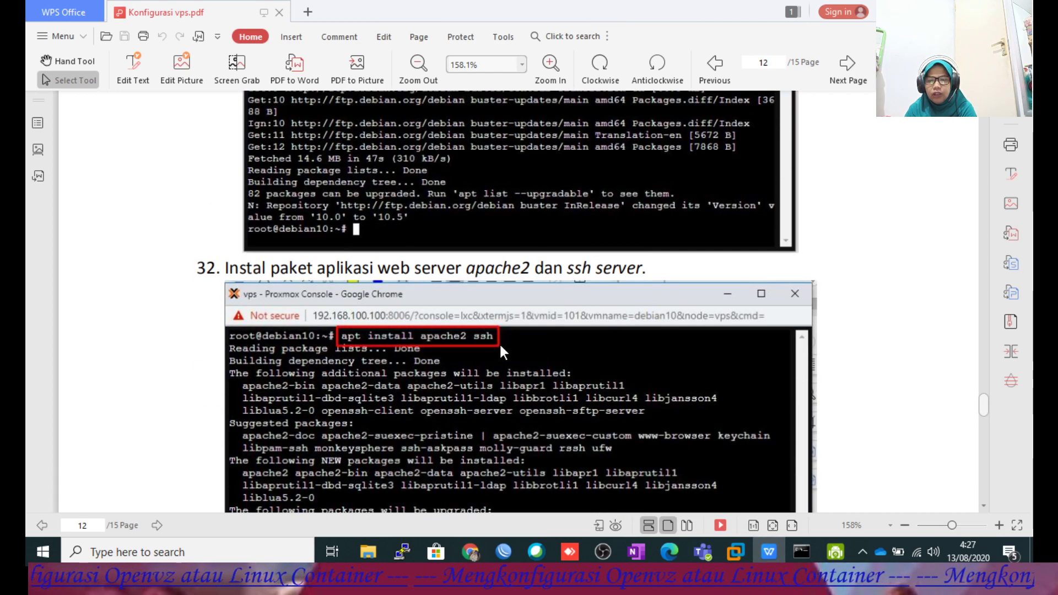
scroll(504, 352, "down", 9)
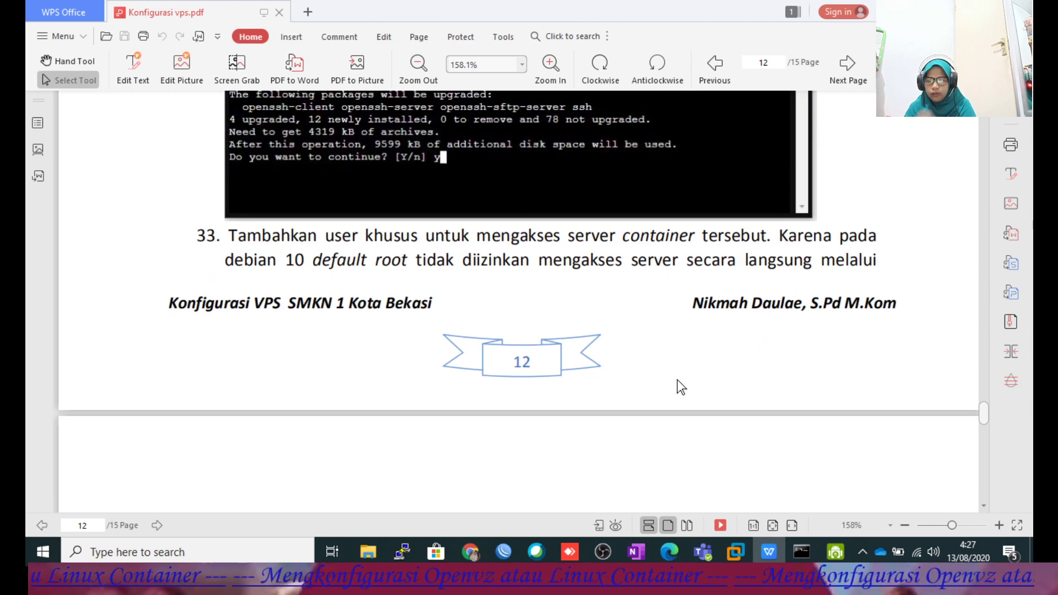
Read ahead to step 33 on creating an SSH user, then check apt update at 99% in the console.
scroll(676, 386, "down", 3)
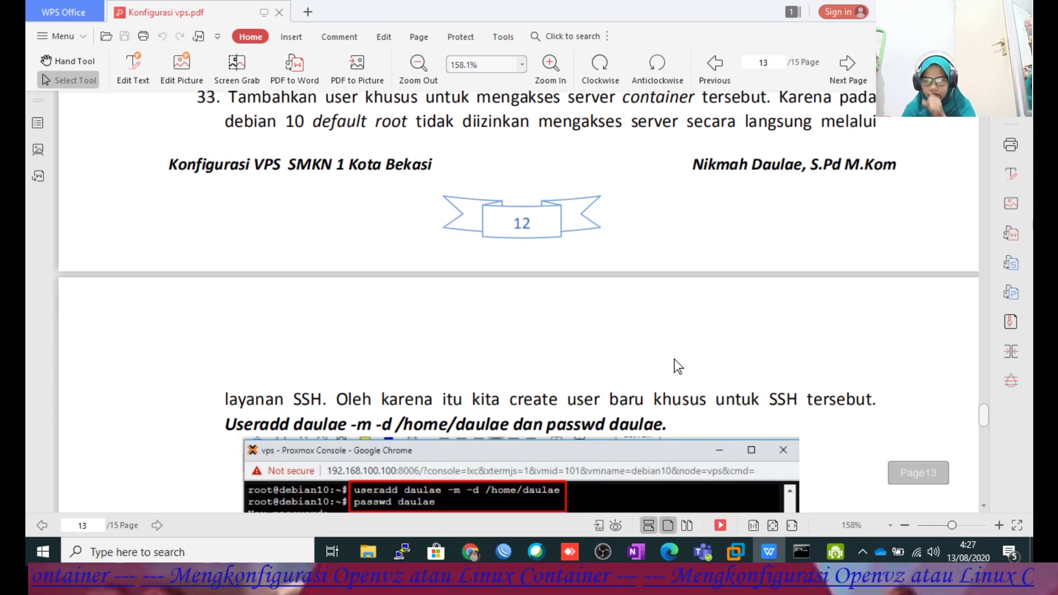
scroll(674, 359, "down", 6)
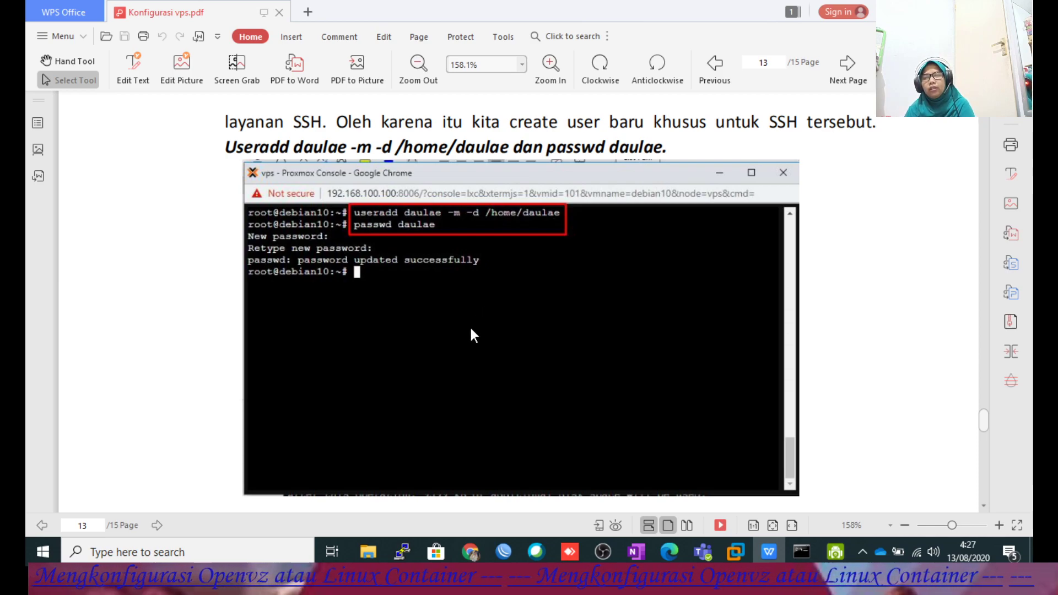
scroll(468, 331, "up", 3)
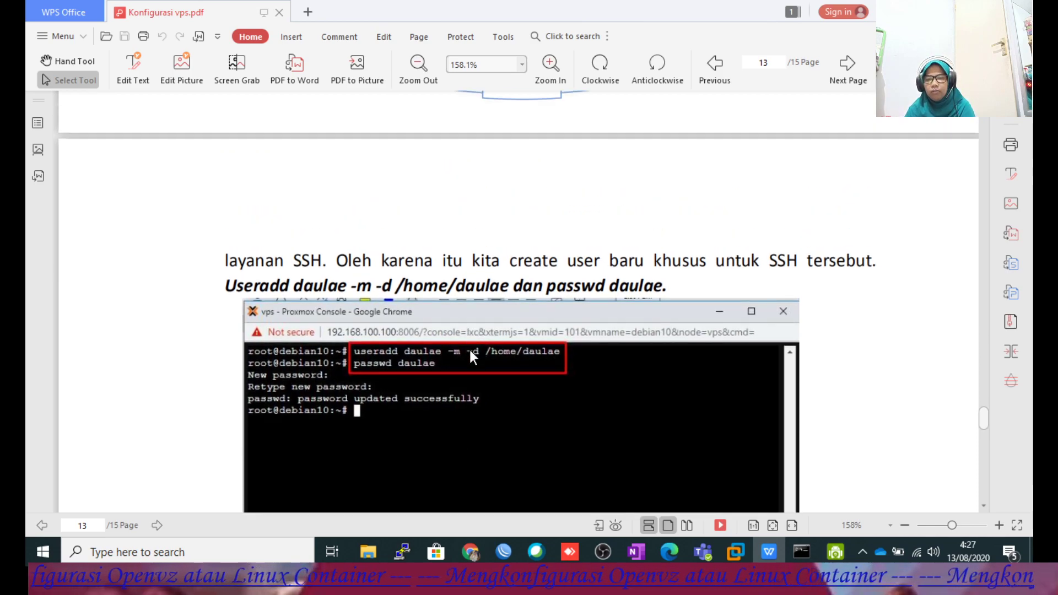
scroll(465, 359, "down", 3)
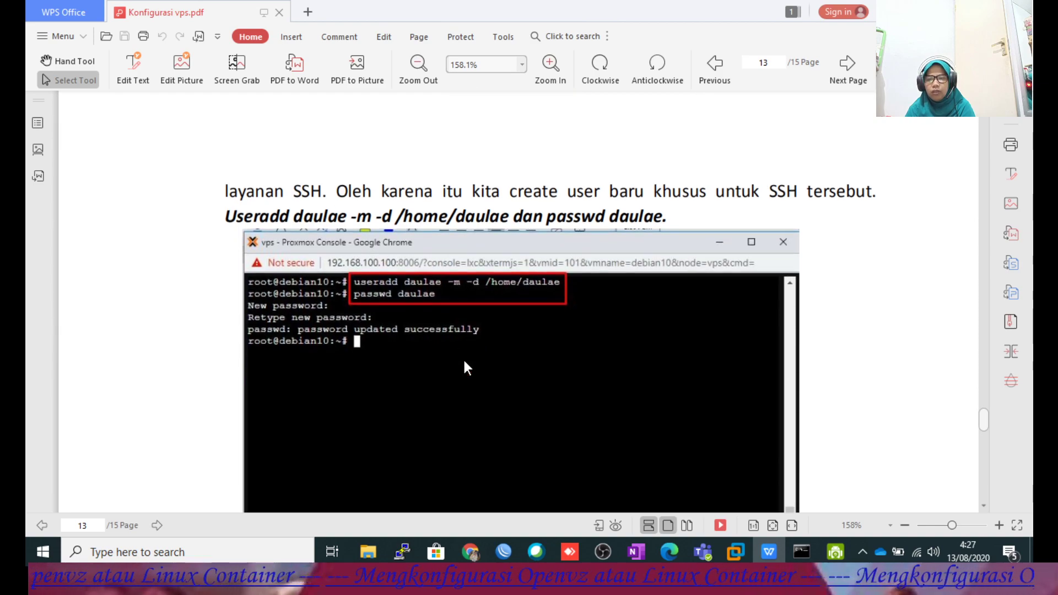
mouse_move(480, 545)
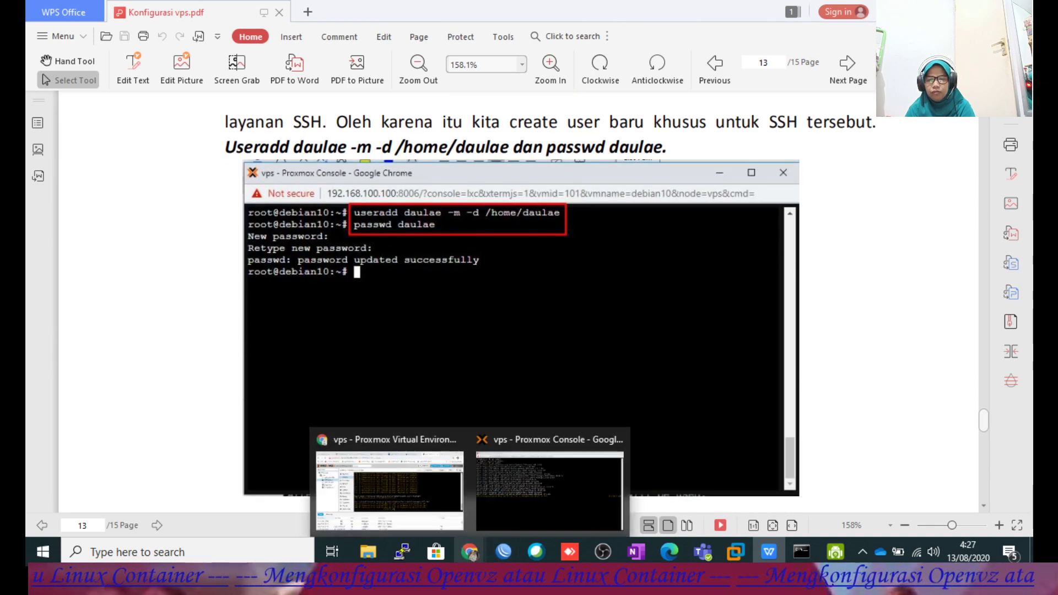
left_click(522, 488)
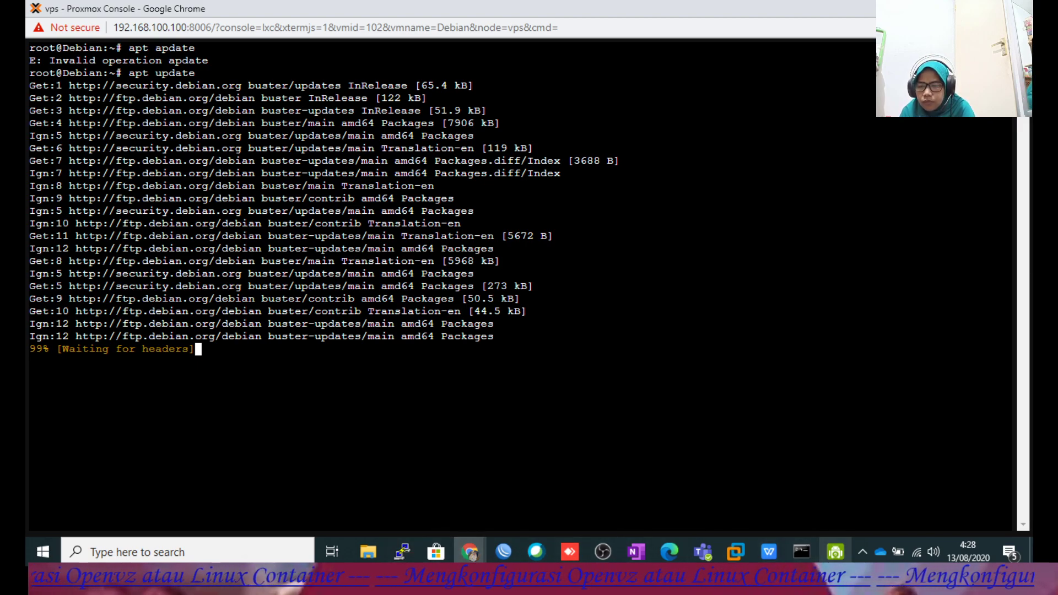
Bring the guide back and scroll through steps 31–32, settling on the apt install apache2 ssh step.
left_click(760, 555)
scroll(537, 259, "up", 5)
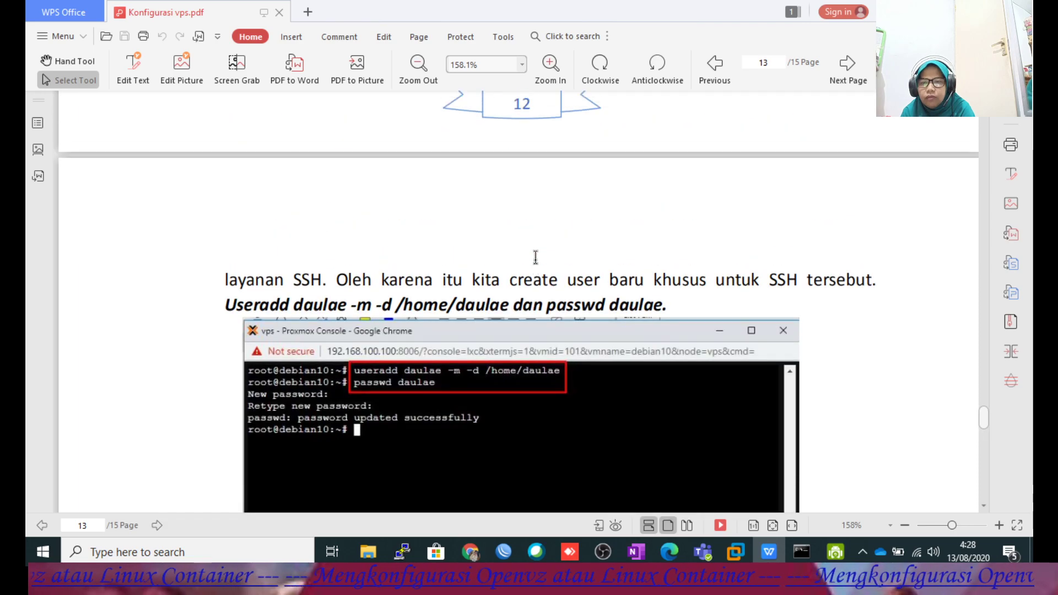
scroll(539, 267, "up", 5)
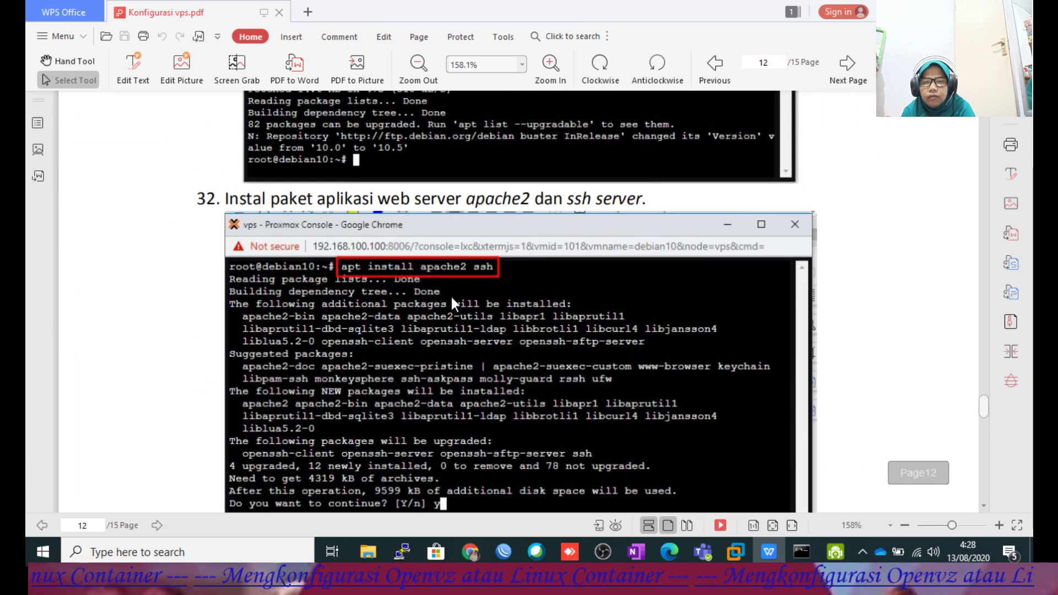
scroll(510, 306, "up", 6)
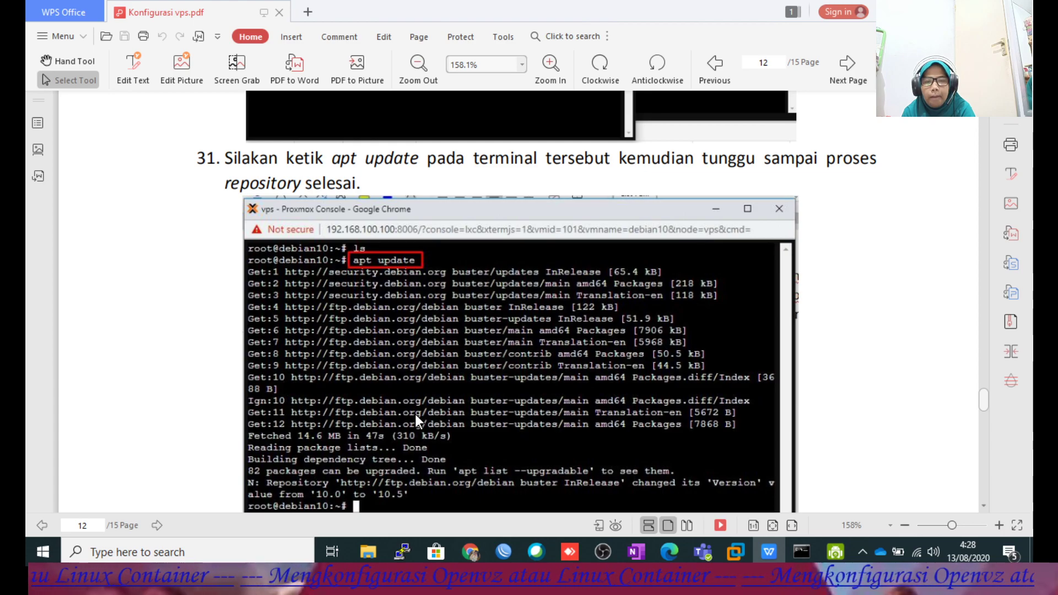
scroll(415, 414, "down", 3)
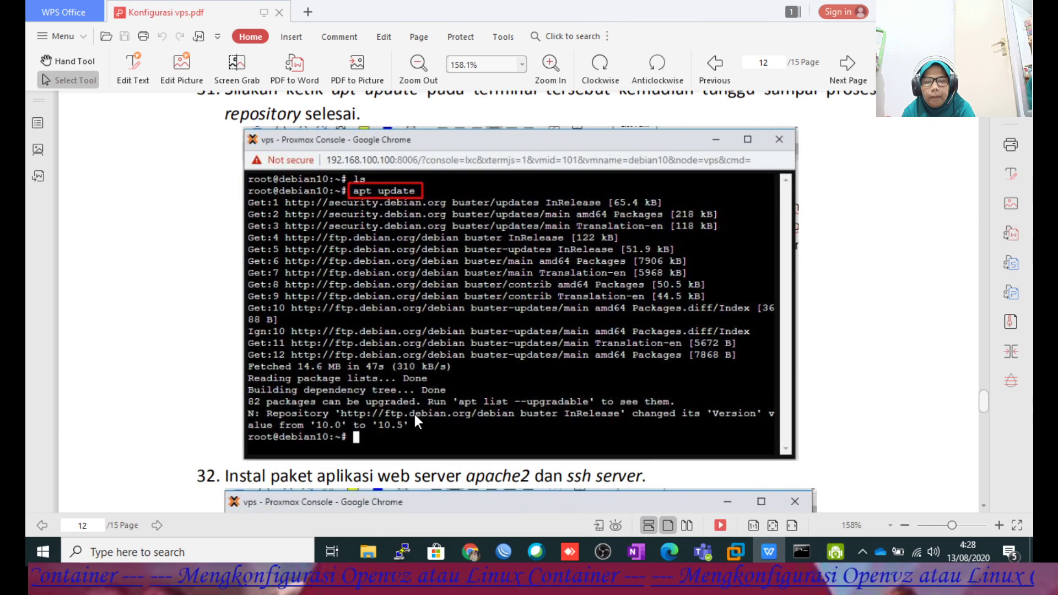
scroll(414, 414, "down", 3)
scroll(413, 414, "down", 6)
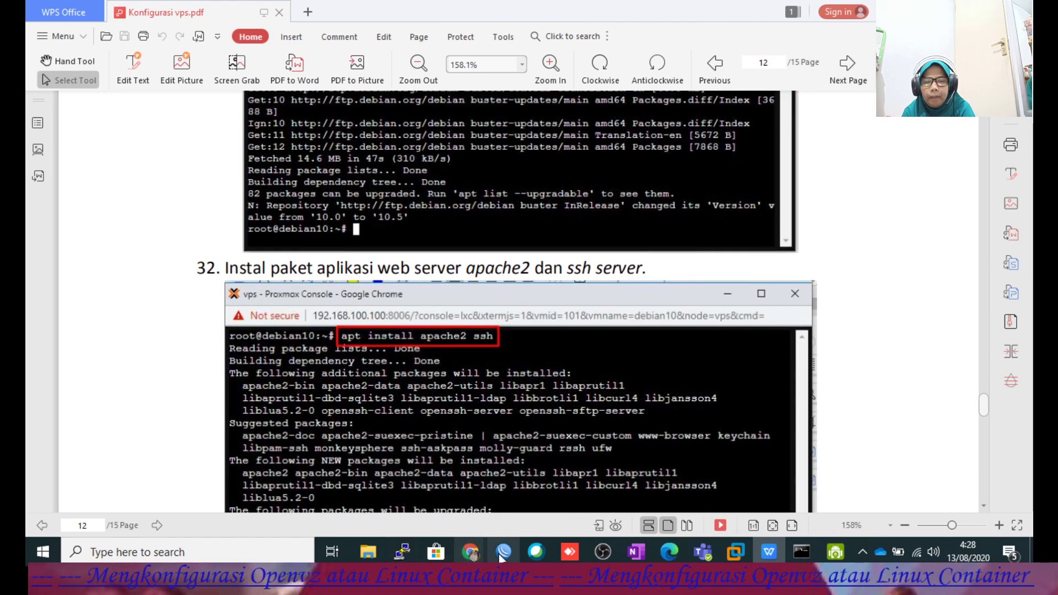
Bring the Debian console forward and run clear, then switch back to the PDF guide.
mouse_move(487, 539)
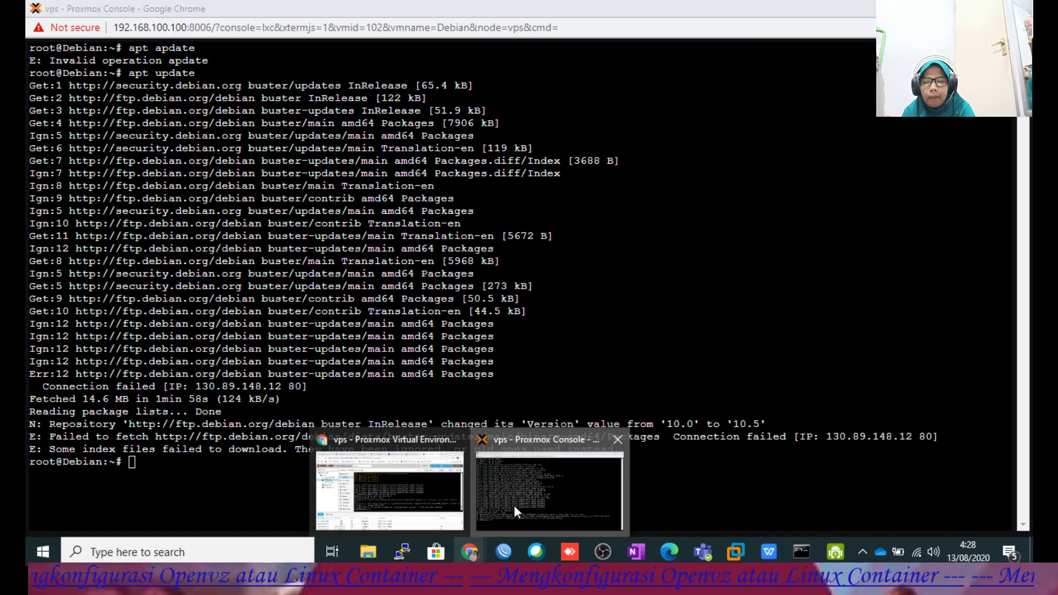
left_click(513, 505)
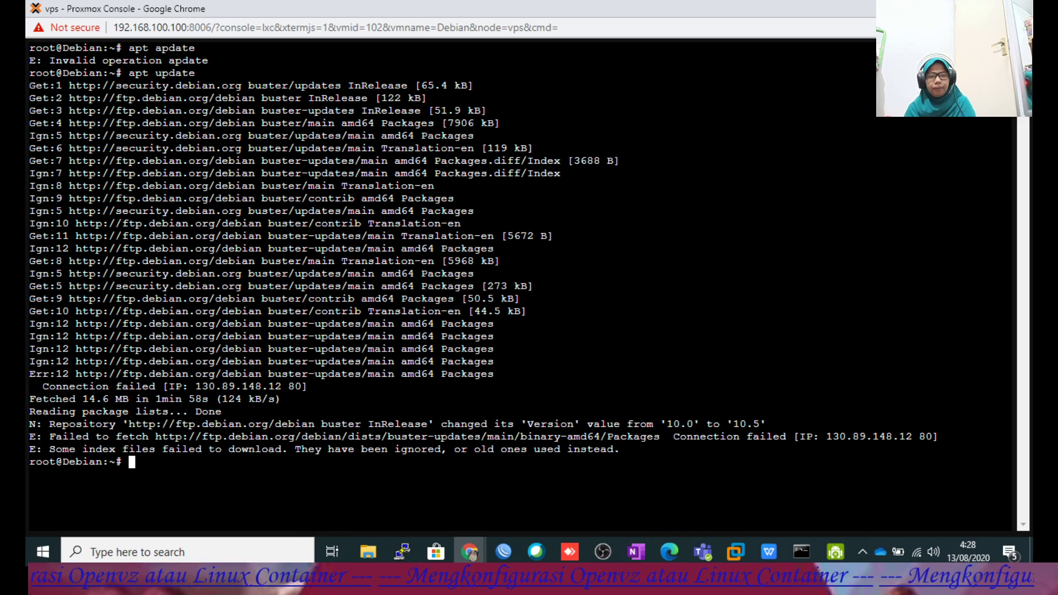
type("clear")
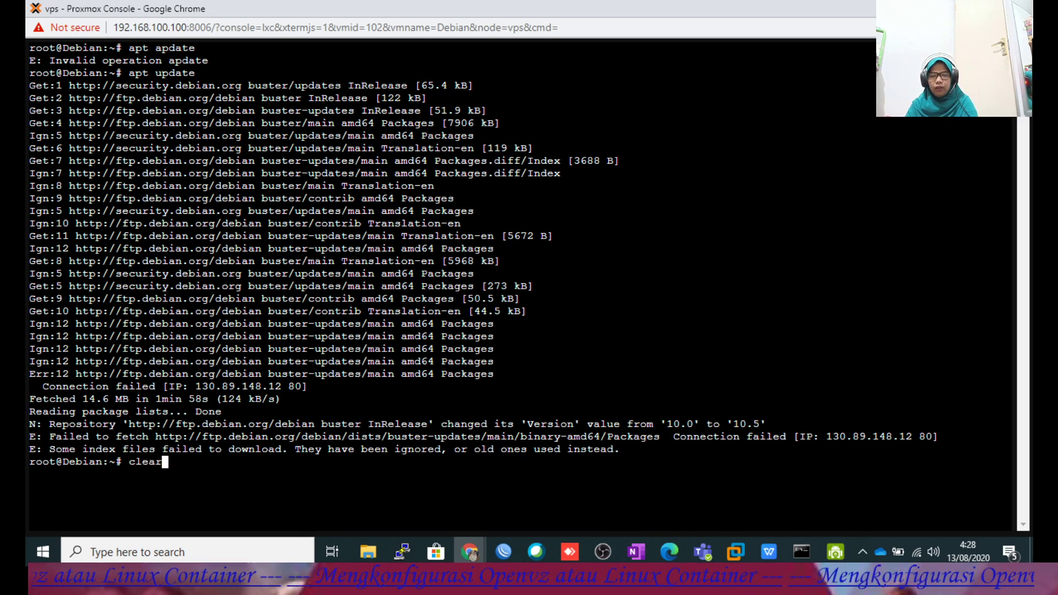
key("Return")
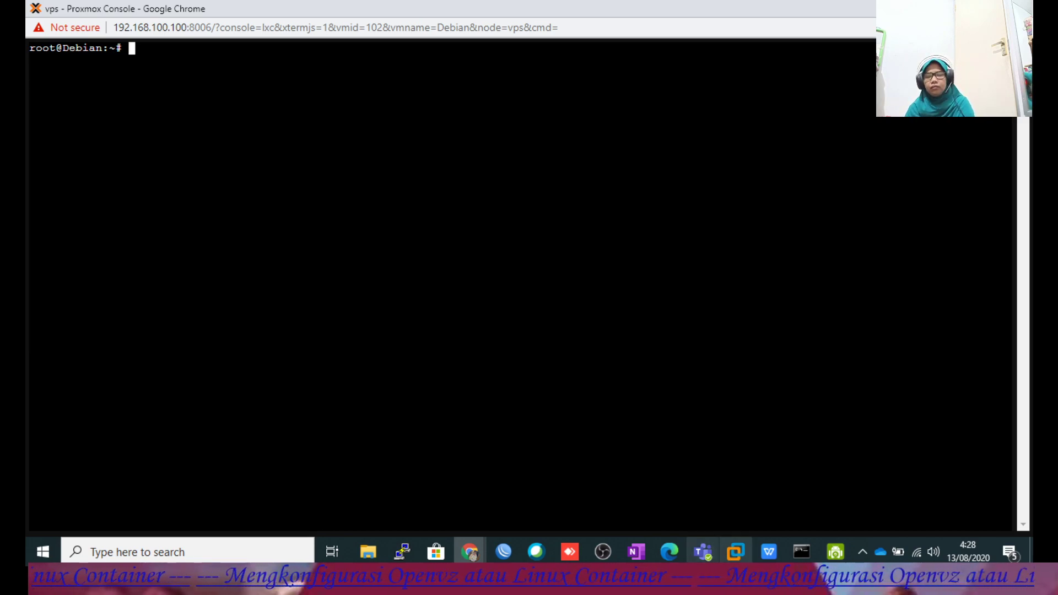
left_click(769, 551)
scroll(621, 378, "up", 3)
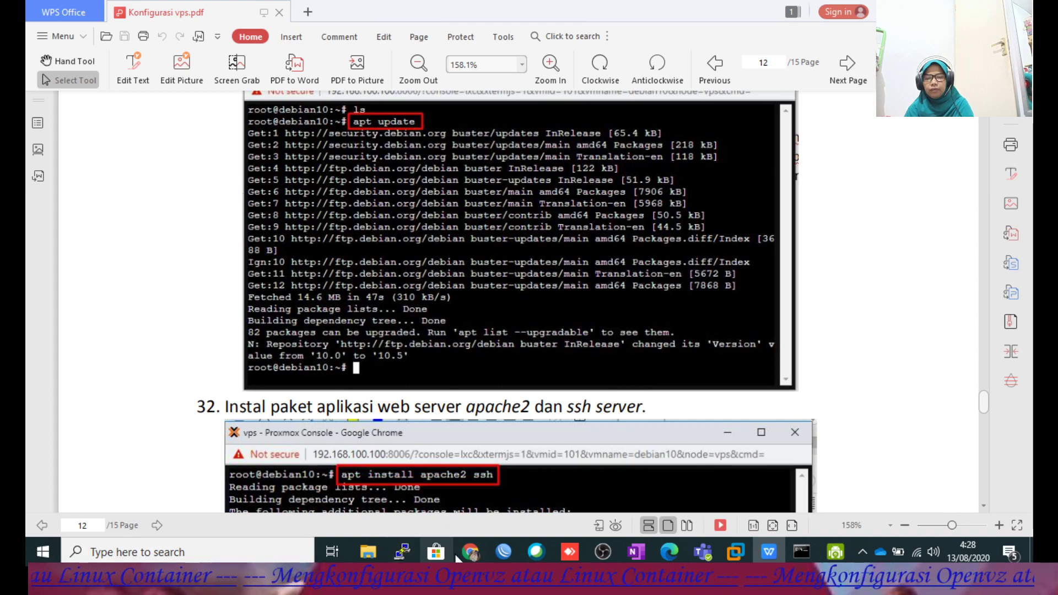
Run apt install apache2 ssh in container 102 and accept the download, then go back to the guide.
mouse_move(471, 551)
left_click(520, 474)
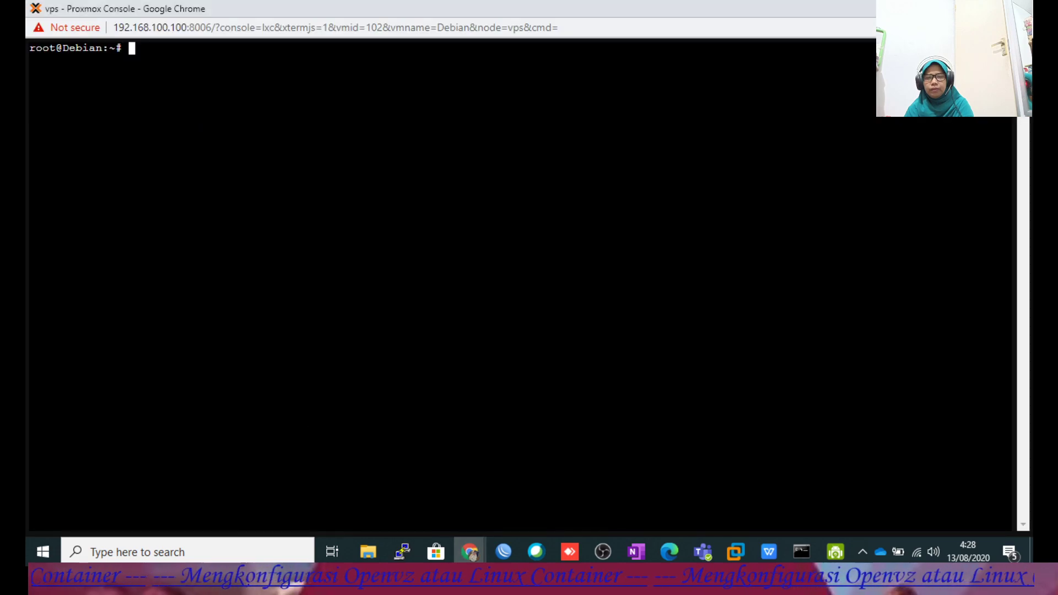
type("apt ")
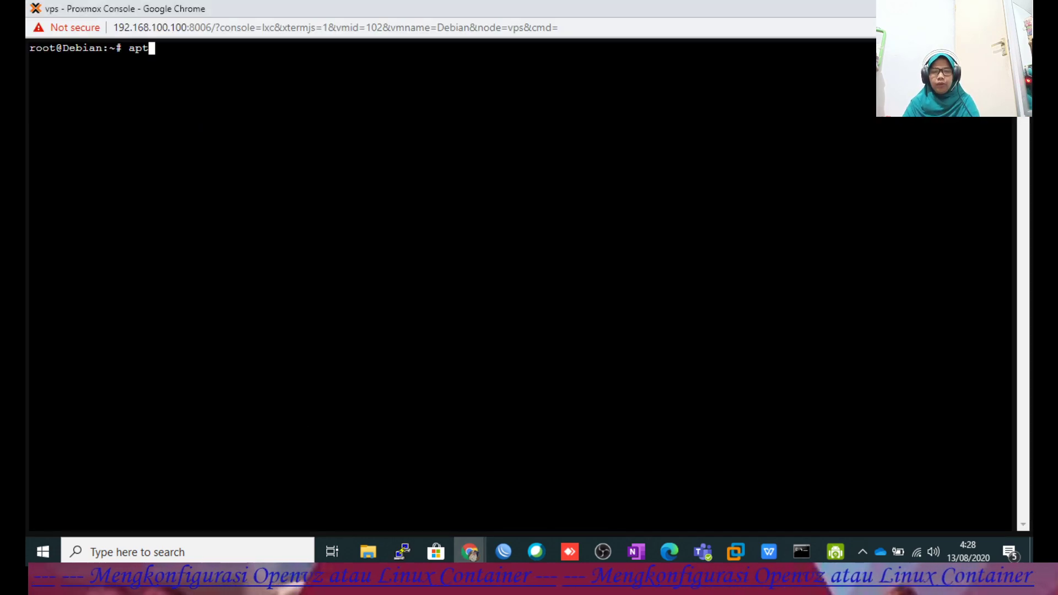
type("install")
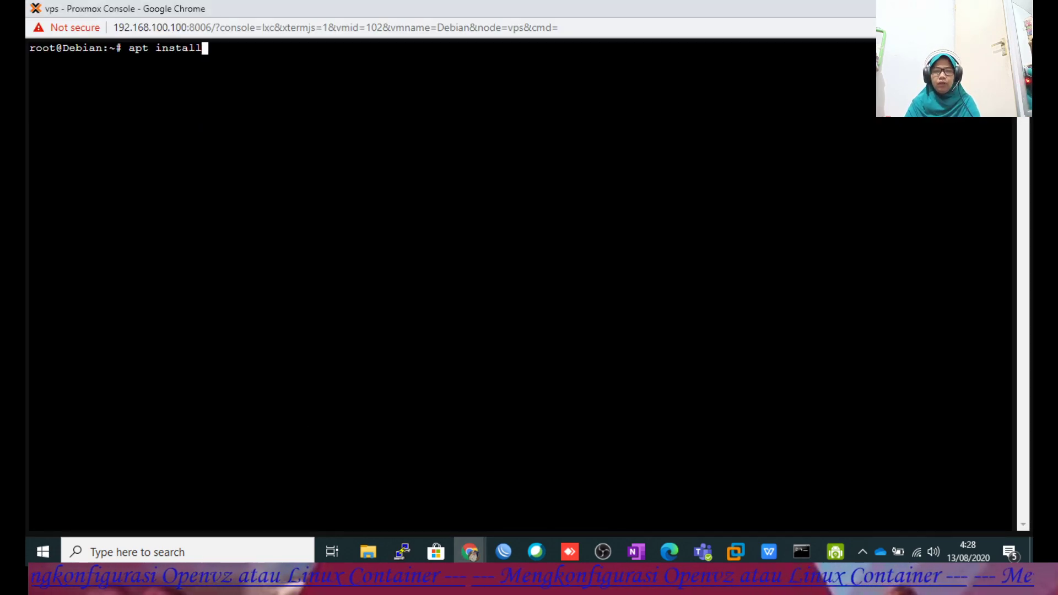
type(" apache")
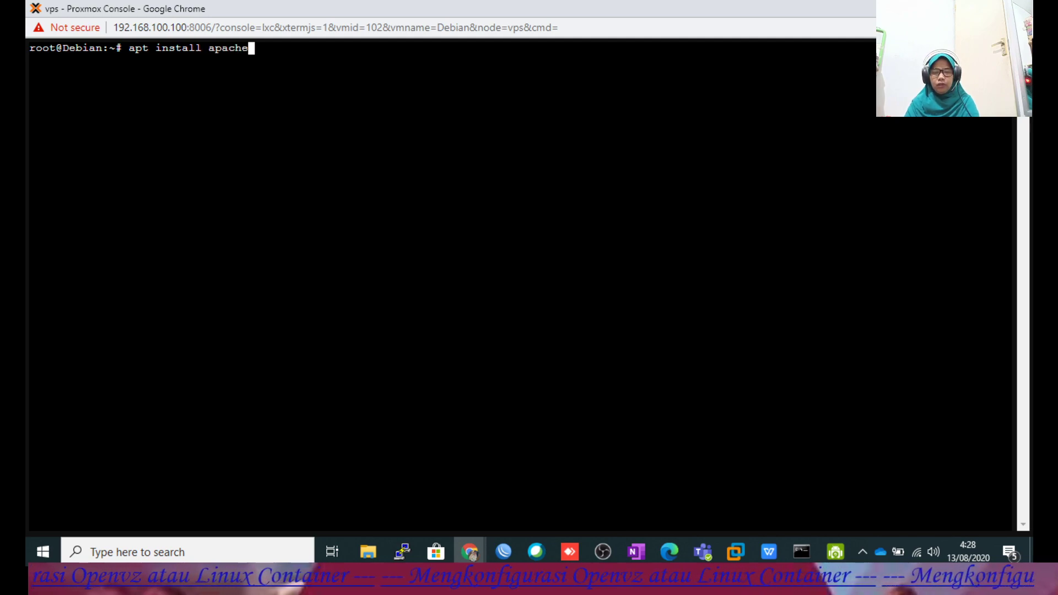
type("2 ssh")
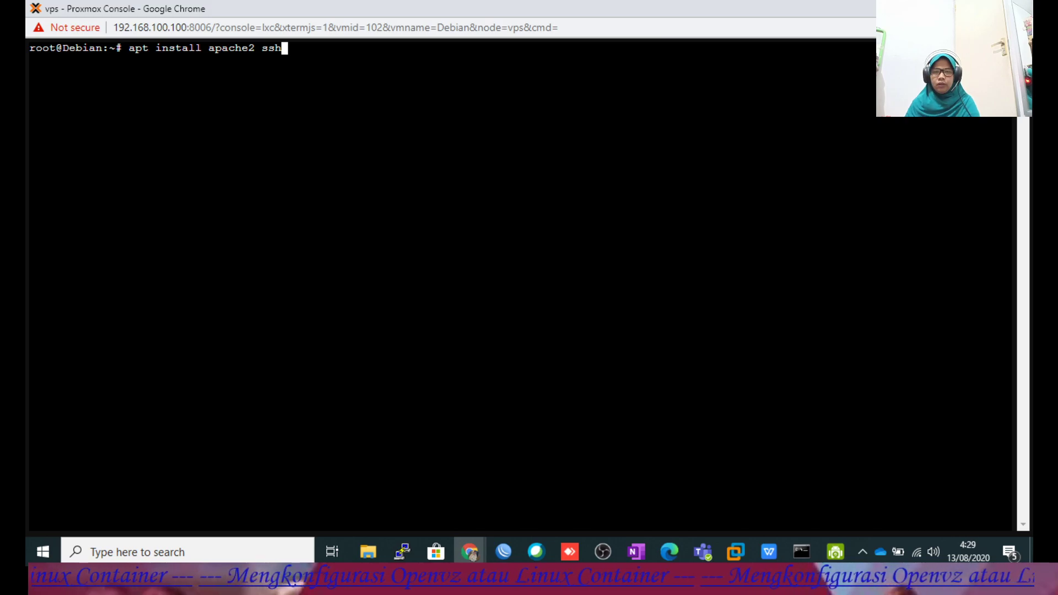
left_click(766, 555)
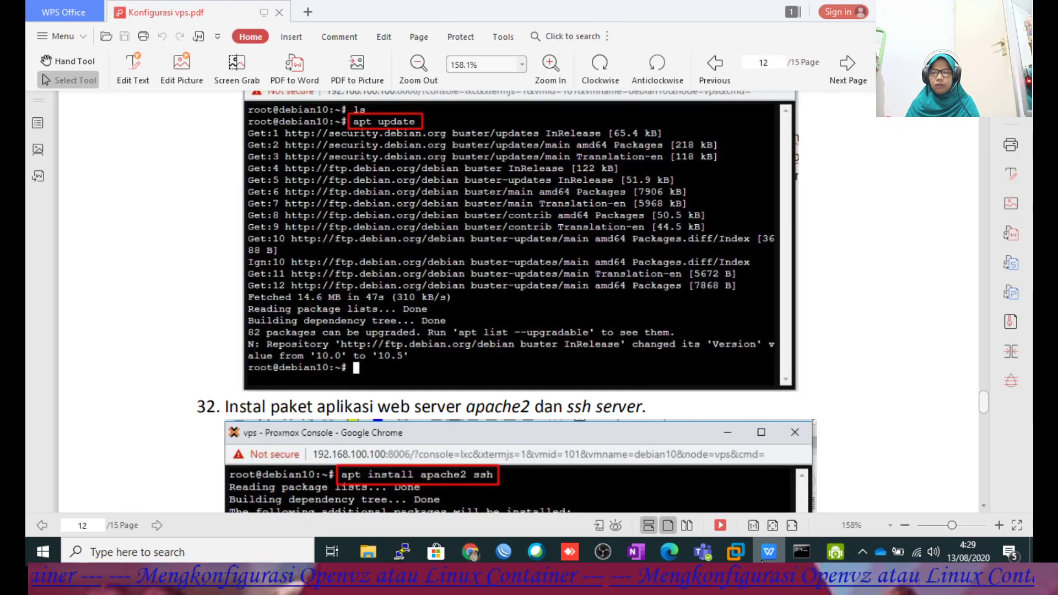
left_click(762, 560)
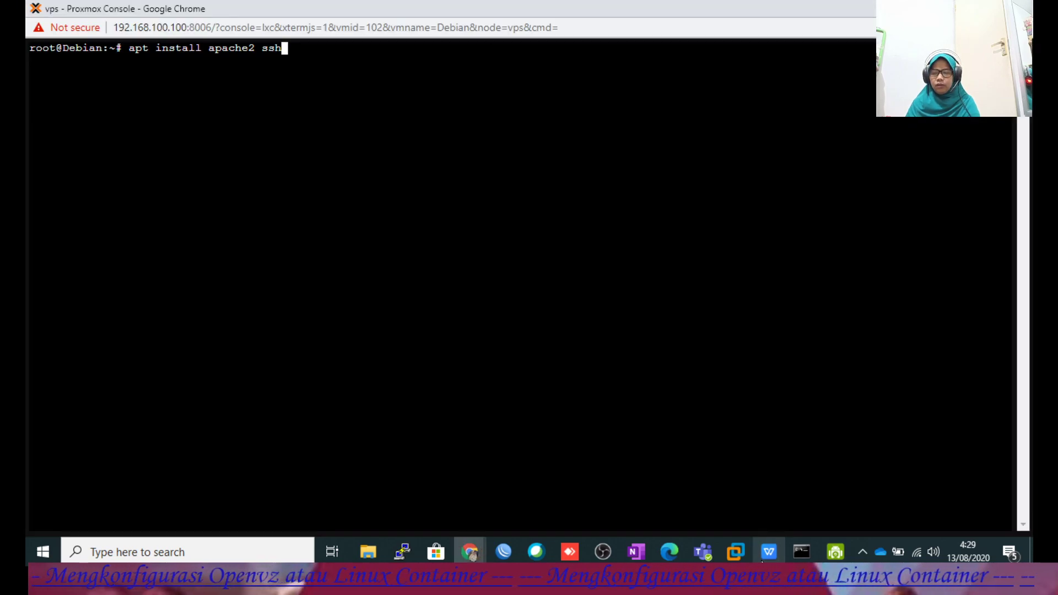
key("Return")
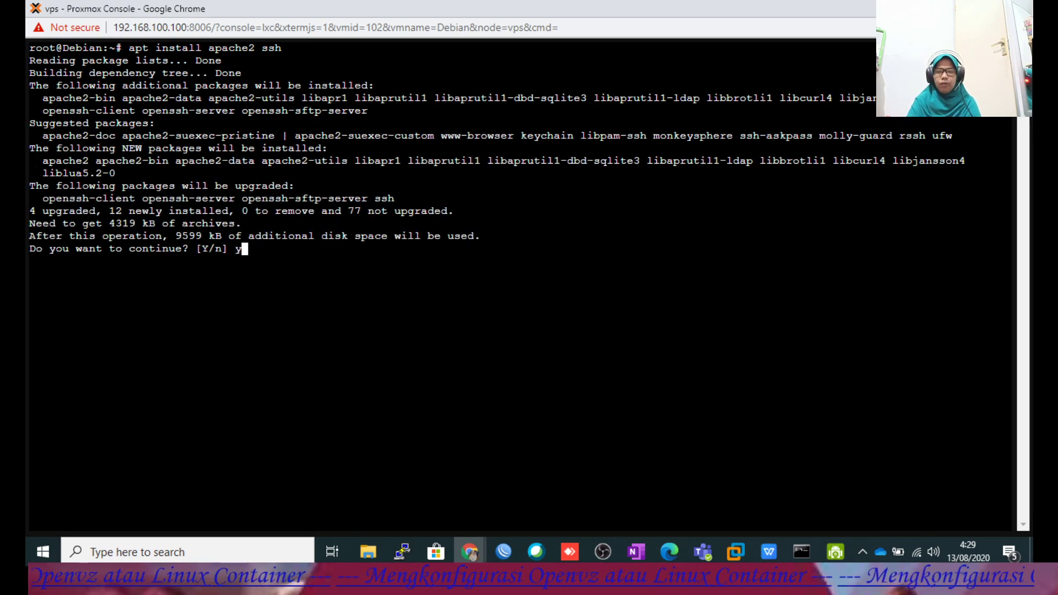
key("Return")
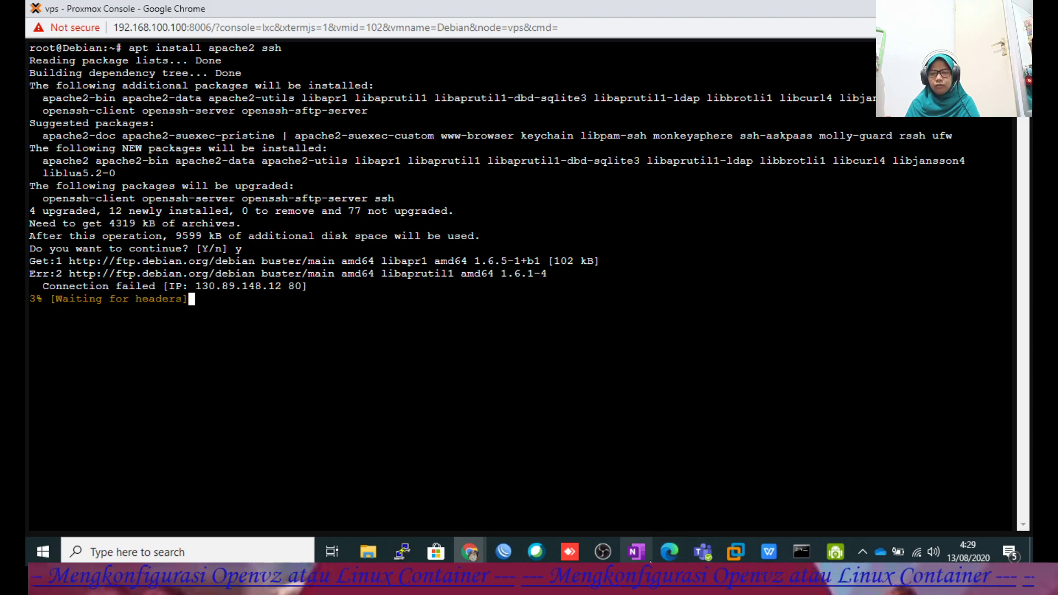
left_click(766, 556)
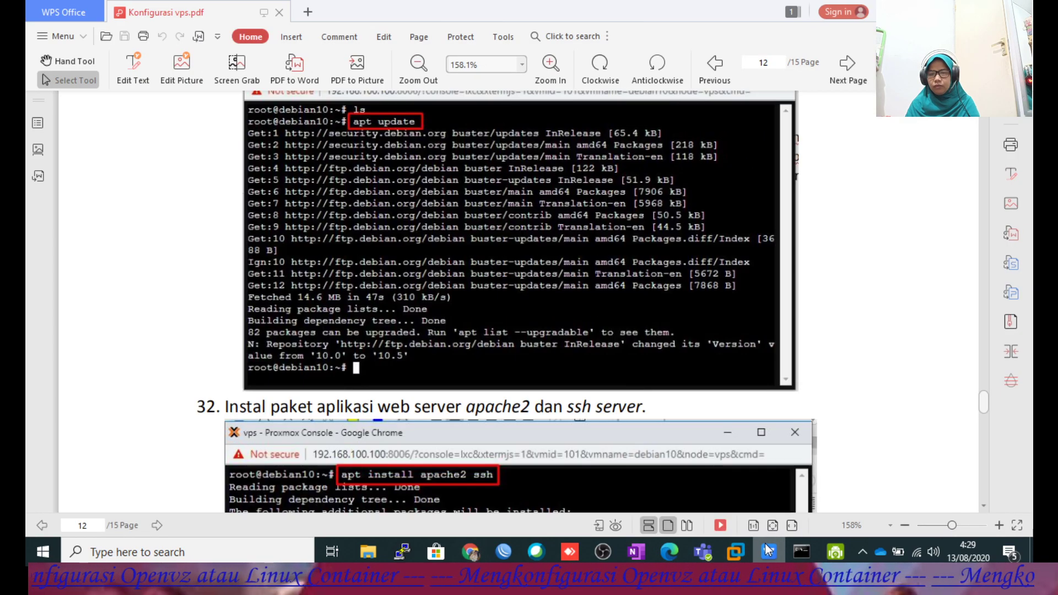
Read through guide steps 31–33, then check the console's apache2/ssh download progress.
scroll(614, 398, "up", 5)
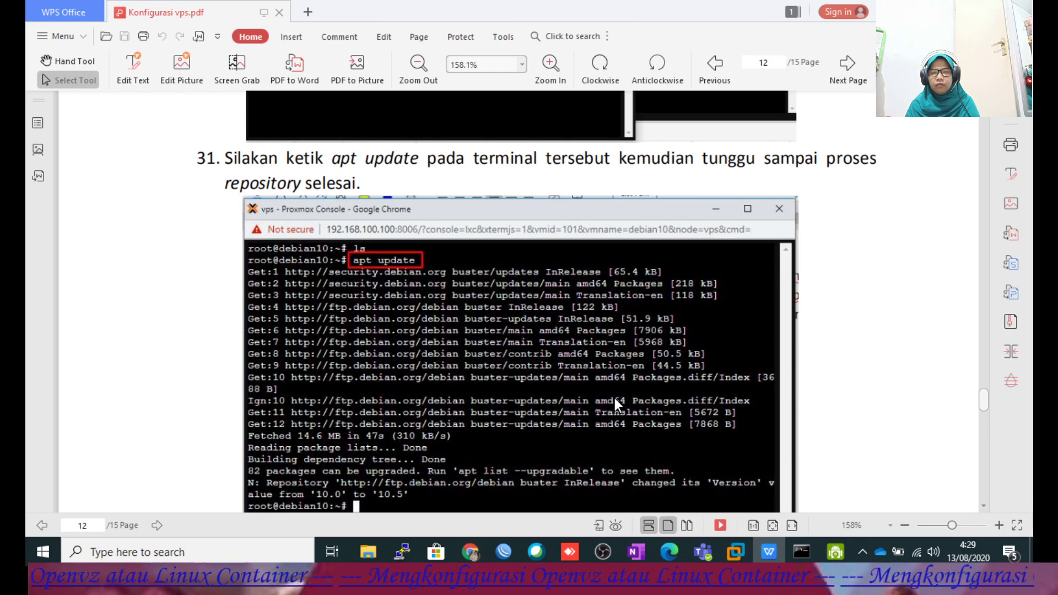
scroll(613, 398, "down", 4)
scroll(613, 401, "down", 1)
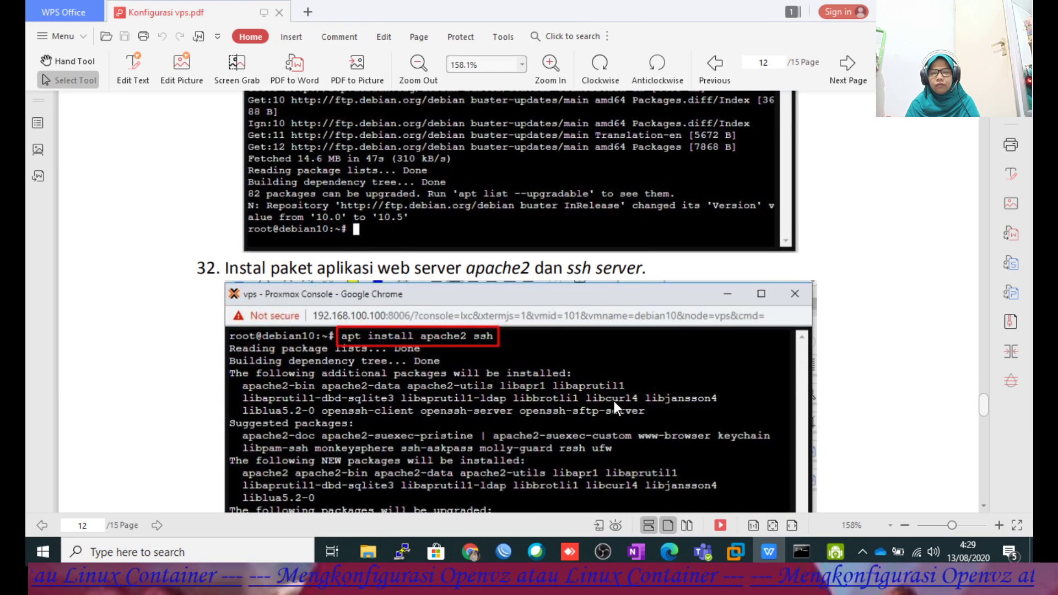
scroll(613, 402, "down", 3)
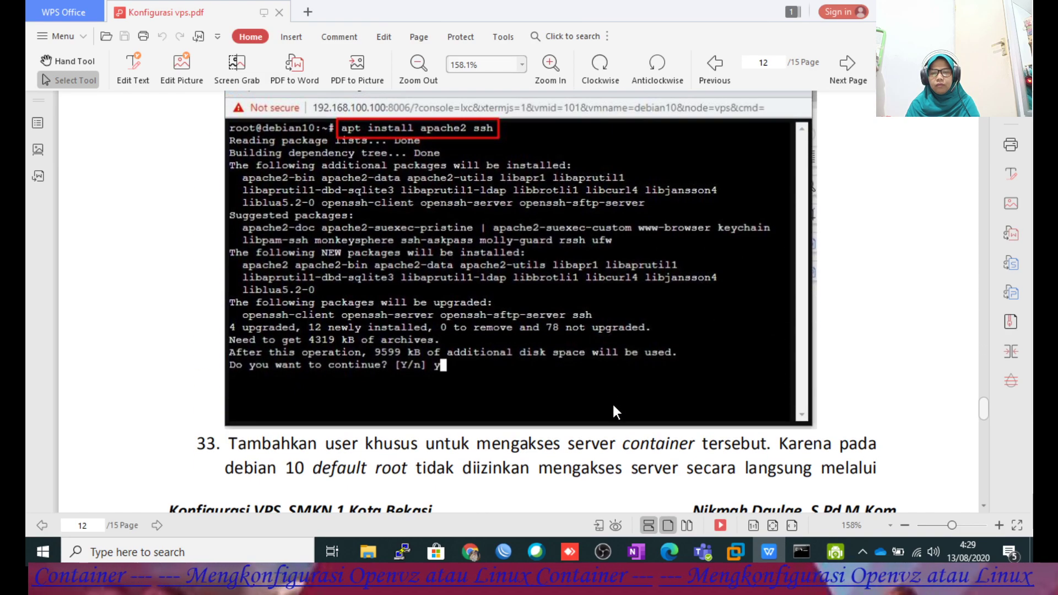
scroll(612, 404, "down", 7)
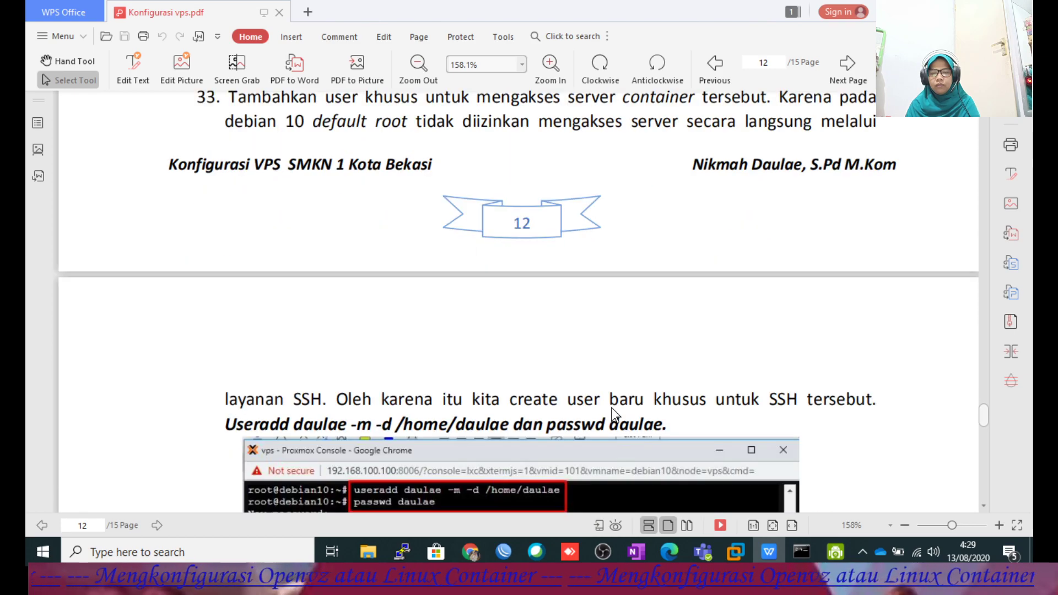
scroll(611, 406, "down", 7)
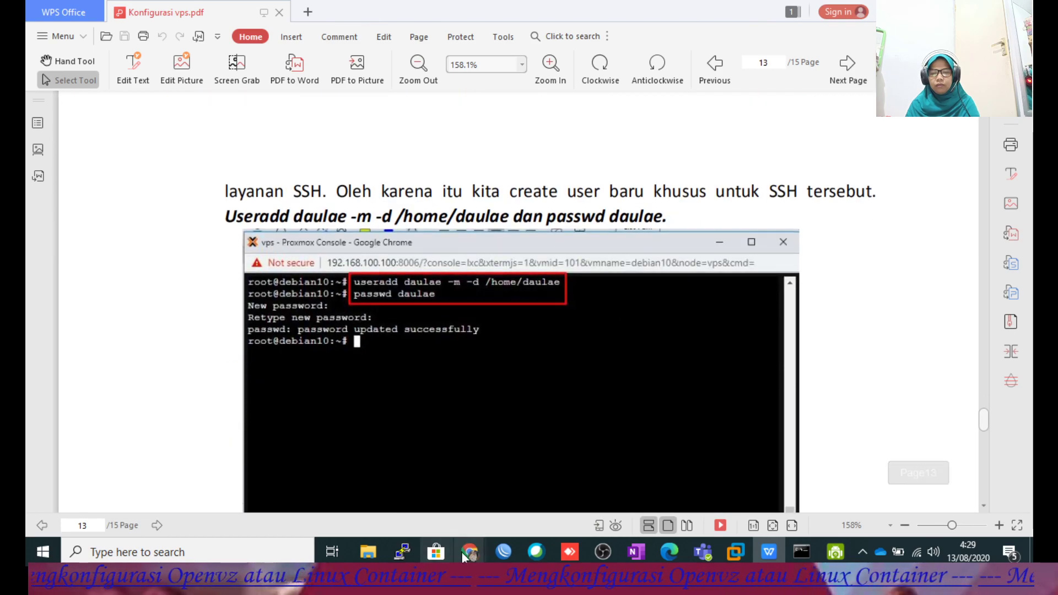
mouse_move(467, 551)
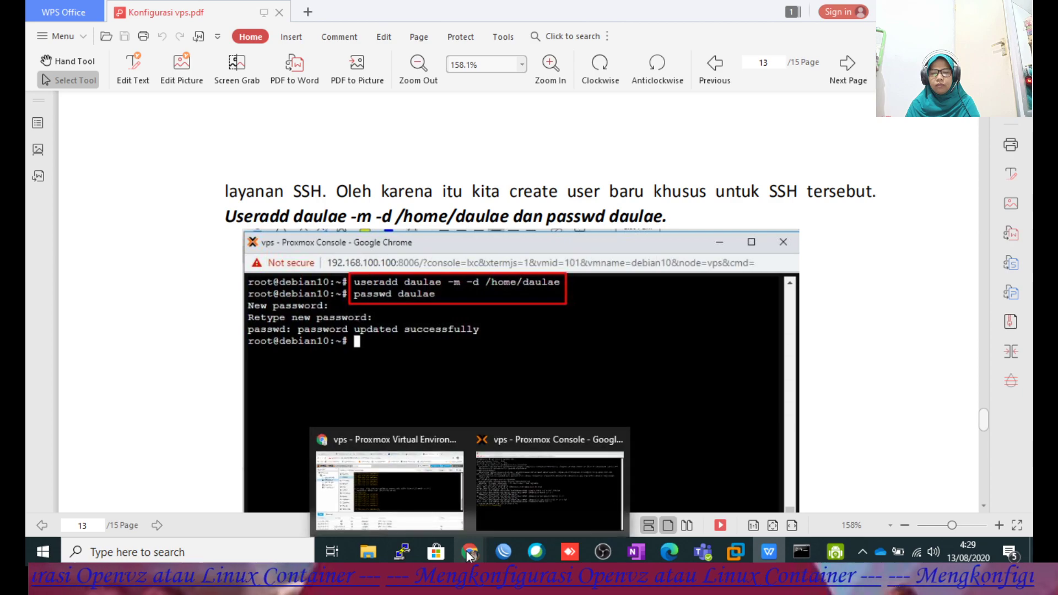
left_click(494, 514)
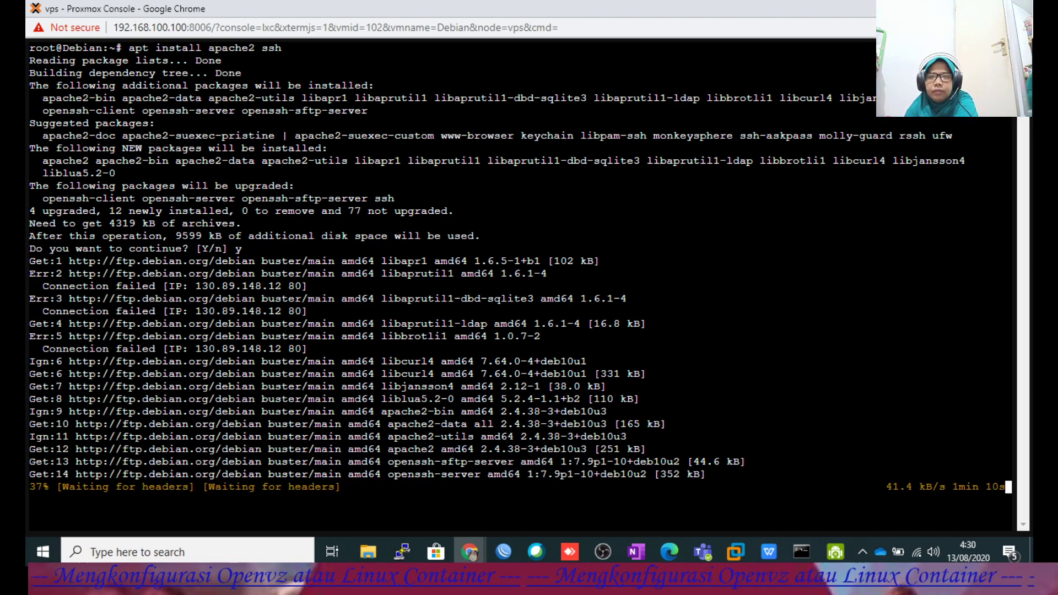
Recheck the guide's install and user-creation steps, then return to the console for the install result.
left_click(769, 552)
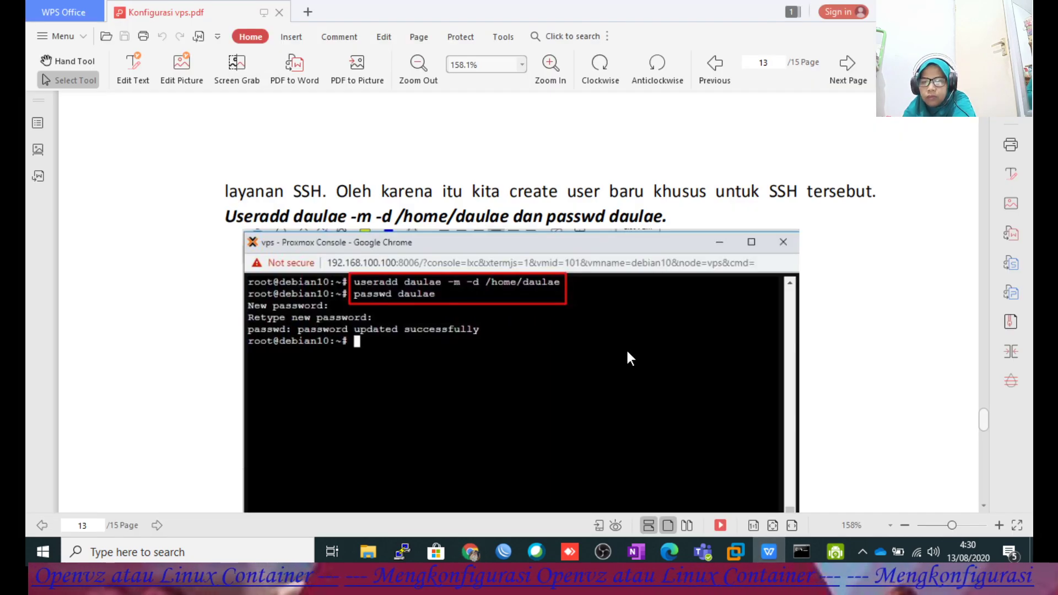
scroll(630, 358, "up", 10)
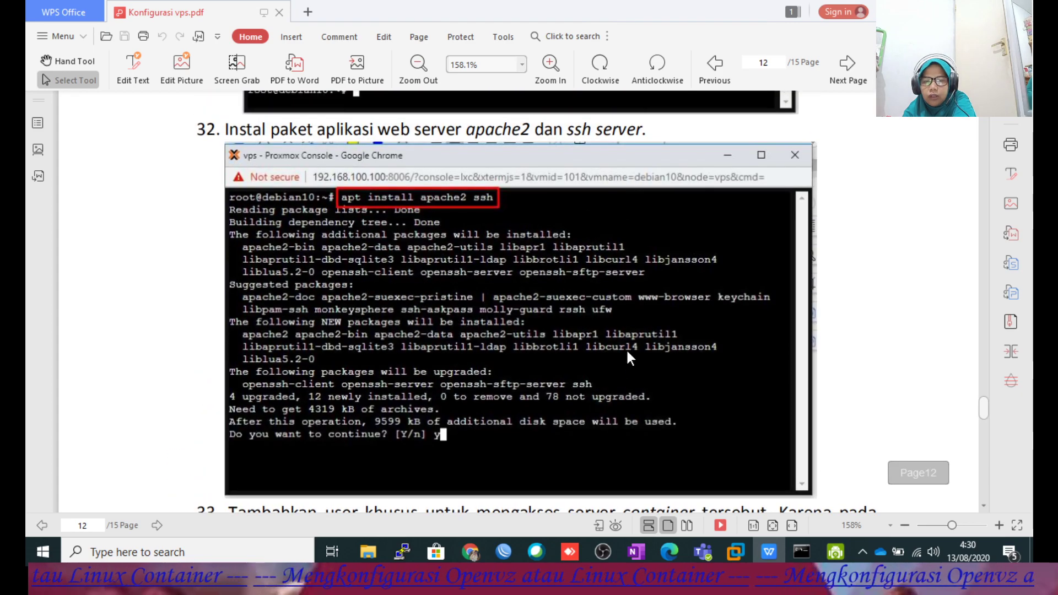
scroll(630, 358, "down", 3)
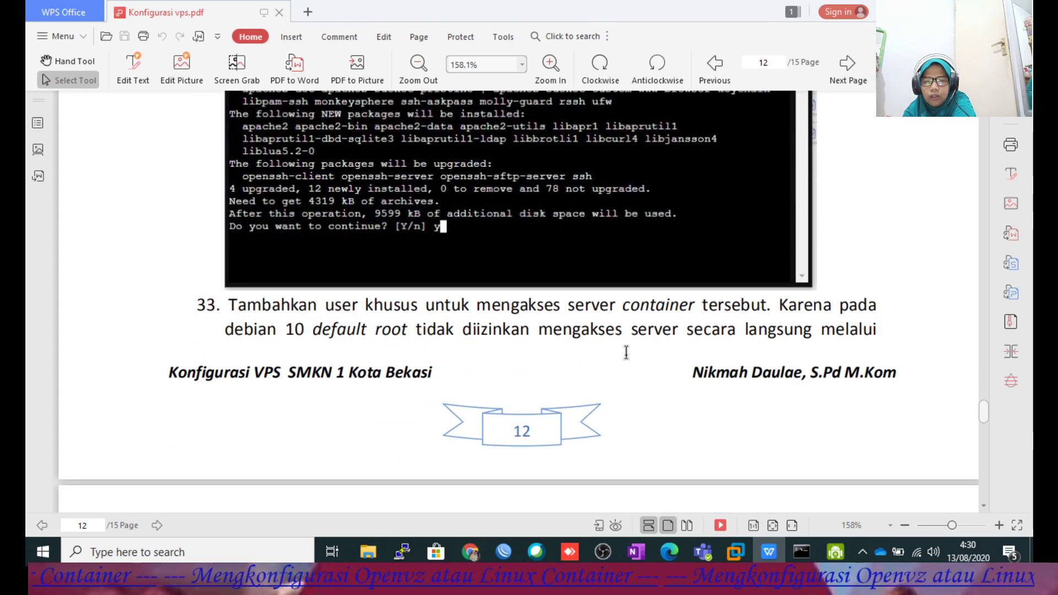
scroll(623, 362, "down", 8)
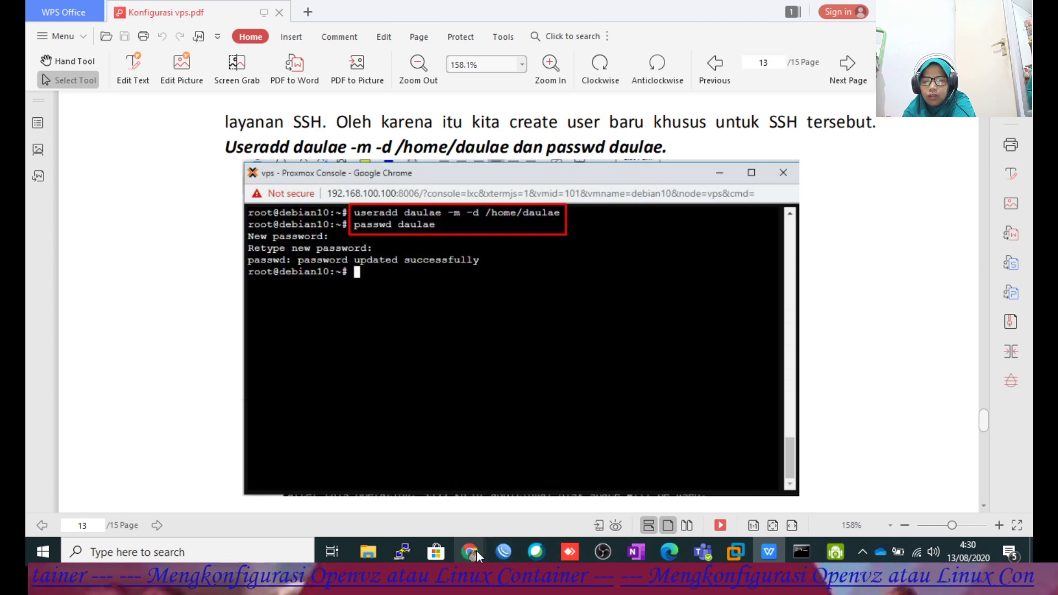
mouse_move(471, 553)
left_click(548, 484)
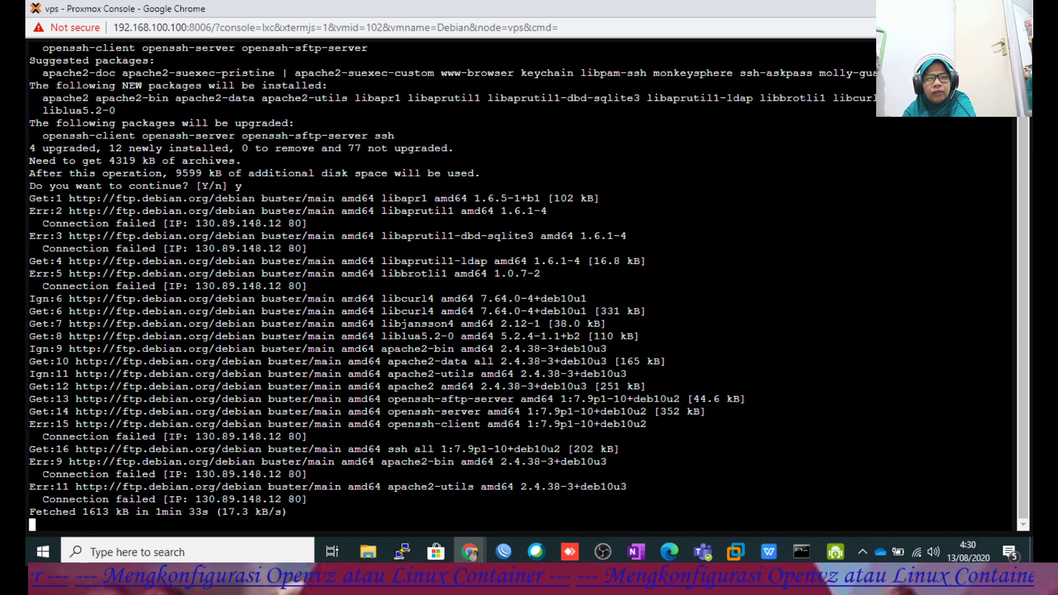
Recall apt install apache2 ssh from history, rerun it and confirm with y.
key("Up")
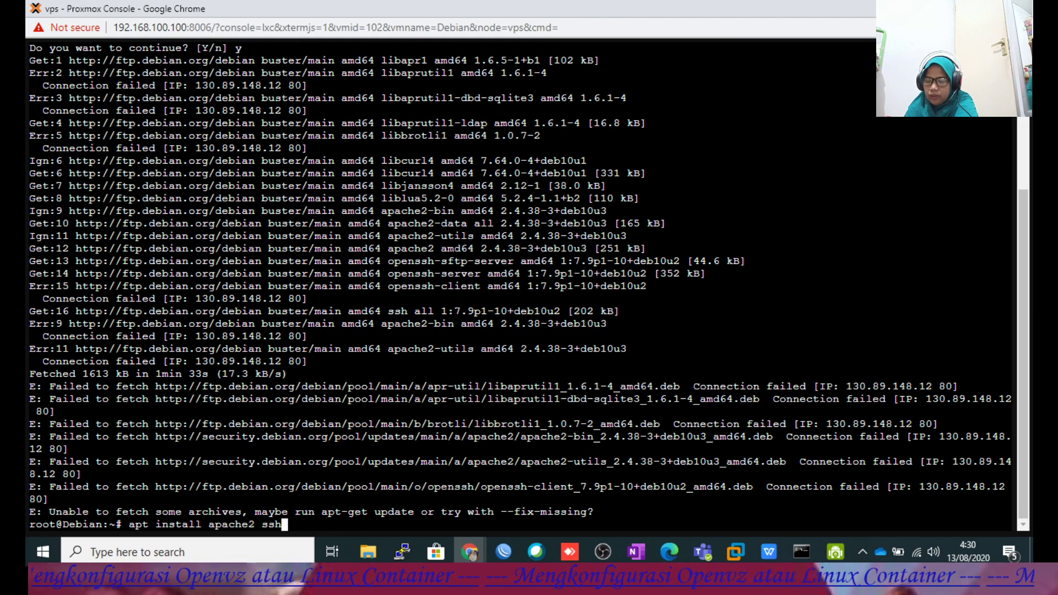
key("Return")
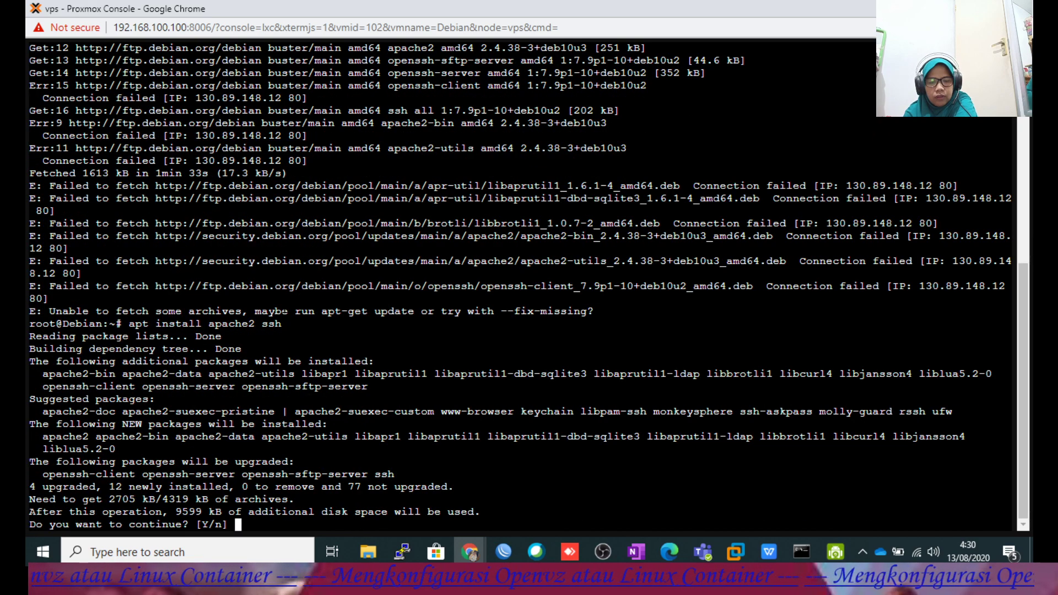
type("y")
key("Return")
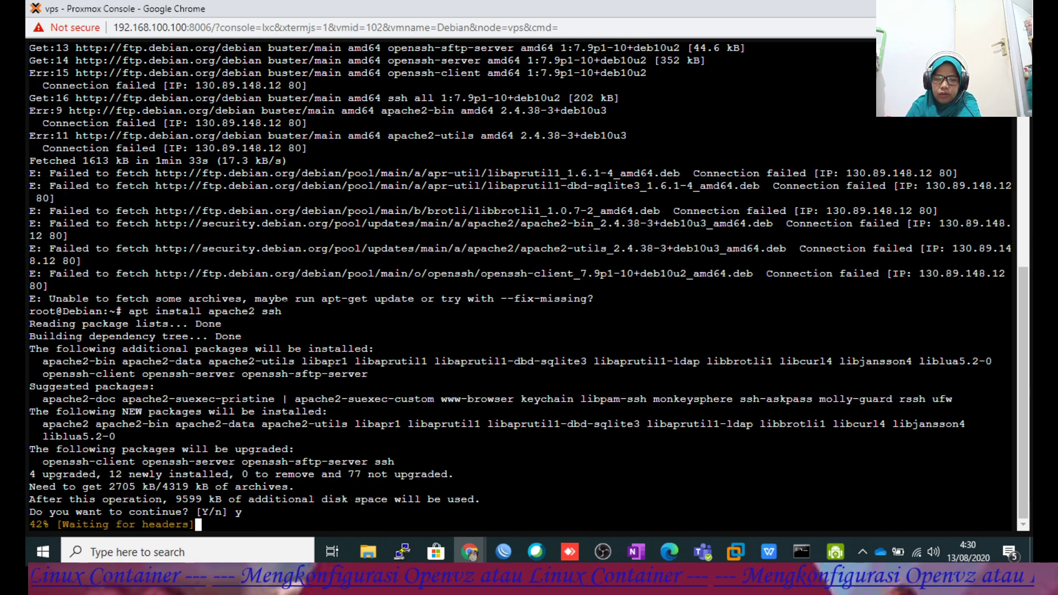
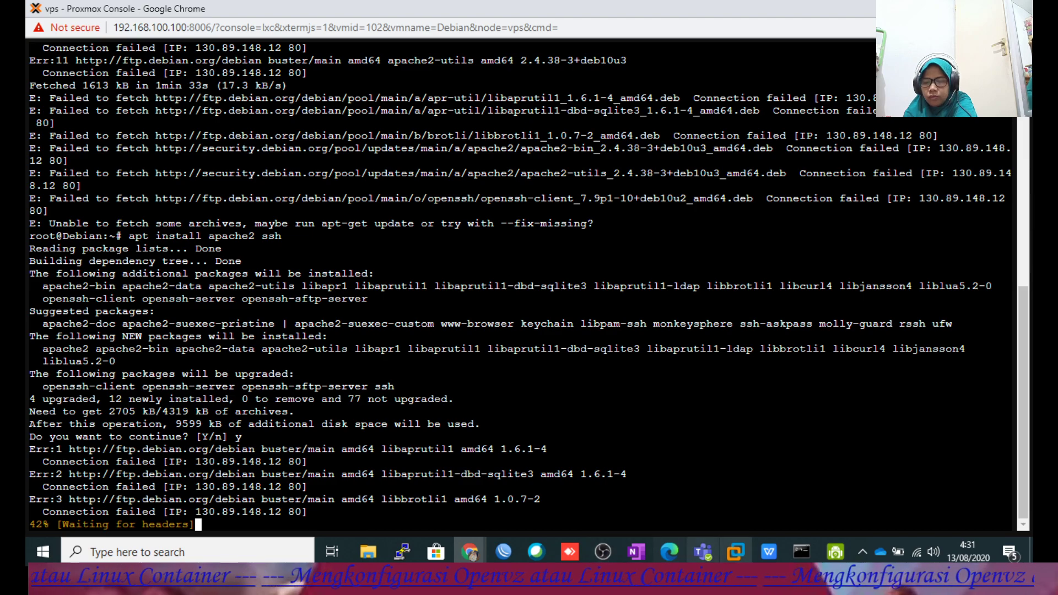
Bring the Konfigurasi vps.pdf guide forward, showing page 13 on creating an SSH user.
mouse_move(770, 558)
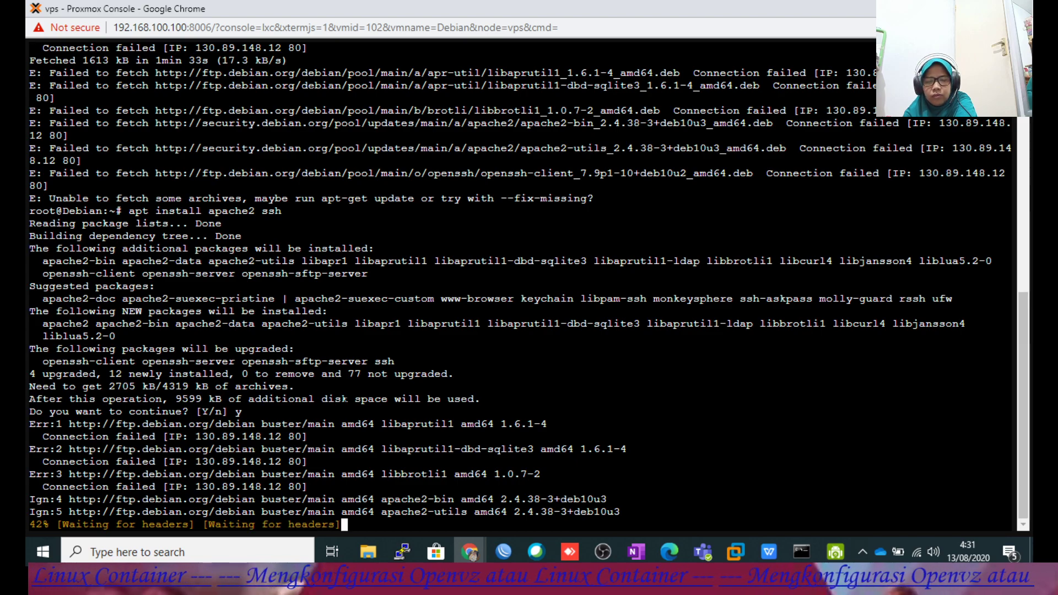
left_click(774, 551)
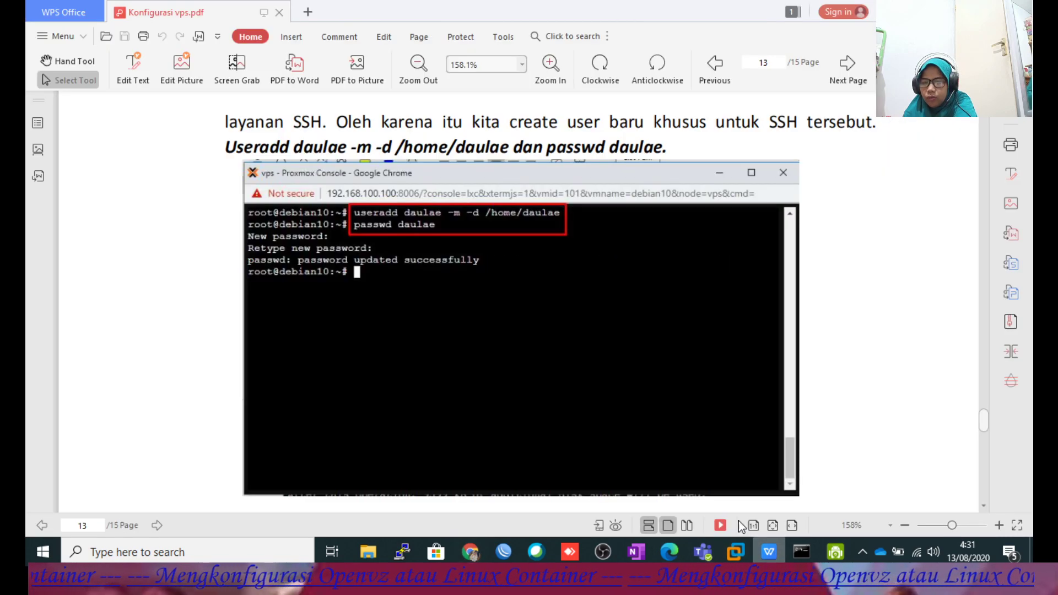
Review guide pages 12–14 on apache2/ssh install and verification, then return to the container 102 console.
scroll(490, 395, "up", 10)
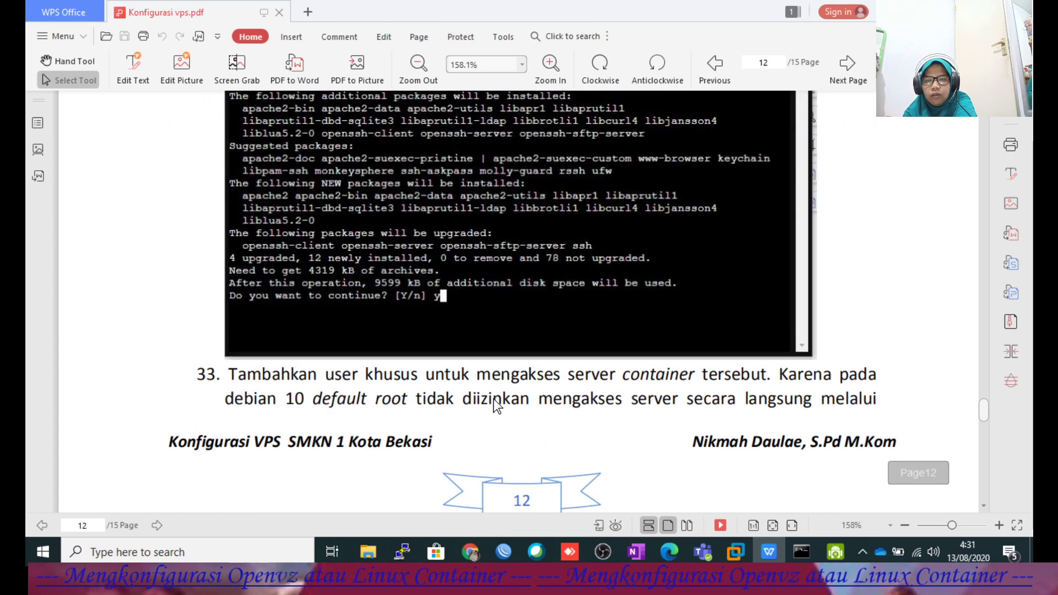
scroll(494, 398, "up", 4)
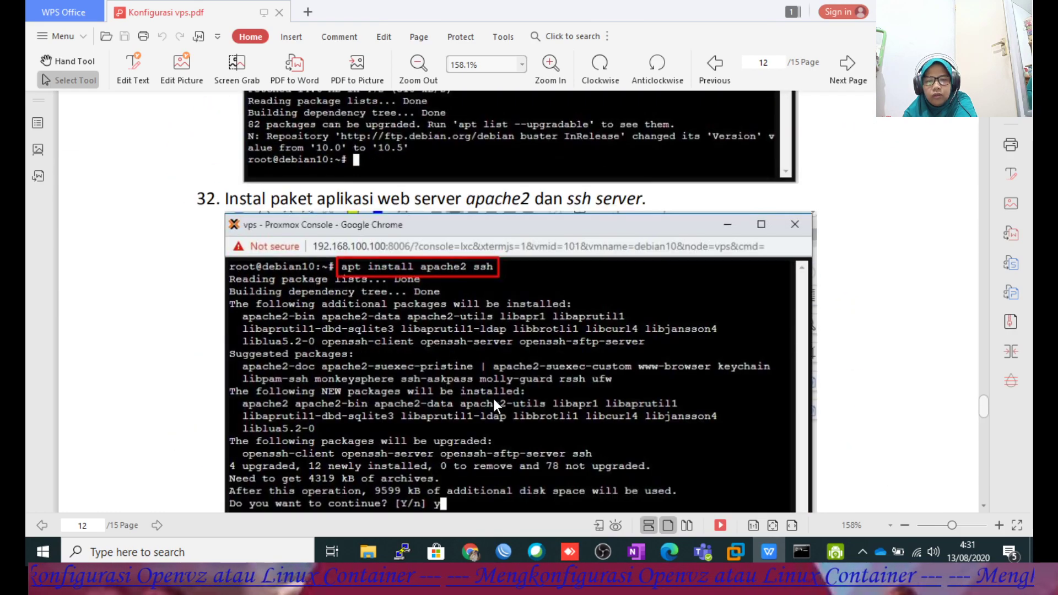
scroll(493, 398, "down", 12)
scroll(490, 395, "down", 6)
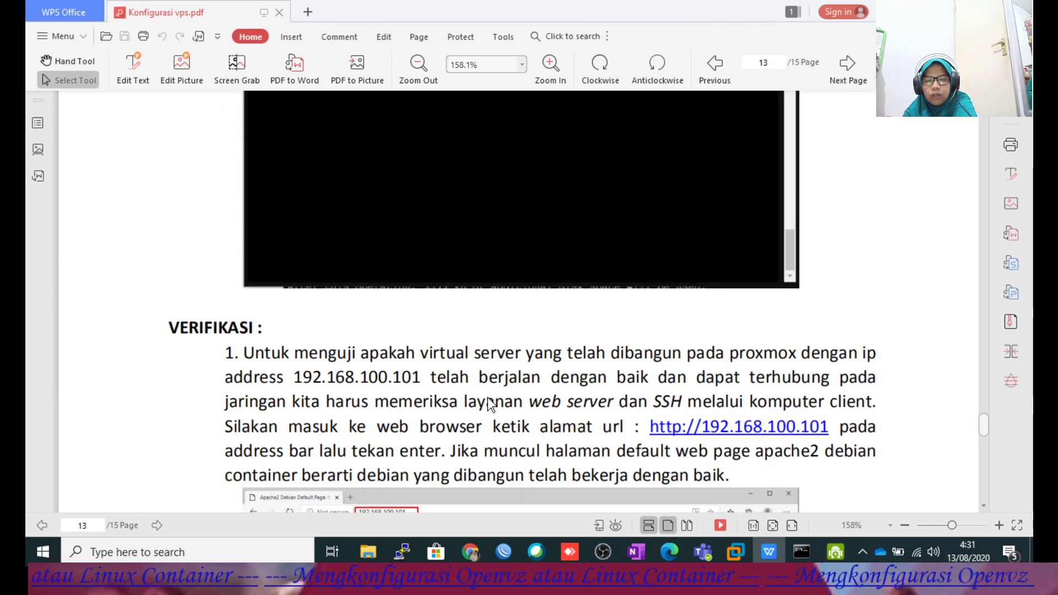
scroll(490, 403, "down", 3)
scroll(490, 404, "up", 3)
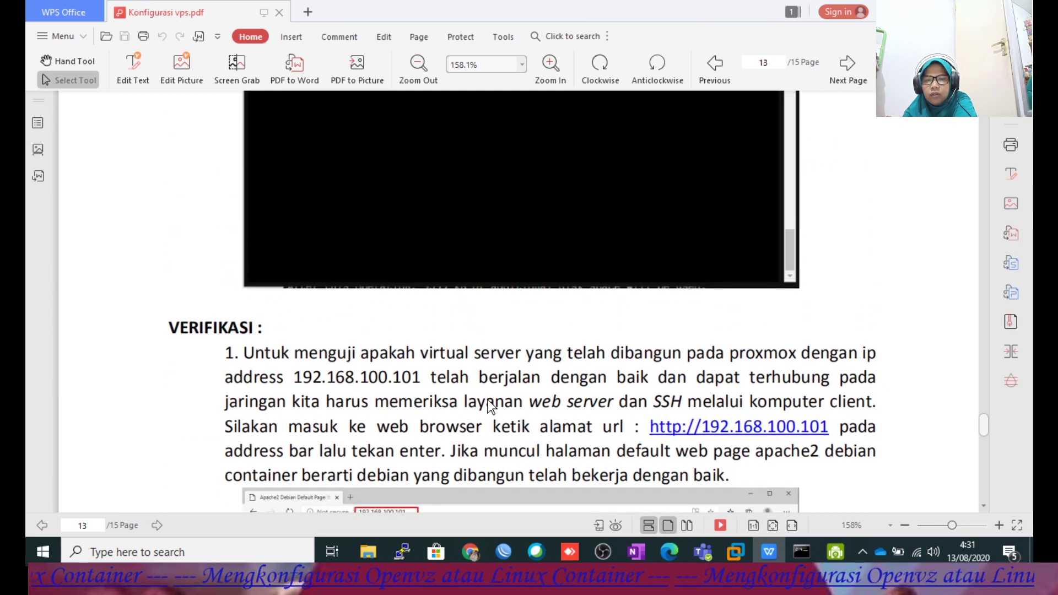
scroll(488, 399, "down", 6)
scroll(487, 397, "down", 10)
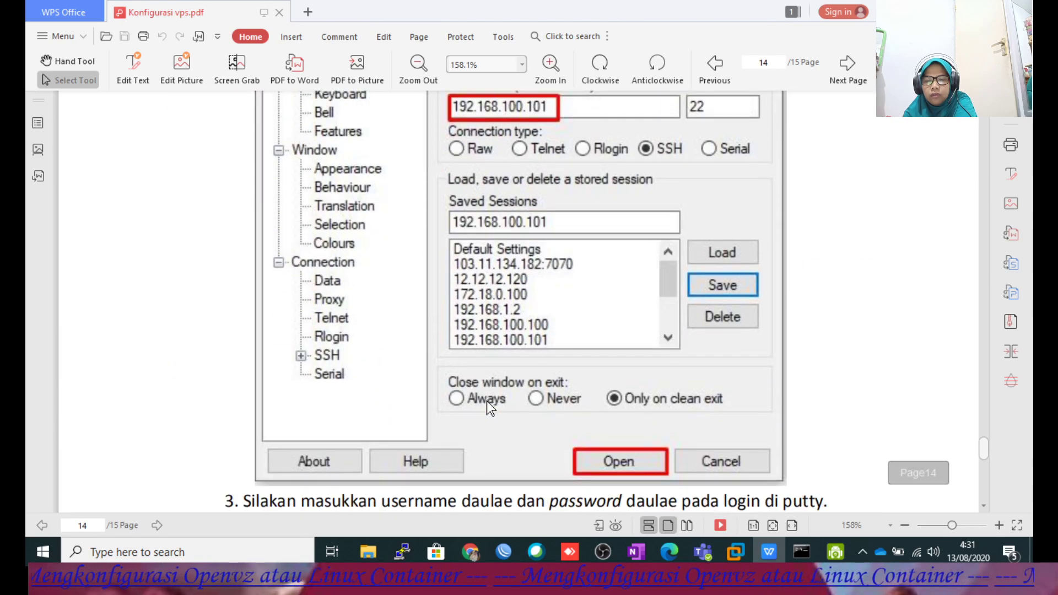
scroll(487, 401, "down", 9)
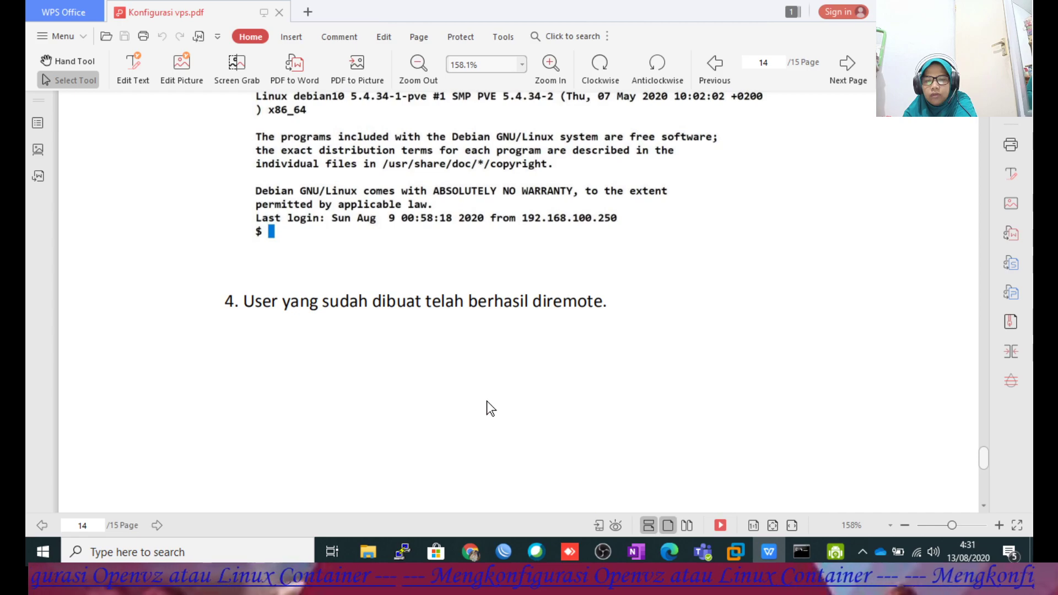
scroll(487, 401, "up", 12)
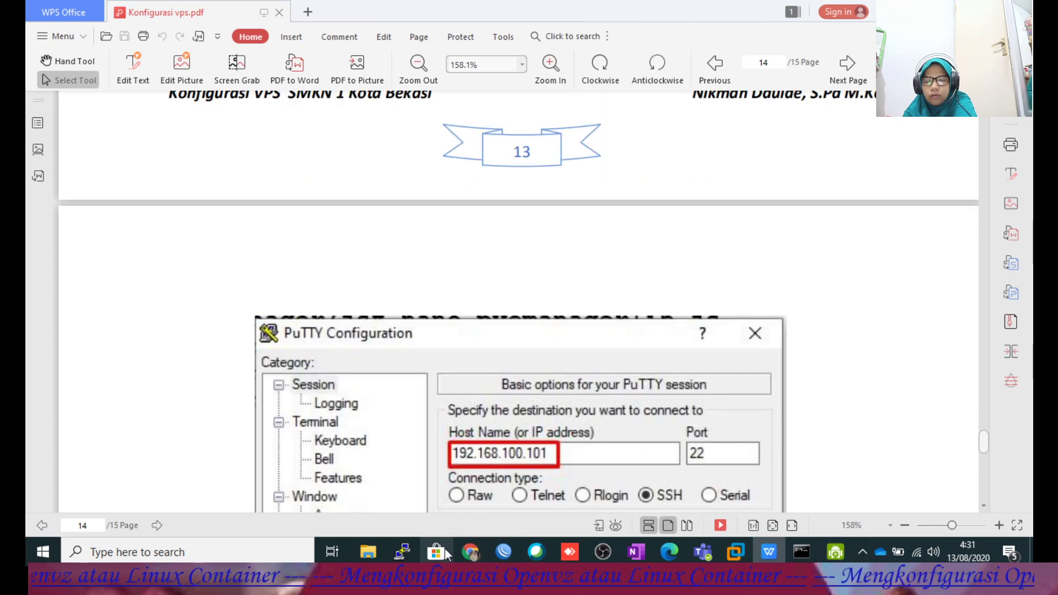
mouse_move(470, 551)
left_click(491, 511)
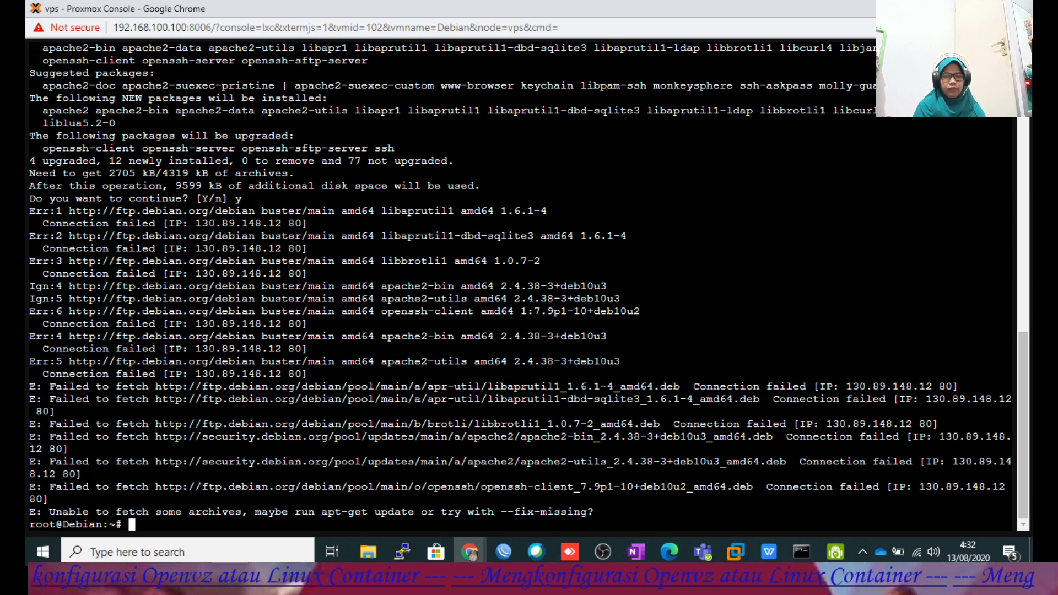
Clear the container console and run apt update to fetch the buster package lists.
type("r")
key("Return")
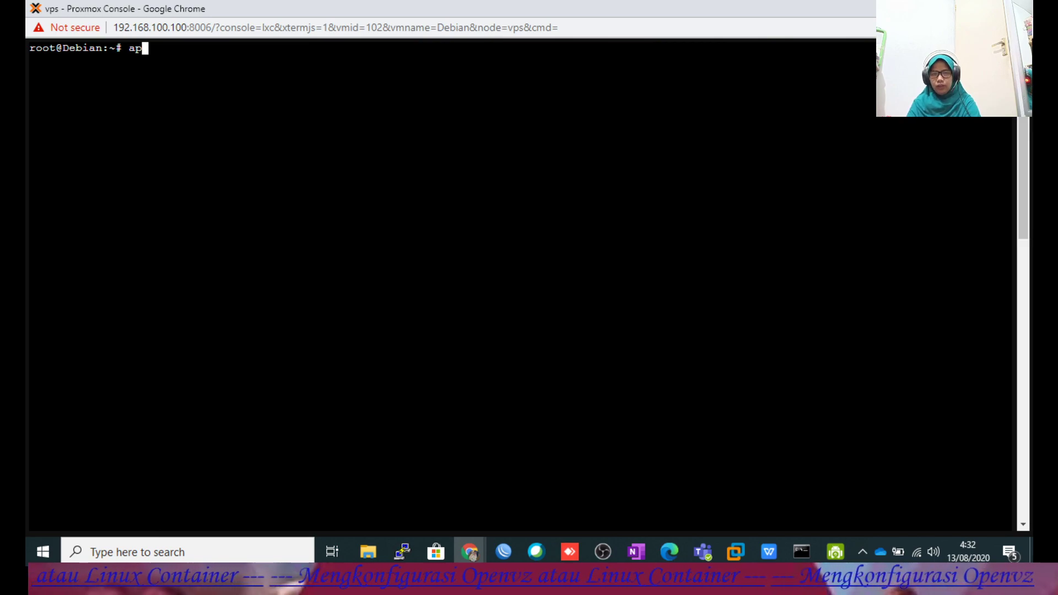
type("apt update")
key("Return")
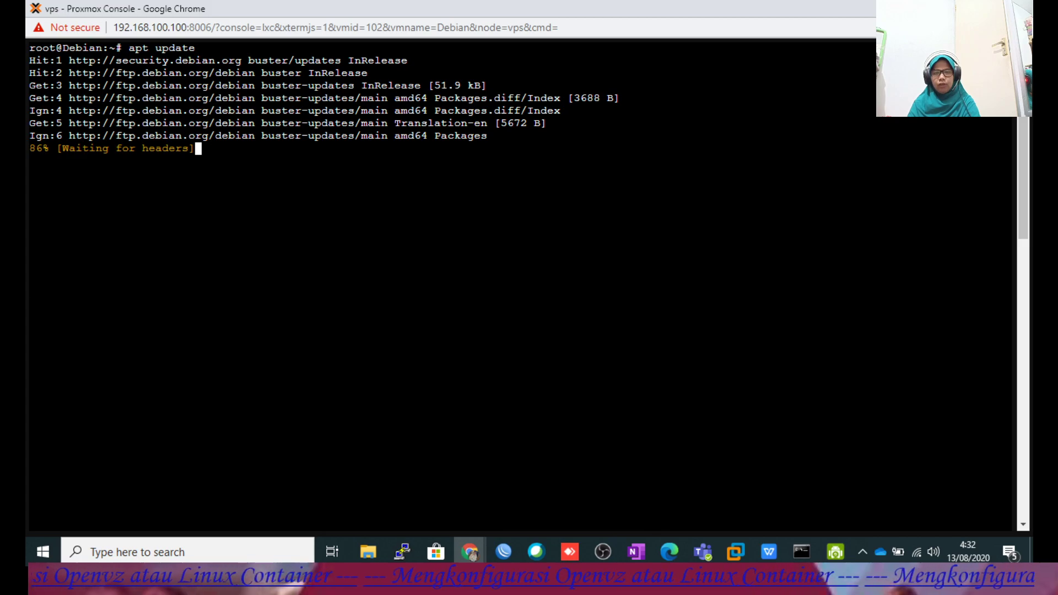
left_click(469, 548)
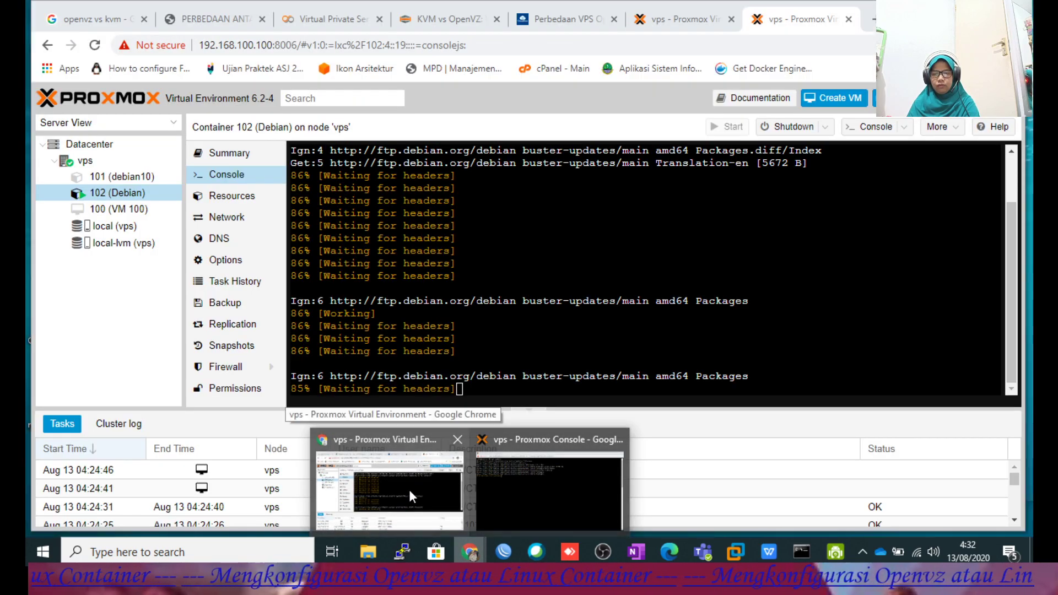
Close the finished template download log in the Proxmox web interface.
left_click(409, 489)
left_click(641, 20)
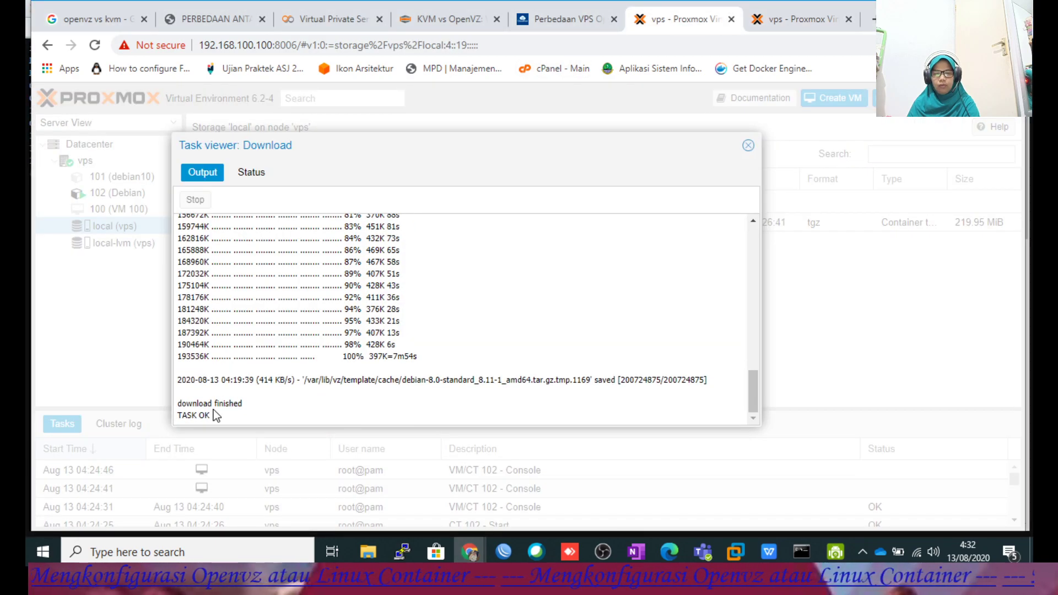
scroll(291, 366, "up", 5)
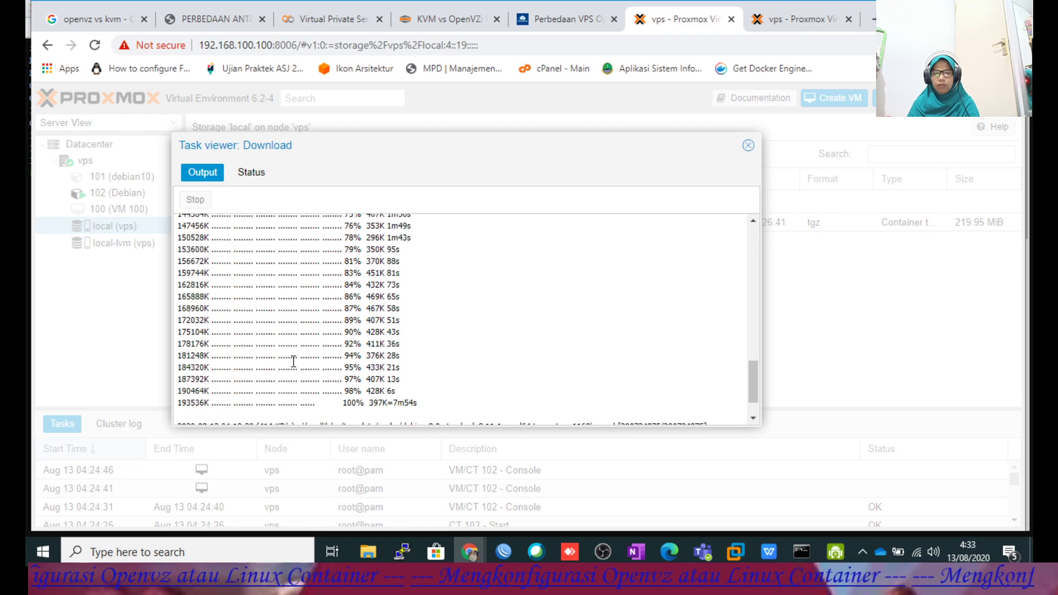
scroll(290, 349, "down", 5)
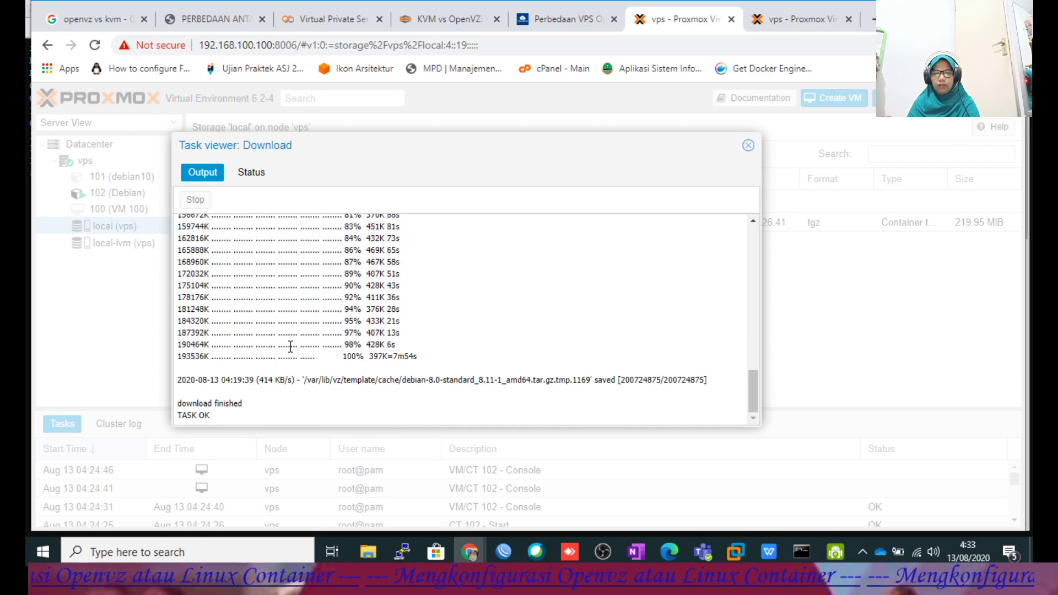
left_click(748, 145)
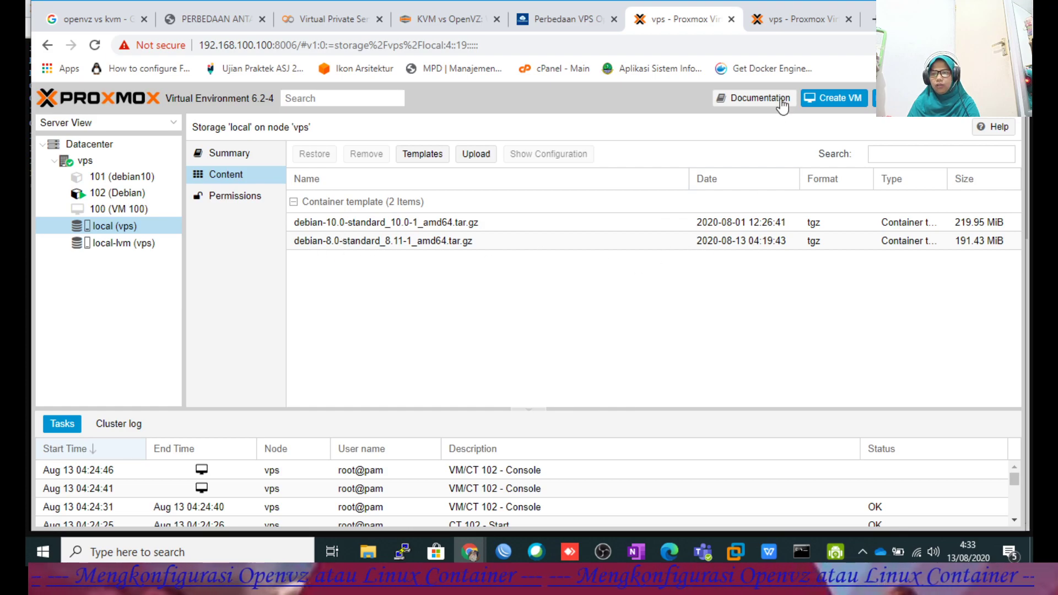
Check container 102's console progress, then return to the Proxmox web interface.
left_click(799, 18)
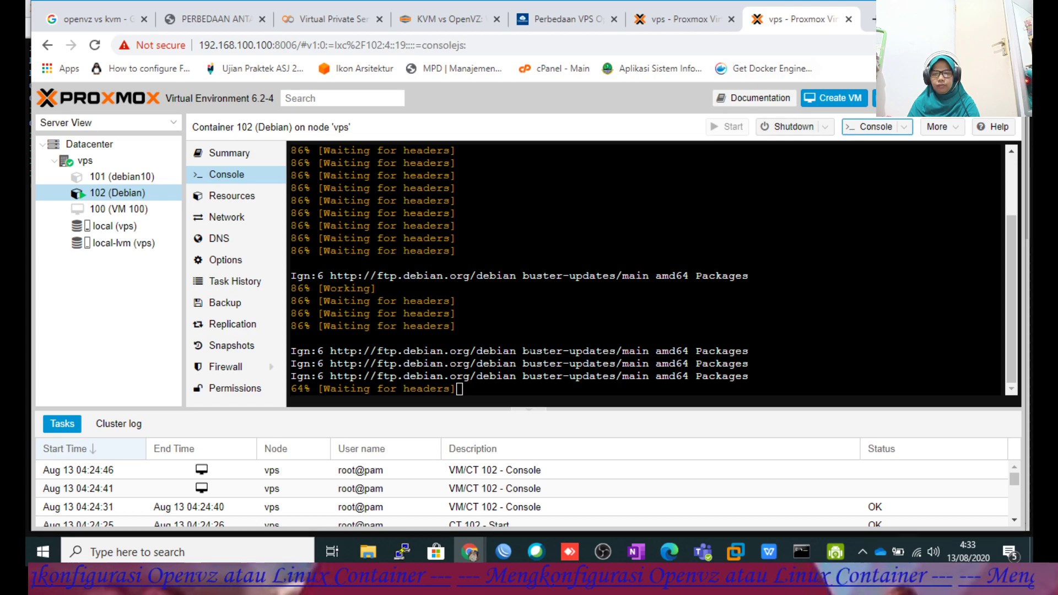
mouse_move(469, 552)
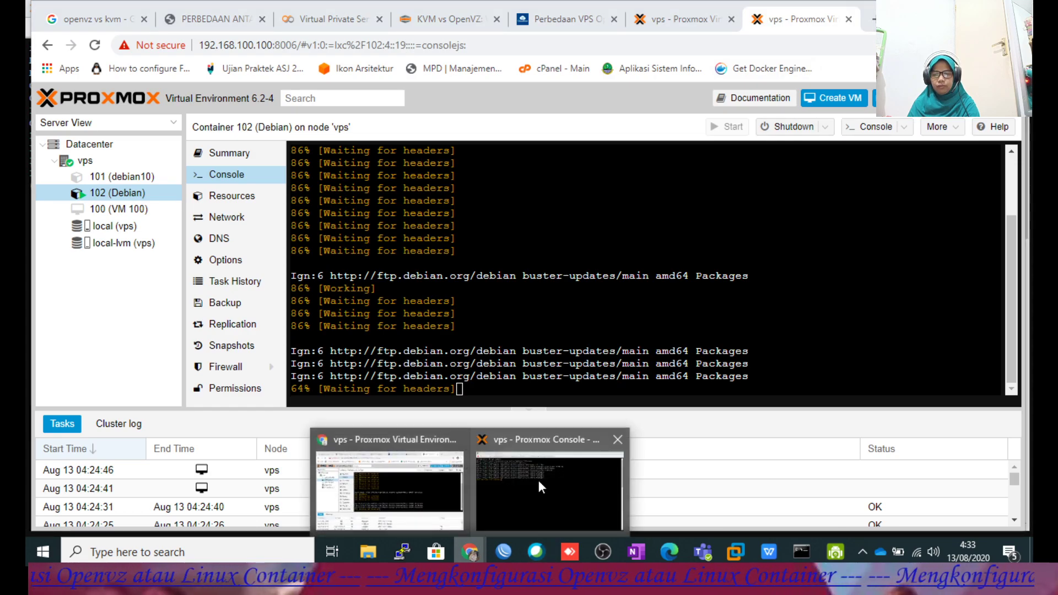
left_click(537, 480)
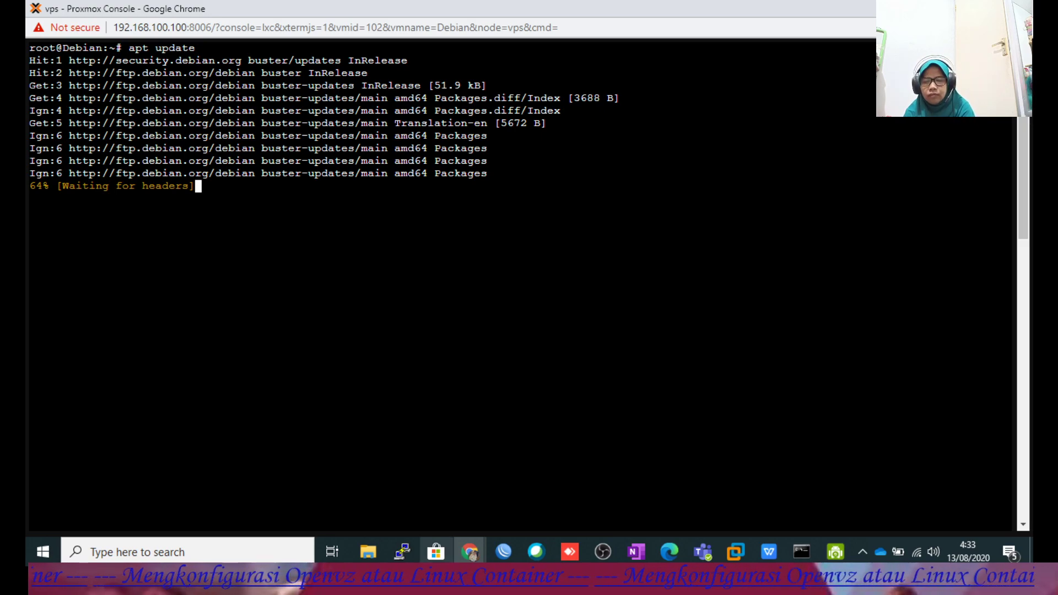
left_click(469, 551)
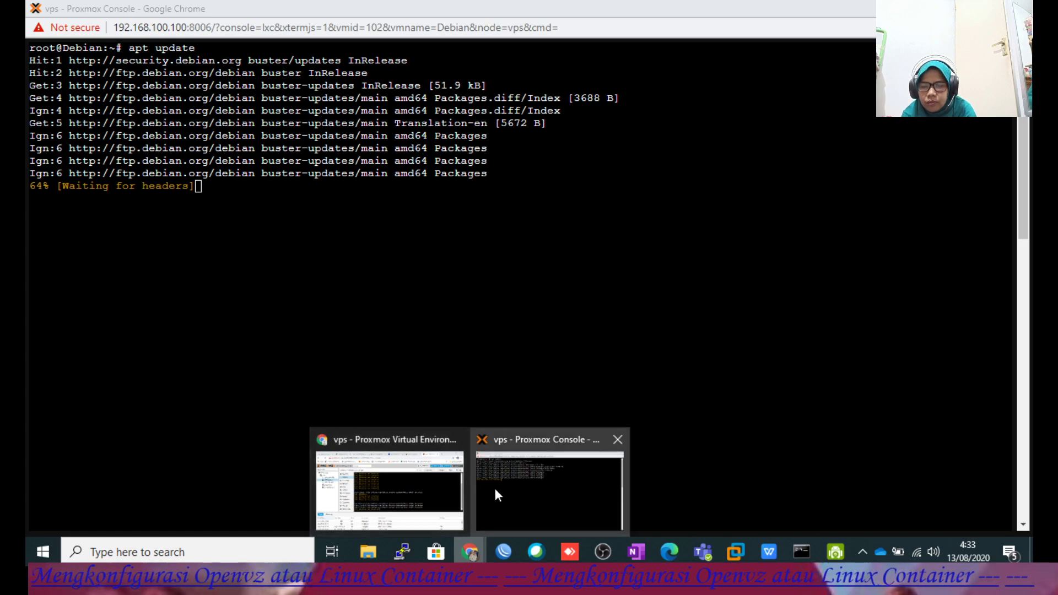
left_click(434, 488)
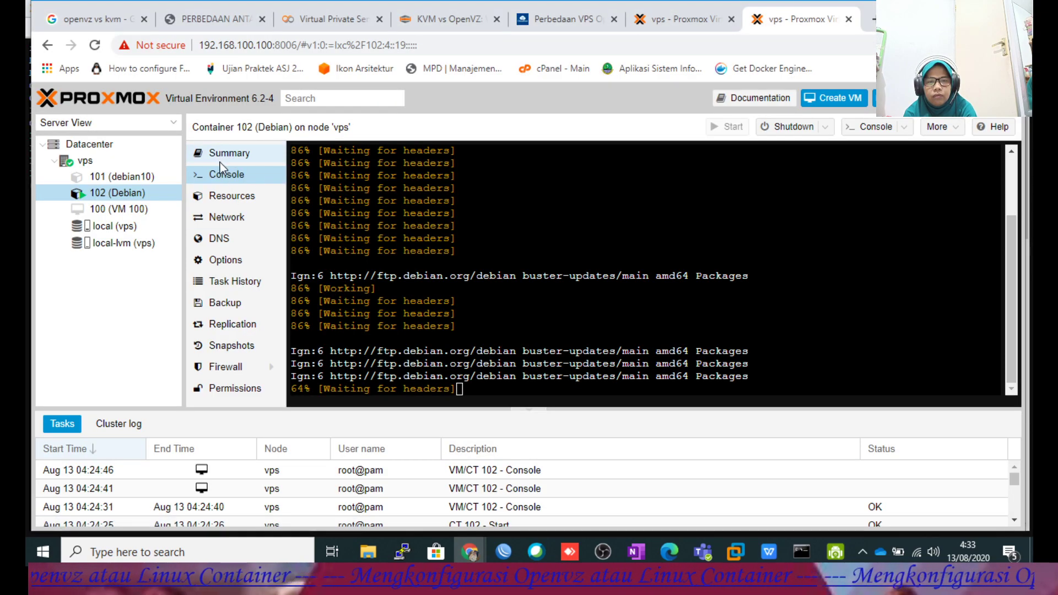
Review container 102's Summary, Network, DNS and Options pages.
left_click(221, 154)
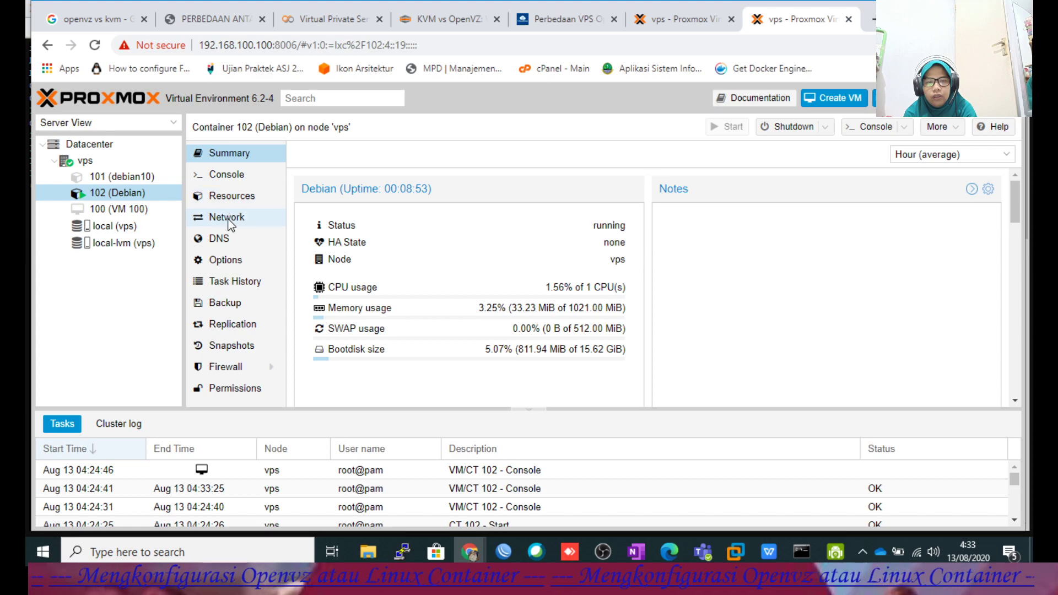
left_click(240, 216)
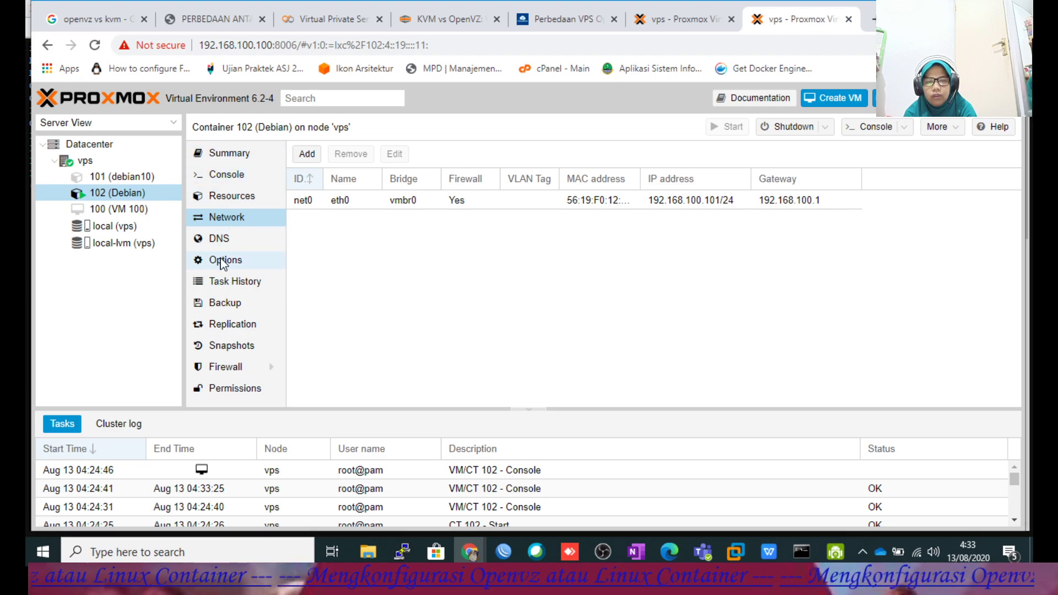
left_click(220, 238)
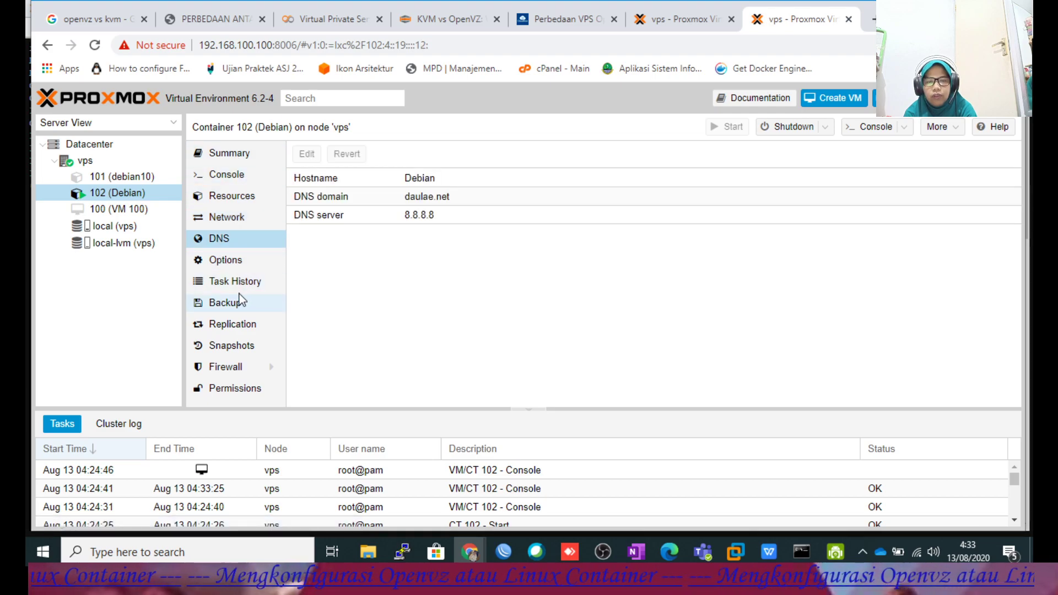
left_click(229, 266)
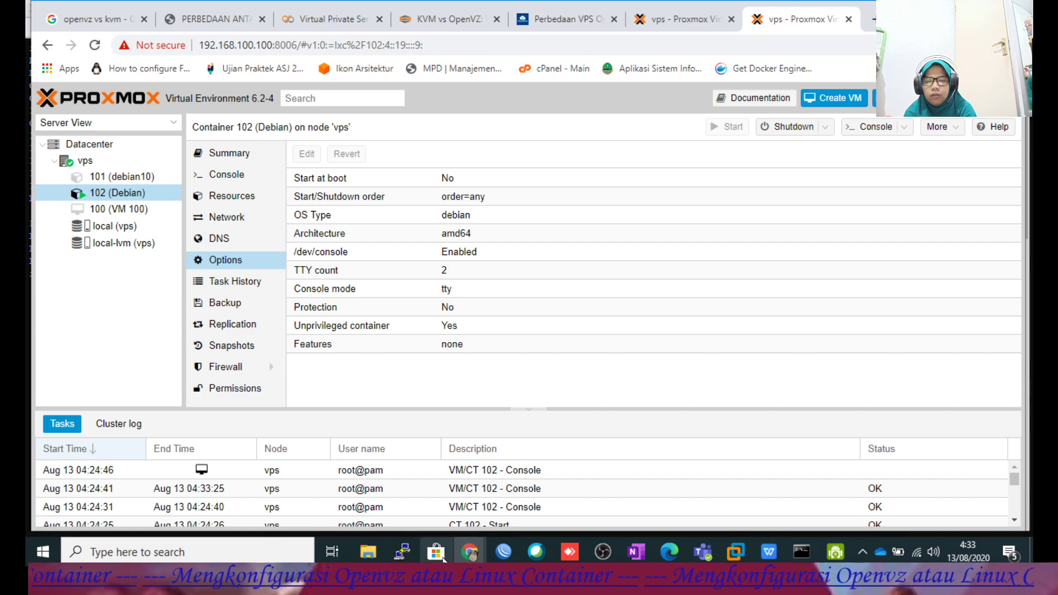
Rerun apt update in container 102's console from command history.
mouse_move(477, 534)
left_click(523, 490)
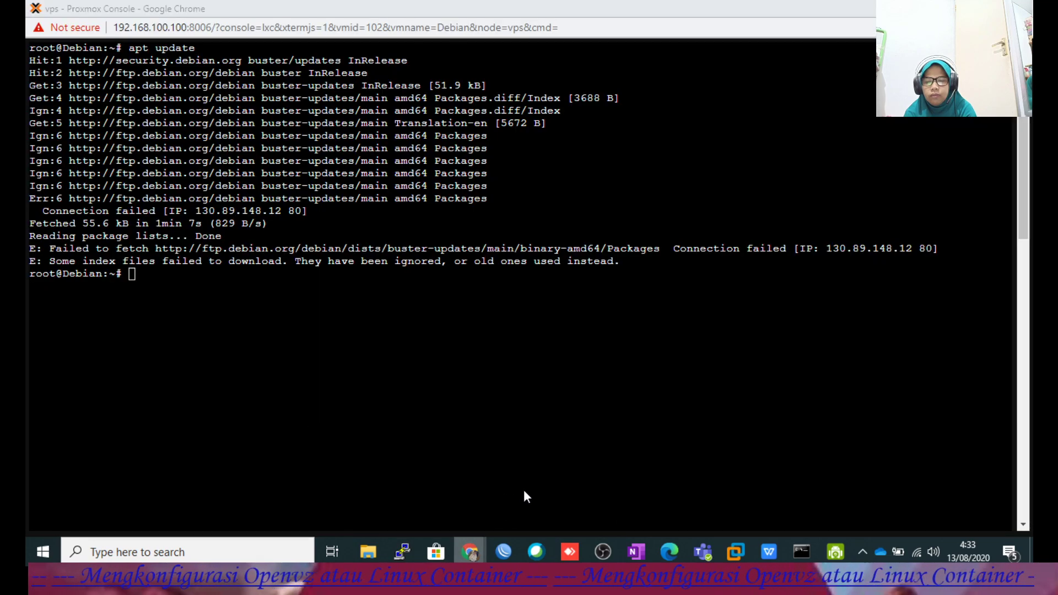
key("Up")
key("Return")
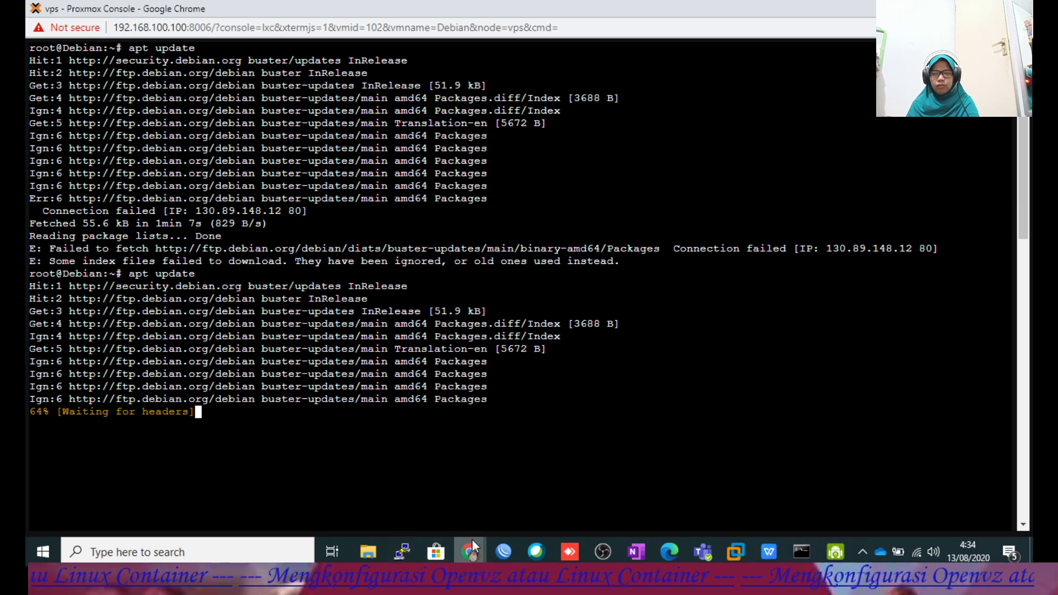
After the update fails, clear the terminal and recall apt update at the prompt.
mouse_move(471, 548)
mouse_move(451, 526)
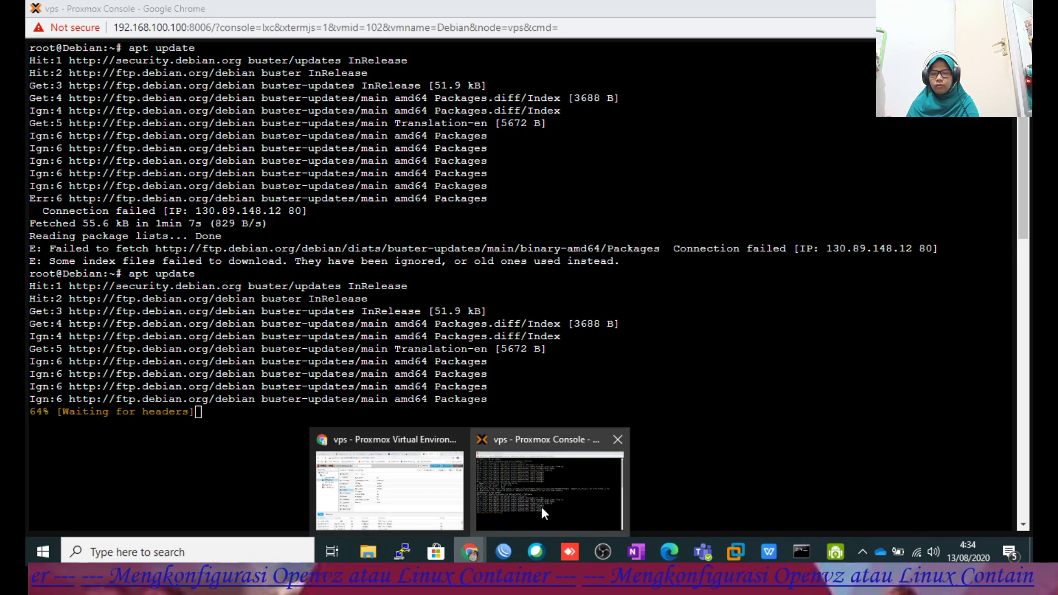
left_click(549, 490)
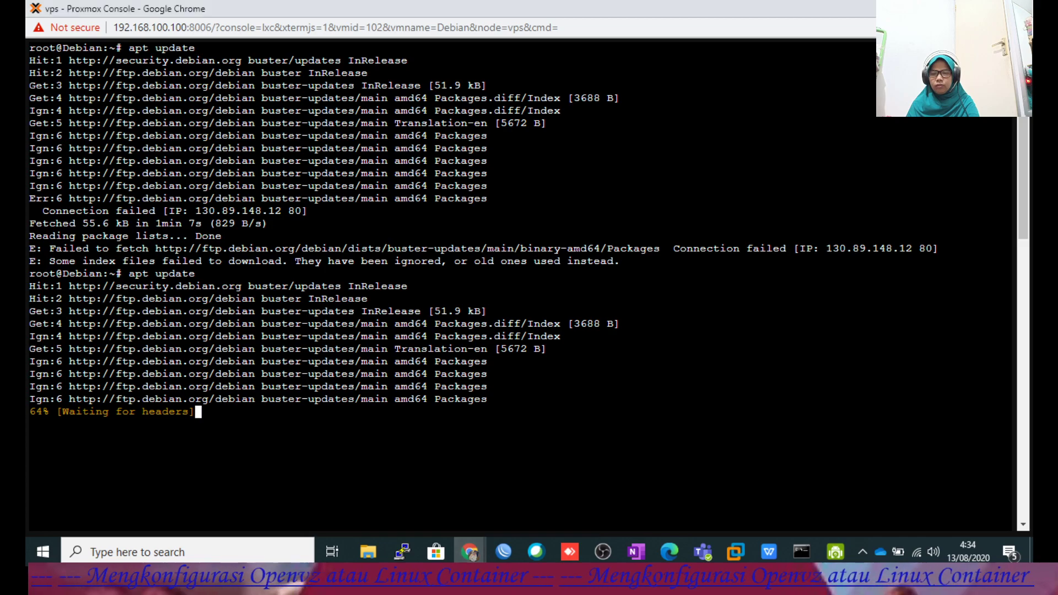
mouse_move(469, 551)
mouse_move(424, 516)
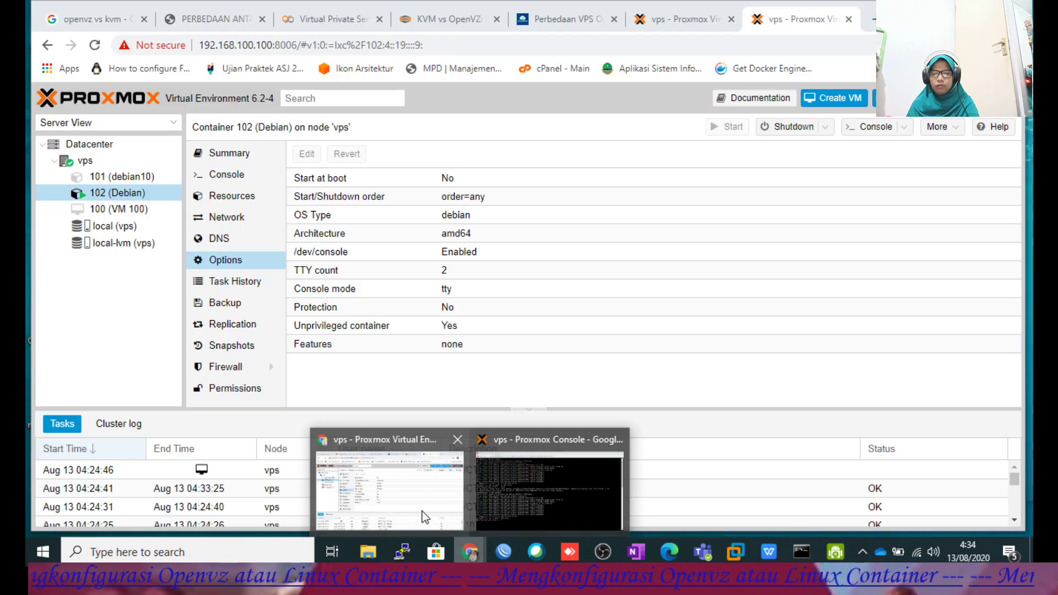
mouse_move(519, 507)
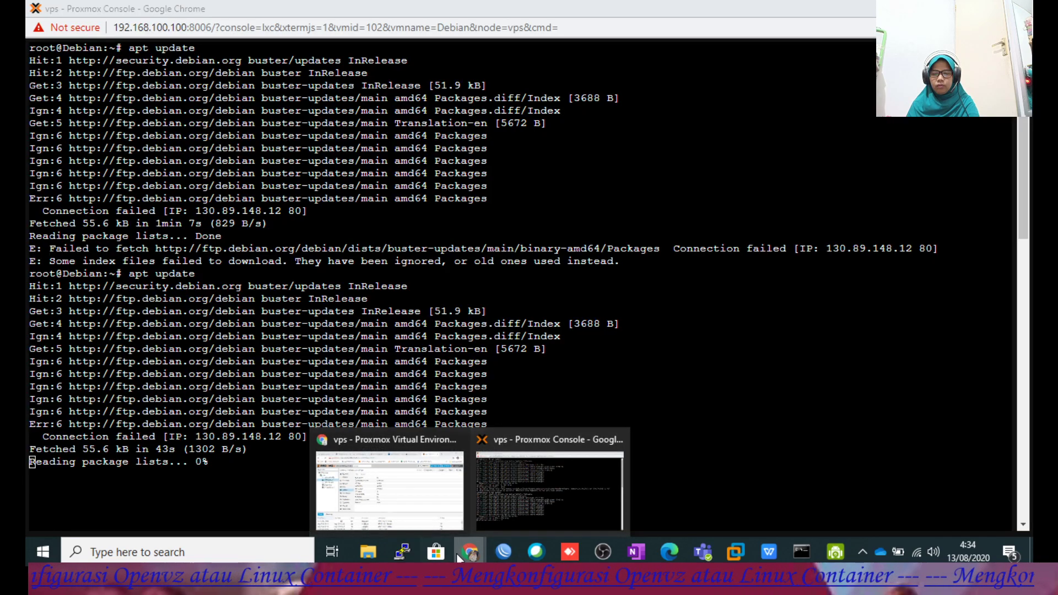
left_click(519, 507)
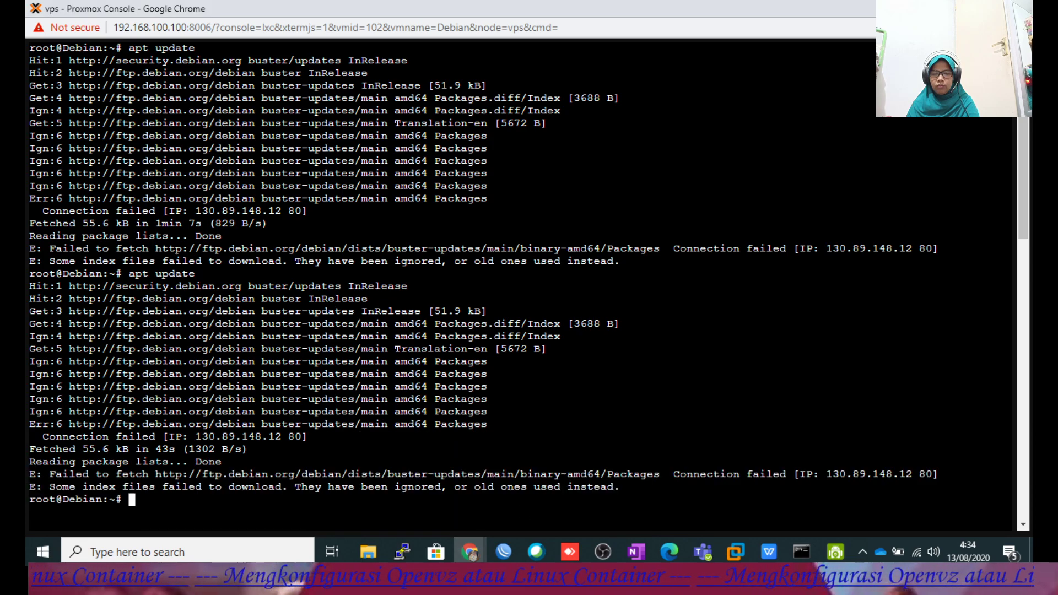
type("clear")
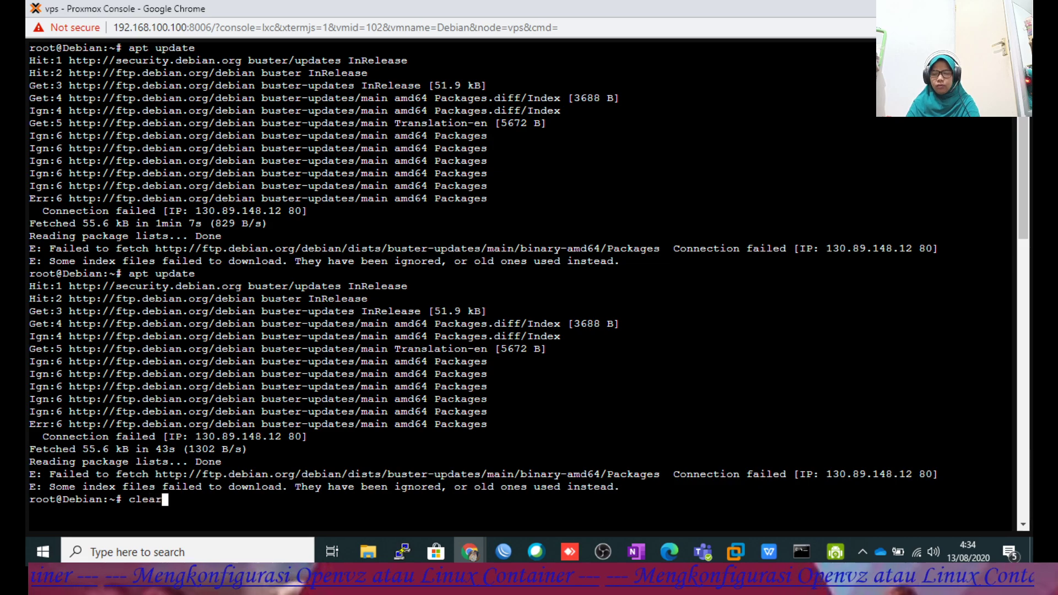
key("Return")
key("Up")
key("Up")
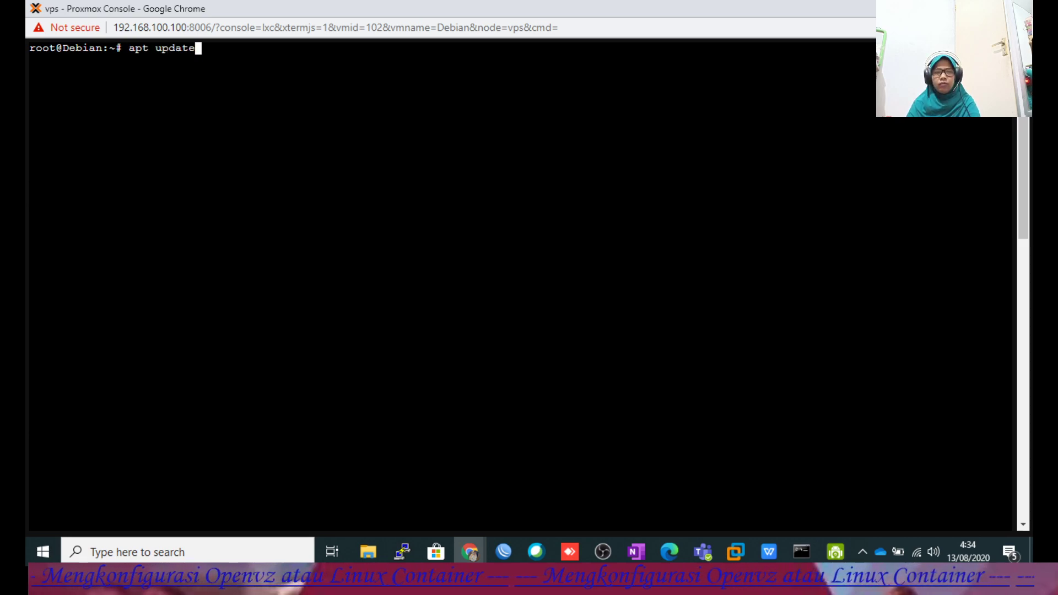
Rerun apt install apache2 ssh from history and confirm with y.
key("Up")
key("Up")
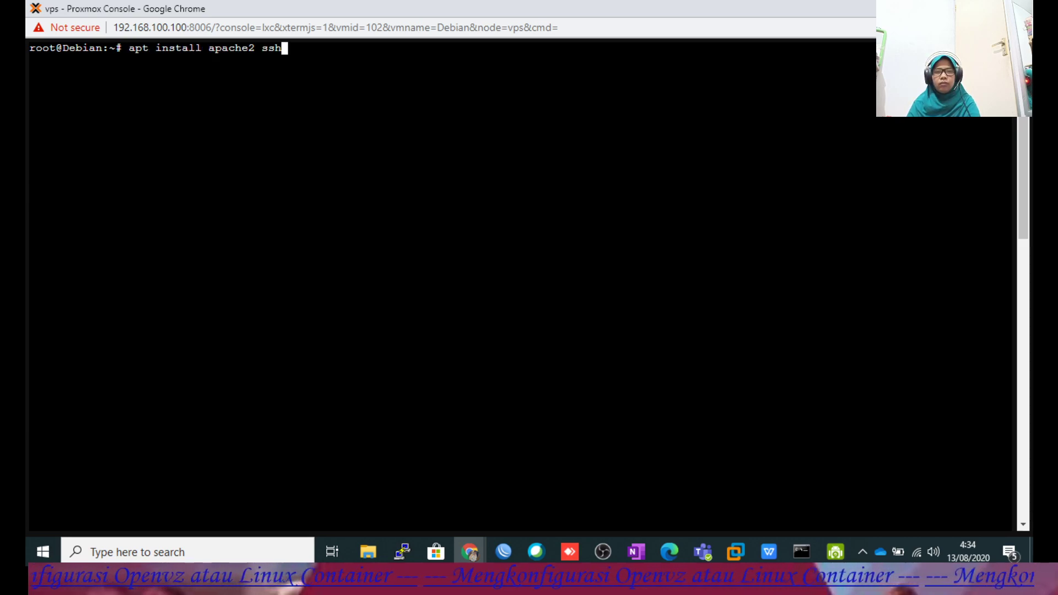
key("Return")
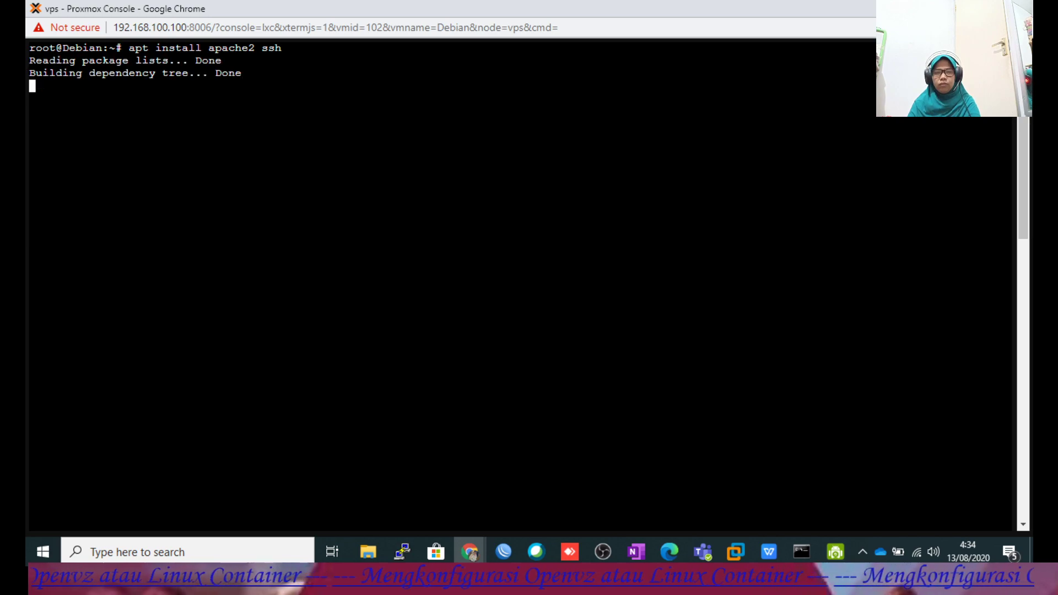
type("y")
key("Return")
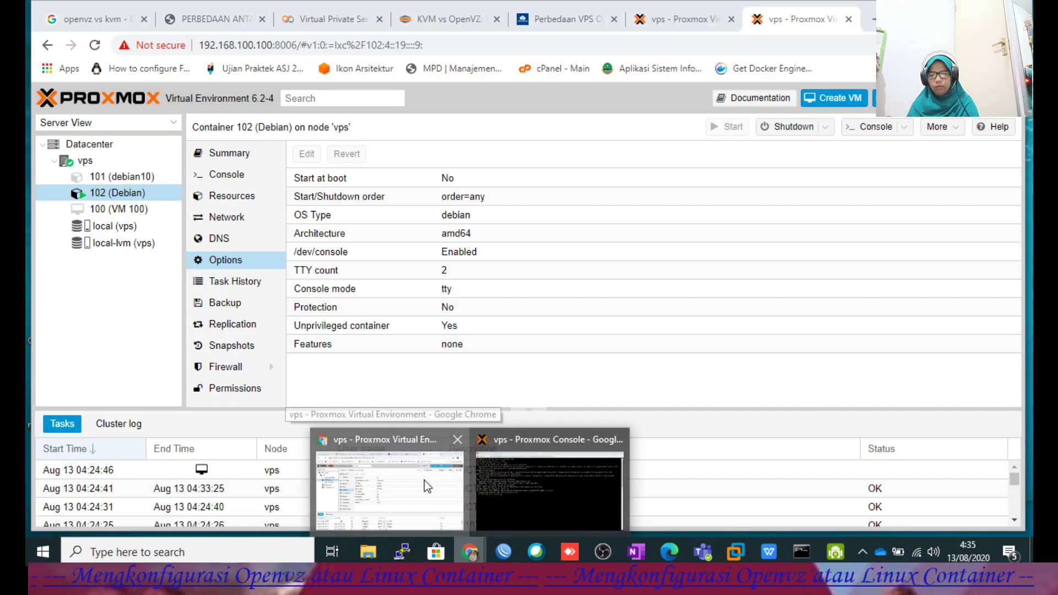
left_click(426, 486)
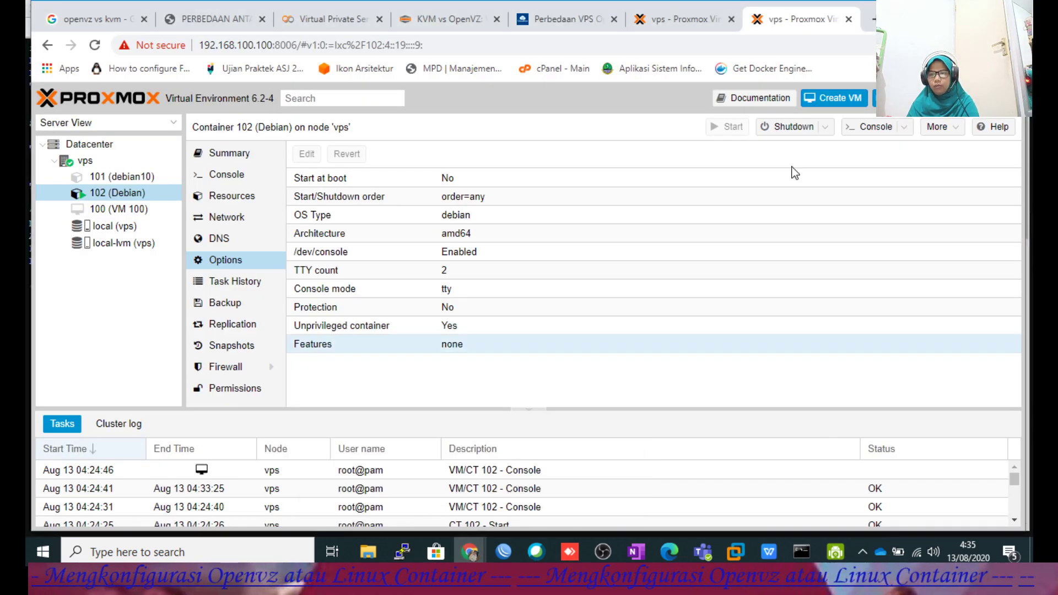
Search Google for 'repository debian 10' and open the LinuxSec result in a new tab.
key("ctrl+t")
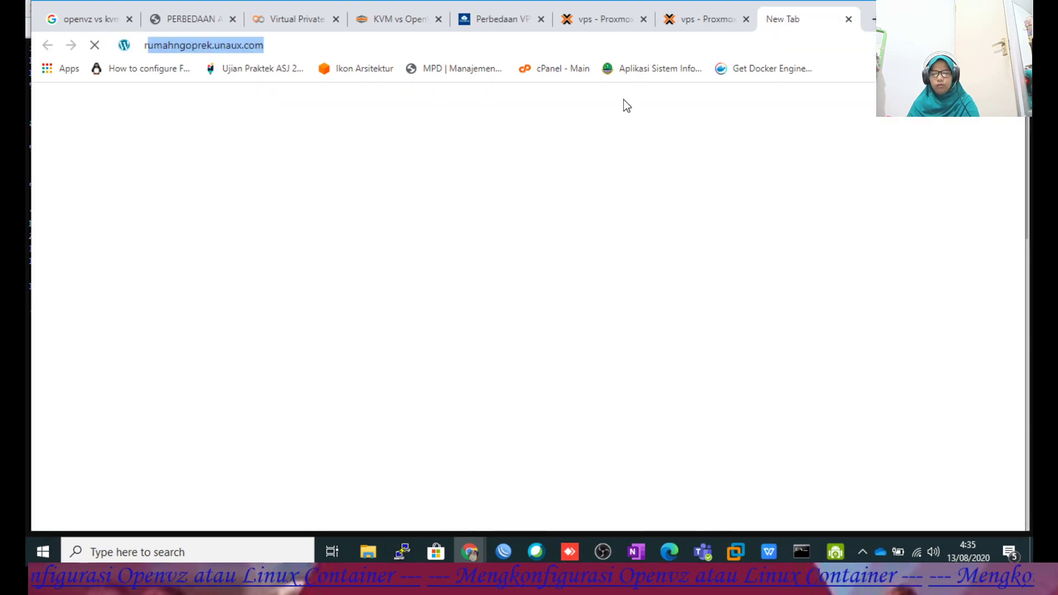
type("reposit")
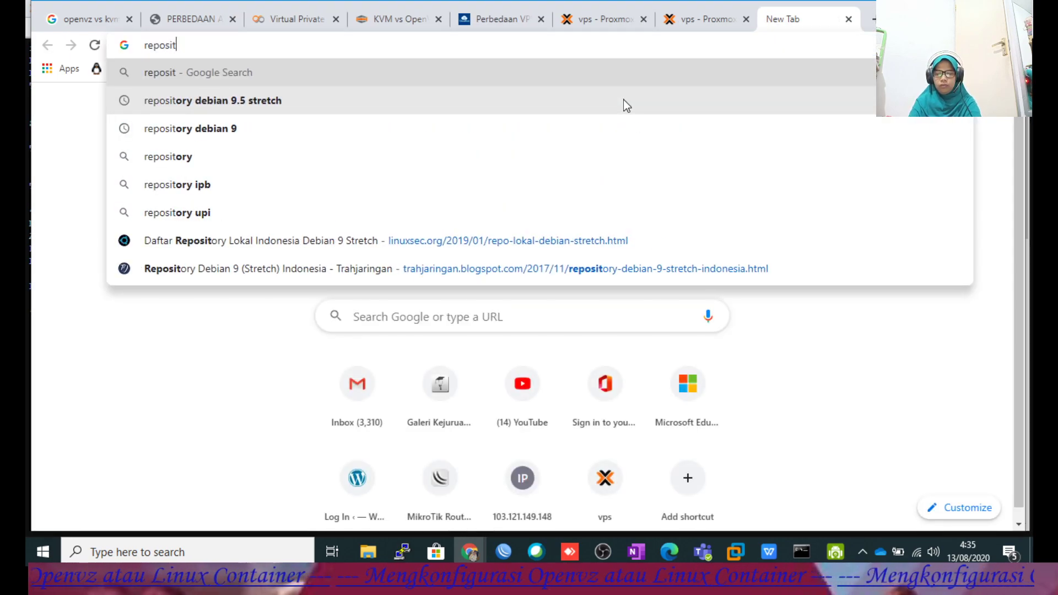
type("ory deb")
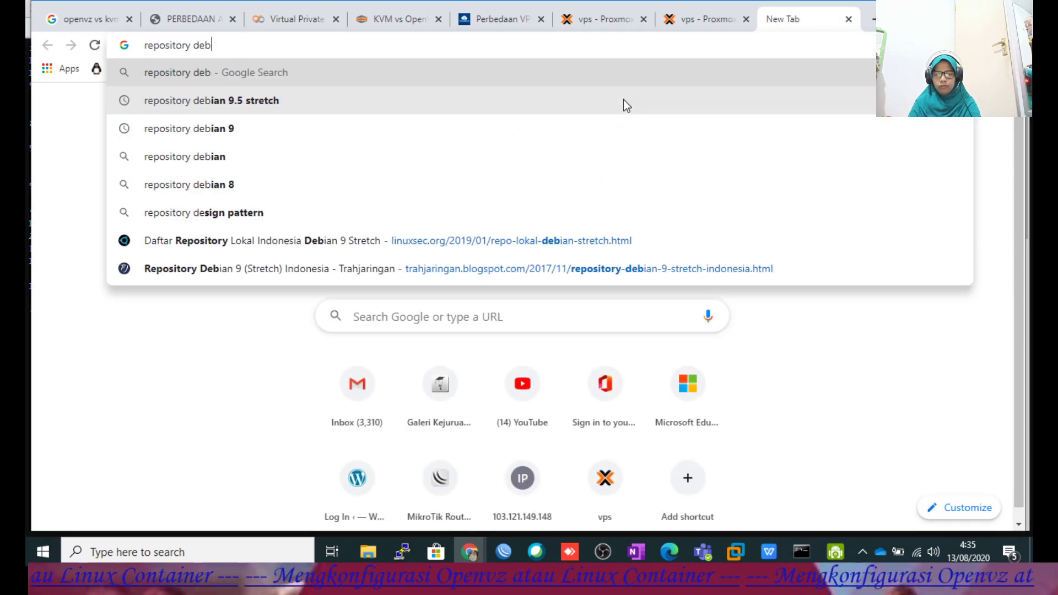
type("ian 10")
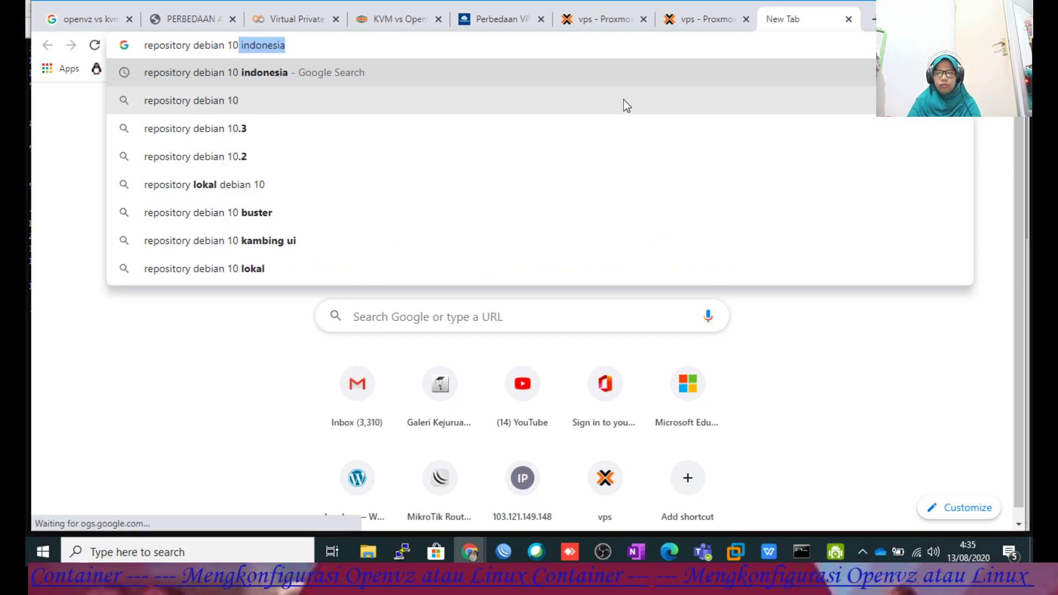
key("Return")
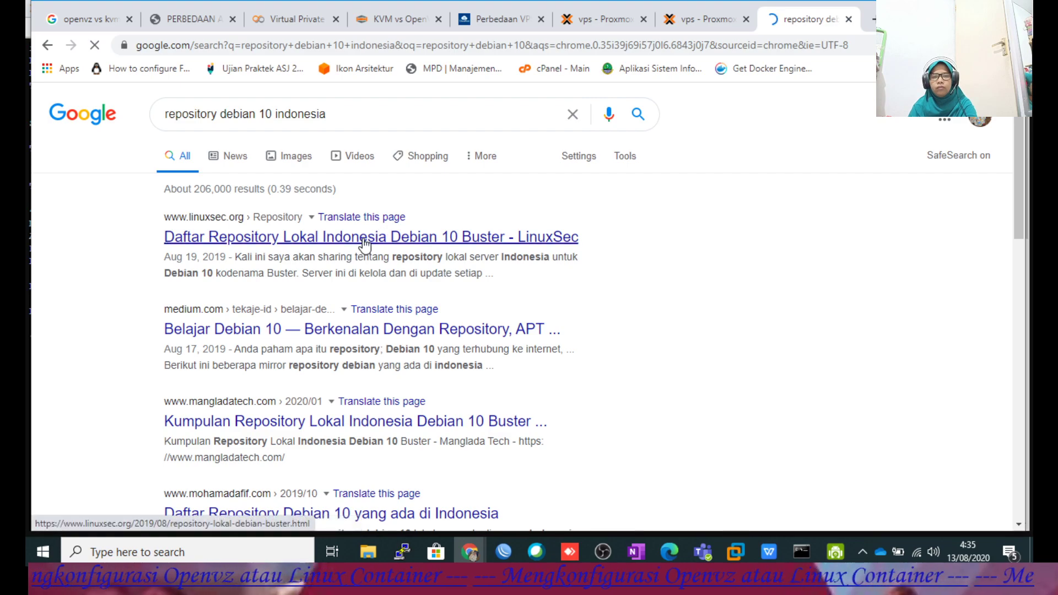
right_click(363, 234)
left_click(396, 244)
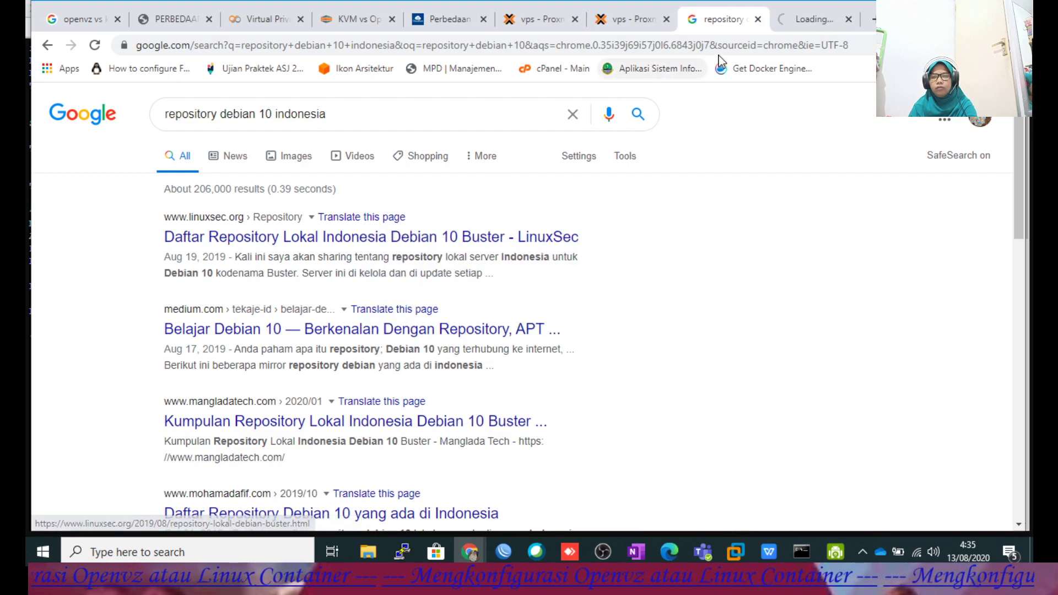
Copy the three Kambing UI deb lines from the LinuxSec article and return to the console.
left_click(812, 19)
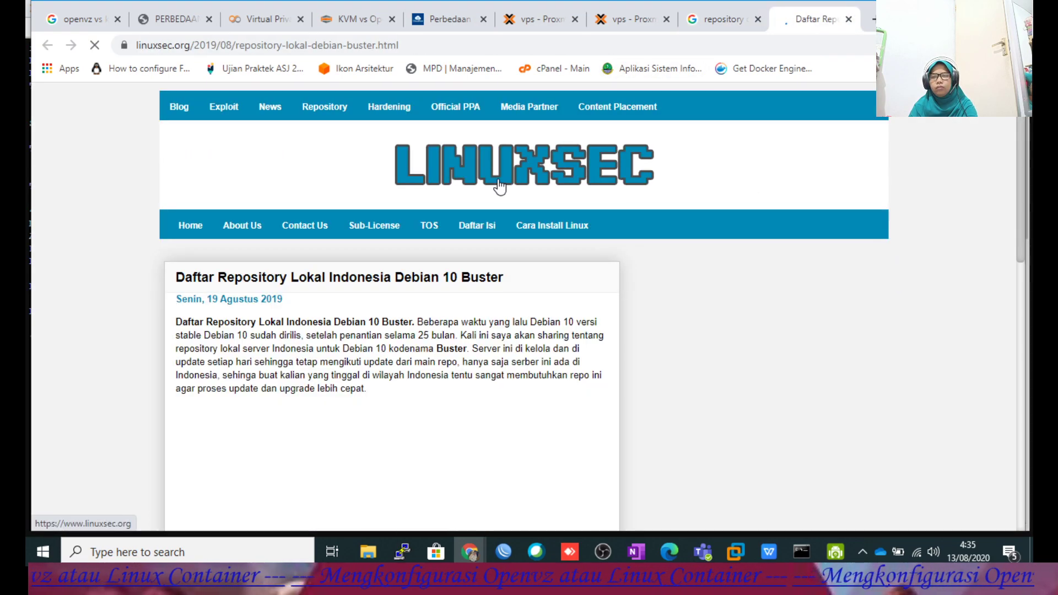
scroll(491, 278, "down", 6)
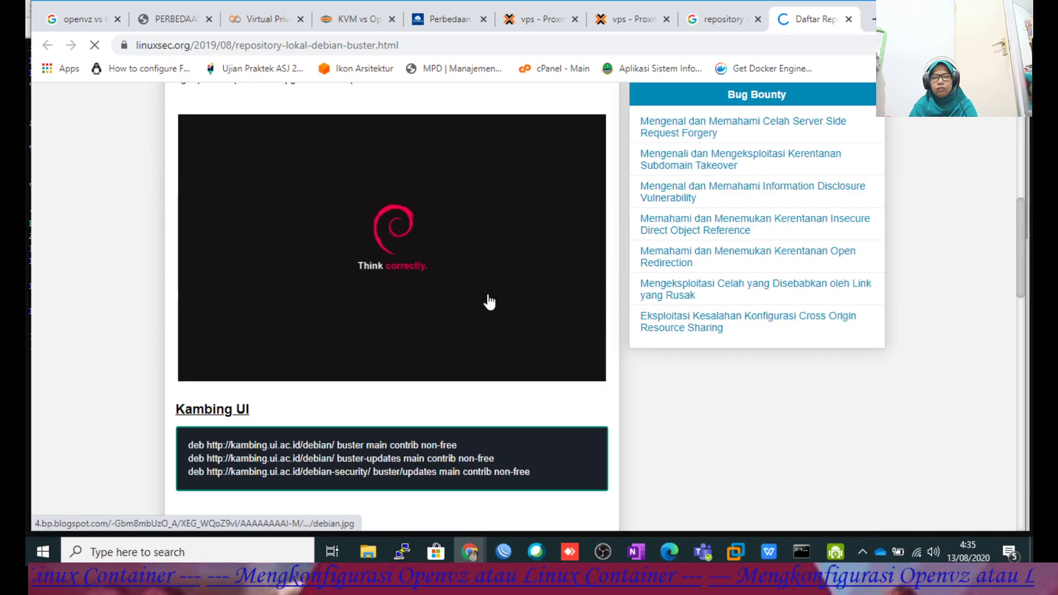
scroll(489, 300, "down", 2)
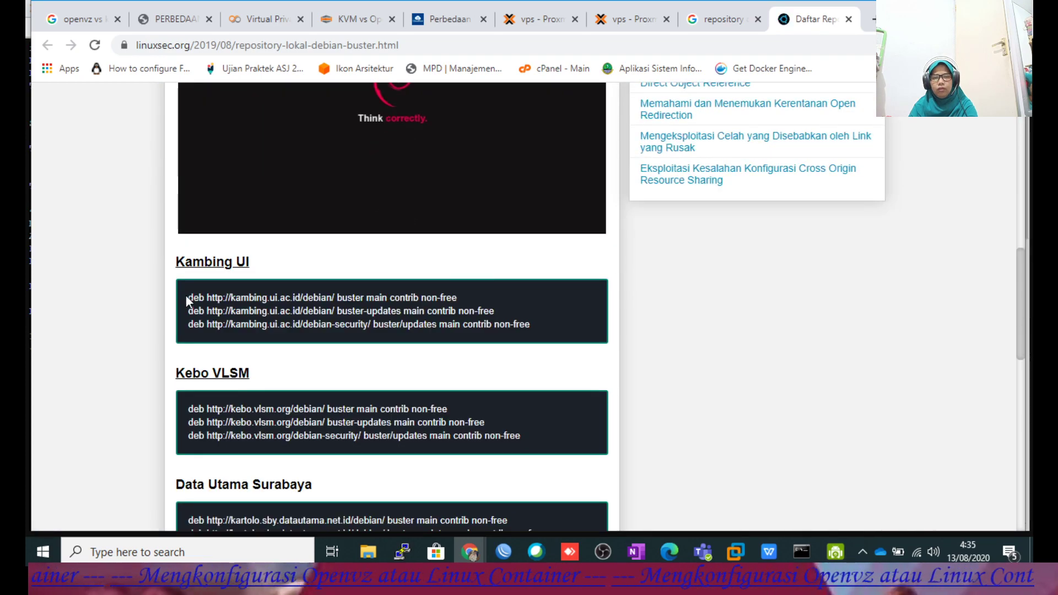
left_click_drag(188, 297, 540, 324)
key("ctrl+c")
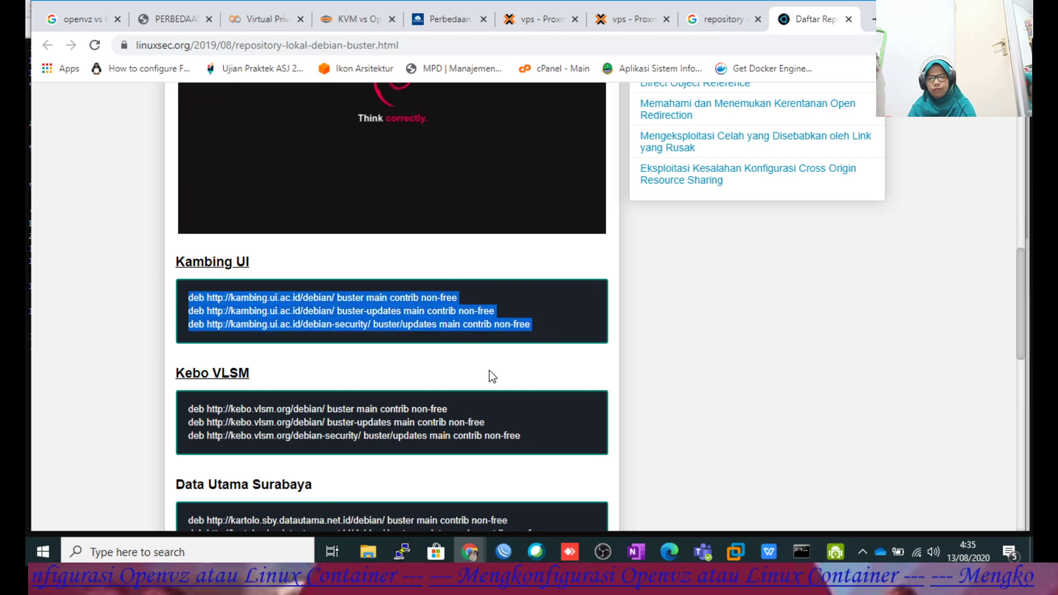
left_click(471, 551)
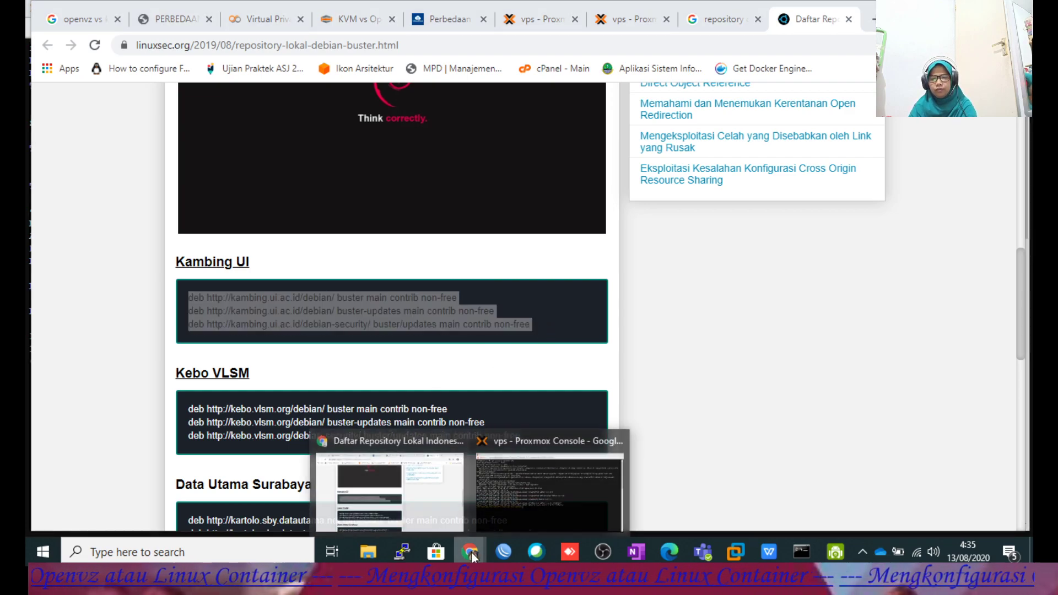
left_click(504, 506)
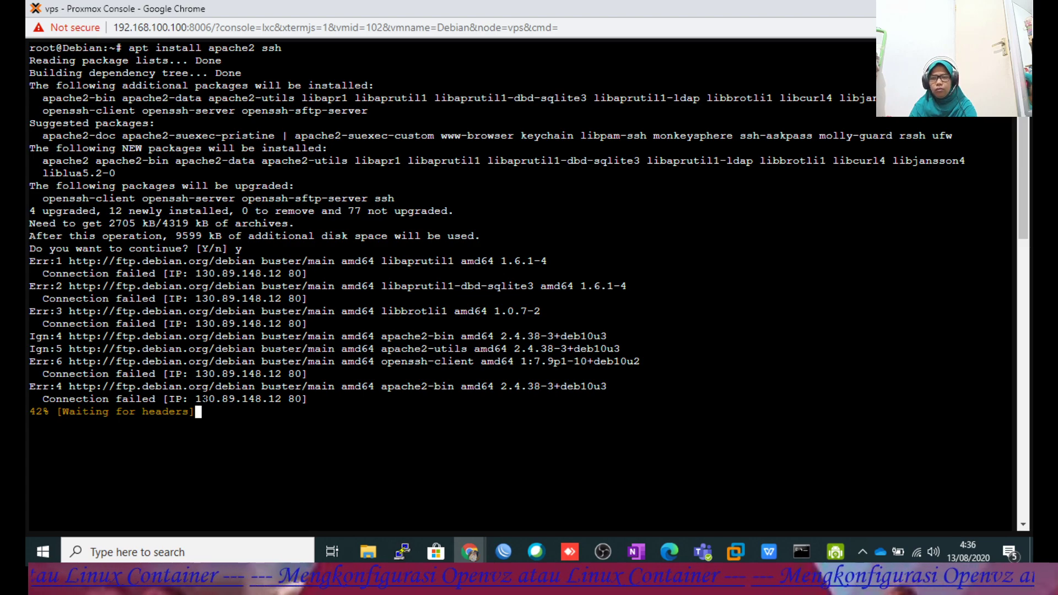
Clear the terminal and open /etc/apt/sources.list in nano.
left_click_drag(195, 399, 307, 399)
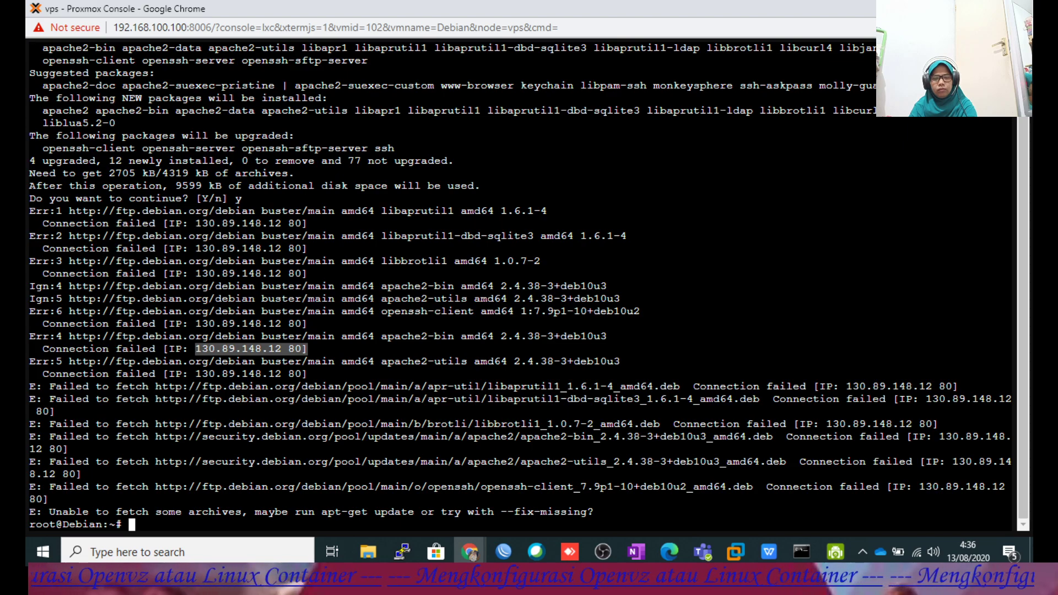
type("clear")
key("Return")
type("nano /etc/")
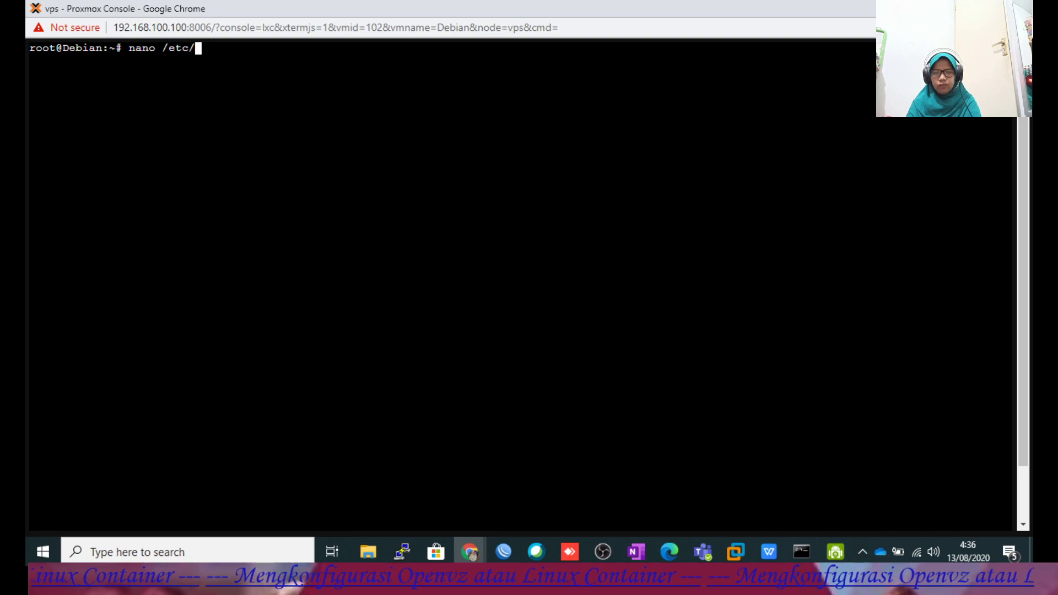
type("apt")
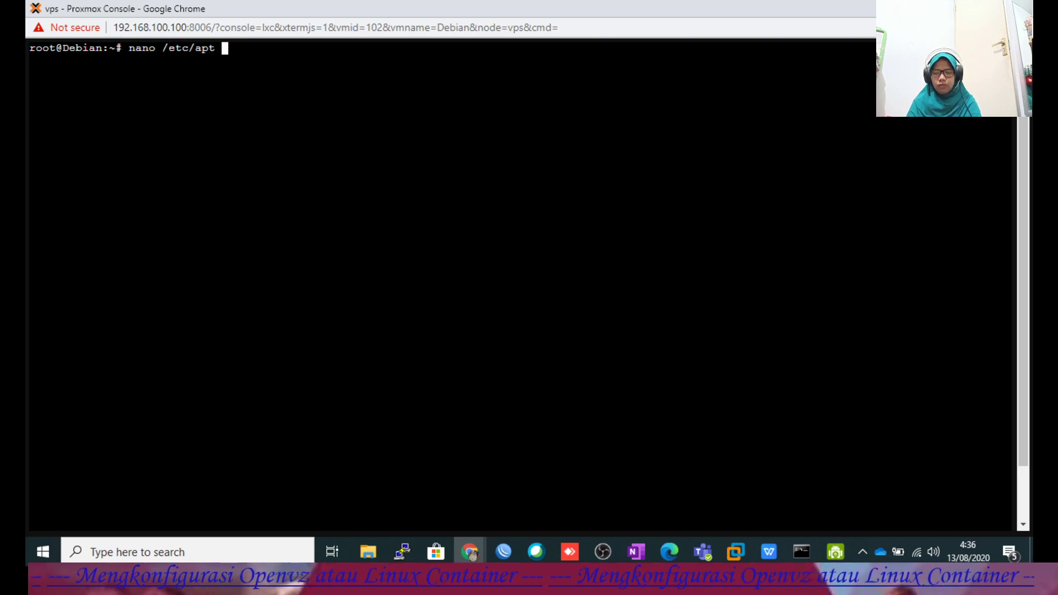
key("BackSpace")
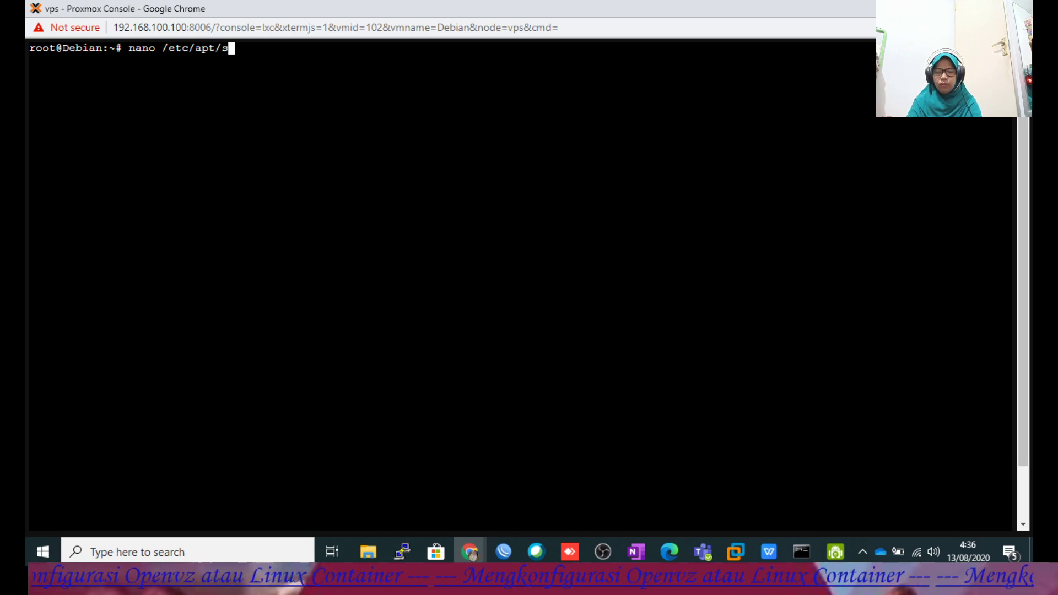
type("/so")
key("Tab")
key("Return")
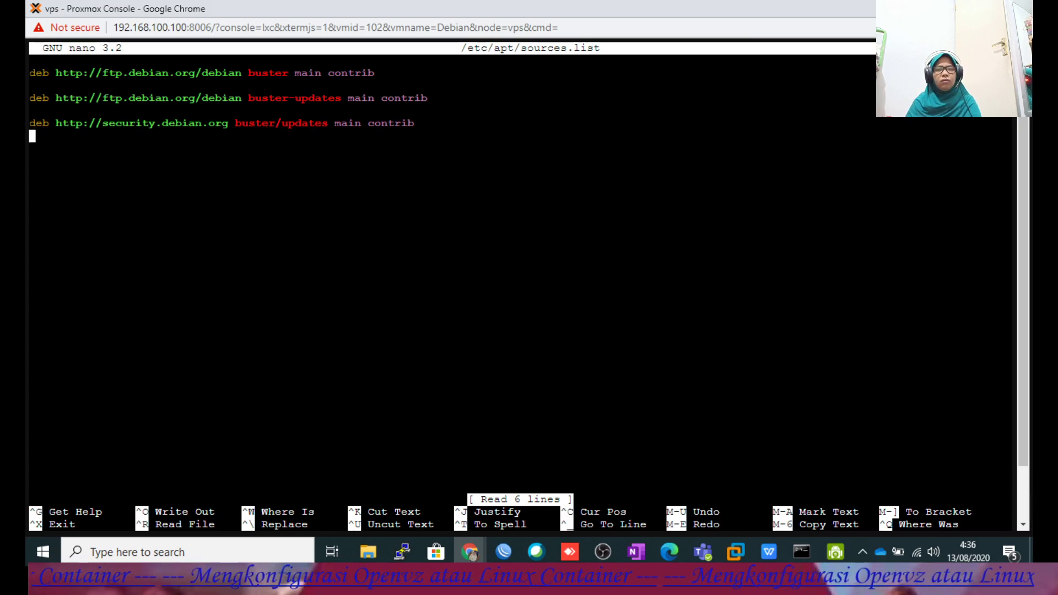
Paste the Kambing UI lines, comment out the original Debian entries, and save sources.list.
right_click(90, 253)
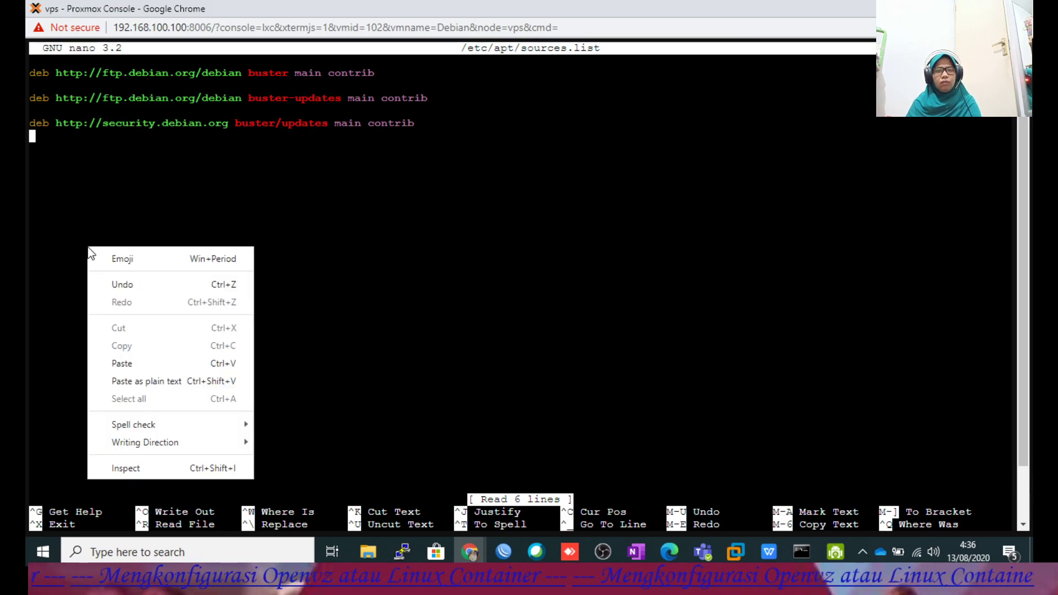
left_click(138, 362)
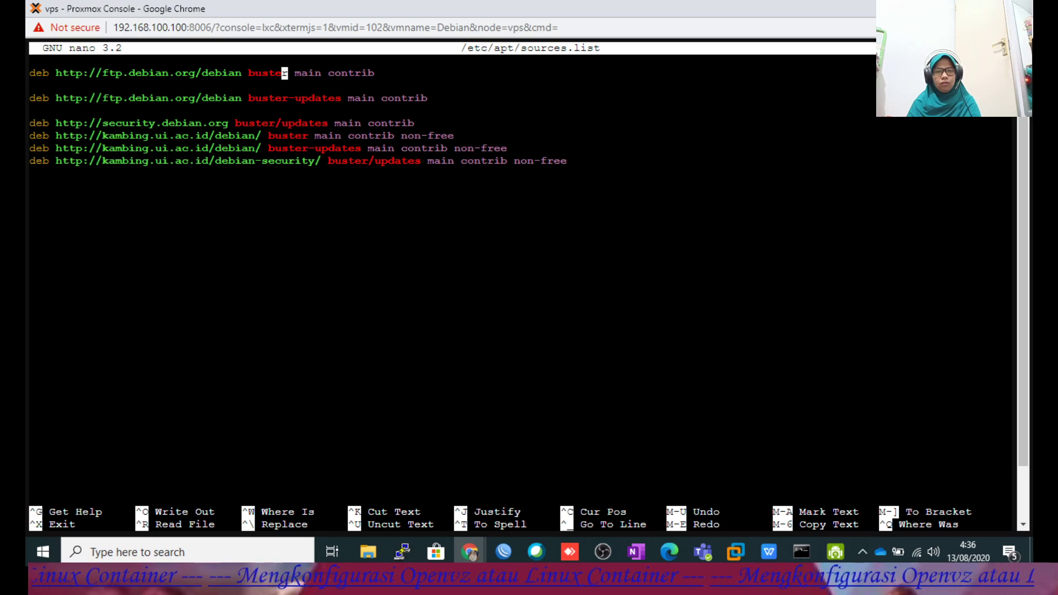
key("Left")
key("Left")
key("Left")
key("Left")
key("Left")
key("Left")
key("Left")
key("Left")
key("Left")
key("Left")
key("Left")
key("Left")
key("Left")
key("Left")
key("Left")
key("Left")
key("Left")
key("Left")
key("Left")
key("Left")
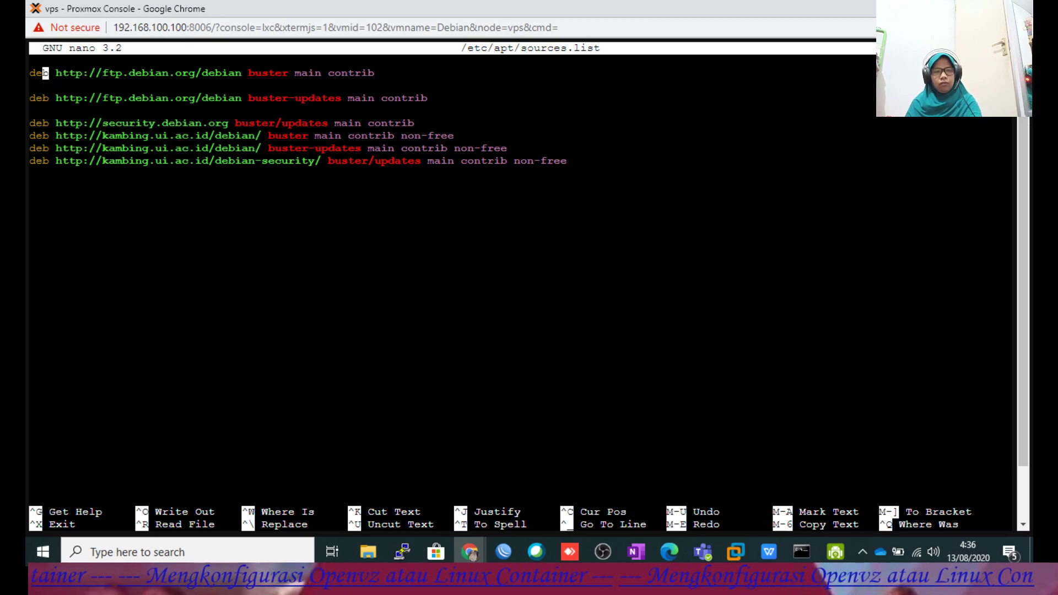
type("#")
key("Down")
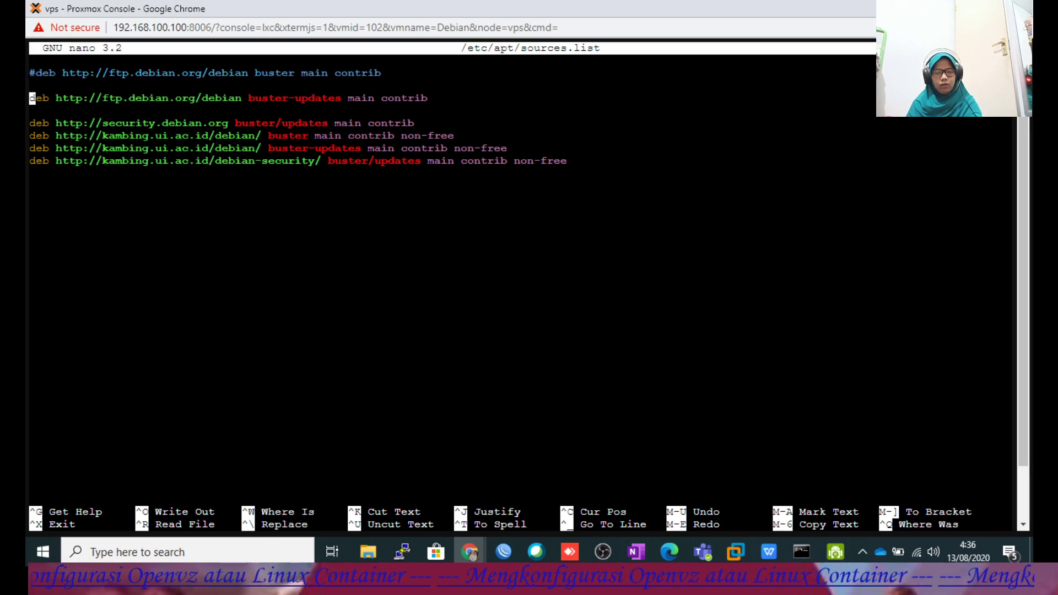
type("#")
key("Down")
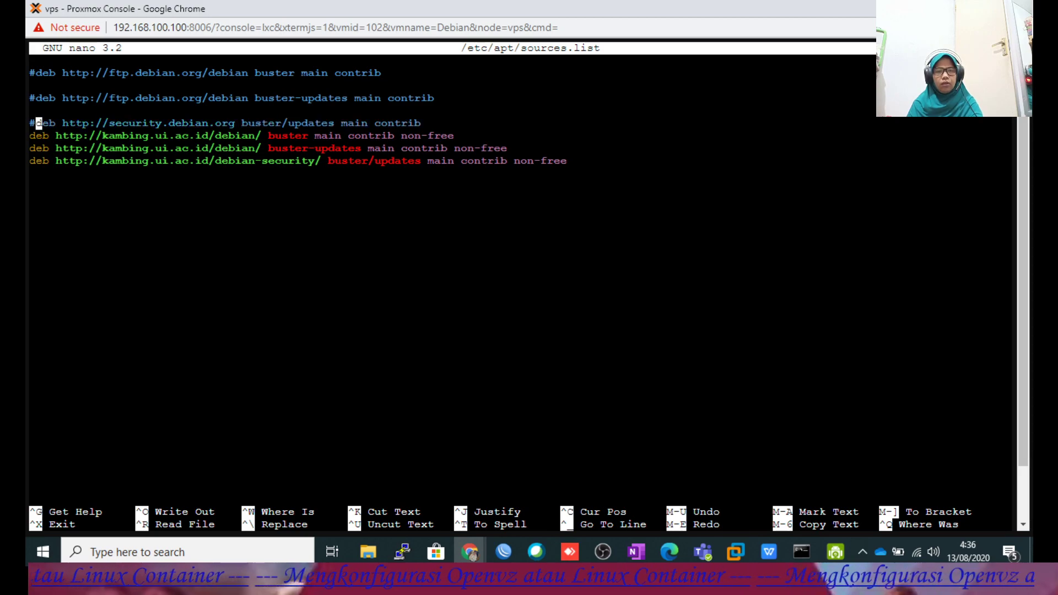
key("Down")
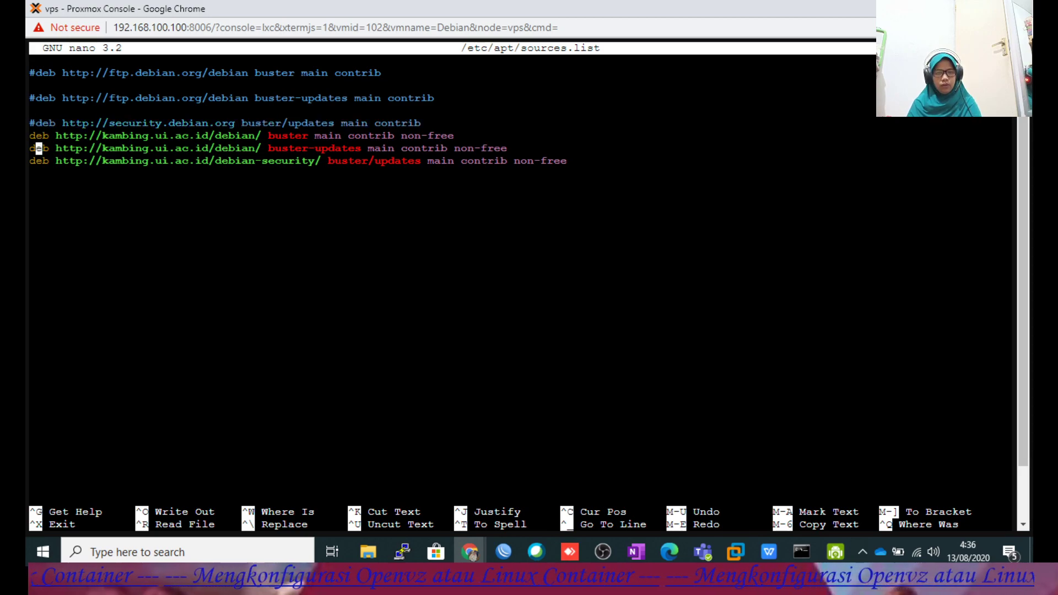
key("ctrl+x")
key("y")
key("Return")
Clear the console and run apt update twice against the Kambing mirror.
type("clear")
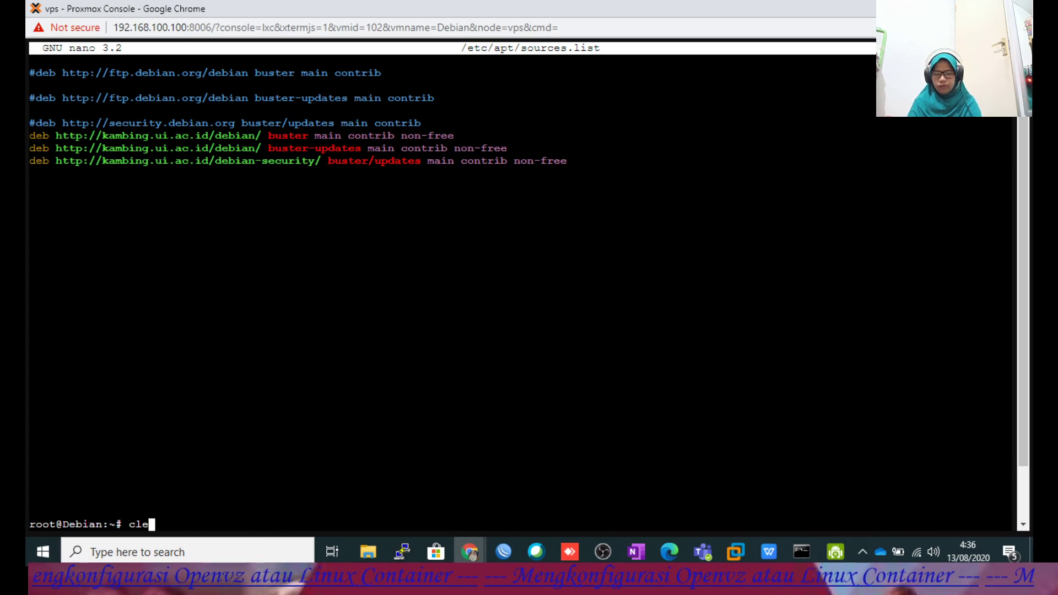
key("Return")
type("clear")
key("Up")
key("Up")
key("Up")
key("Return")
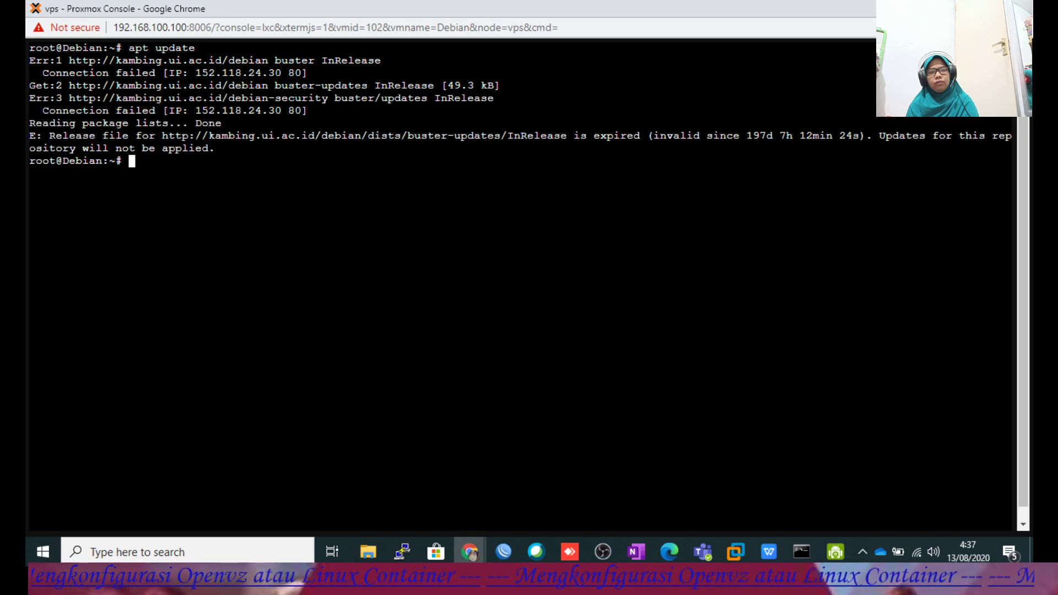
key("Up")
key("Return")
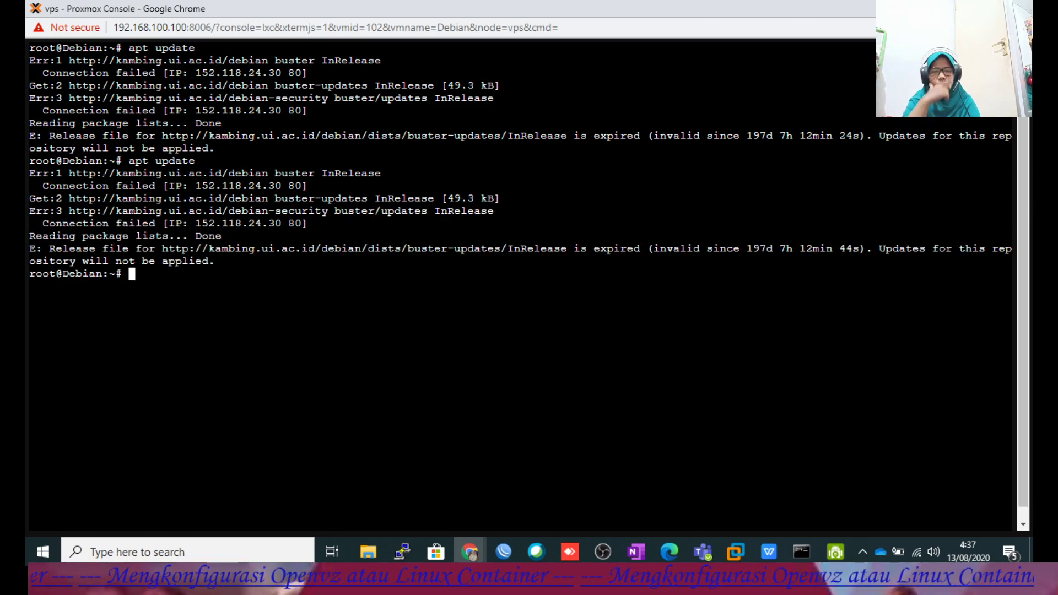
Retry apt install apache2 ssh from history, then clear the failed output.
type("c")
key("BackSpace")
key("Up")
key("Up")
key("Up")
key("Up")
key("Up")
key("Up")
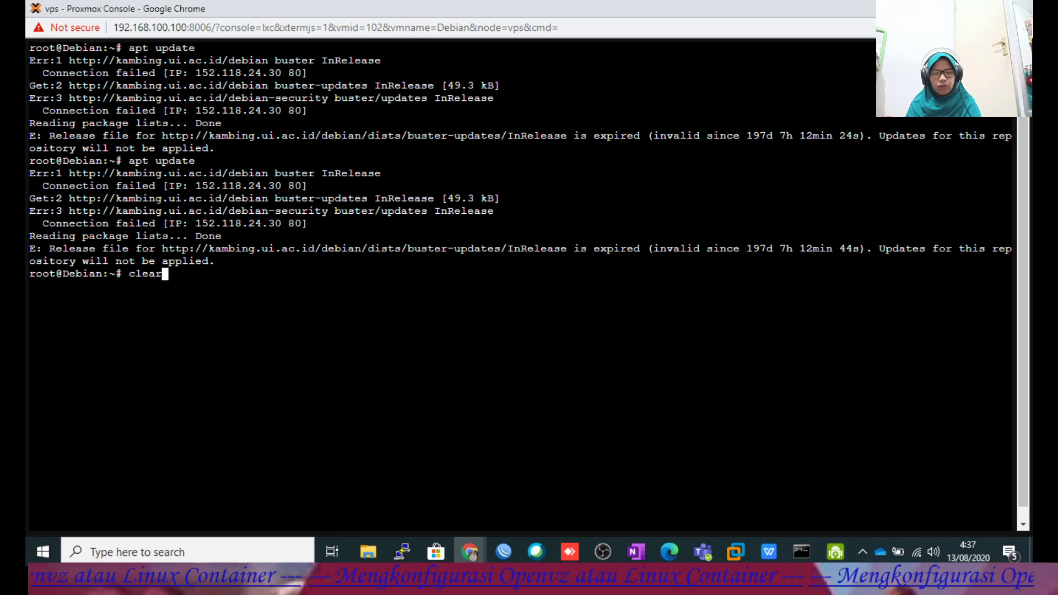
key("Return")
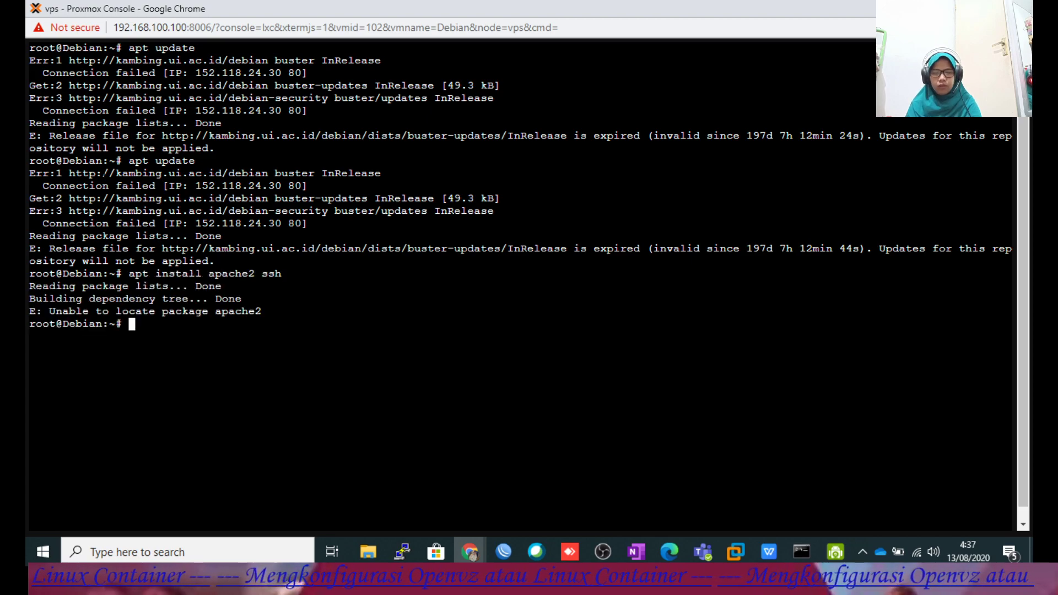
type("clear")
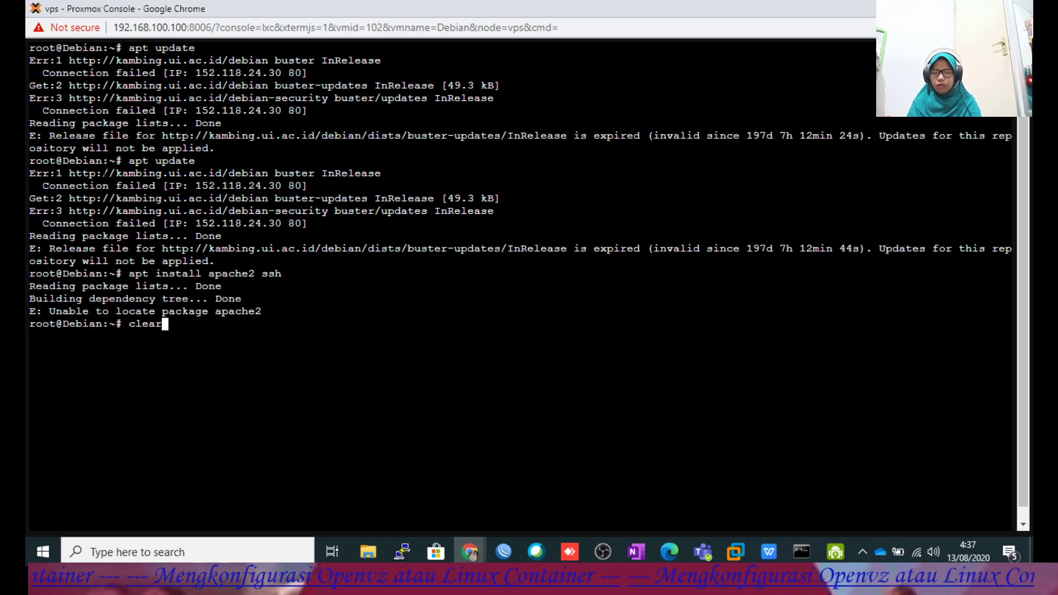
key("Return")
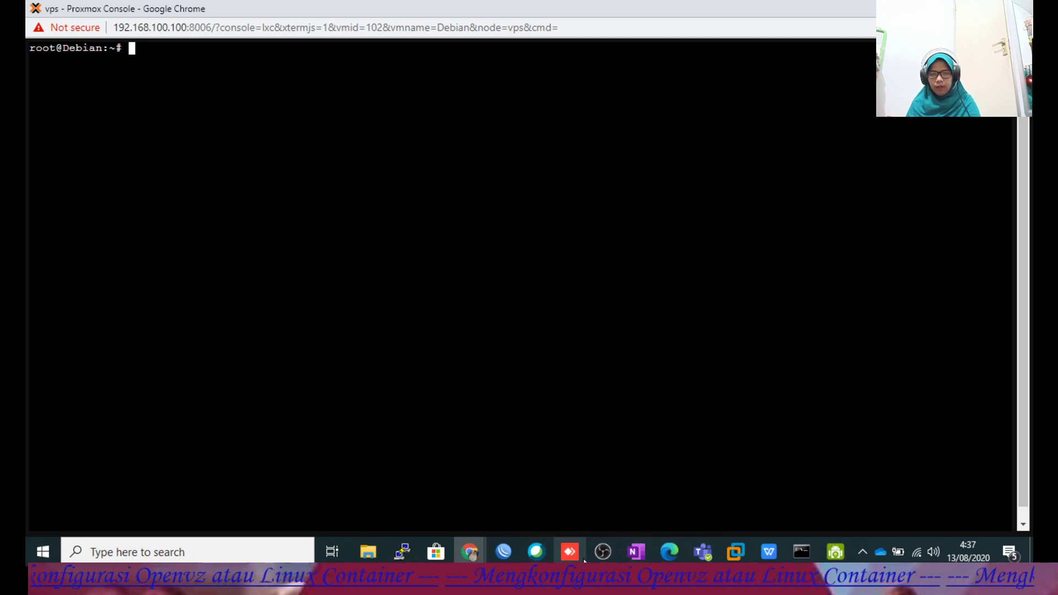
Copy the three Kebo VLSM mirror lines from LinuxSec and recall the sources.list edit command.
left_click(470, 544)
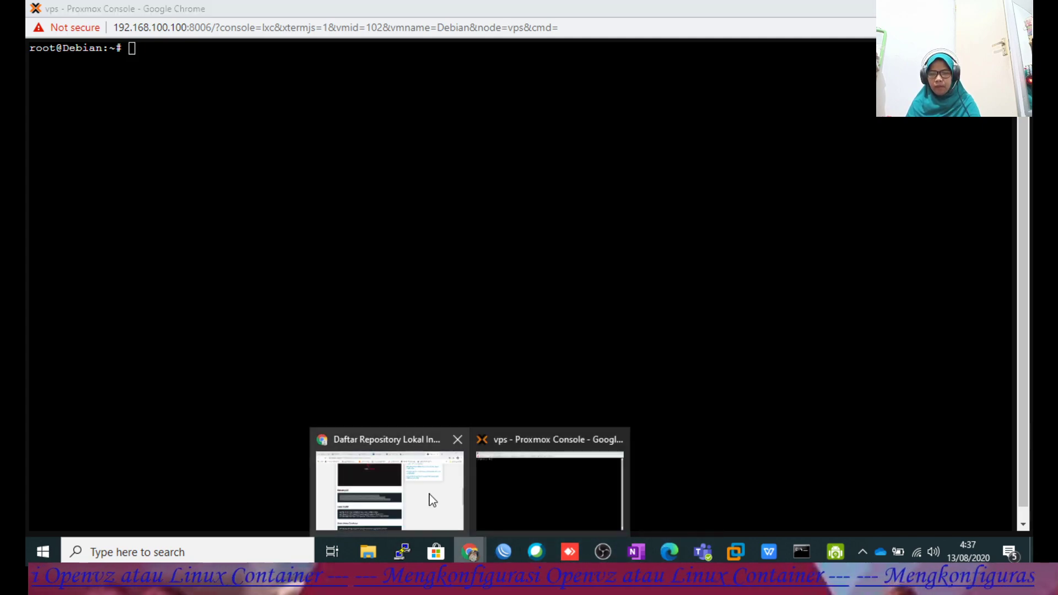
left_click(427, 498)
scroll(394, 378, "down", 2)
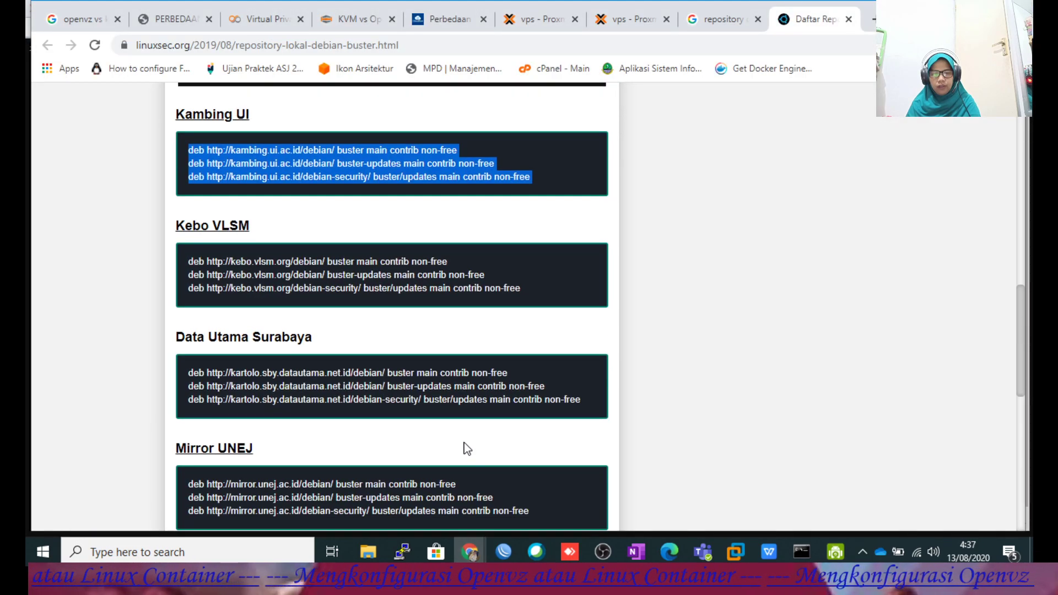
left_click_drag(187, 262, 525, 284)
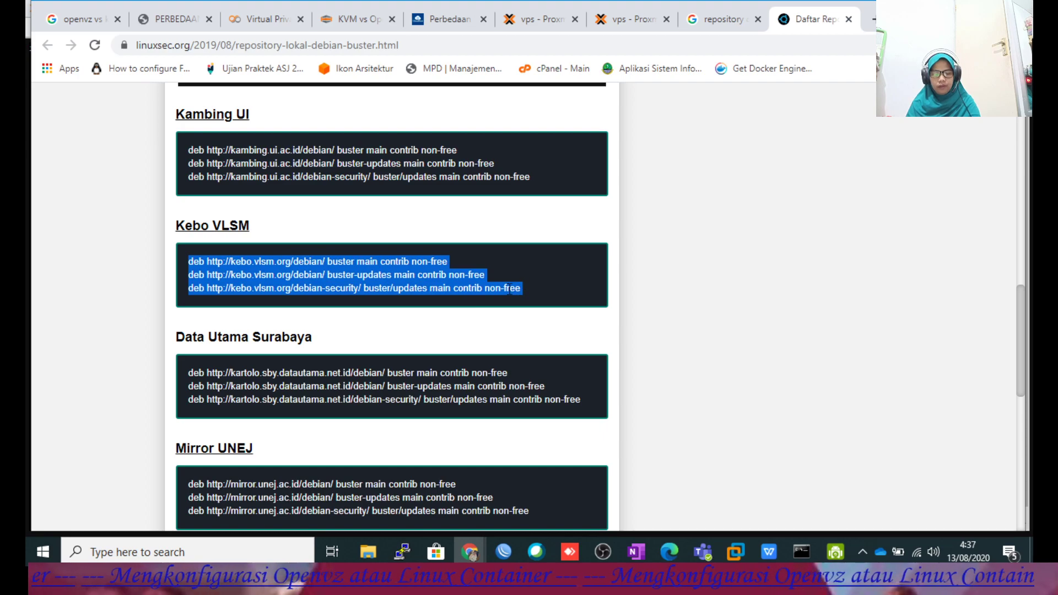
left_click(474, 546)
left_click(518, 484)
key("Up")
key("Up")
key("Up")
key("Up")
key("Up")
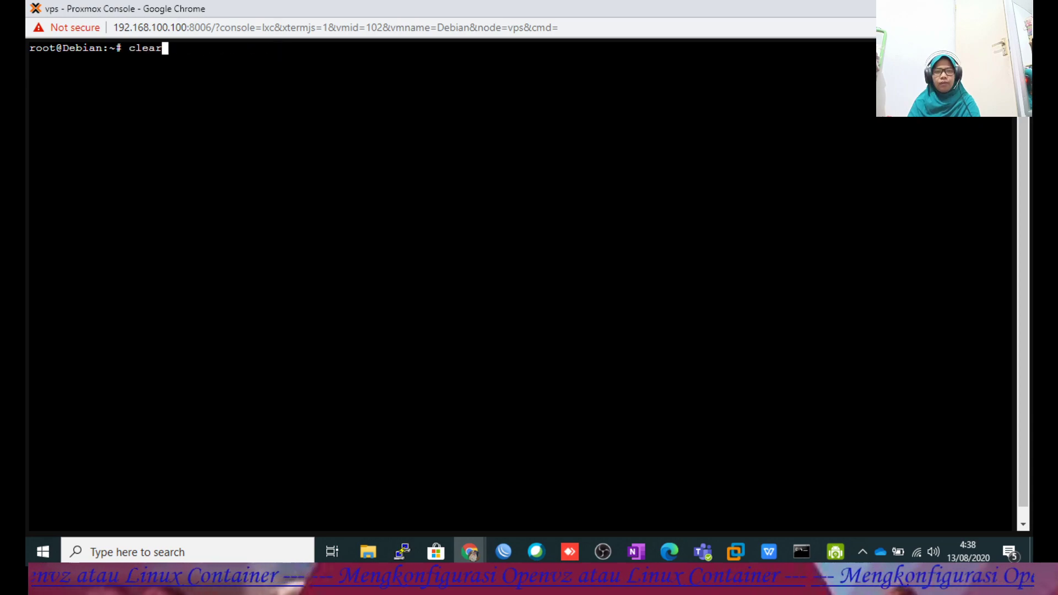
Open sources.list in nano and paste the three Kebo VLSM mirror lines above the Kambing entries.
key("Return")
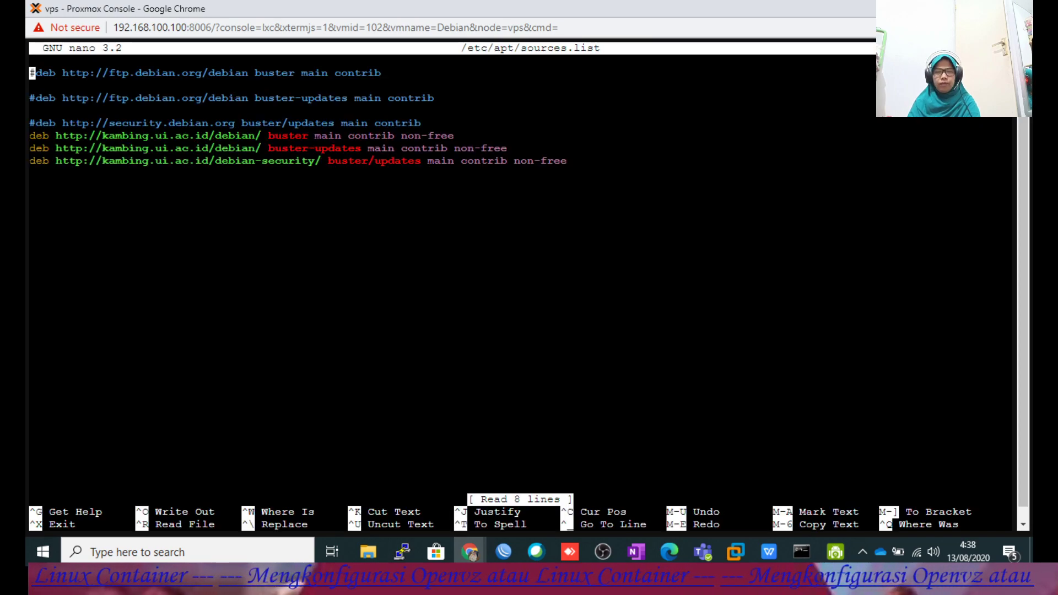
key("Down")
key("Down")
key("Down")
key("Down")
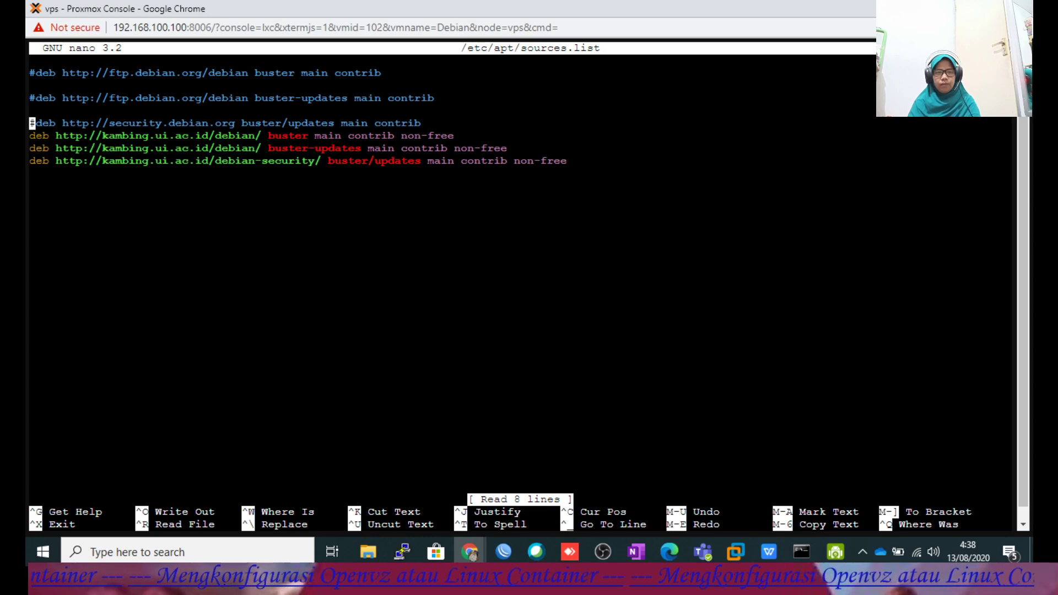
key("Down")
key("Down")
key("Down")
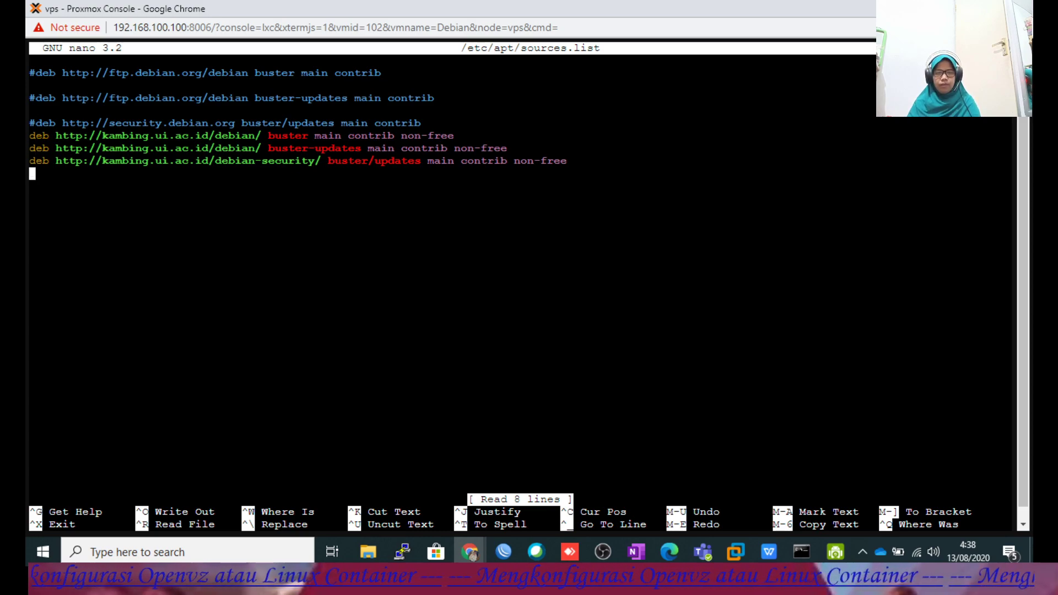
key("Up")
key("Up")
key("Up")
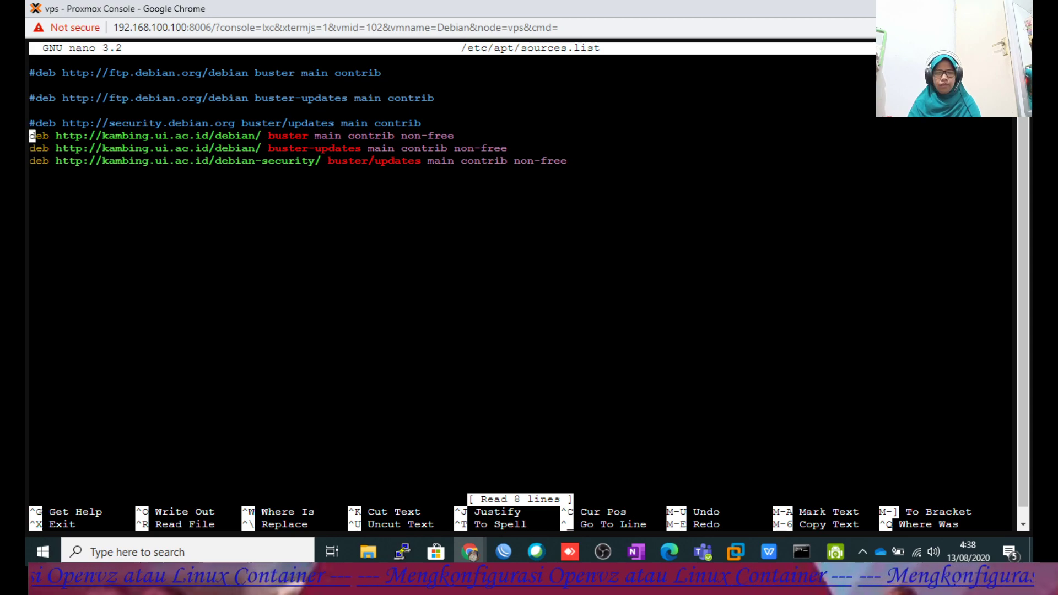
key("Left")
key("Left")
key("Down")
key("Down")
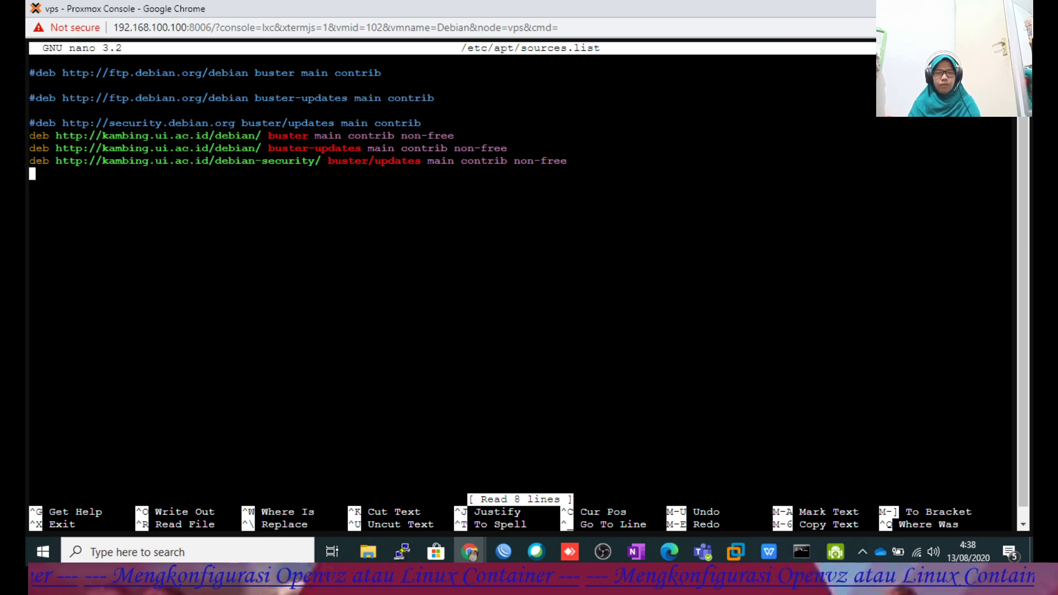
right_click(87, 240)
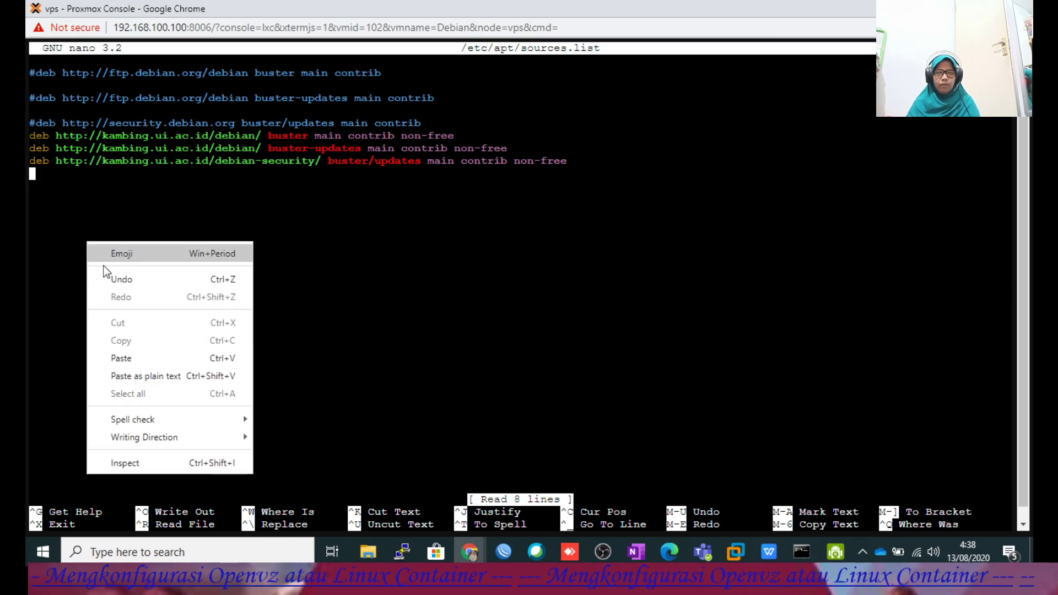
left_click(132, 352)
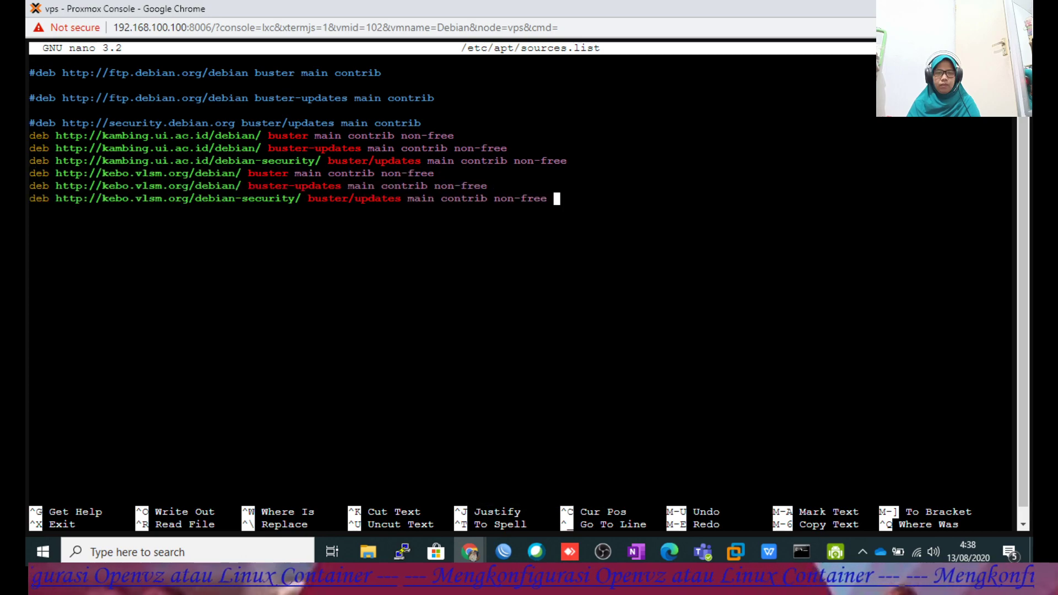
Delete the three Kambing mirror lines, save sources.list, and type apt-get update.
key("Up")
key("Up")
key("Up")
key("Up")
key("Up")
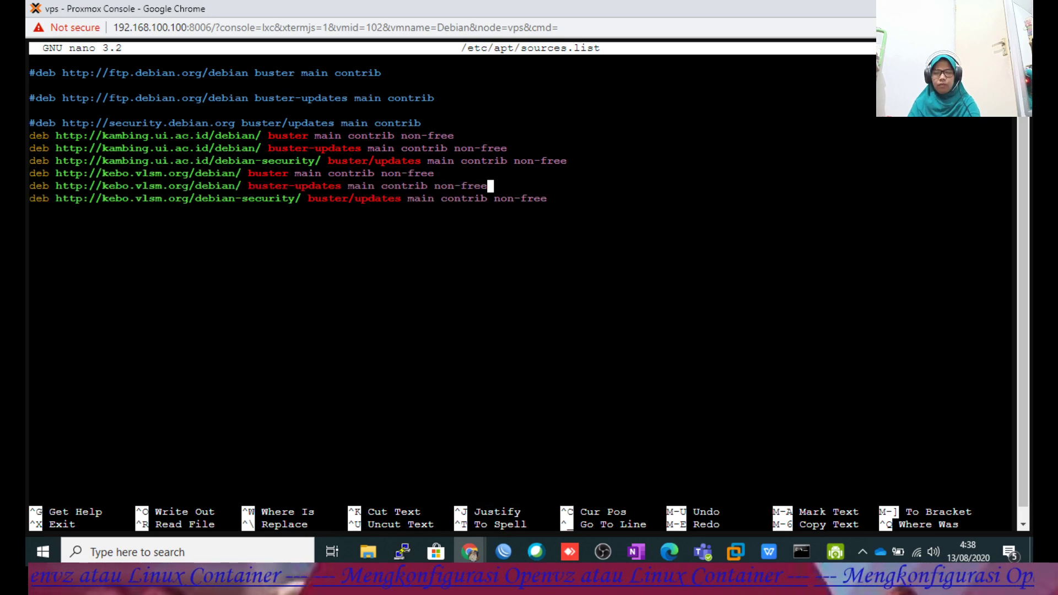
key("Left")
key("Left")
key("Left")
key("Left")
key("Left")
key("Left")
key("Left")
key("Left")
key("Left")
key("Left")
key("Left")
key("Left")
key("Left")
key("Left")
key("Left")
key("Left")
key("Left")
key("Left")
key("Left")
key("Left")
key("Left")
key("Left")
key("Left")
key("Left")
key("Left")
key("Left")
key("Left")
key("Left")
key("Left")
key("Left")
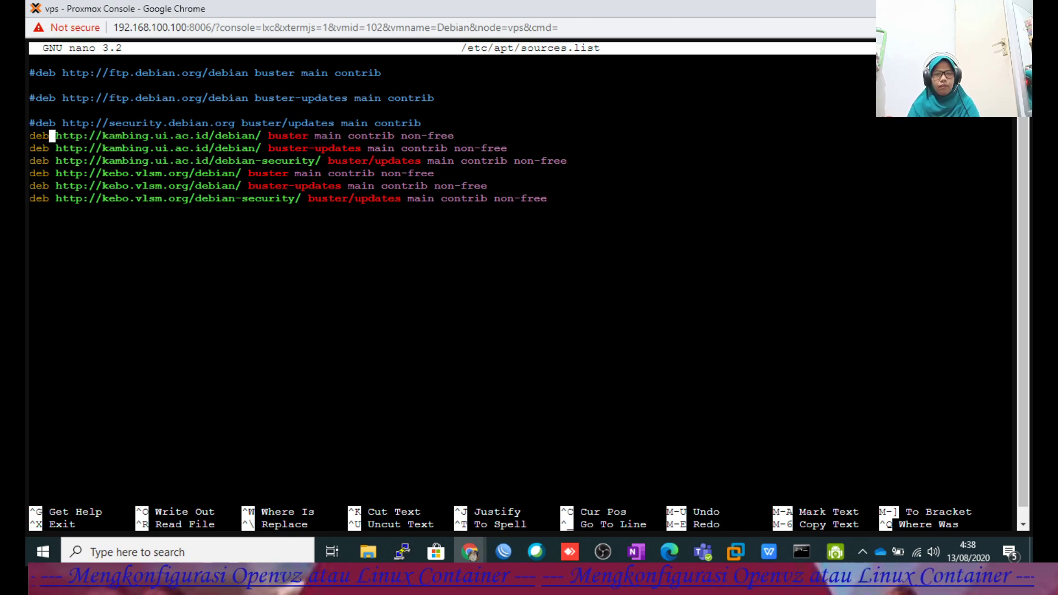
key("Left")
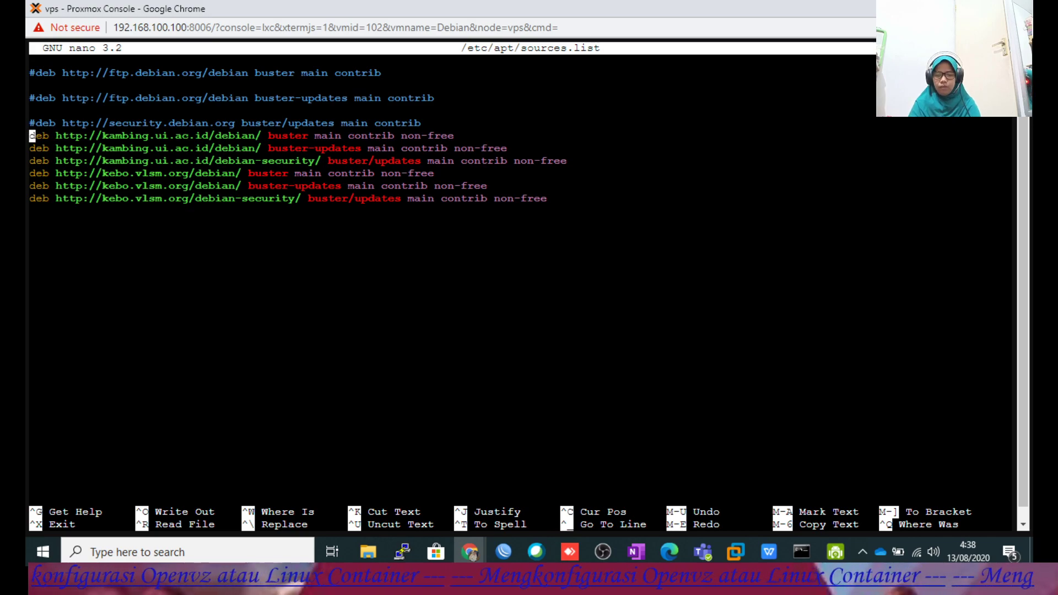
key("ctrl+k")
key("ctrl+k")
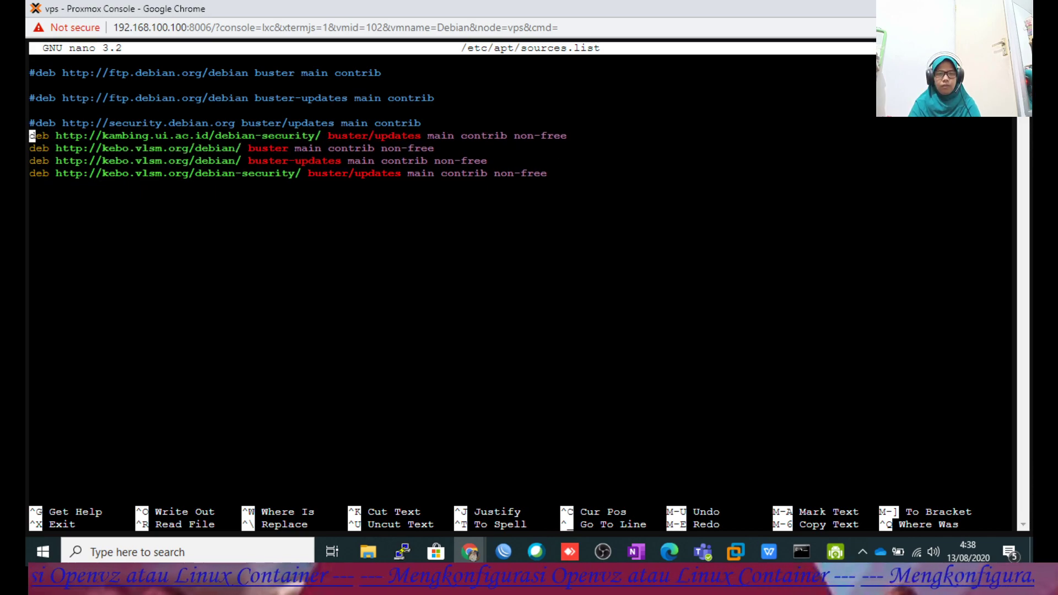
key("ctrl+k")
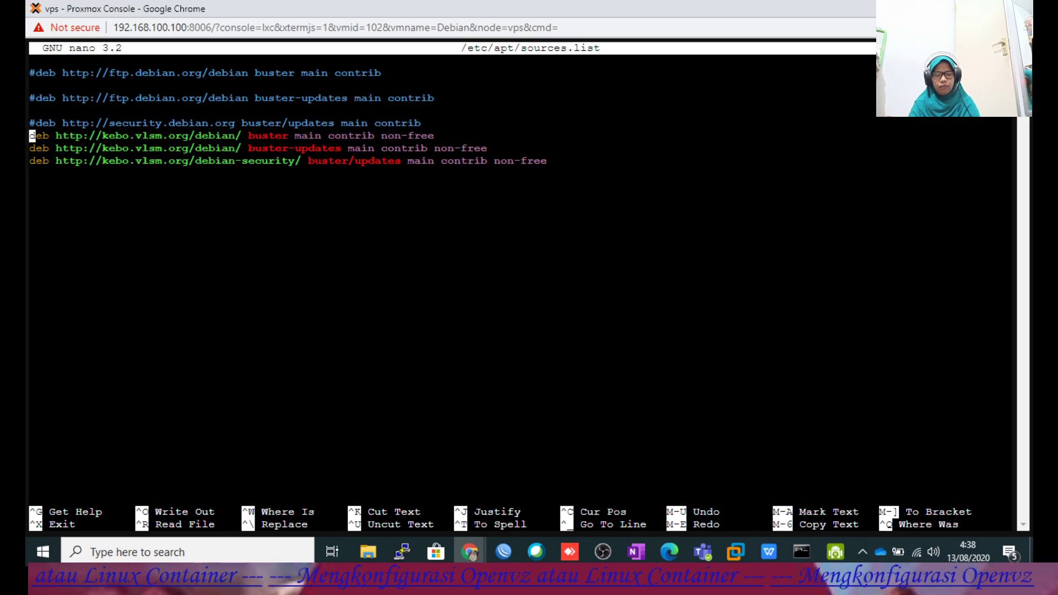
key("ctrl+x")
key("y")
key("Return")
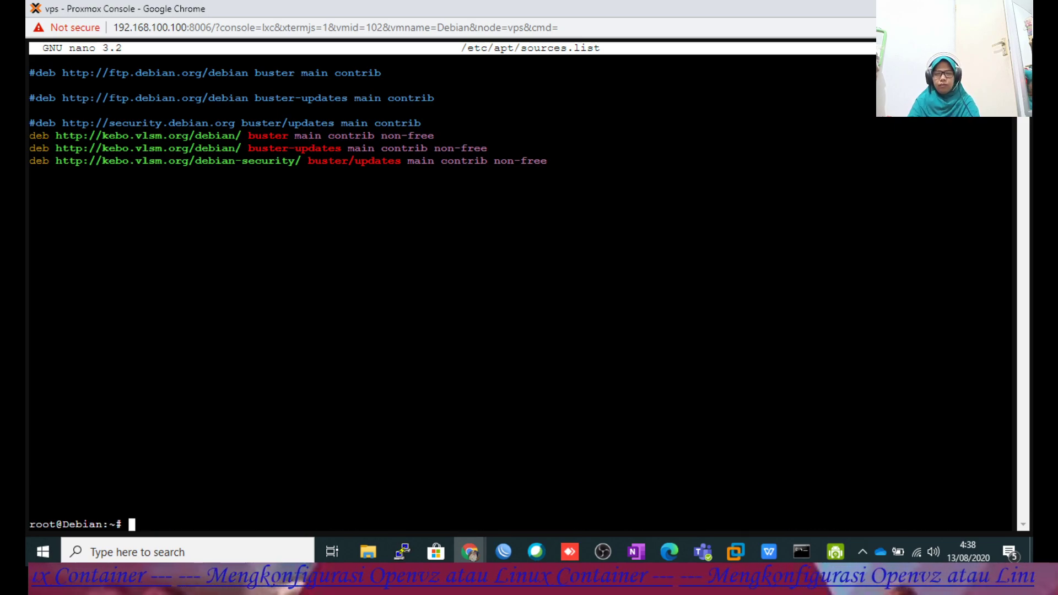
type("apt-g")
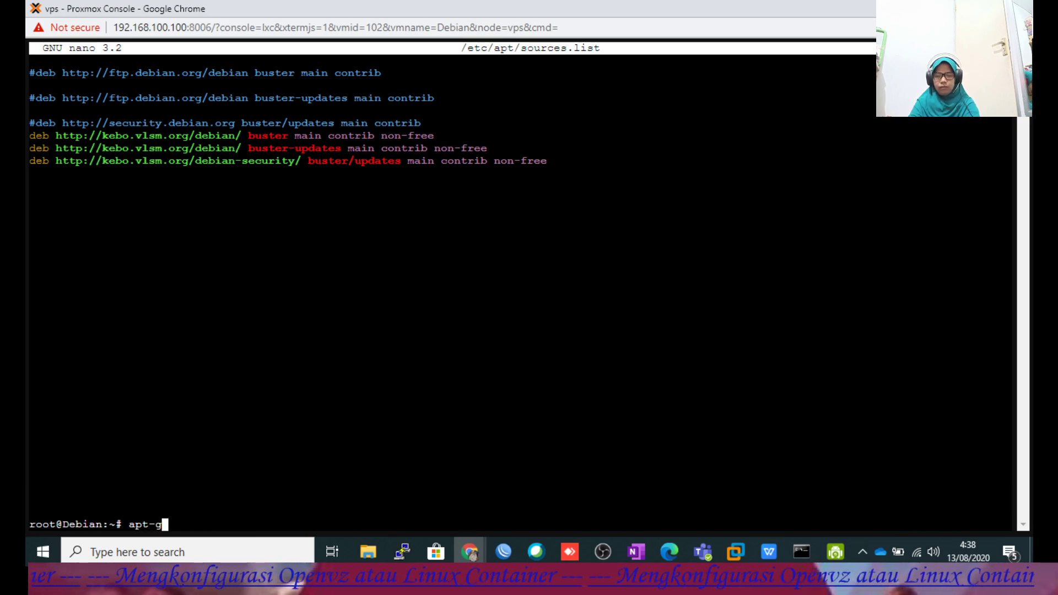
type("et update")
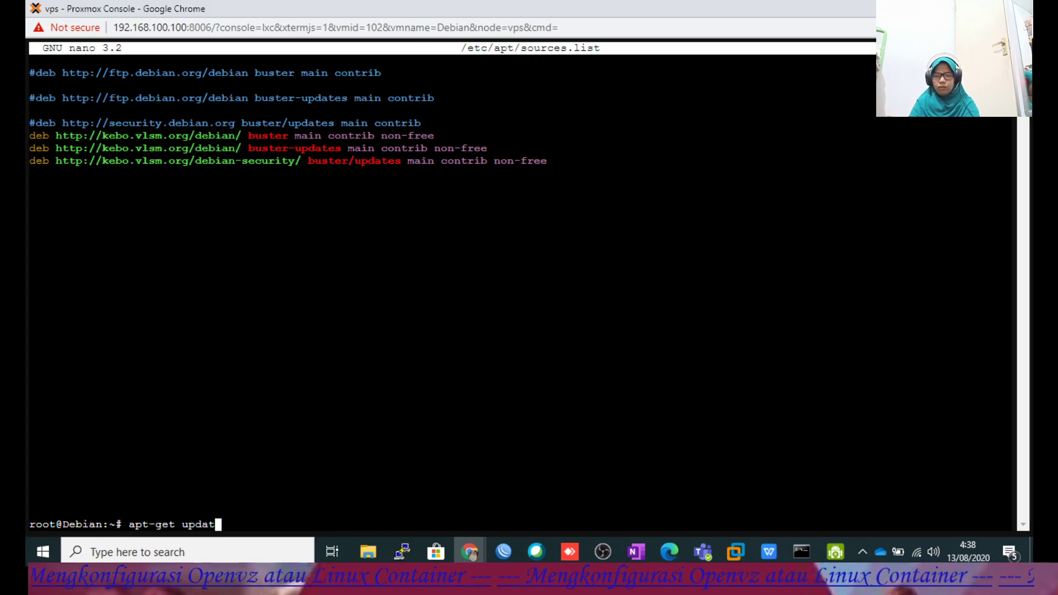
Run apt-get update against the Kebo mirror.
key("Return")
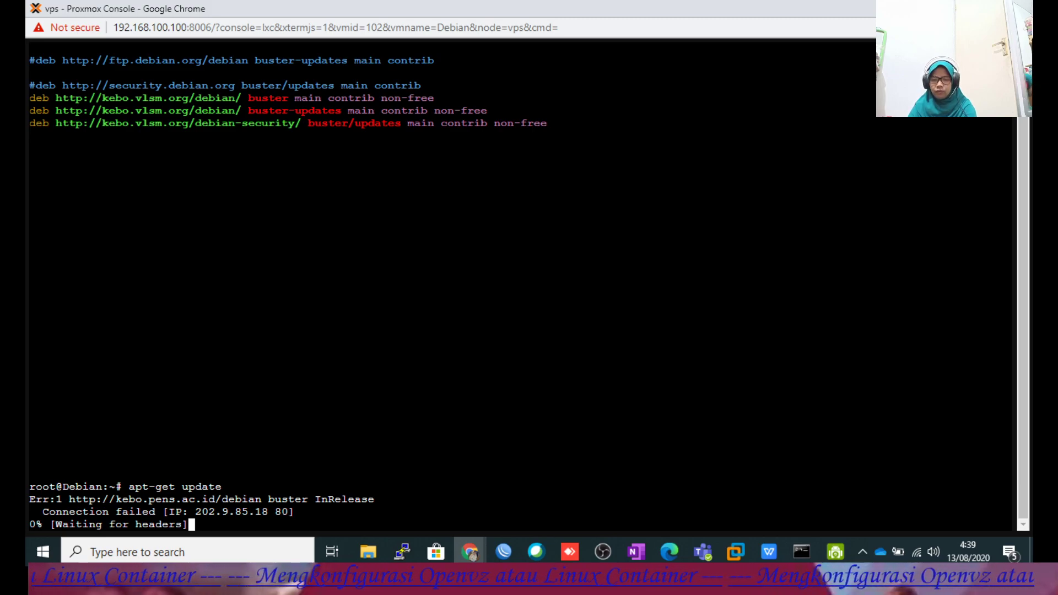
Select the three Data Utama Surabaya deb lines on LinuxSec, then return to the Proxmox console.
mouse_move(474, 541)
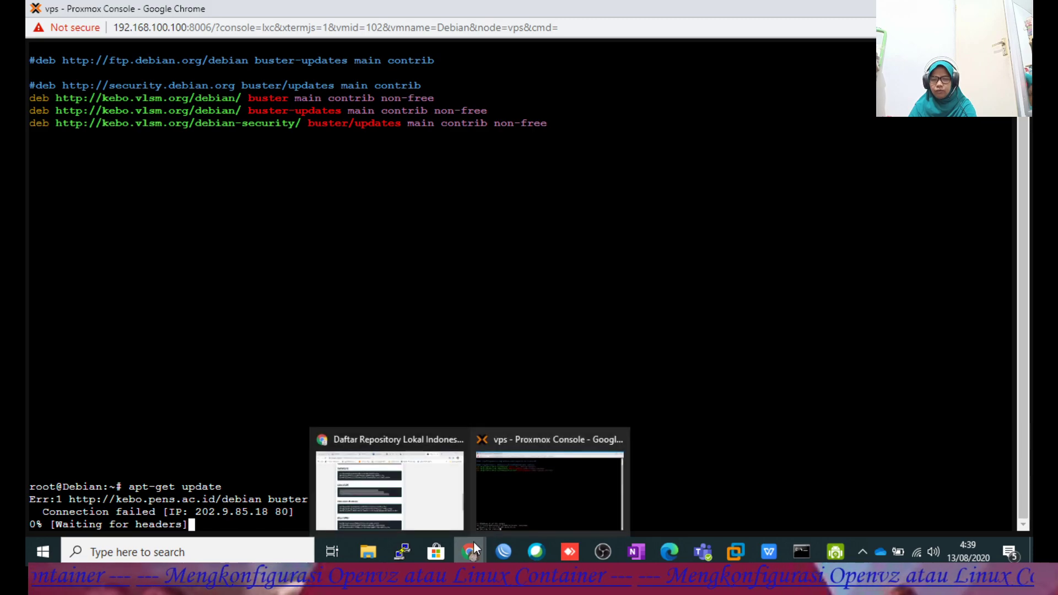
left_click(433, 509)
scroll(408, 389, "down", 1)
scroll(408, 391, "down", 1)
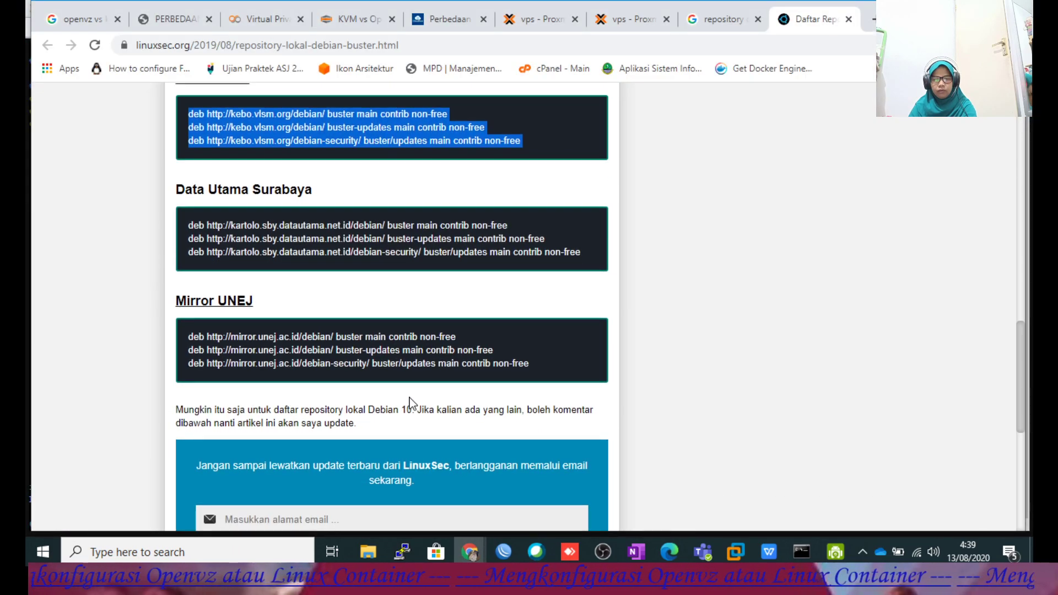
scroll(308, 363, "up", 2)
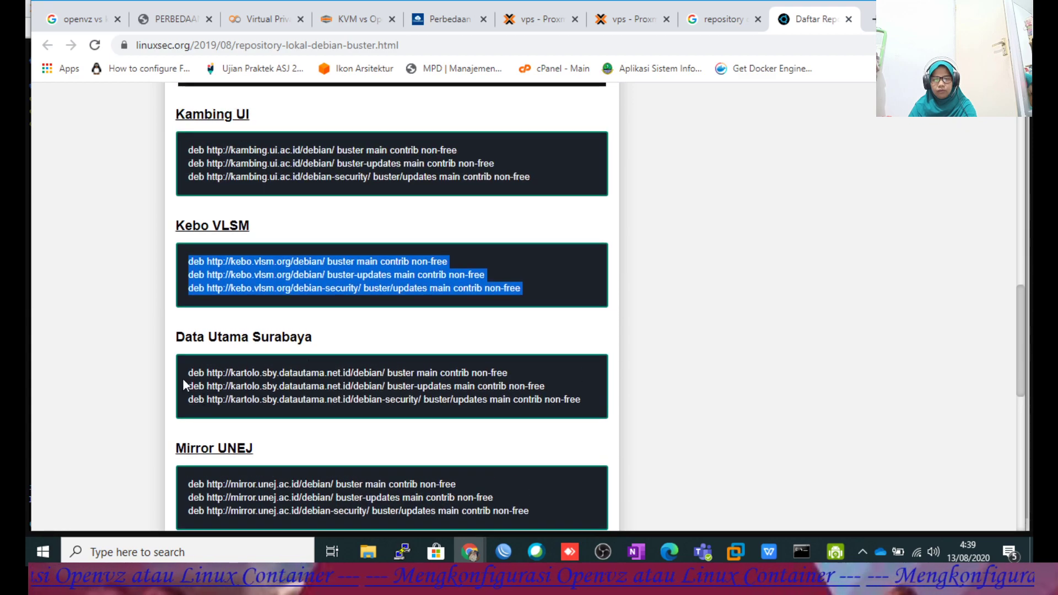
left_click_drag(188, 373, 583, 397)
key("ctrl+c")
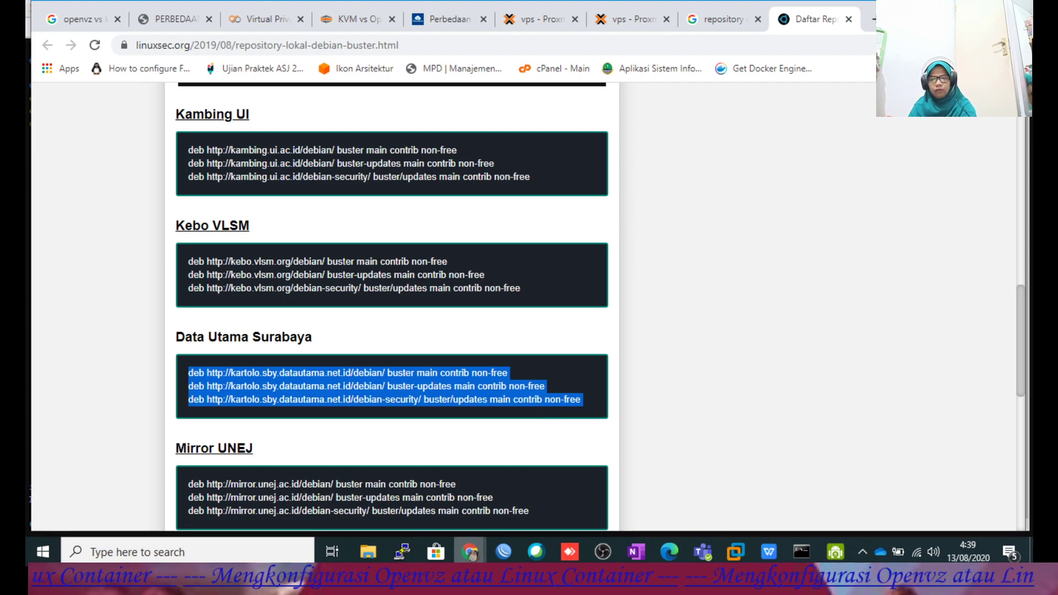
left_click(466, 549)
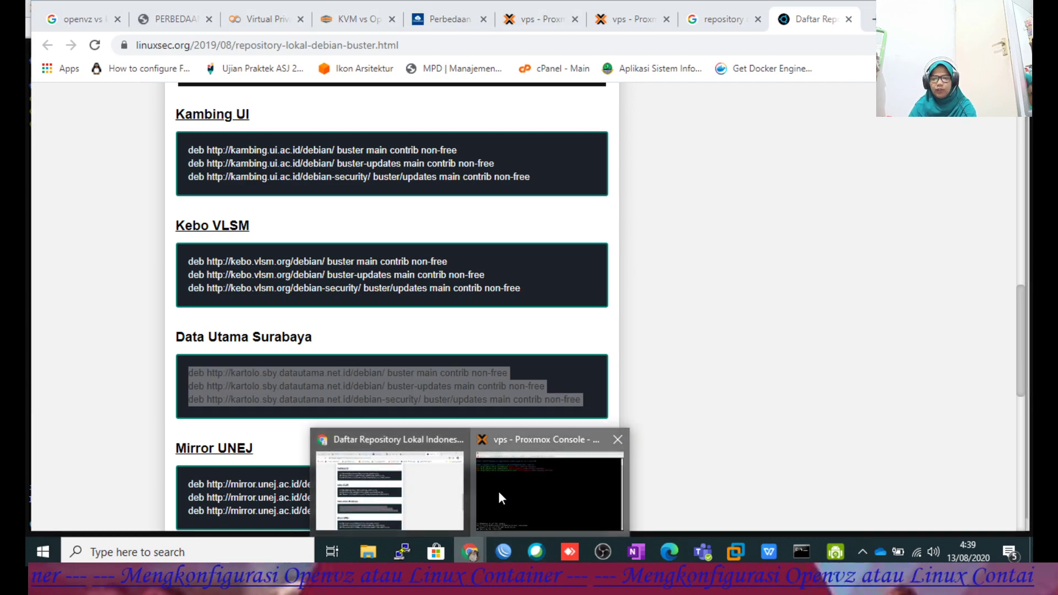
left_click(498, 491)
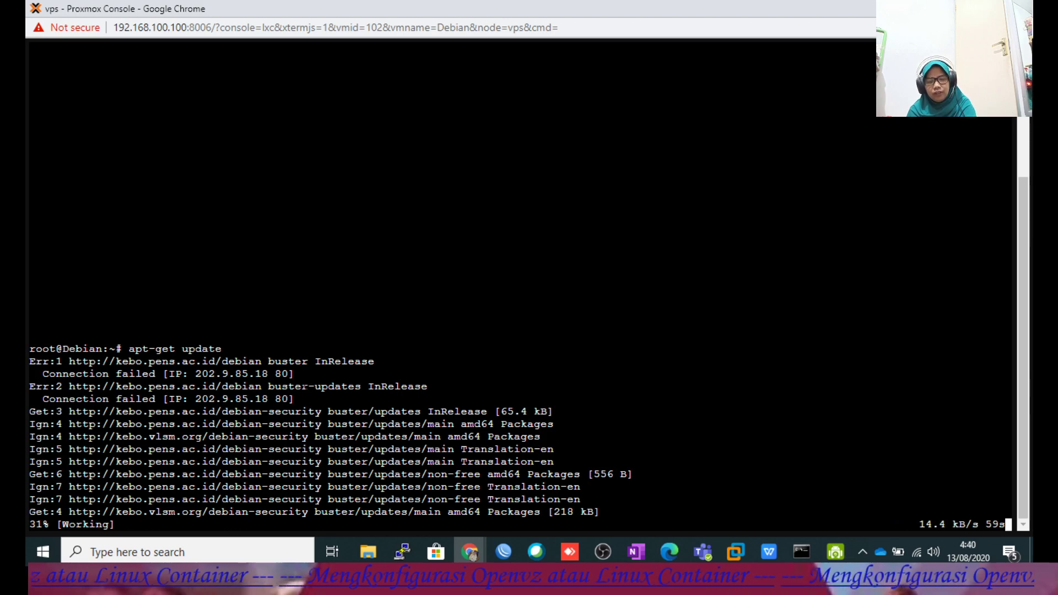
Rerun apt-get update in the Debian container and wait for it to finish.
type("apt-get update")
key("Return")
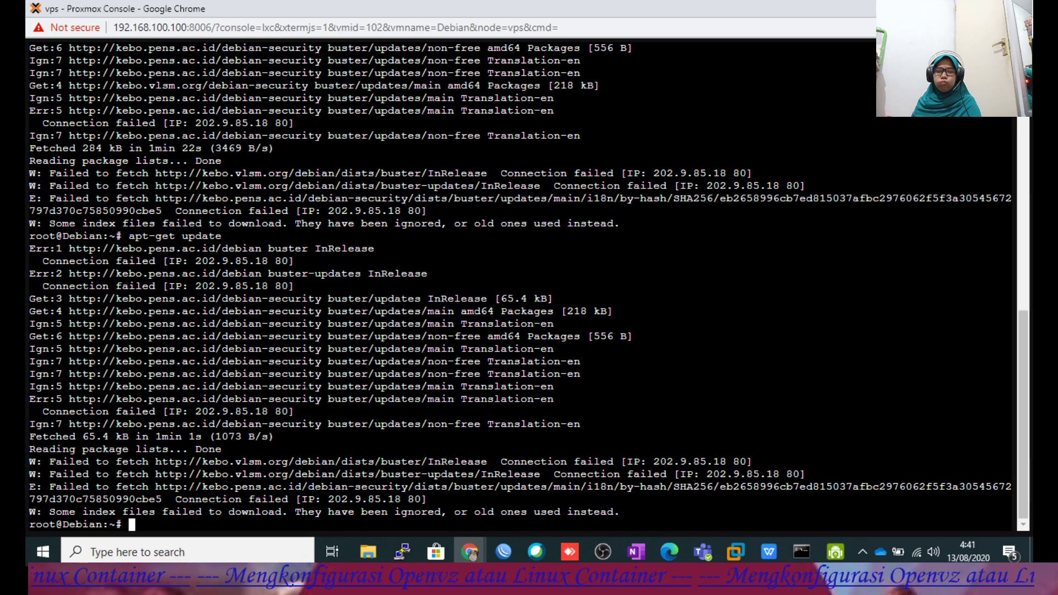
Clear the screen and try apt install apache2 ssh, which fails to locate apache2.
type("ear")
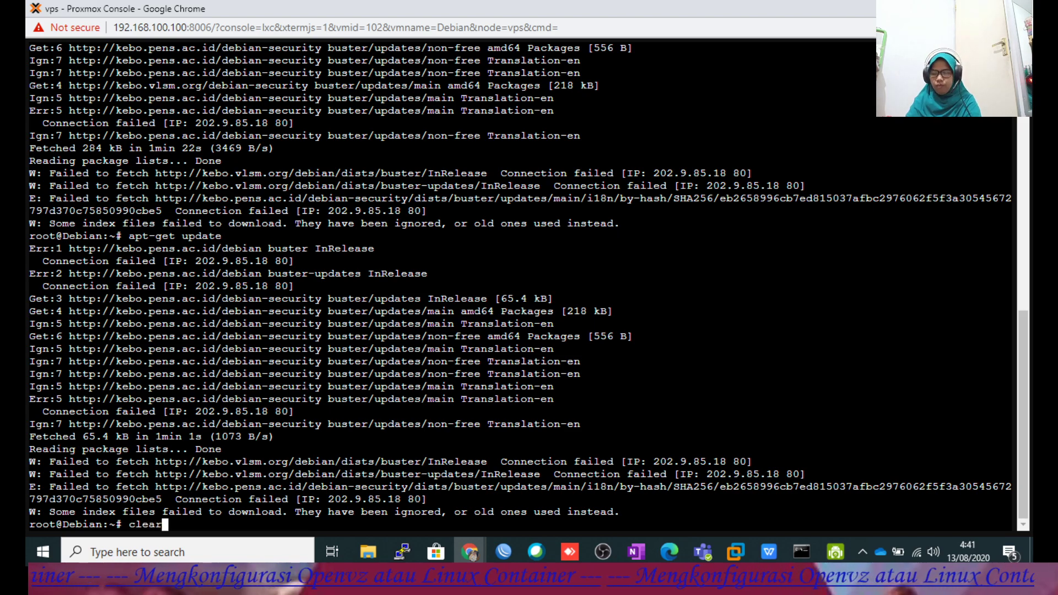
key("Return")
type("apt instal")
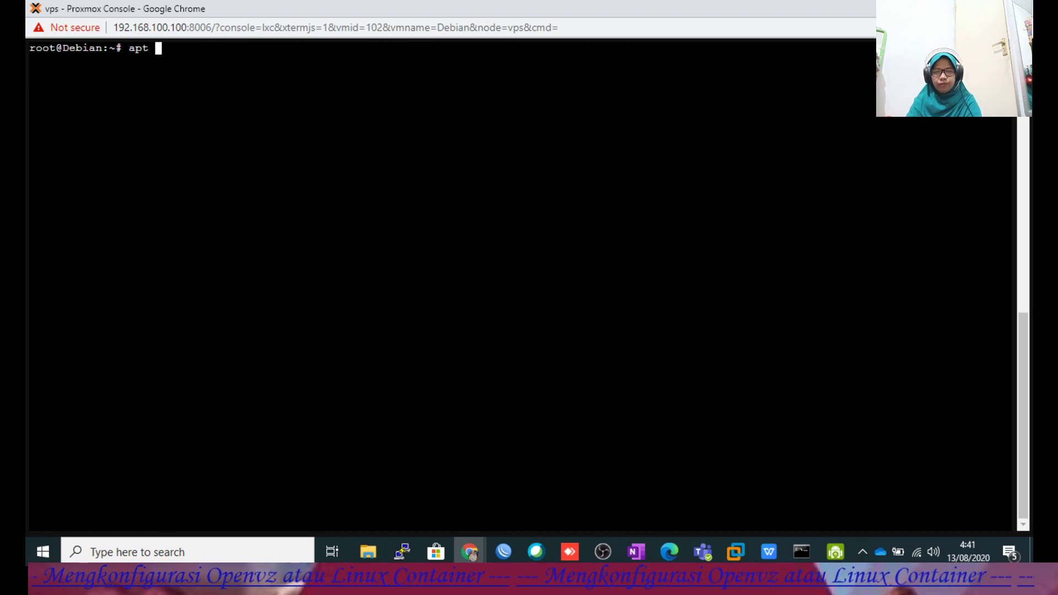
type("l")
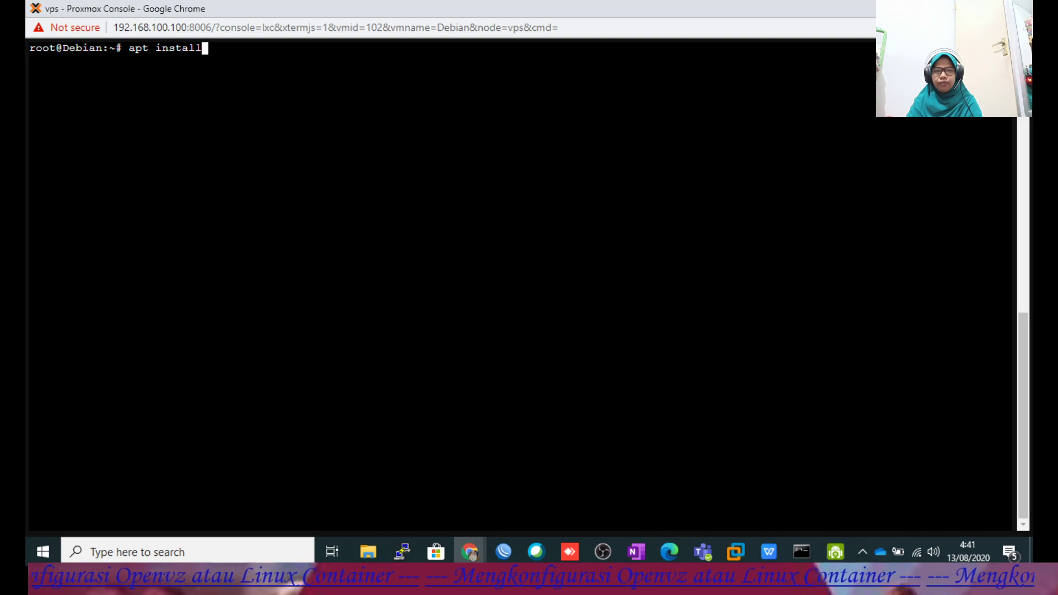
type(" apache2 ssh")
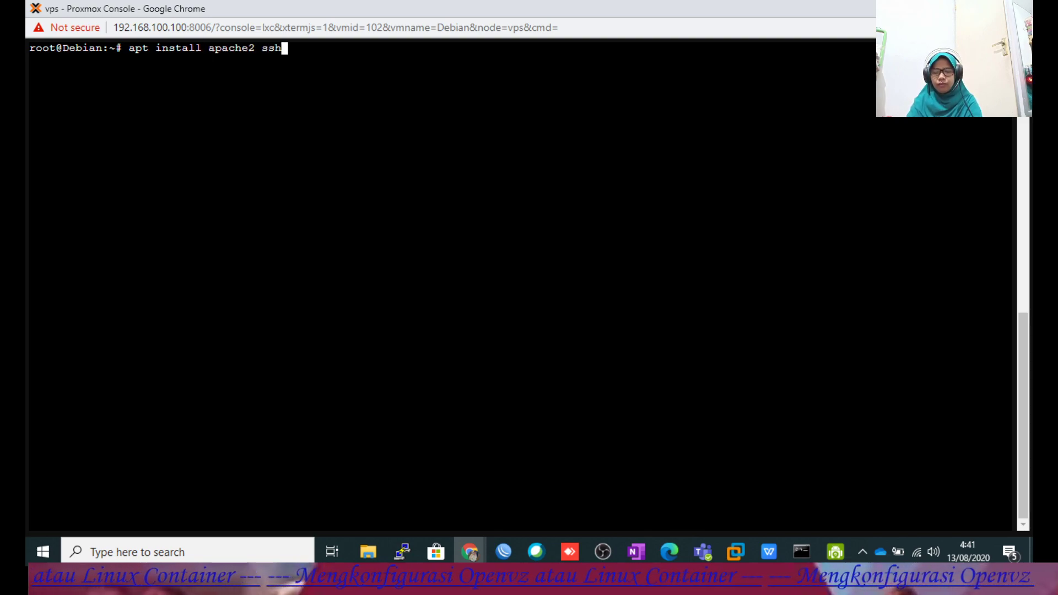
key("Return")
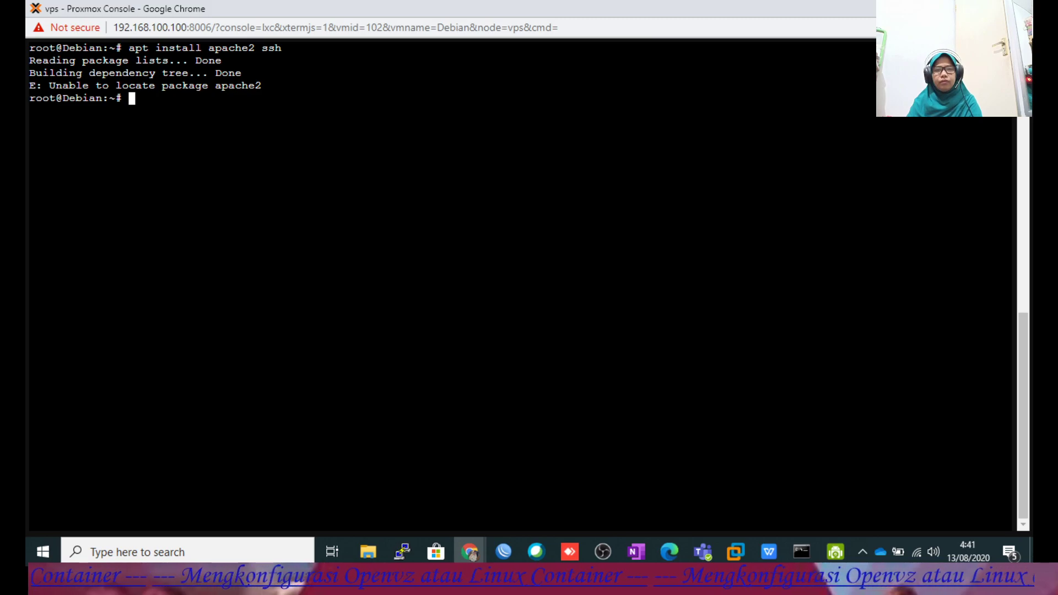
Clear the console again and recall nano /etc/apt/sources.list from history.
type("clear")
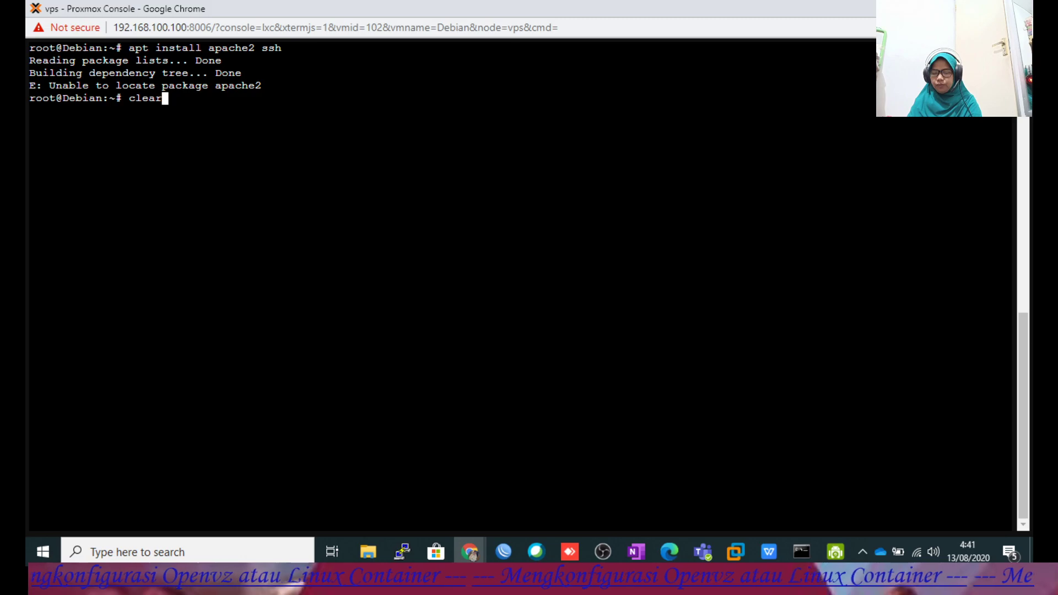
key("Return")
key("Up")
key("Up")
key("Up")
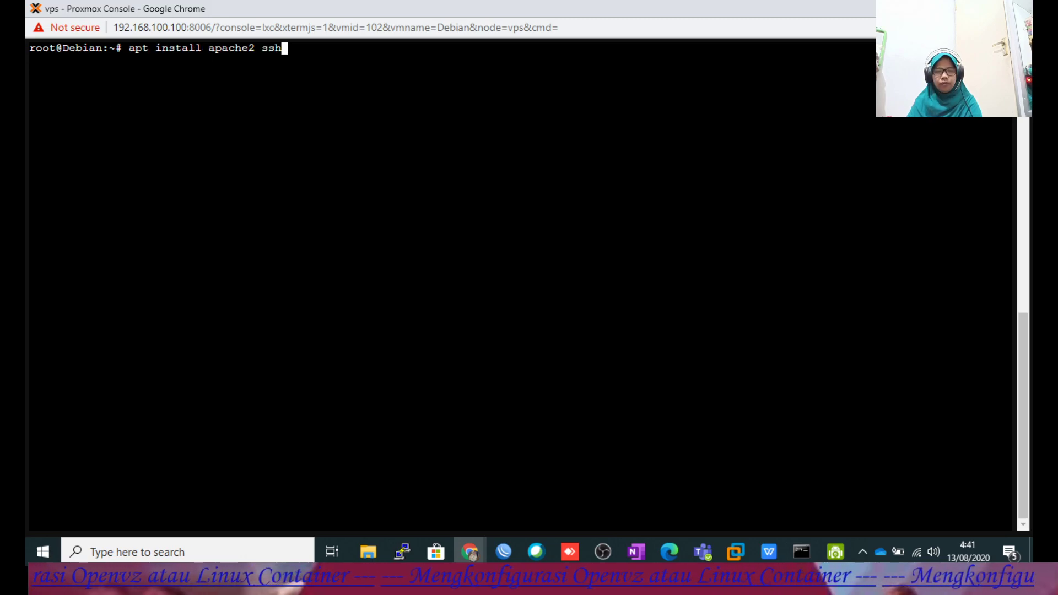
key("Up")
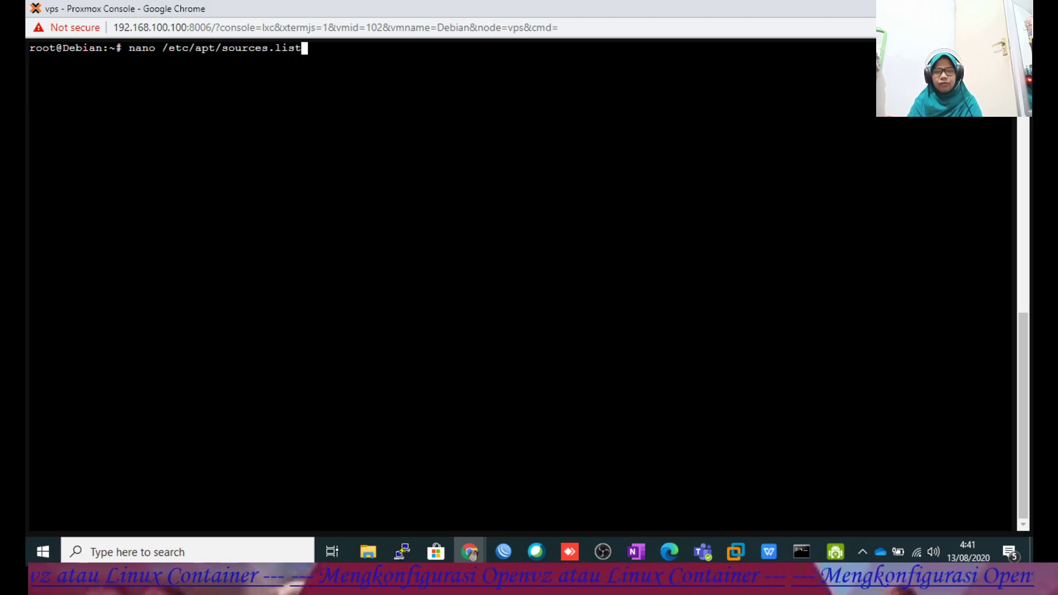
In sources.list, replace the kebo.vlsm.org lines with the three kartolo mirror lines and save.
key("Return")
key("Down")
key("Down")
key("Down")
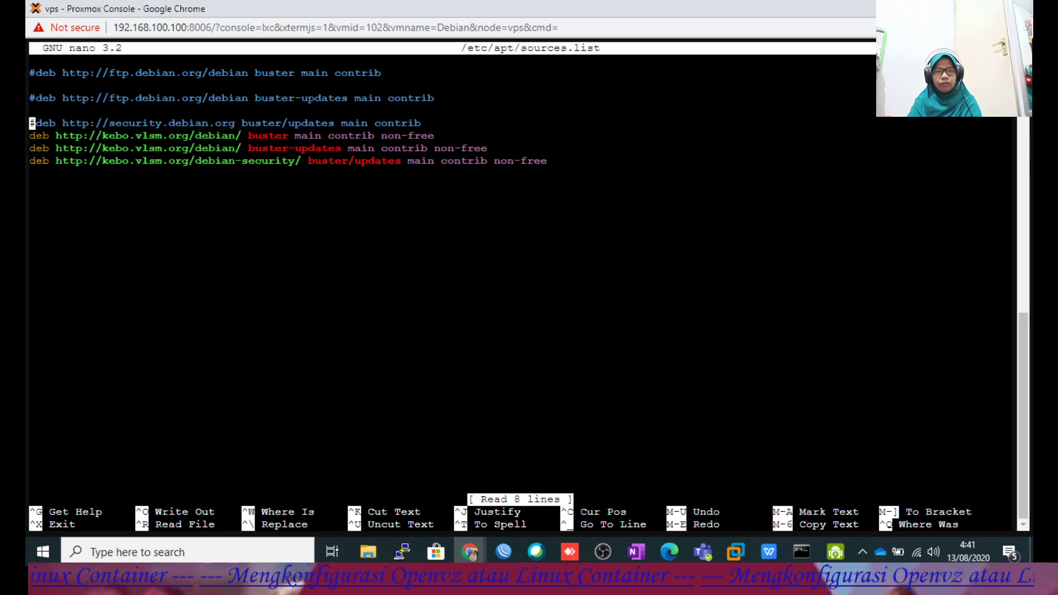
key("Down")
key("ctrl+k")
key("ctrl+k")
key("ctrl+k")
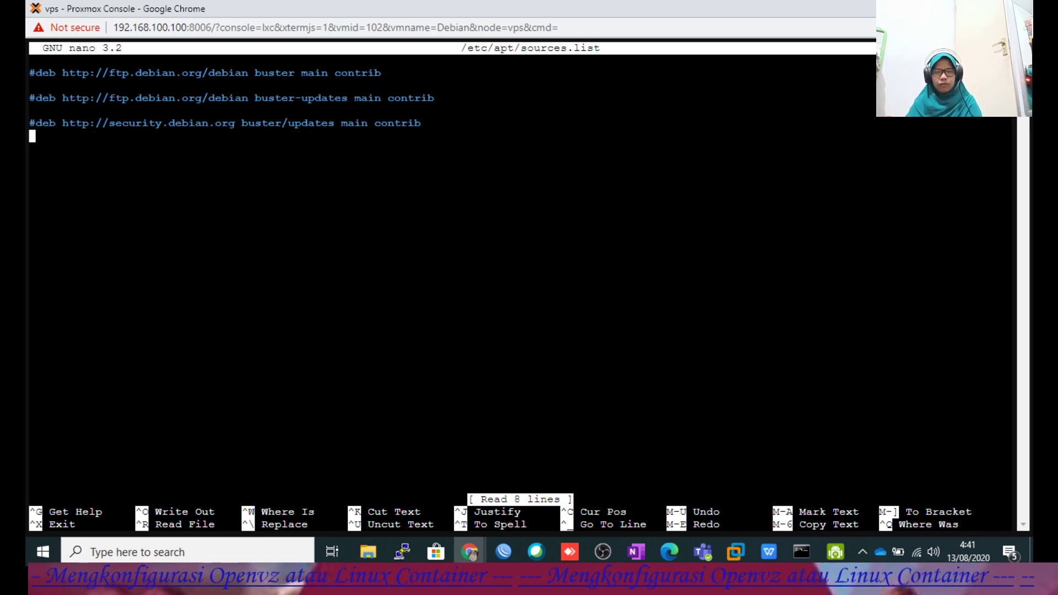
right_click(120, 238)
left_click(148, 354)
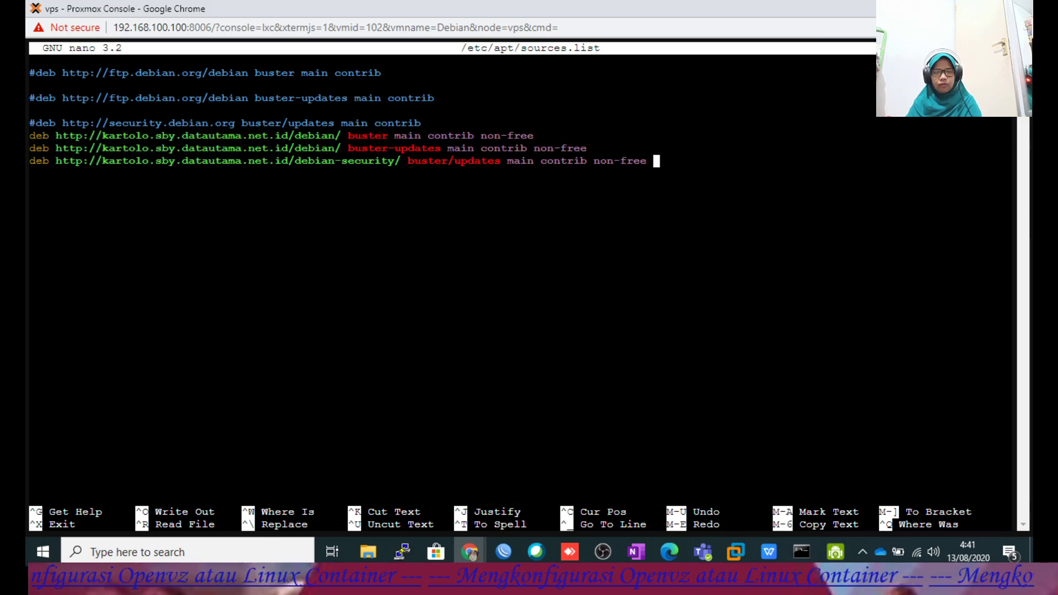
key("ctrl+x")
key("y")
key("Return")
Recall and rerun apt-get update.
key("Up")
key("Up")
key("Up")
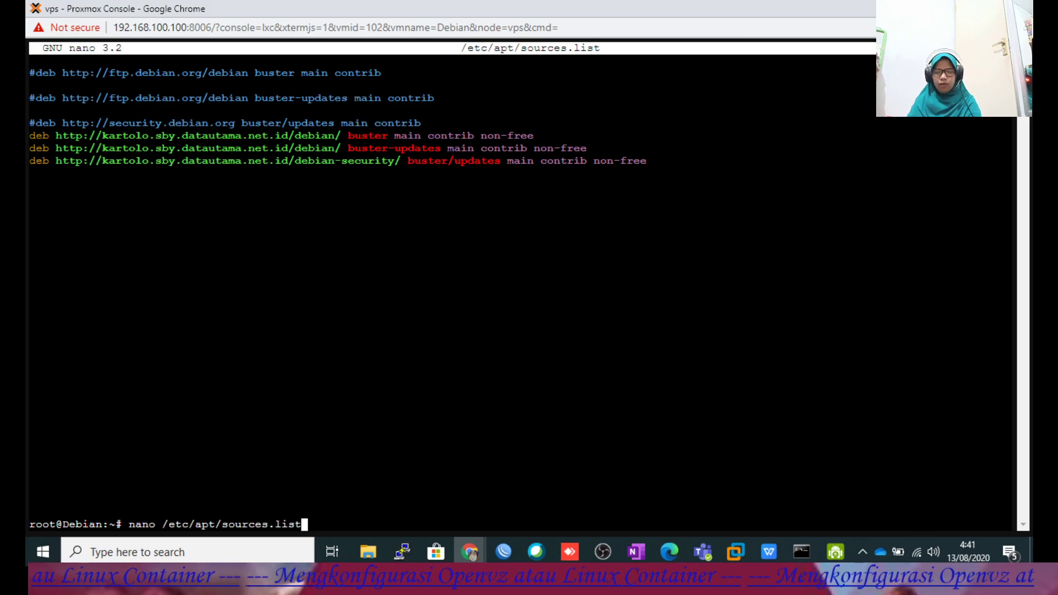
key("Up")
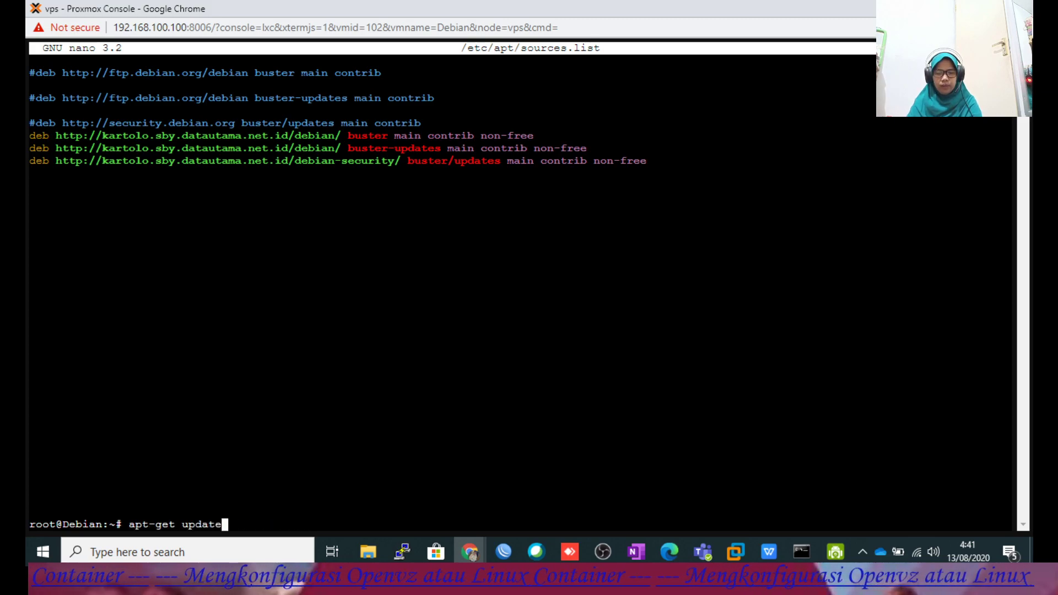
key("Return")
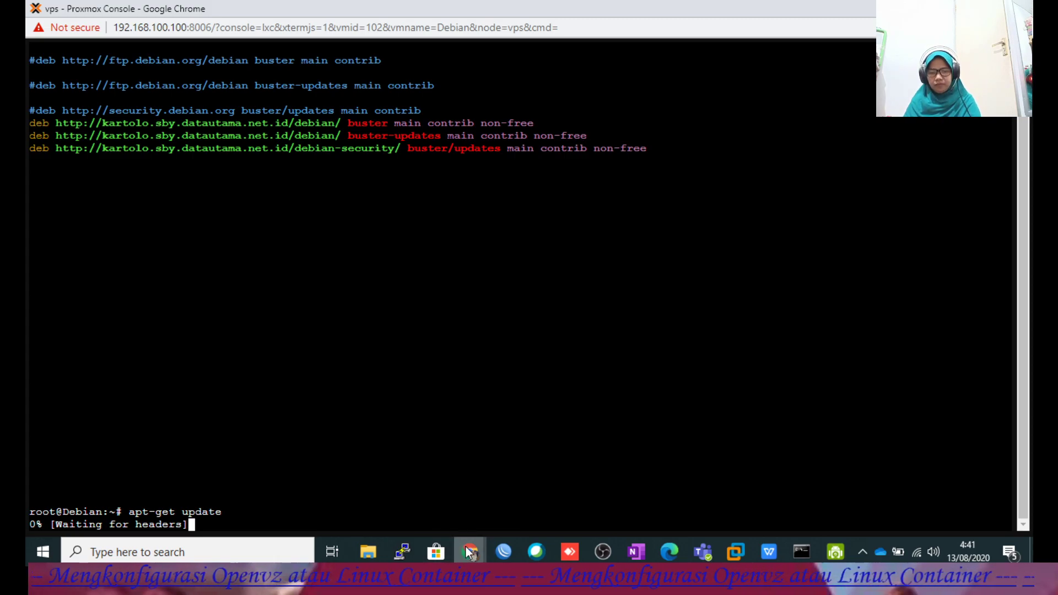
Glance at the LinuxSec repository list, then scroll the console to review sources.list and update output.
mouse_move(465, 545)
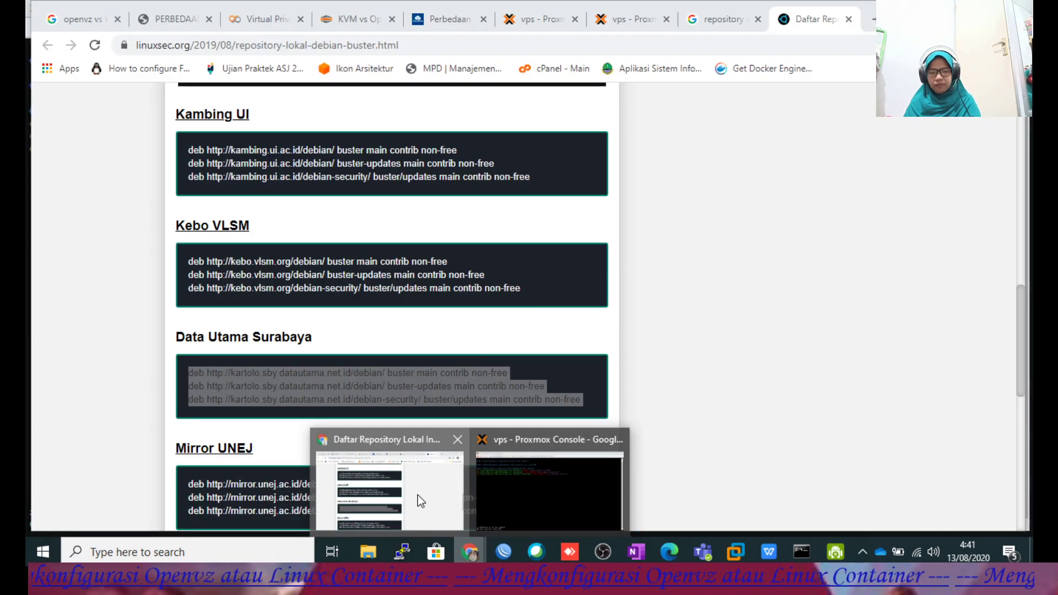
left_click(420, 501)
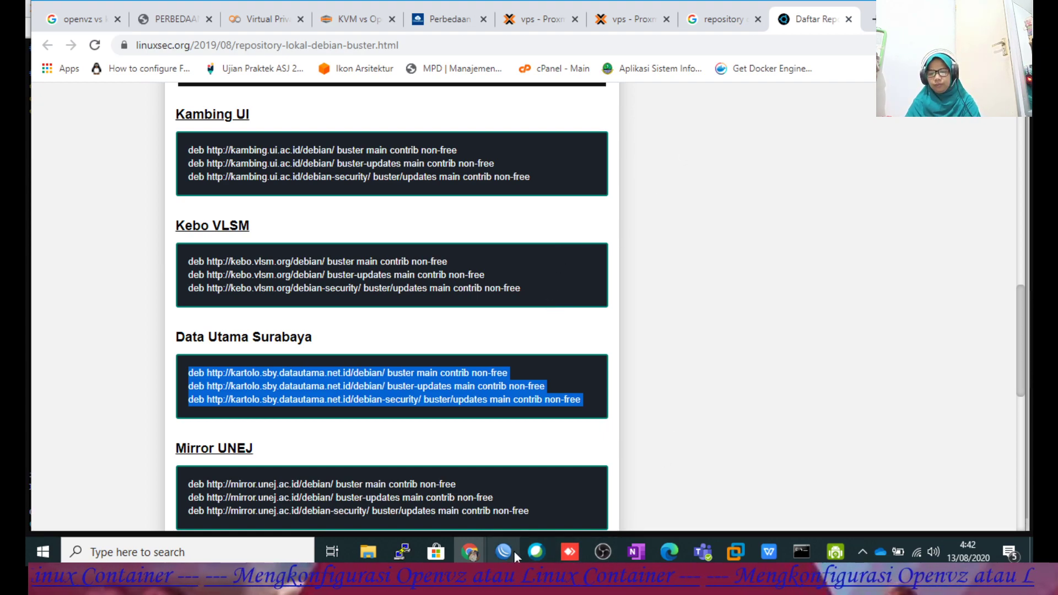
left_click(470, 551)
left_click(517, 503)
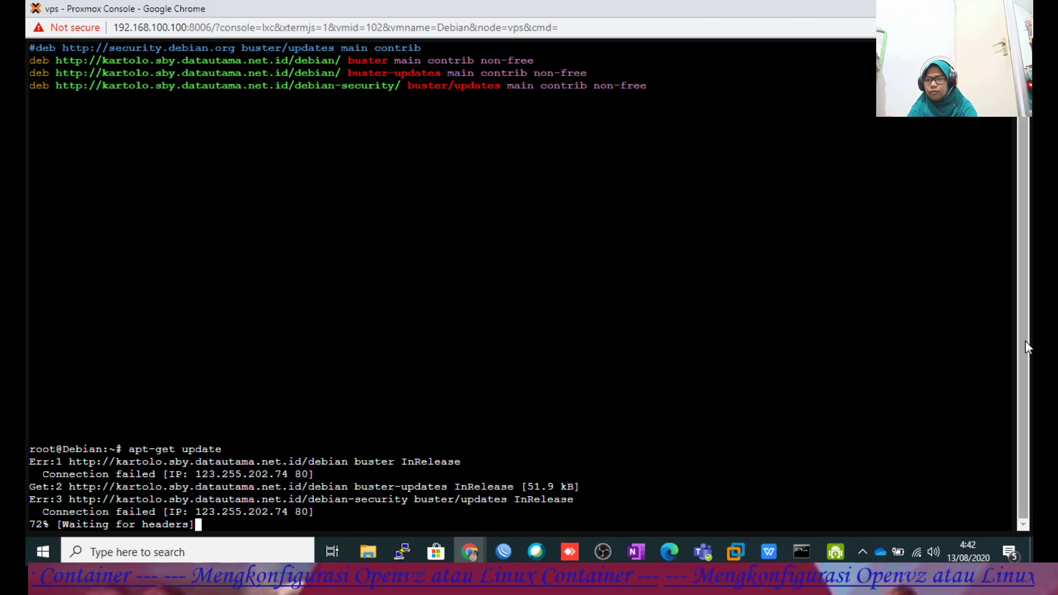
left_click_drag(1022, 345, 1000, 239)
left_click_drag(1026, 290, 1022, 410)
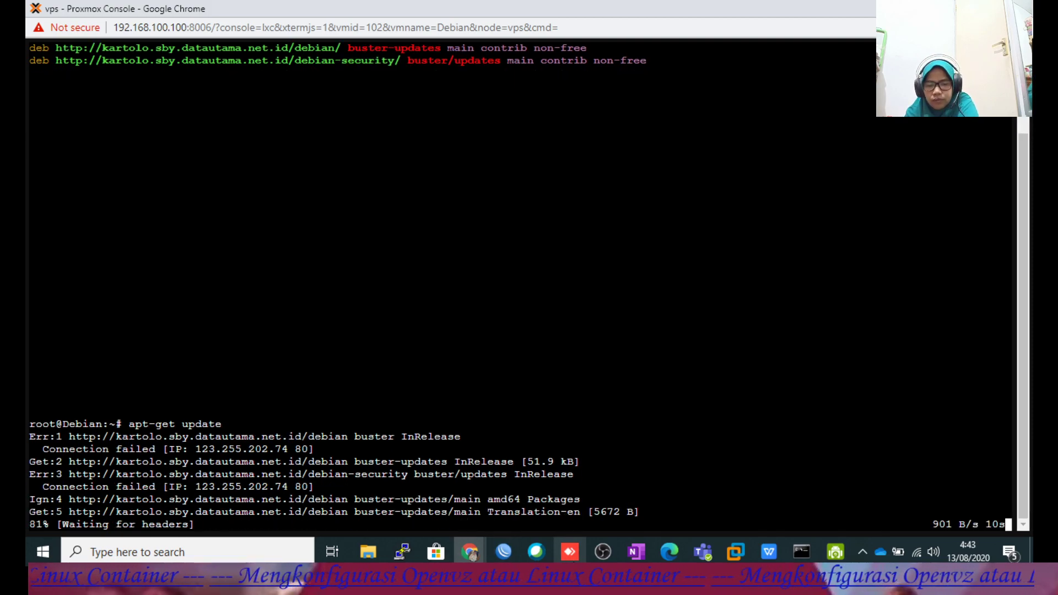
mouse_move(468, 550)
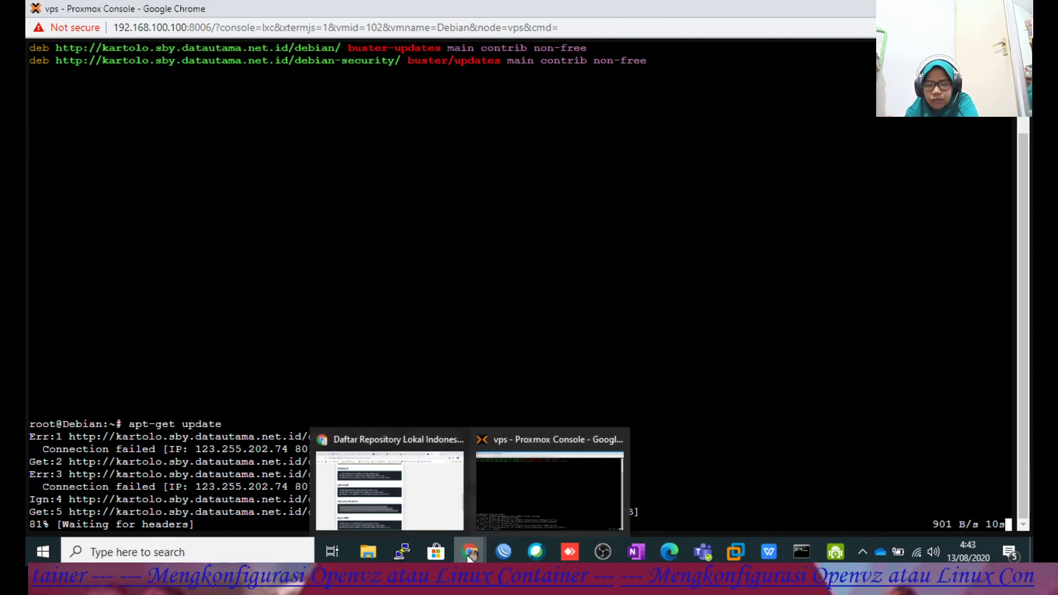
left_click(420, 488)
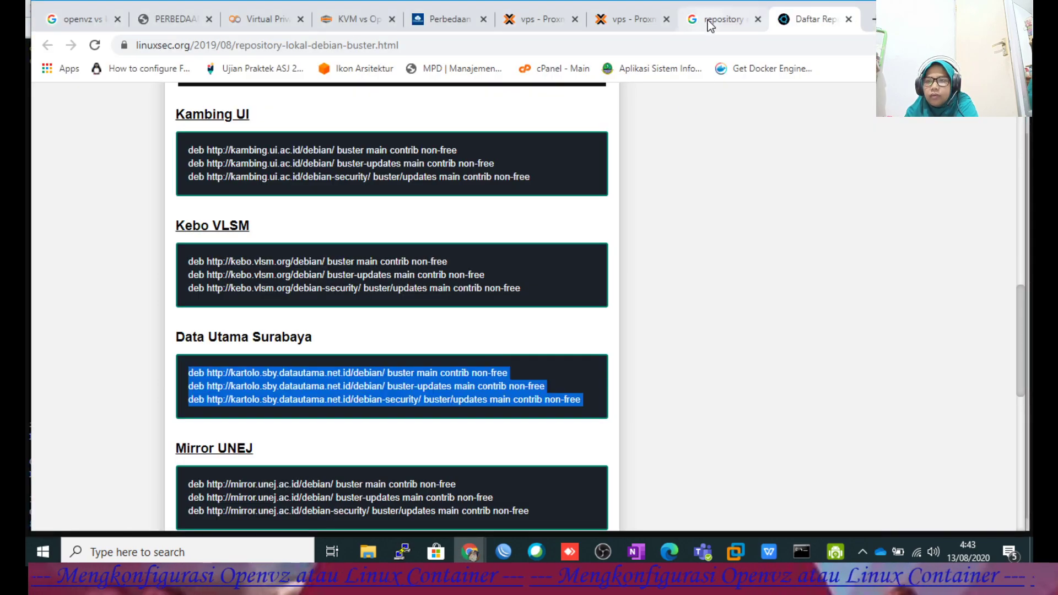
Open the Belajar Debian 10 and Kumpulan Repository results from Google in new tabs.
left_click(710, 18)
scroll(598, 294, "down", 1)
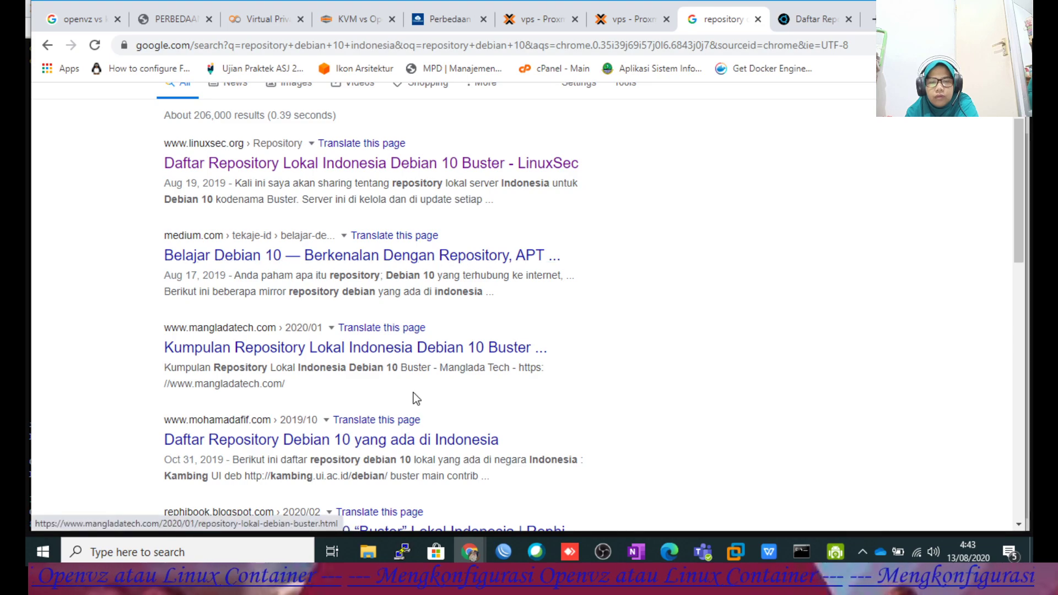
right_click(416, 257)
left_click(449, 270)
right_click(395, 348)
left_click(437, 358)
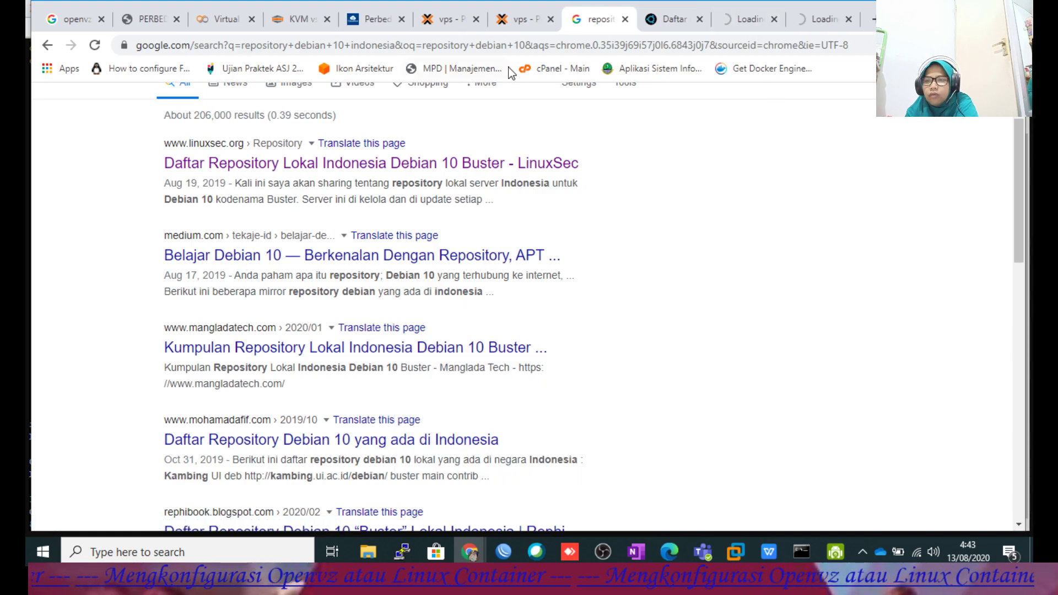
Compare the Buster mirror lists across the Medium, mangladatech and linuxsec tabs, then return to the console.
left_click(747, 21)
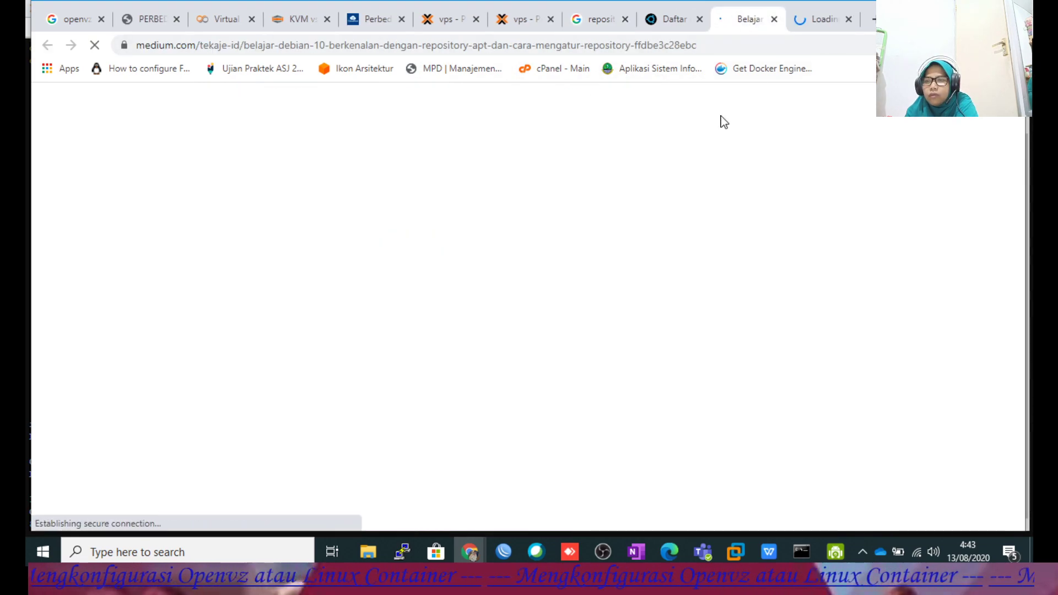
left_click(819, 21)
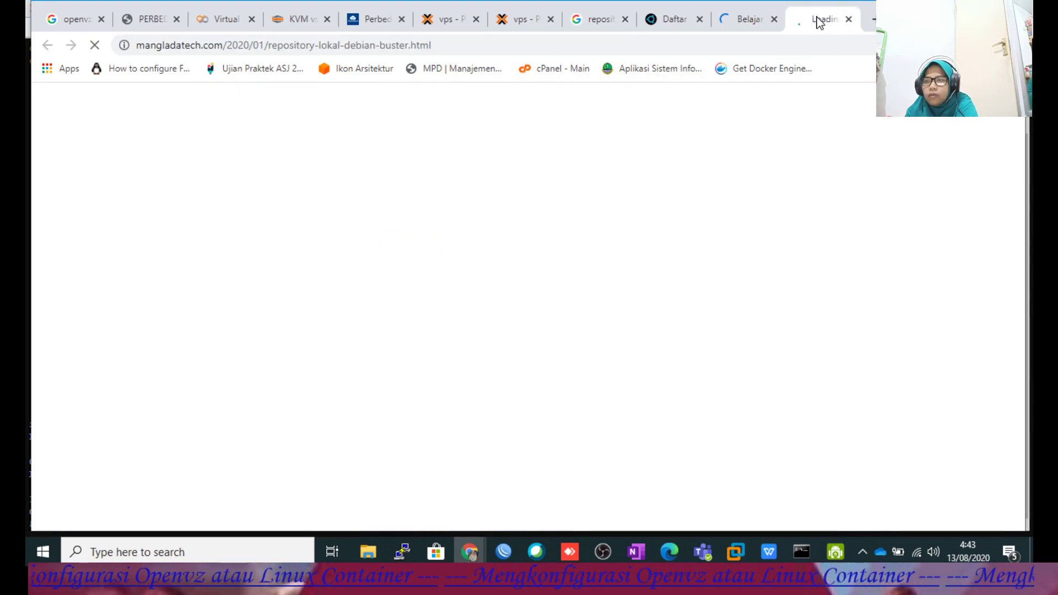
left_click(747, 19)
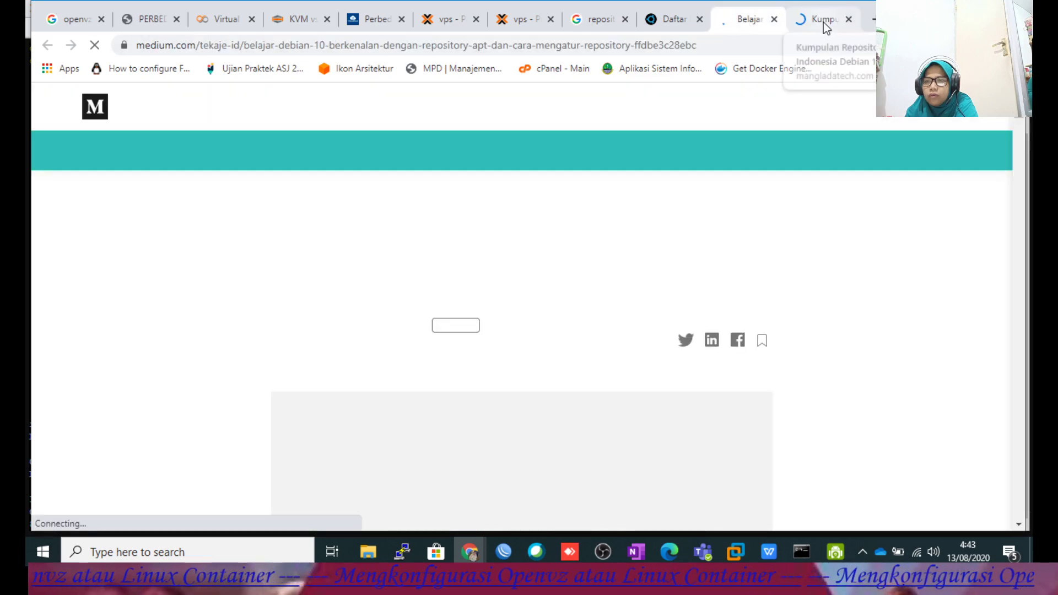
left_click(815, 20)
left_click(747, 20)
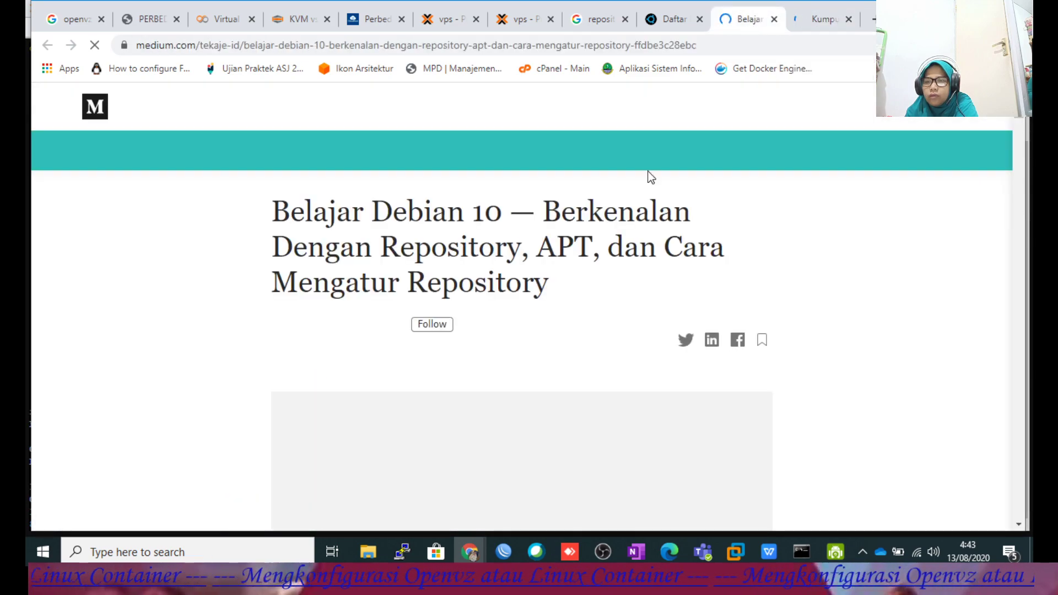
scroll(645, 177, "down", 5)
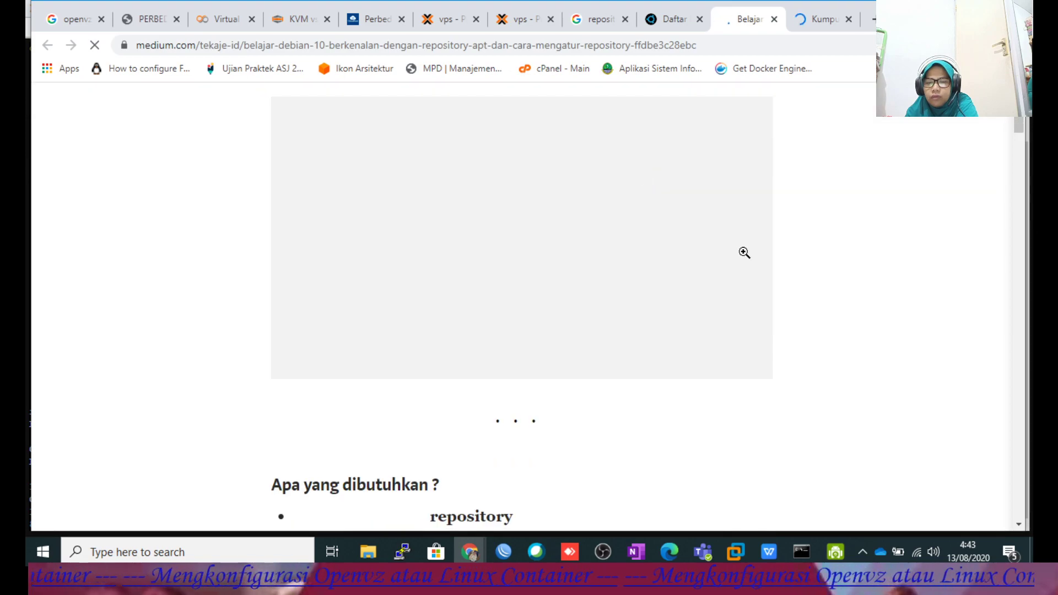
left_click(828, 32)
scroll(595, 267, "down", 5)
scroll(568, 259, "down", 14)
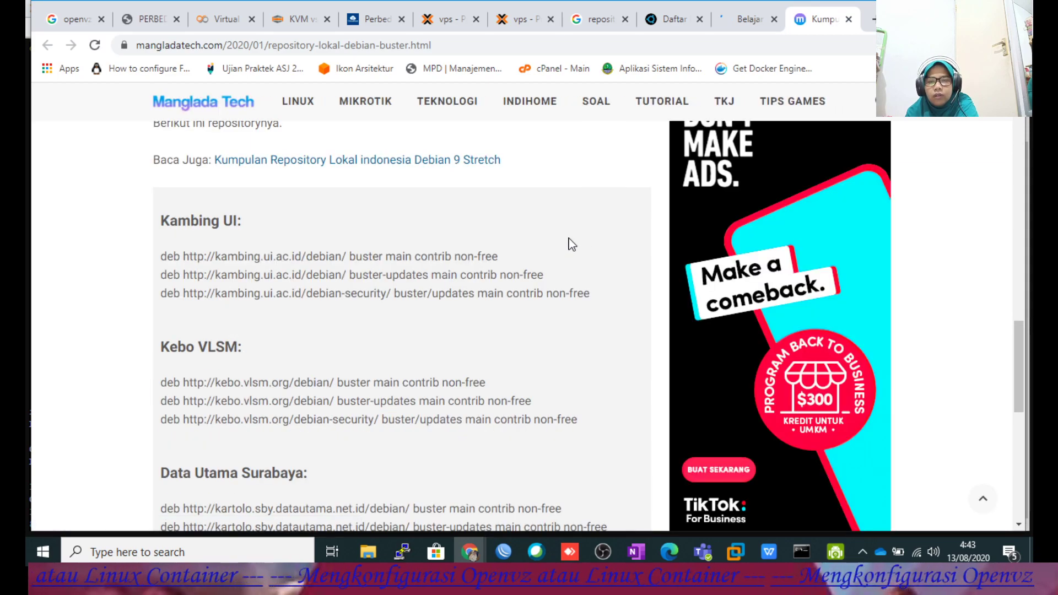
left_click(673, 22)
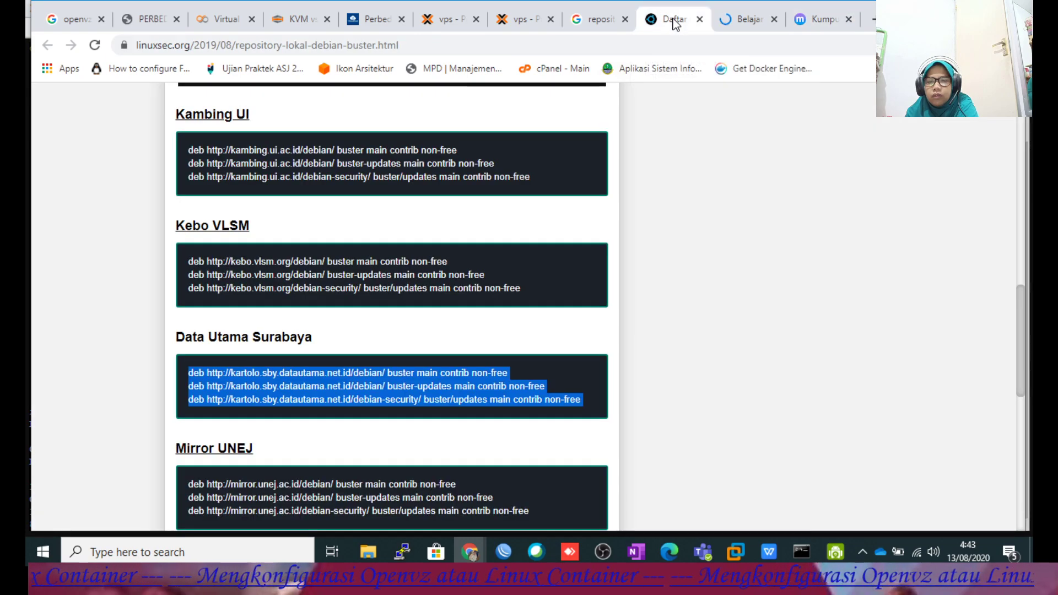
left_click(821, 17)
scroll(578, 248, "down", 5)
scroll(584, 246, "down", 3)
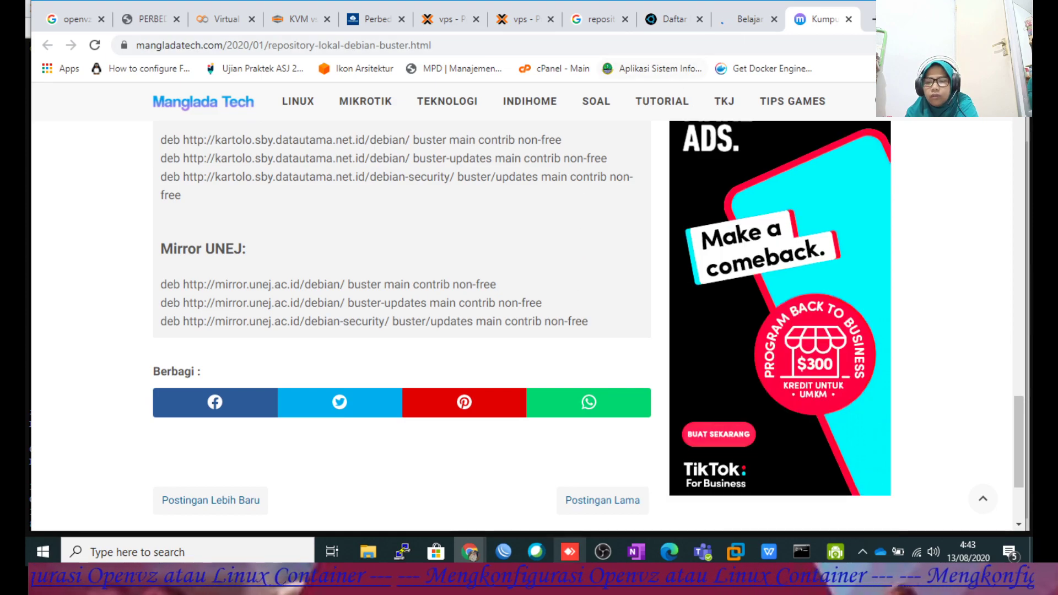
mouse_move(469, 551)
left_click(504, 500)
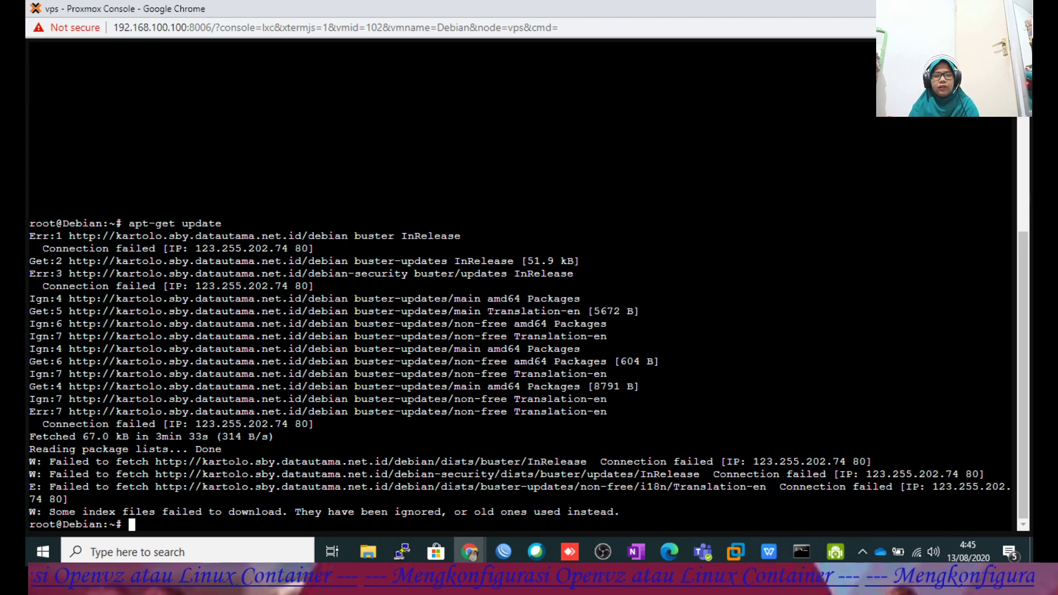
Clear the screen and rerun apt install apache2 ssh, which still fails.
type("clear")
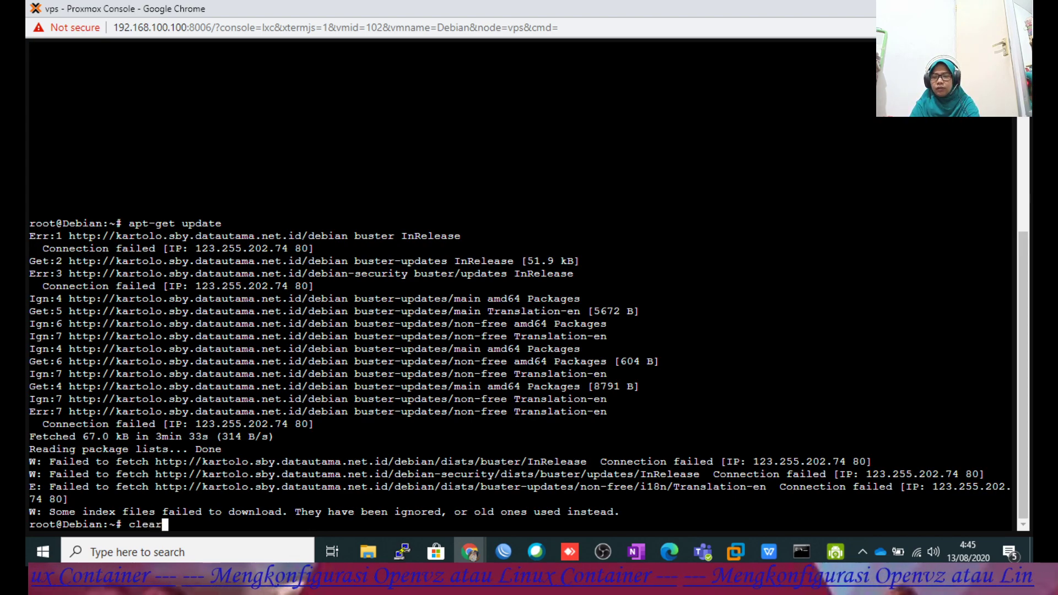
key("Return")
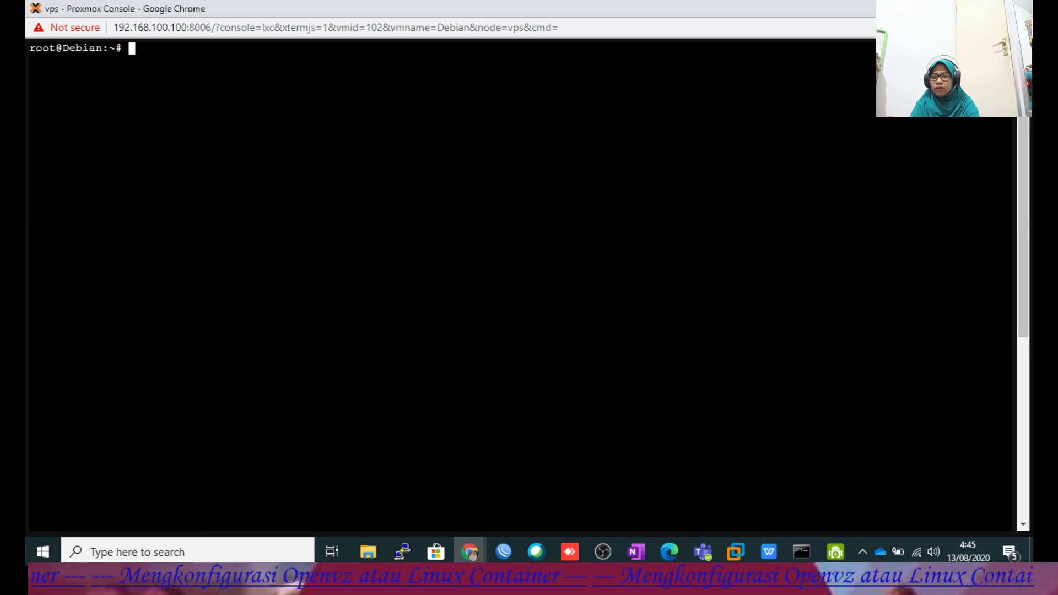
key("Up")
key("Up")
key("Up")
key("Up")
key("Up")
key("Up")
key("Up")
key("Up")
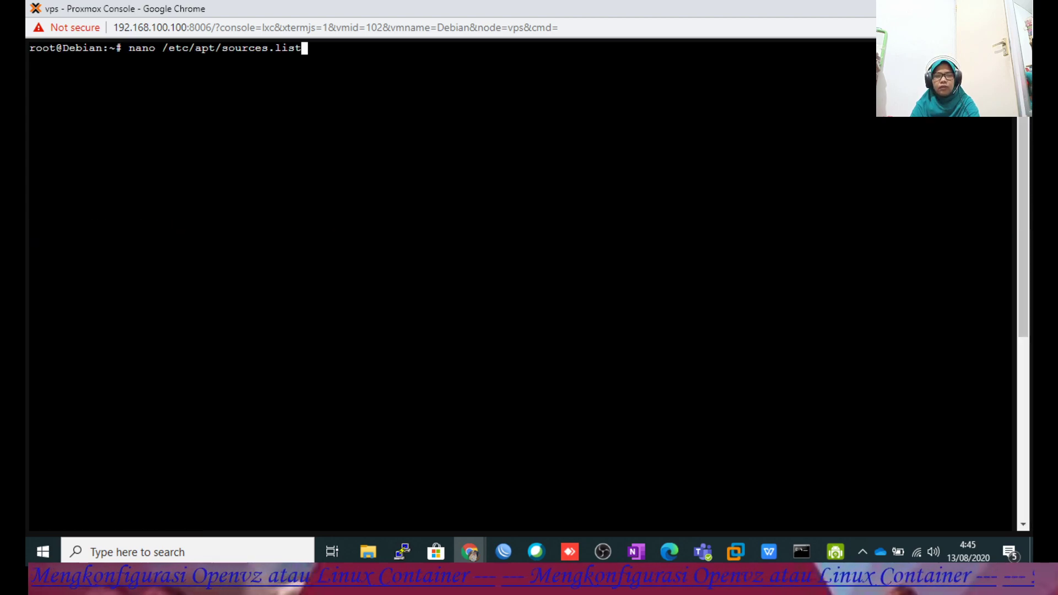
key("Return")
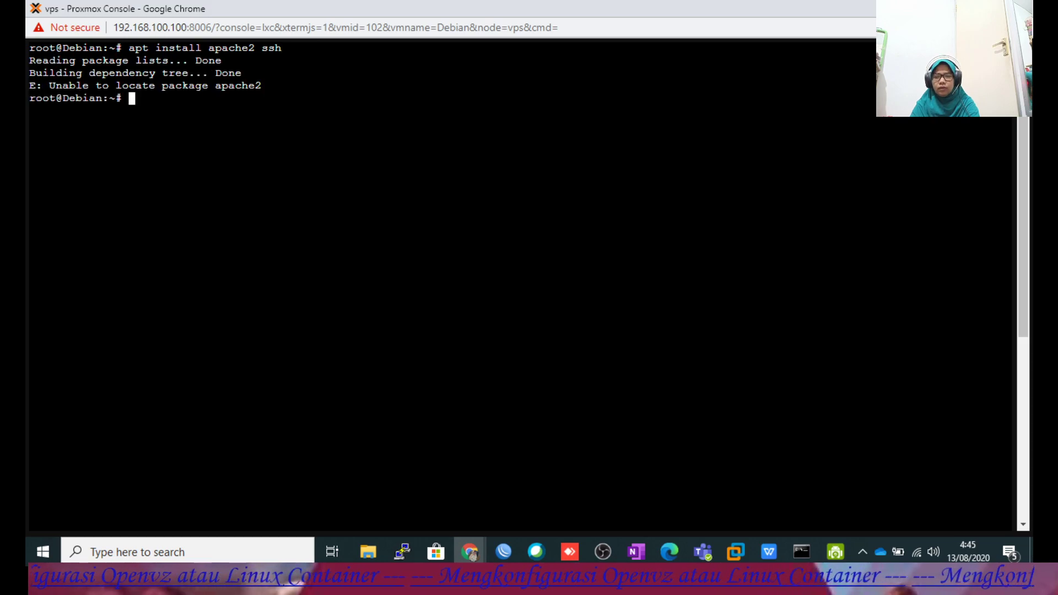
Reopen /etc/apt/sources.list in nano from history and move to the line to remove.
key("Up")
key("Up")
key("Up")
key("Up")
key("Up")
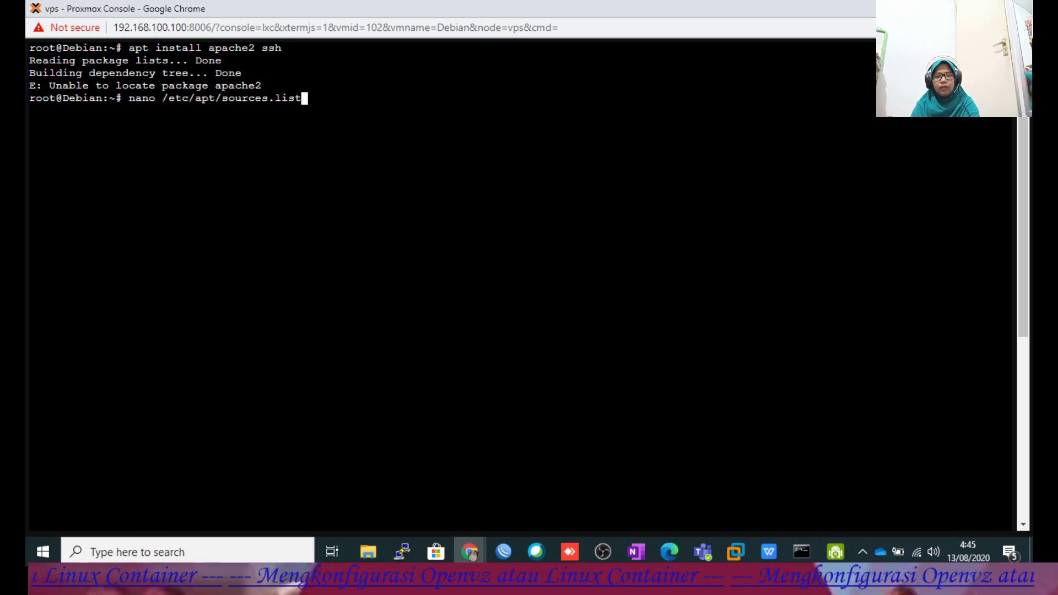
key("Up")
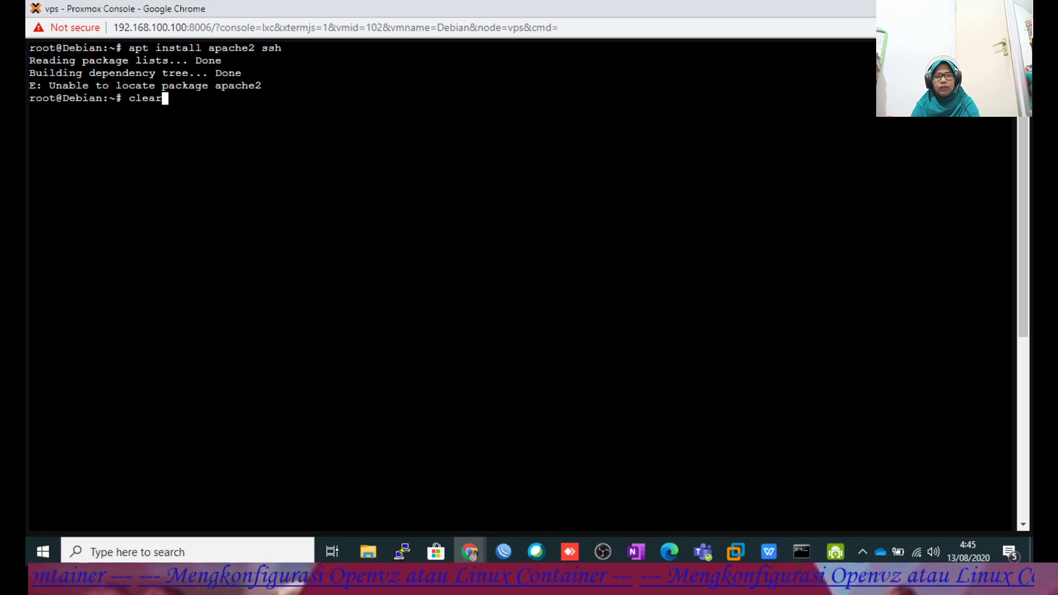
key("Down")
key("Down")
key("Down")
key("Down")
key("Down")
key("Down")
key("Up")
key("Up")
key("Up")
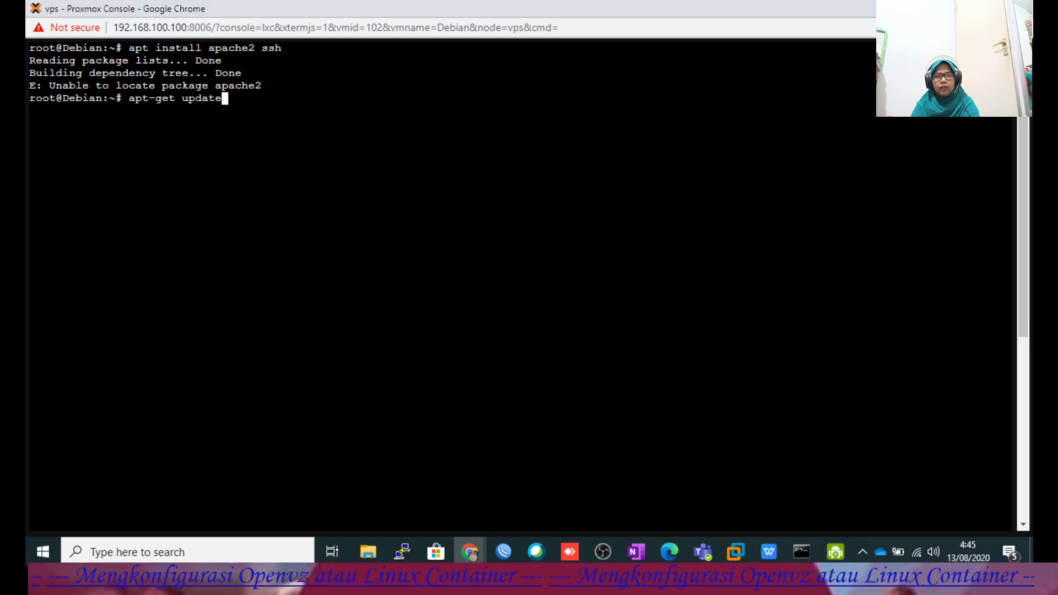
key("Return")
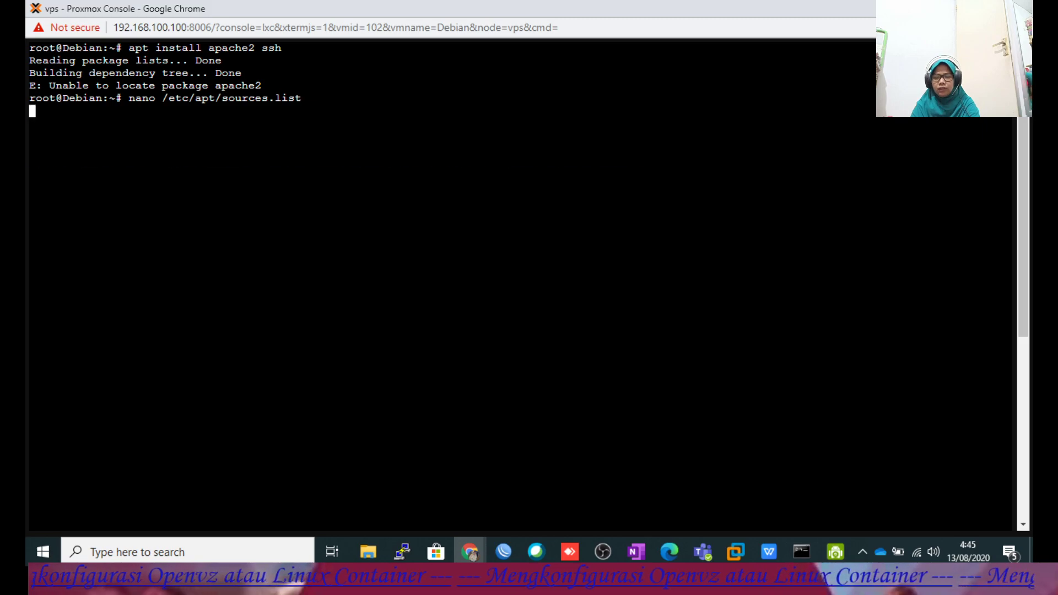
key("Down")
key("Down")
Cut the old deb line, copy the three Mirror UNEJ lines from Manglada Tech, and return to nano.
key("ctrl+k")
key("ctrl+k")
key("ctrl+k")
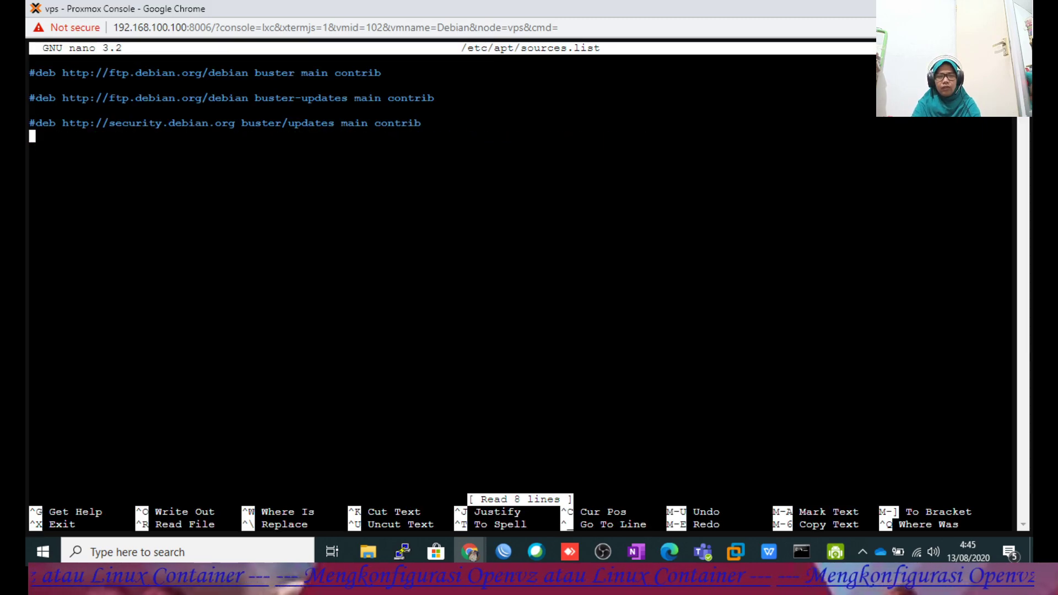
mouse_move(475, 544)
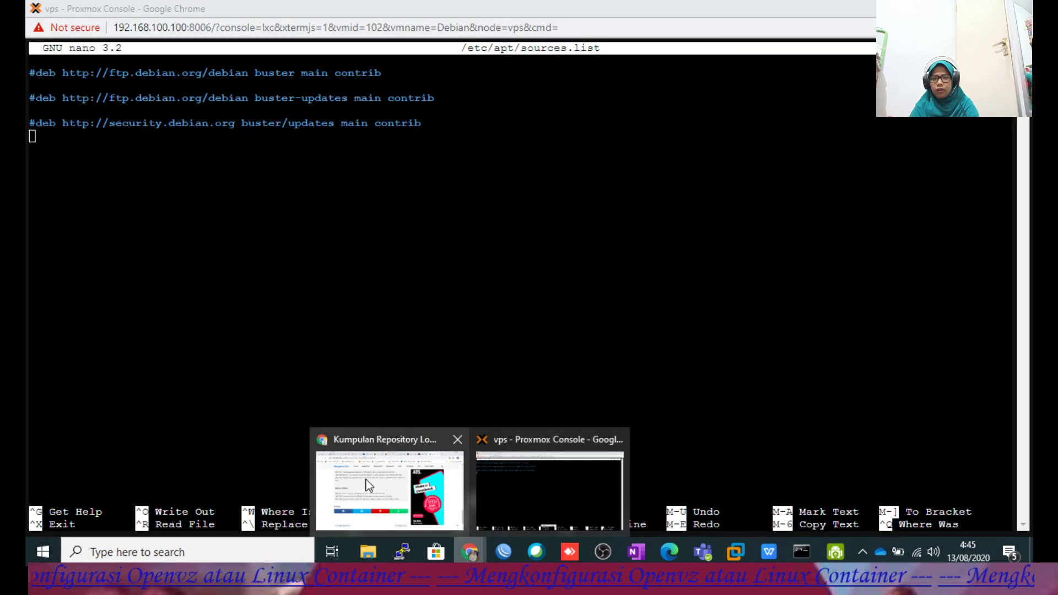
left_click(366, 479)
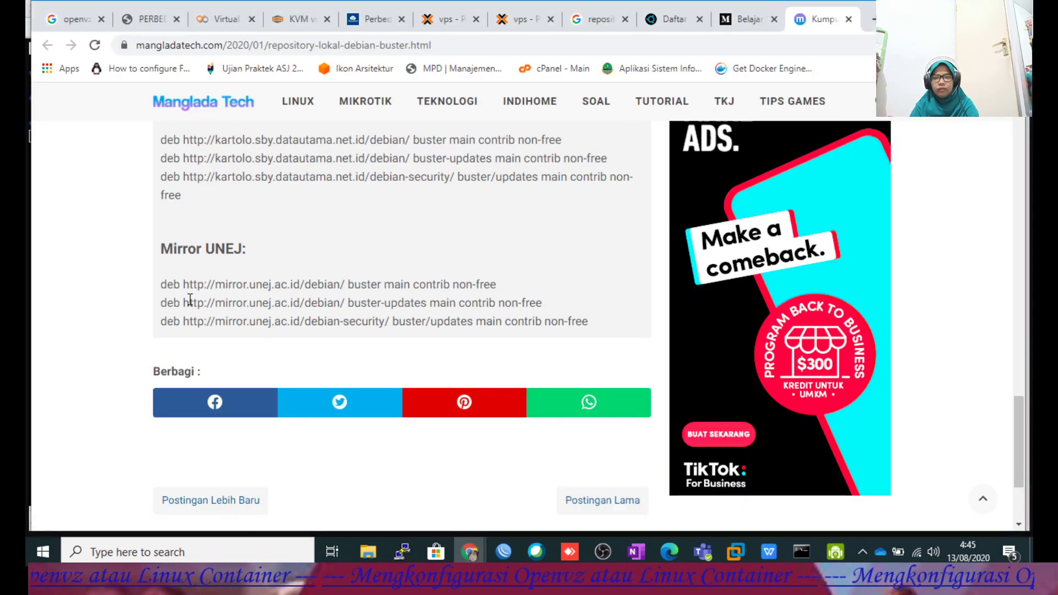
left_click_drag(160, 284, 599, 325)
key("ctrl+c")
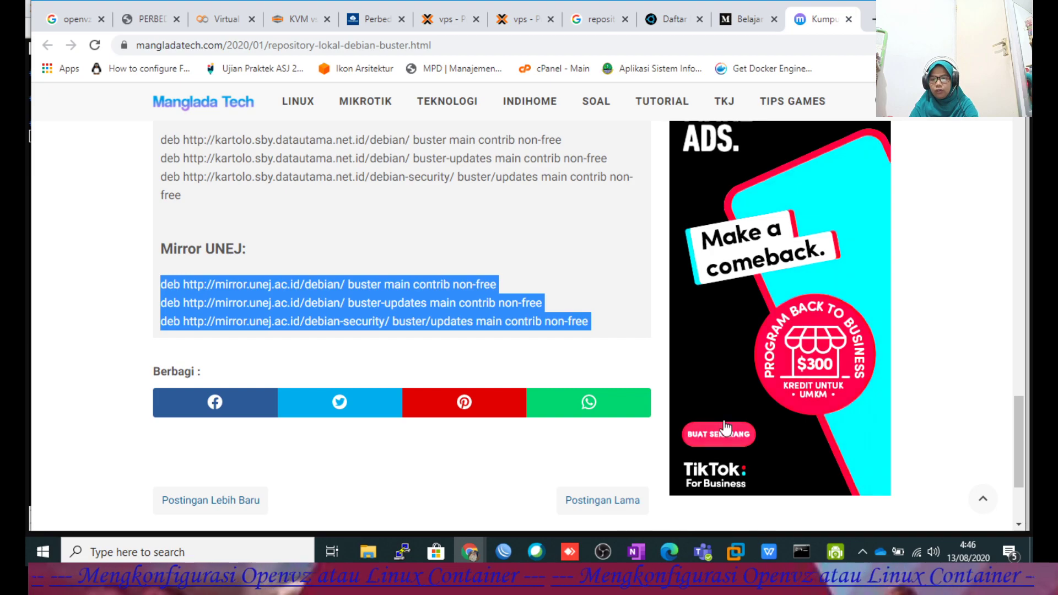
left_click(470, 551)
left_click(530, 498)
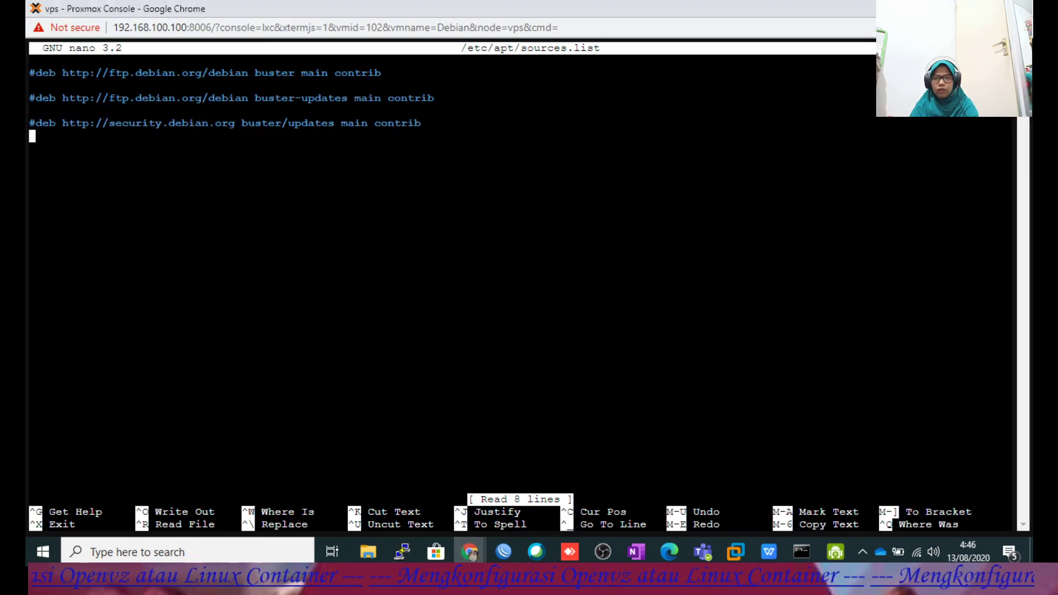
Paste the three mirror.unej.ac.id deb lines into sources.list, save the file and clear the console.
right_click(226, 254)
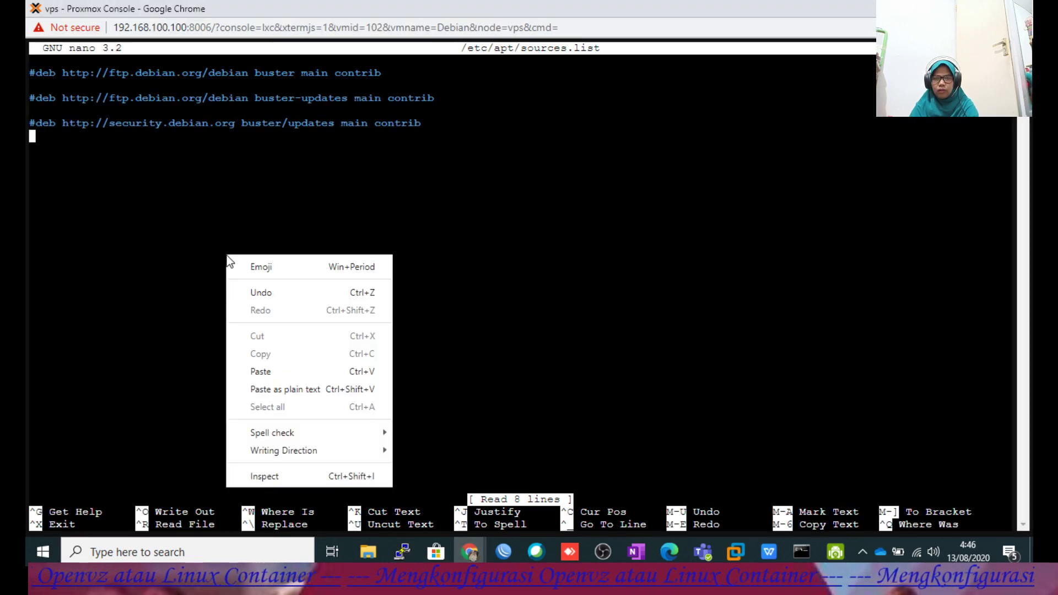
left_click(267, 372)
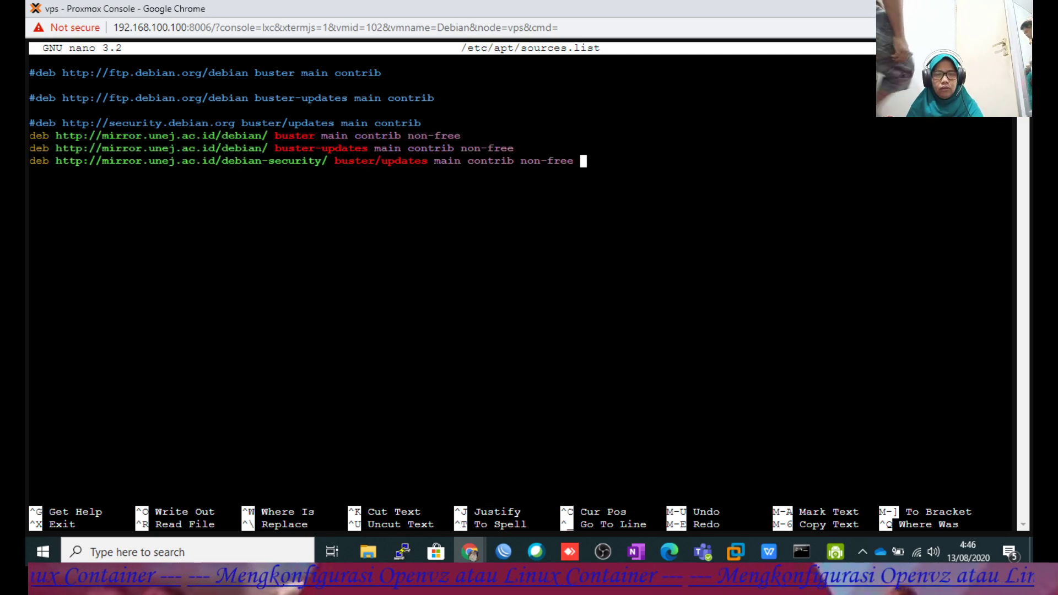
key("ctrl+x")
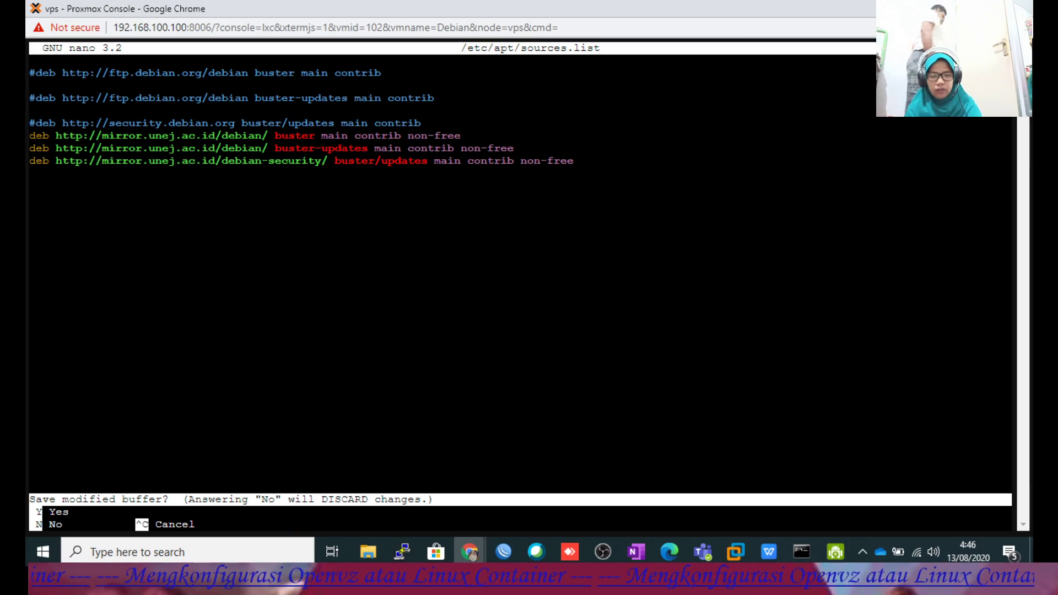
key("y")
key("Return")
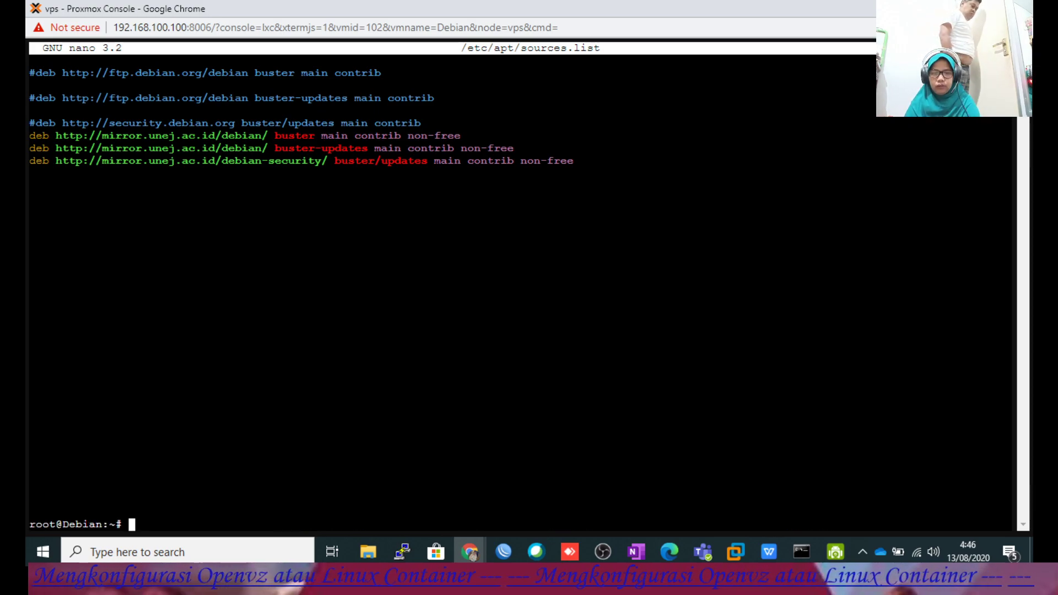
type("clea")
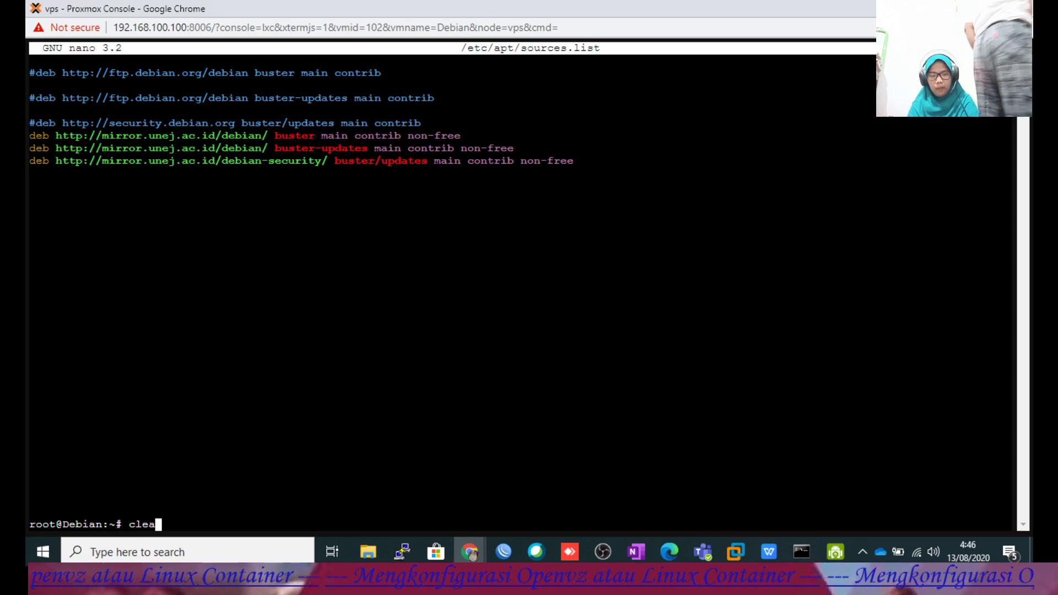
type("r")
key("Return")
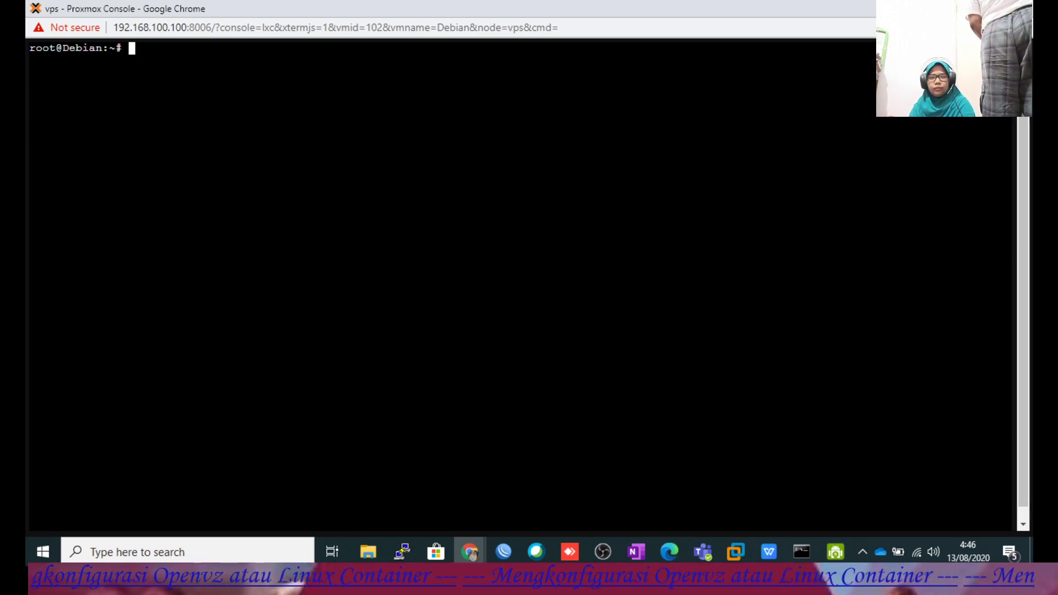
Run apt update in container 102, then switch back to the Manglada Tech article in Chrome.
type("apt")
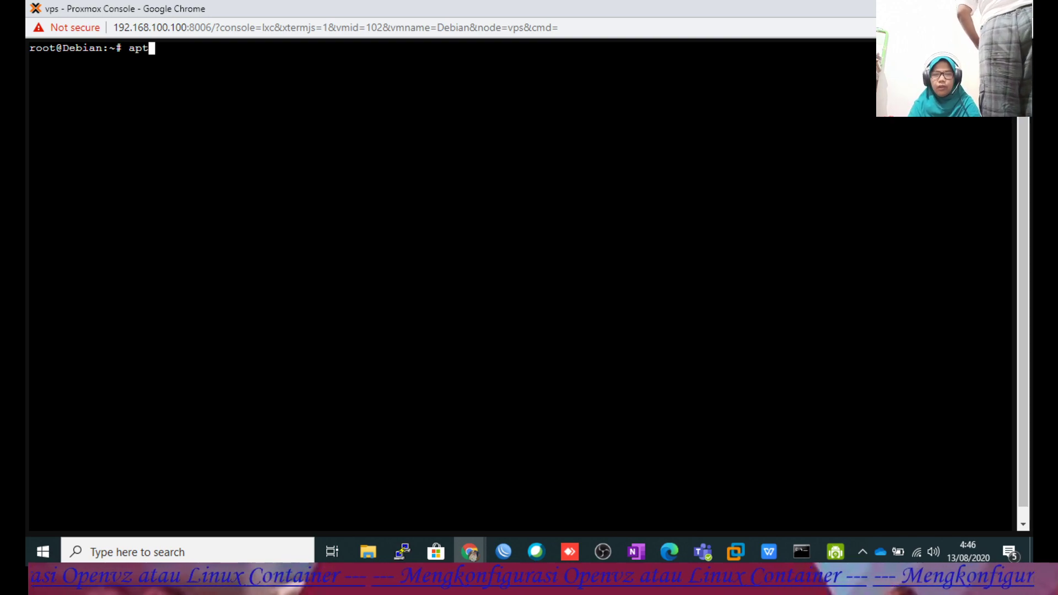
type(" update")
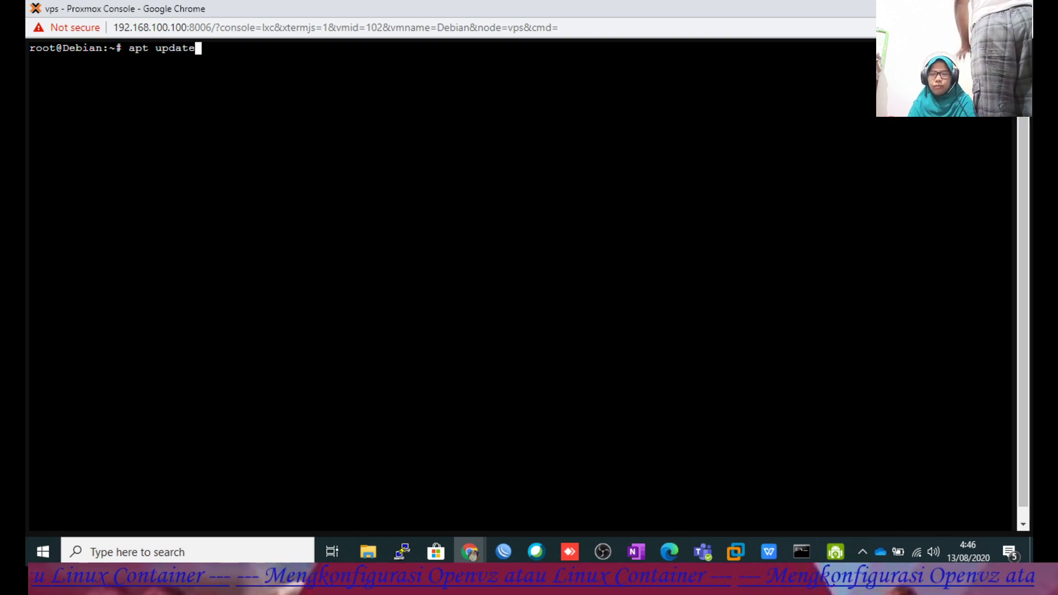
key("Return")
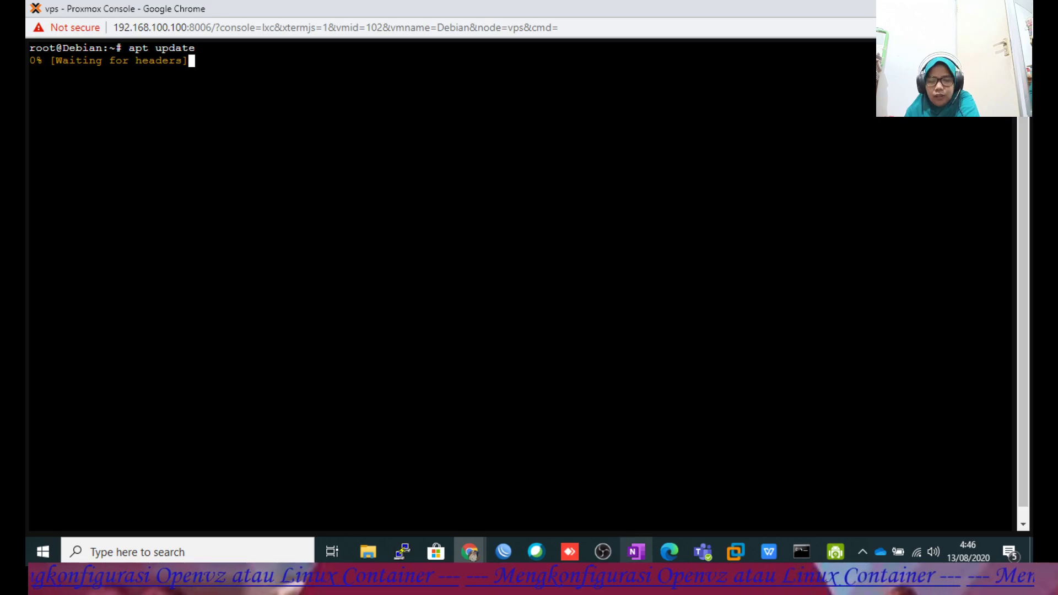
mouse_move(470, 548)
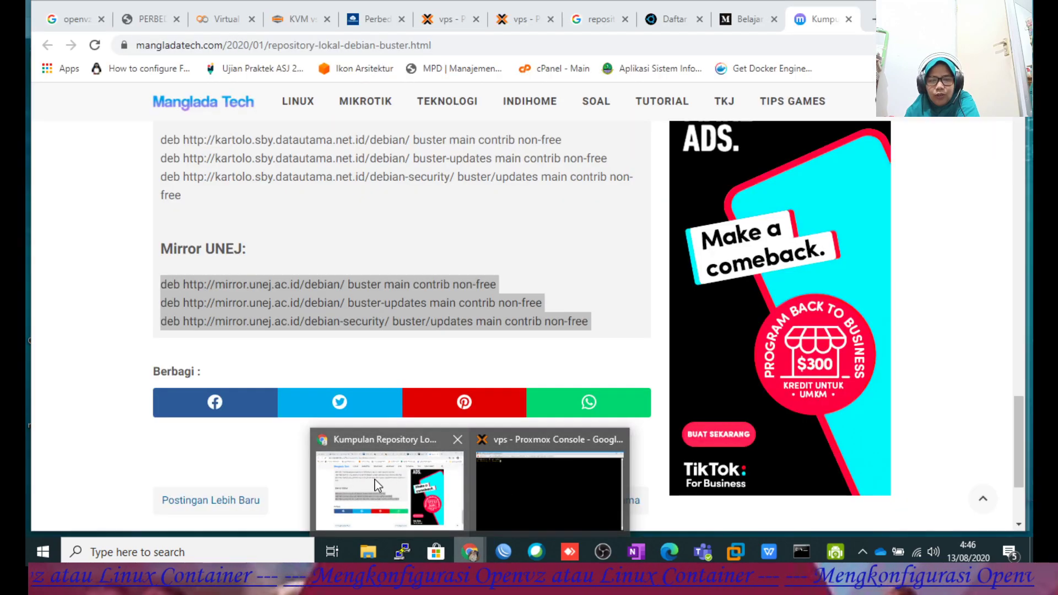
Switch to the Medium Debian 10 repository article and scroll down through it.
left_click(375, 479)
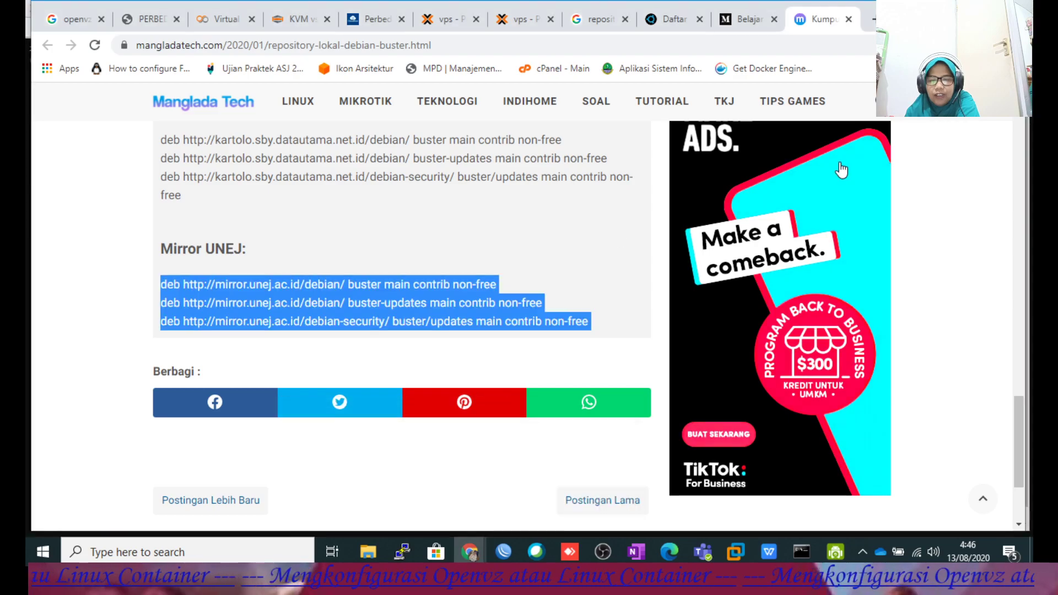
left_click(671, 21)
left_click(744, 22)
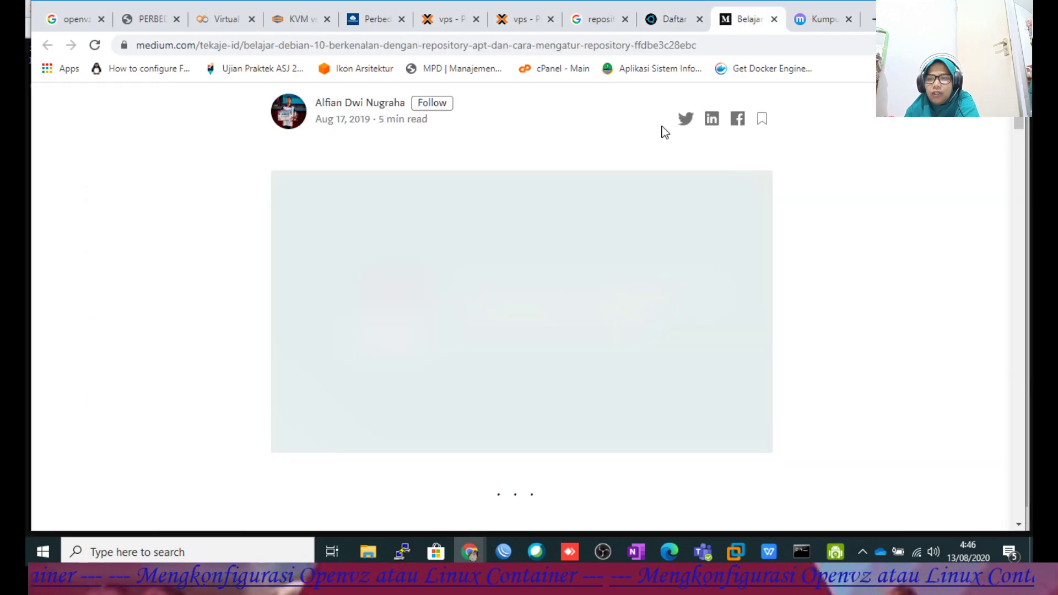
scroll(626, 168, "down", 5)
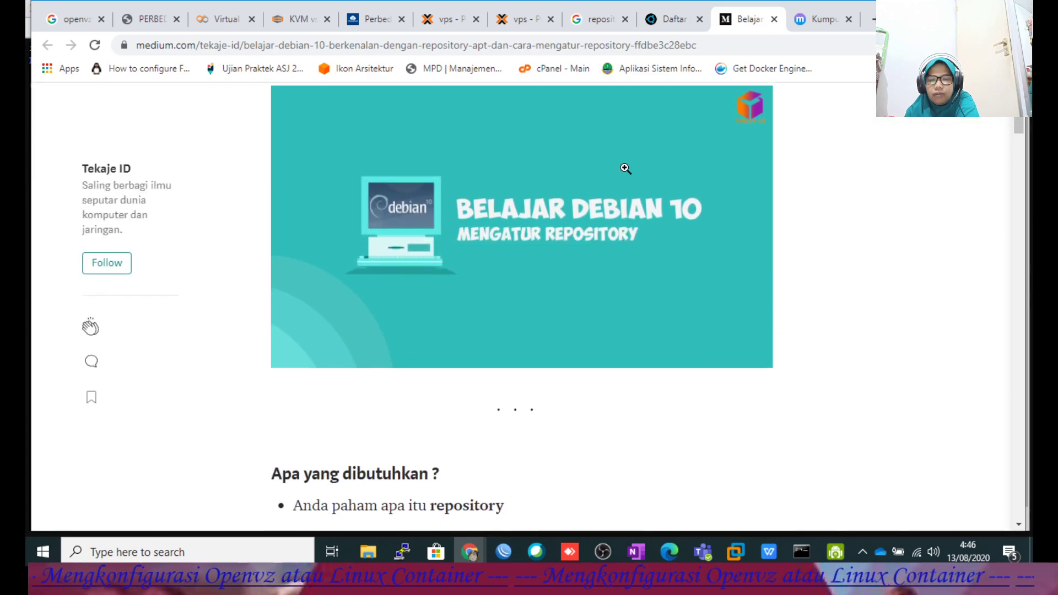
scroll(625, 168, "down", 15)
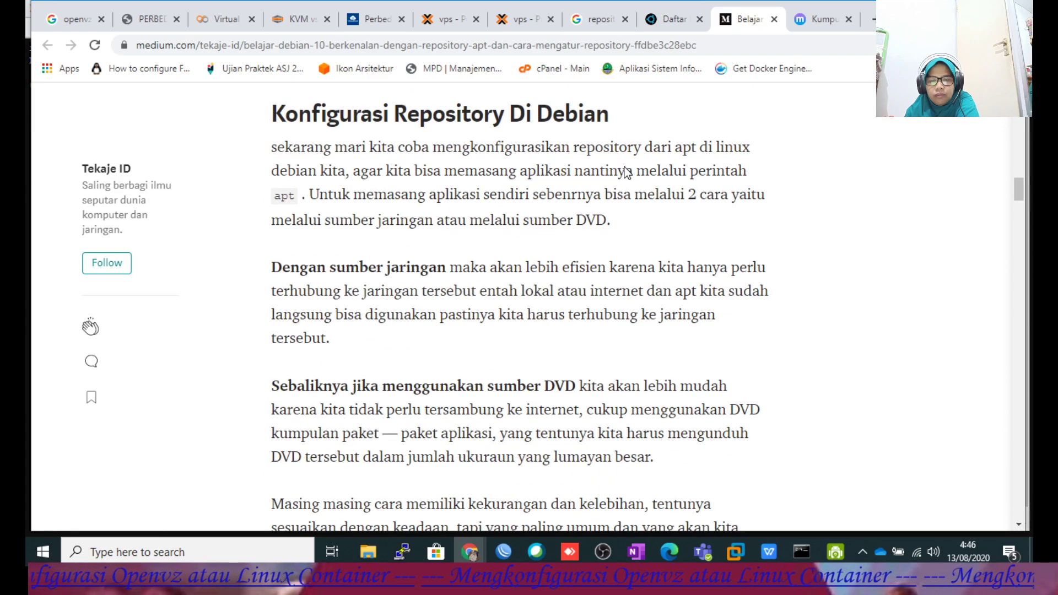
scroll(625, 171, "down", 12)
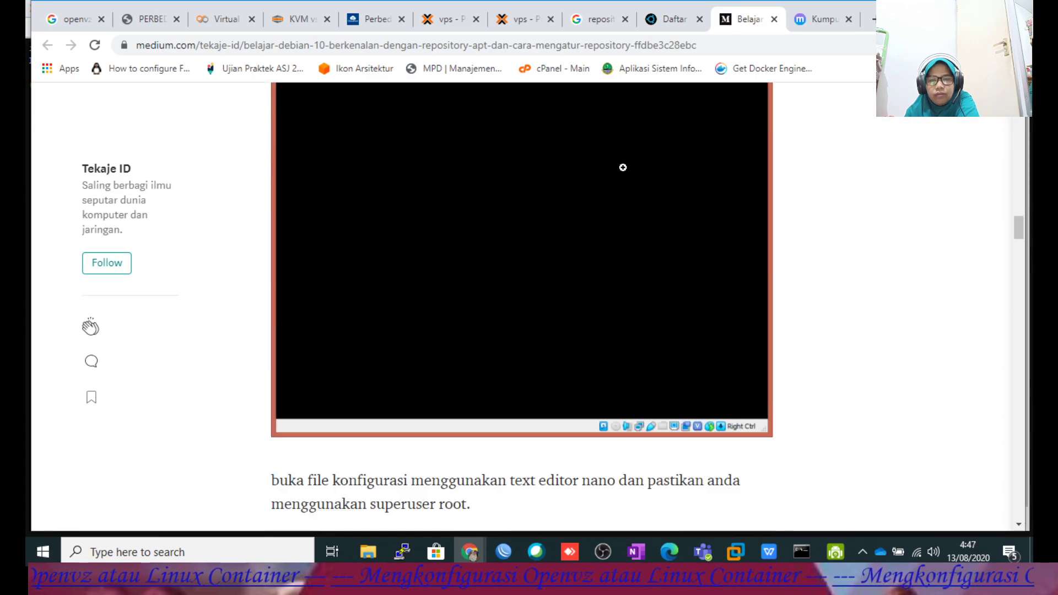
scroll(623, 168, "down", 5)
scroll(623, 167, "down", 3)
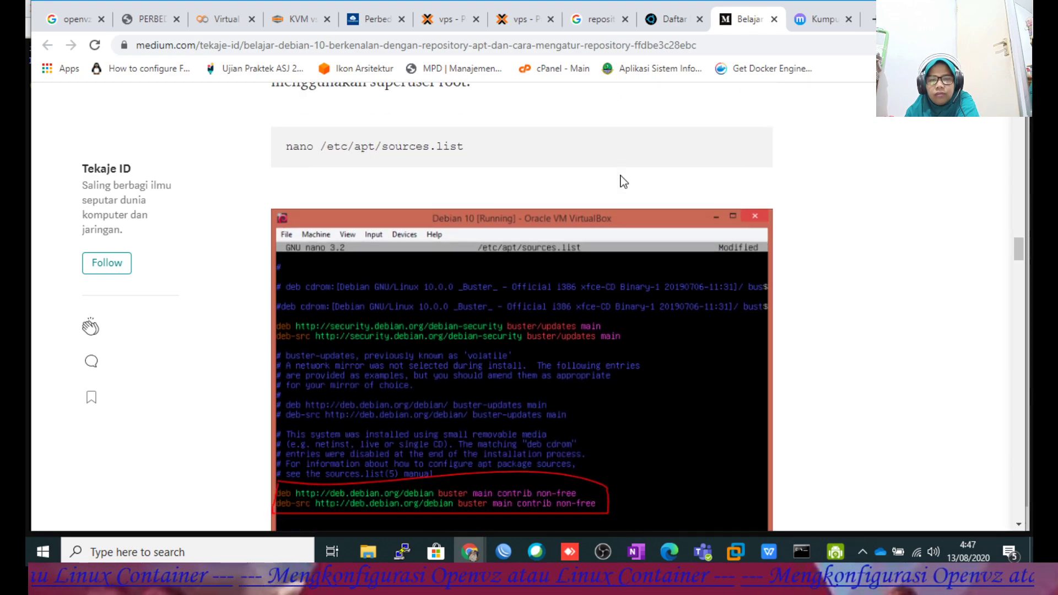
scroll(623, 182, "down", 4)
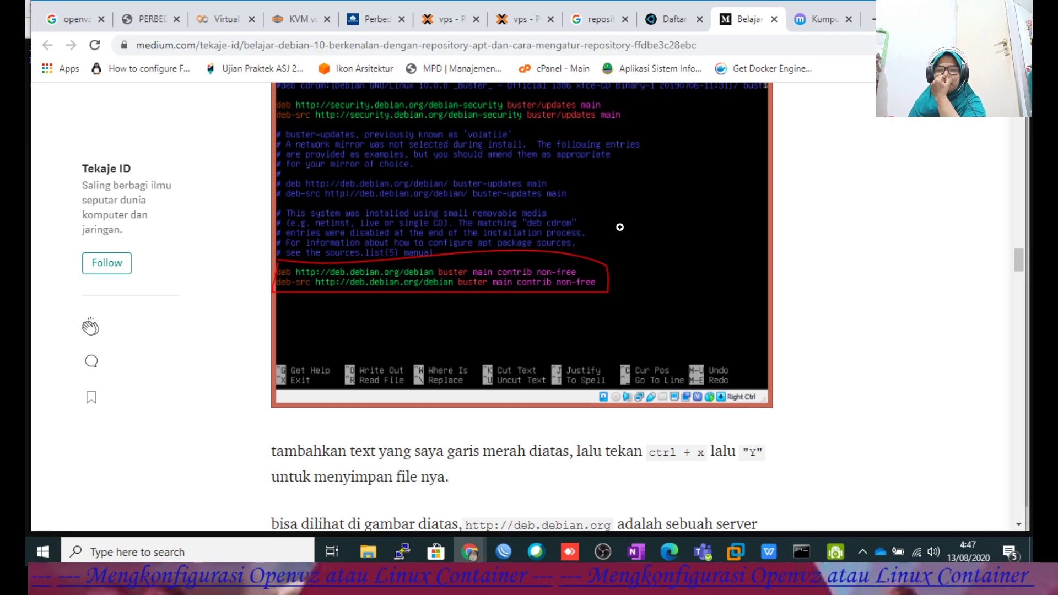
scroll(624, 210, "down", 4)
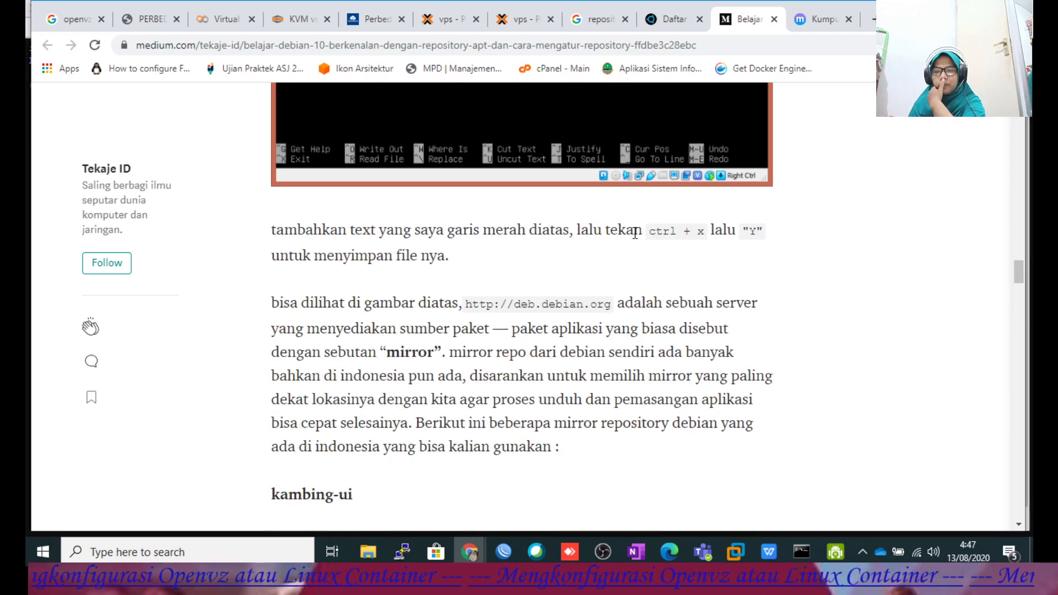
scroll(639, 234, "down", 5)
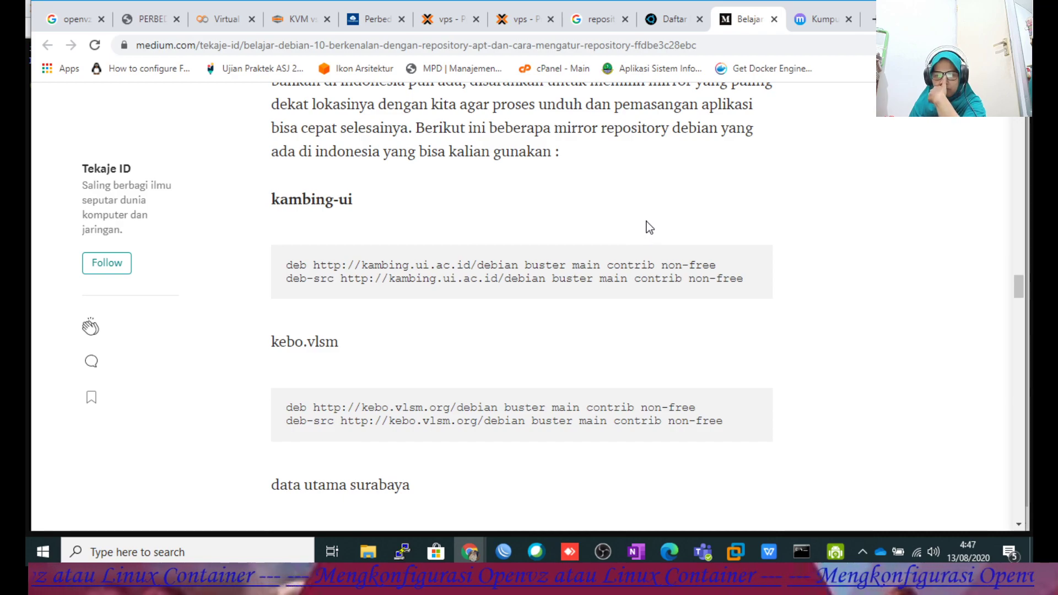
scroll(649, 226, "down", 4)
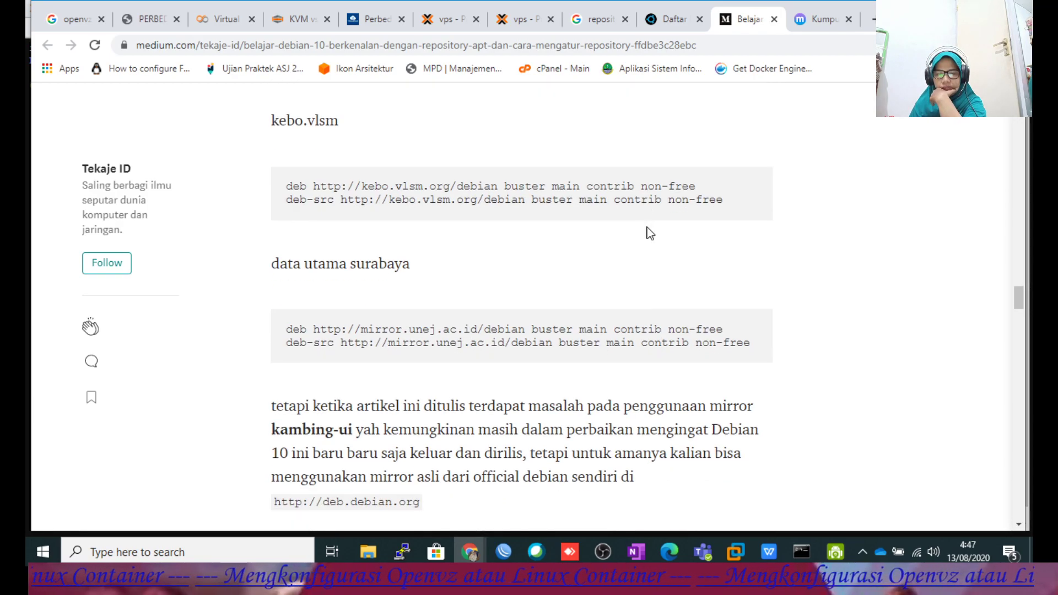
scroll(650, 233, "down", 4)
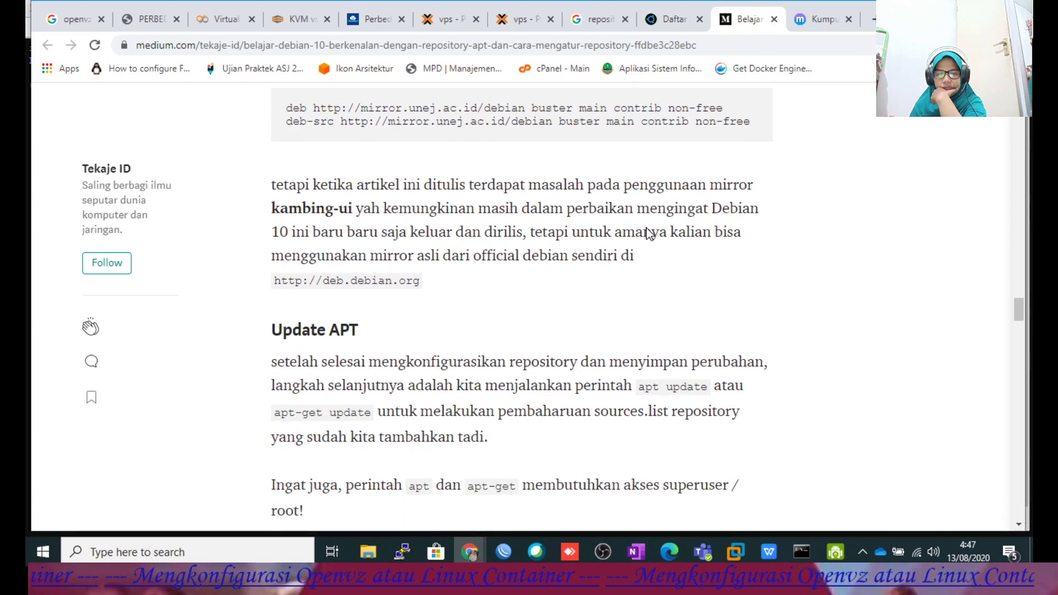
scroll(648, 230, "down", 5)
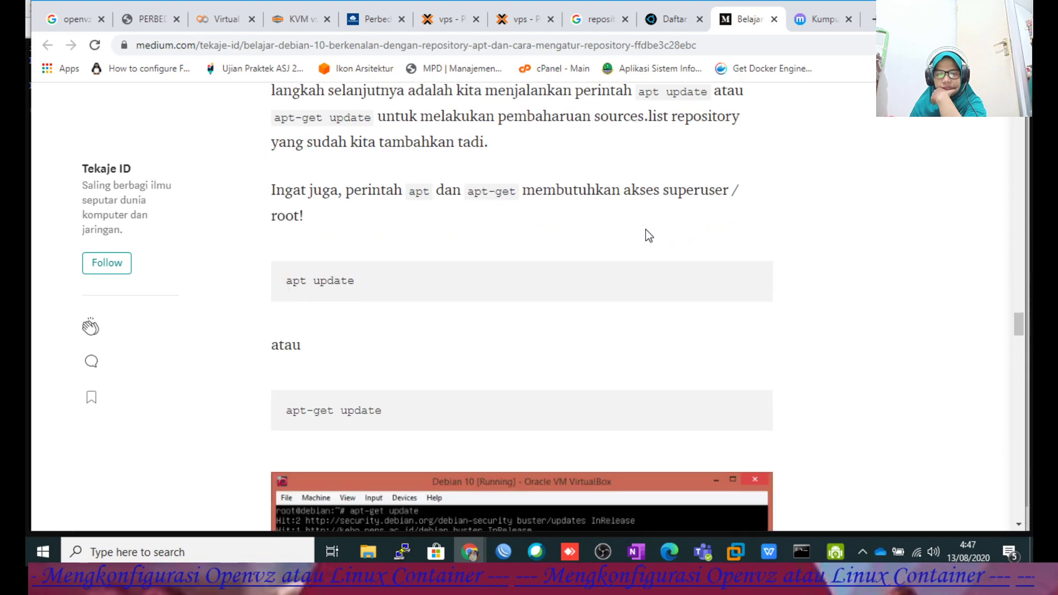
scroll(650, 229, "down", 5)
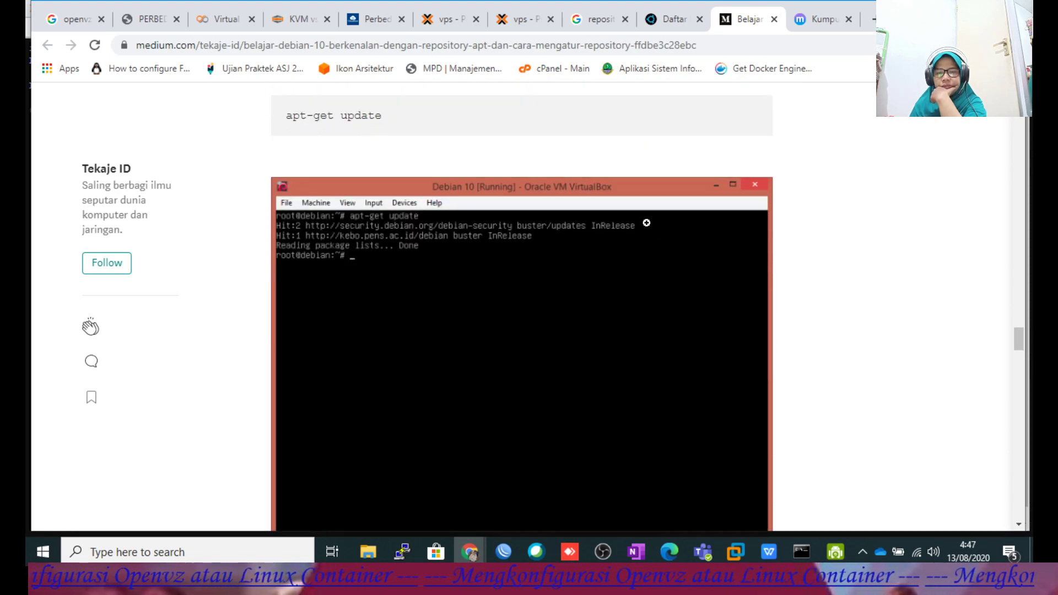
Bring the Proxmox console forward, where apt update fails to reach mirror.unej.ac.id.
scroll(644, 224, "up", 1)
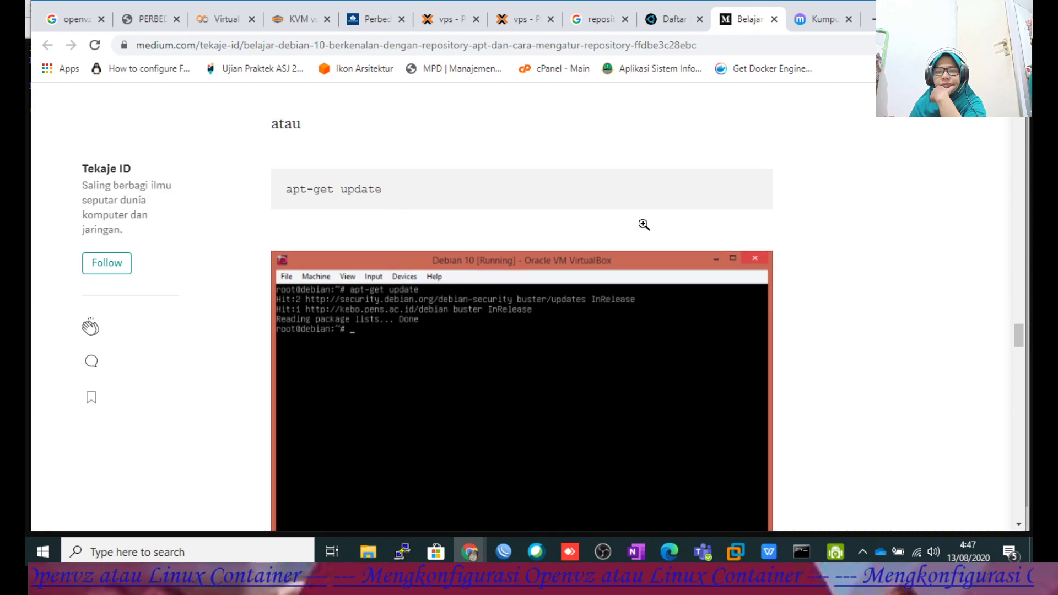
scroll(644, 227, "up", 1)
scroll(645, 230, "up", 6)
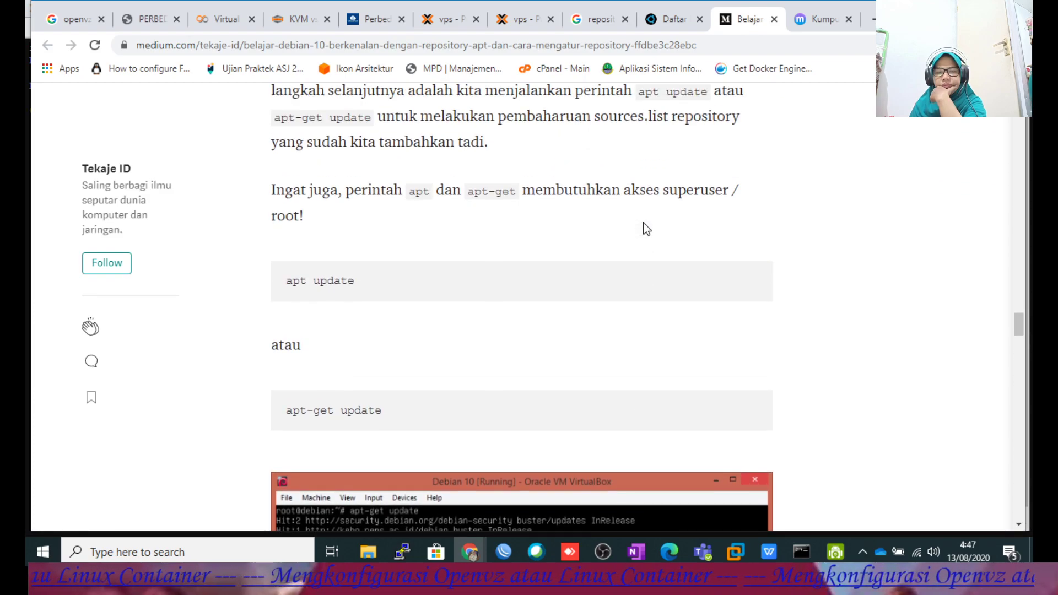
scroll(643, 231, "down", 2)
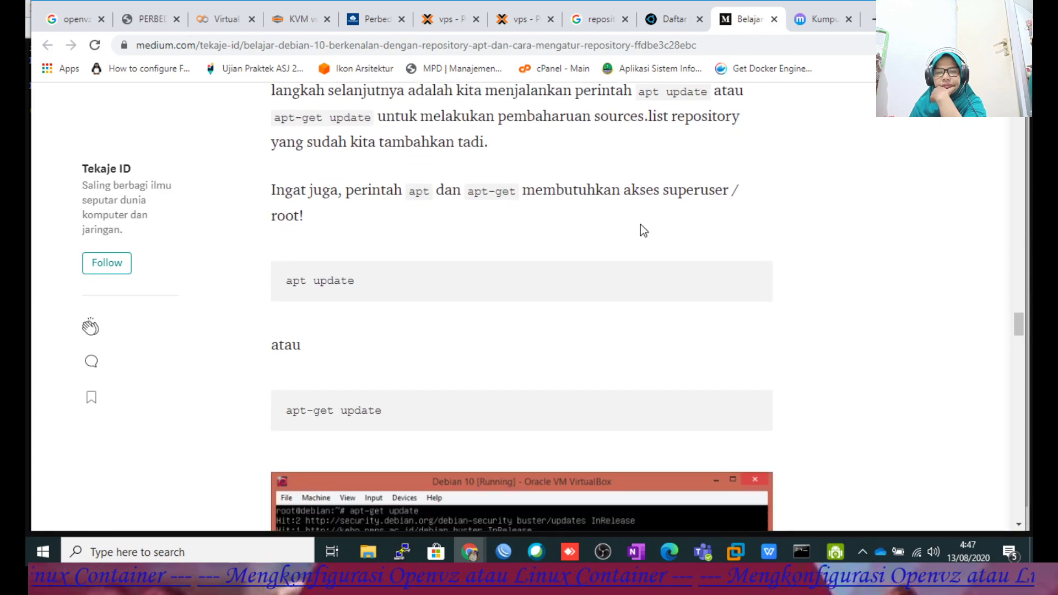
mouse_move(477, 558)
left_click(511, 499)
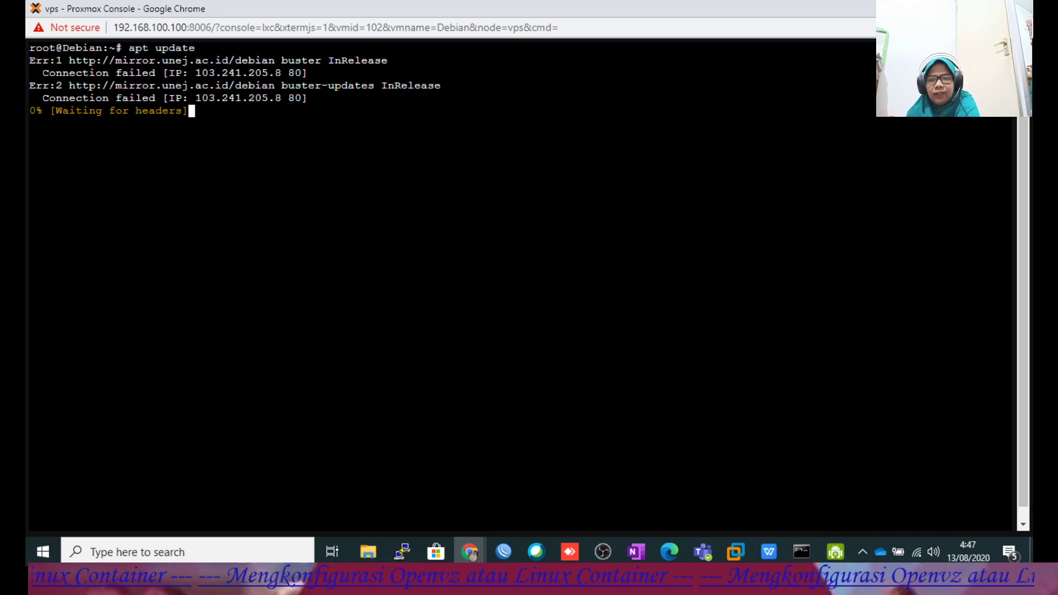
Revisit the Medium article's deb.debian.org lines, then show Google's repository debian 10 indonesia results.
left_click(467, 548)
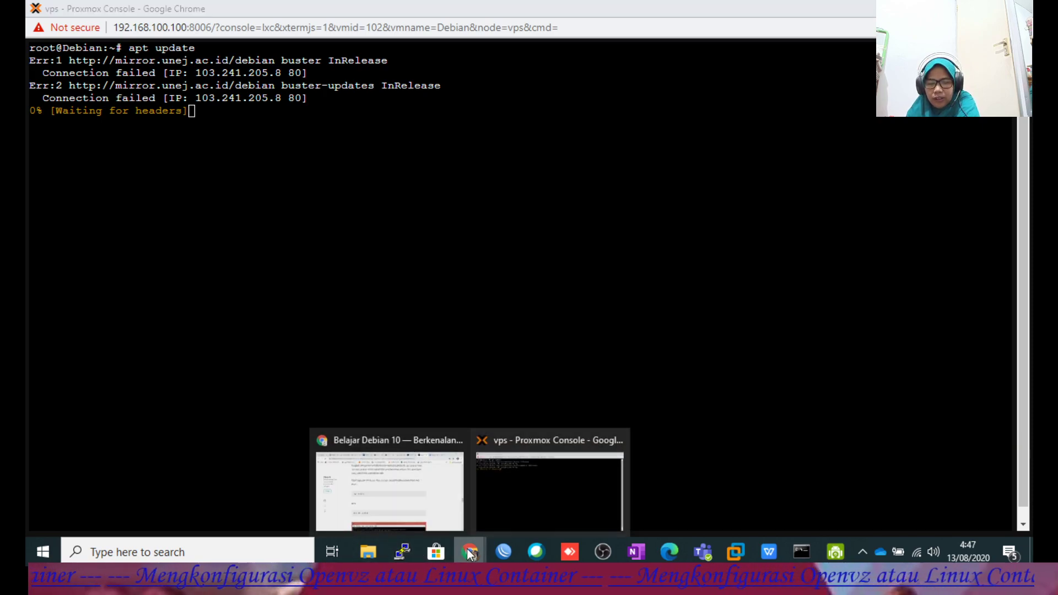
left_click(414, 498)
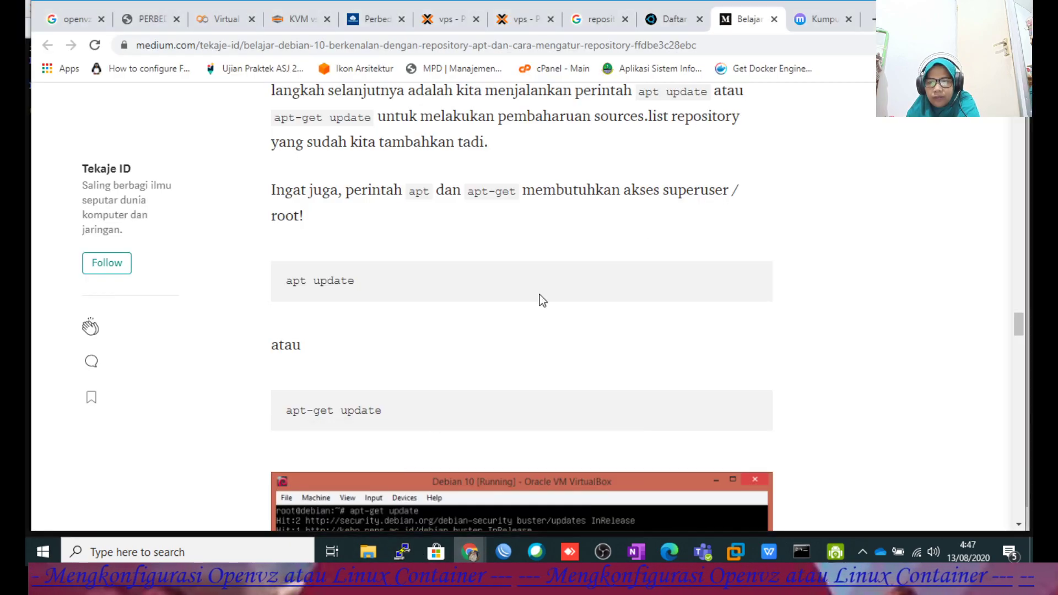
scroll(709, 268, "up", 15)
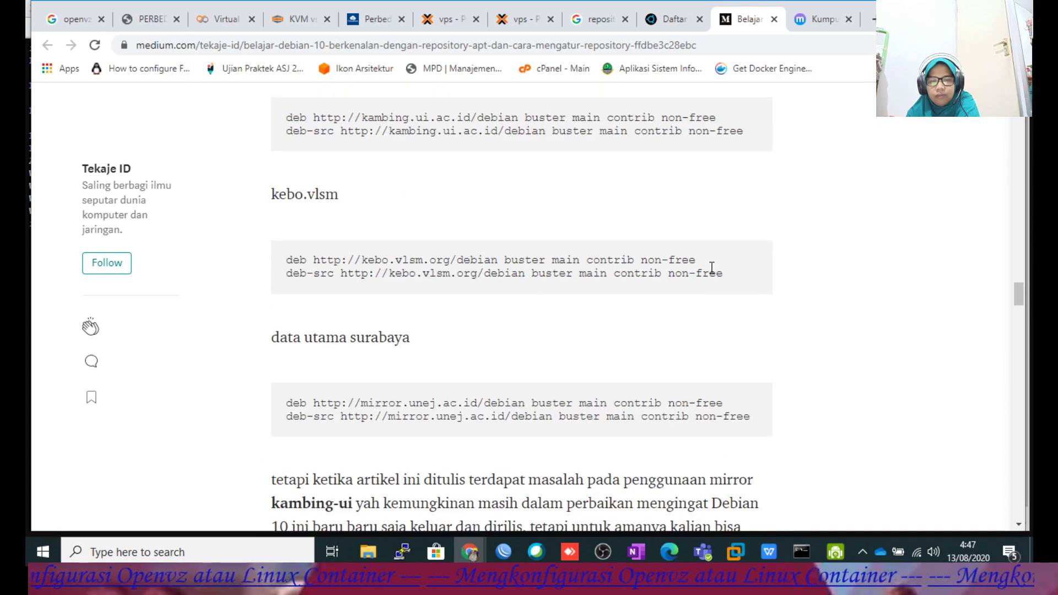
scroll(711, 268, "up", 5)
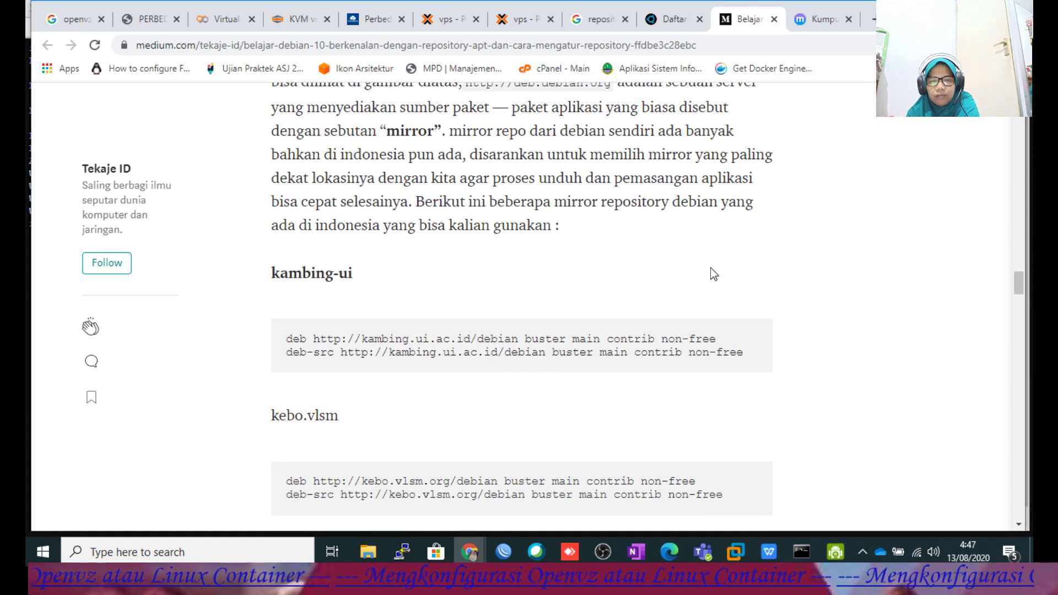
scroll(714, 274, "up", 2)
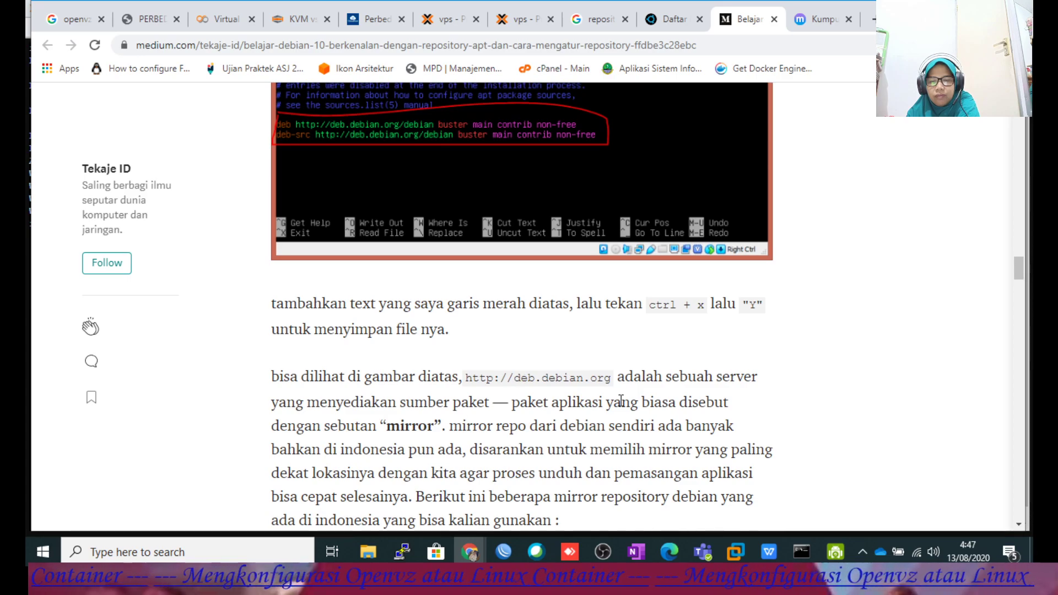
scroll(620, 400, "up", 5)
scroll(695, 119, "up", 4)
left_click(601, 19)
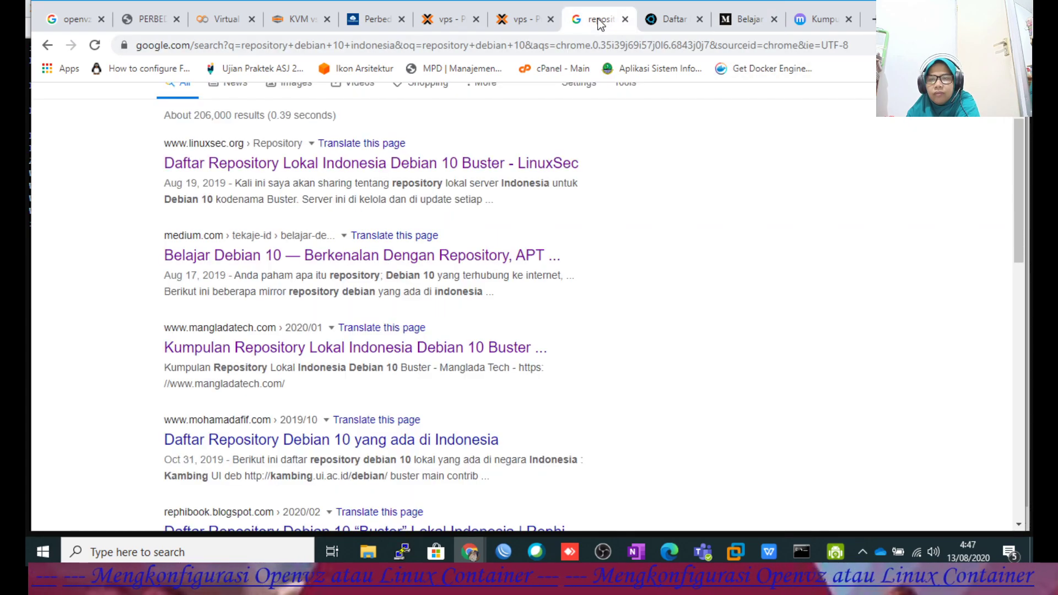
Open the 'Daftar Repository Debian 10 yang ada di Indonesia' result in a new tab.
scroll(543, 323, "down", 4)
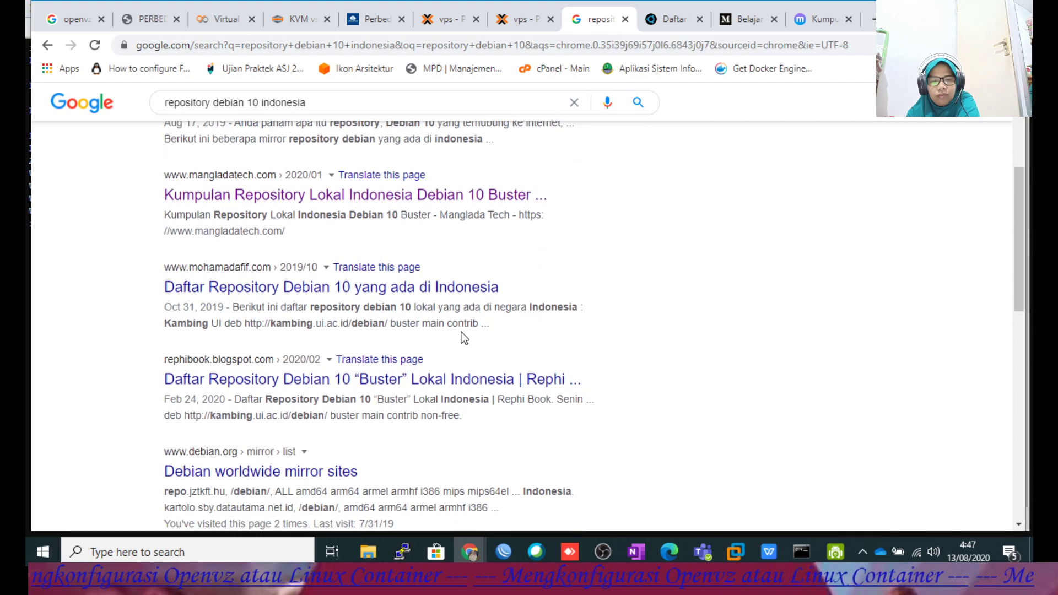
right_click(423, 219)
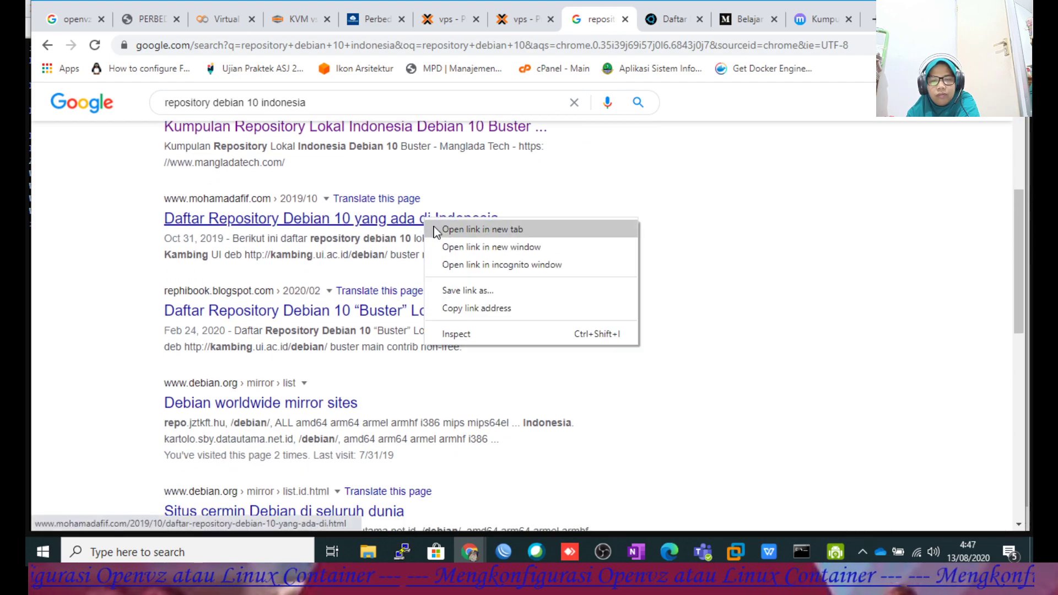
left_click(471, 227)
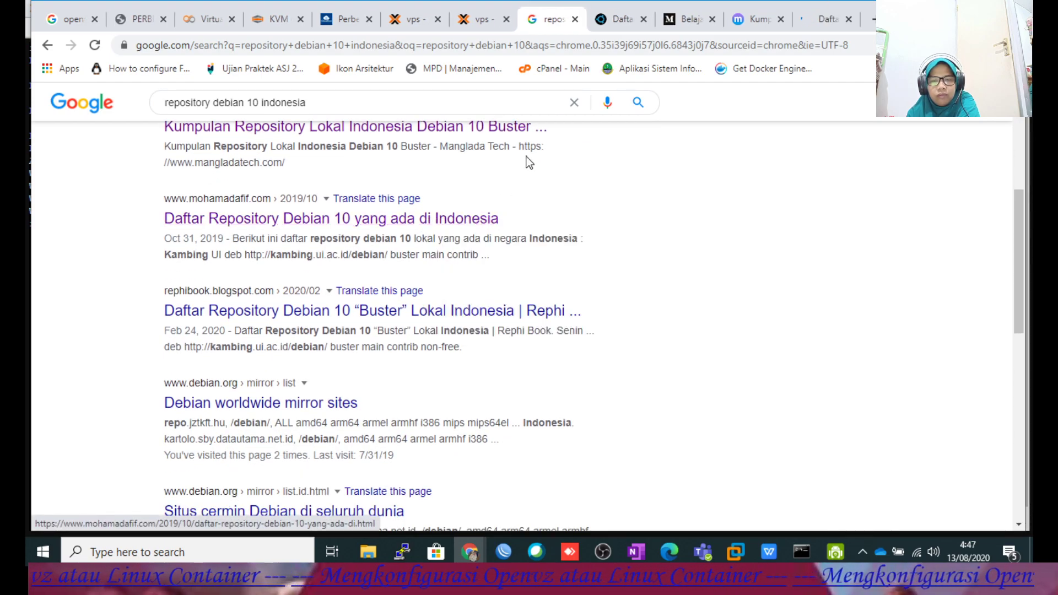
Look over the mohamadafif.com mirror list, then return to the Manglada Tech Mirror UNEJ article.
left_click(762, 22)
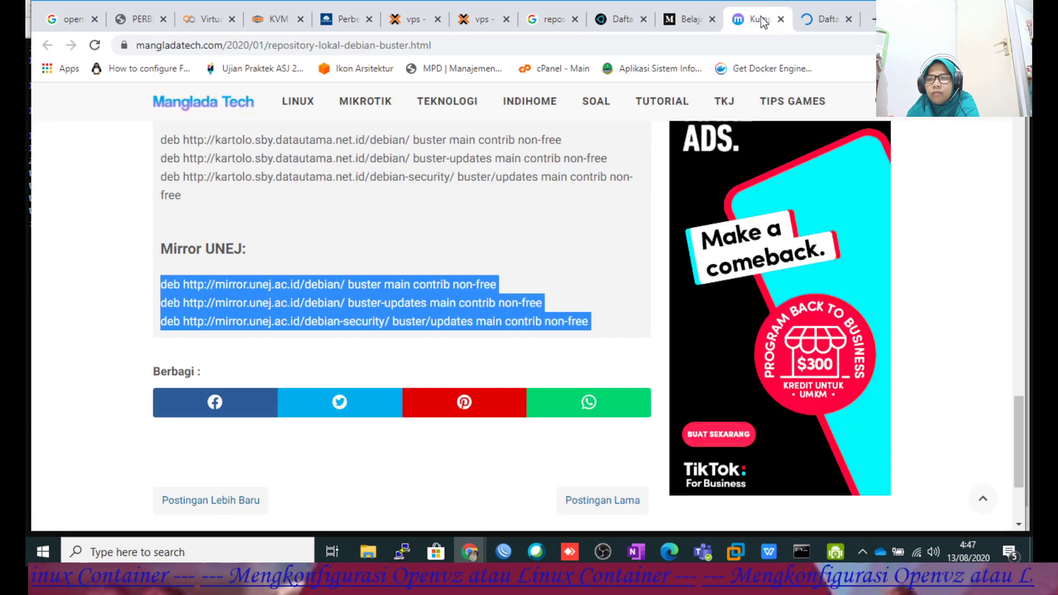
left_click(829, 19)
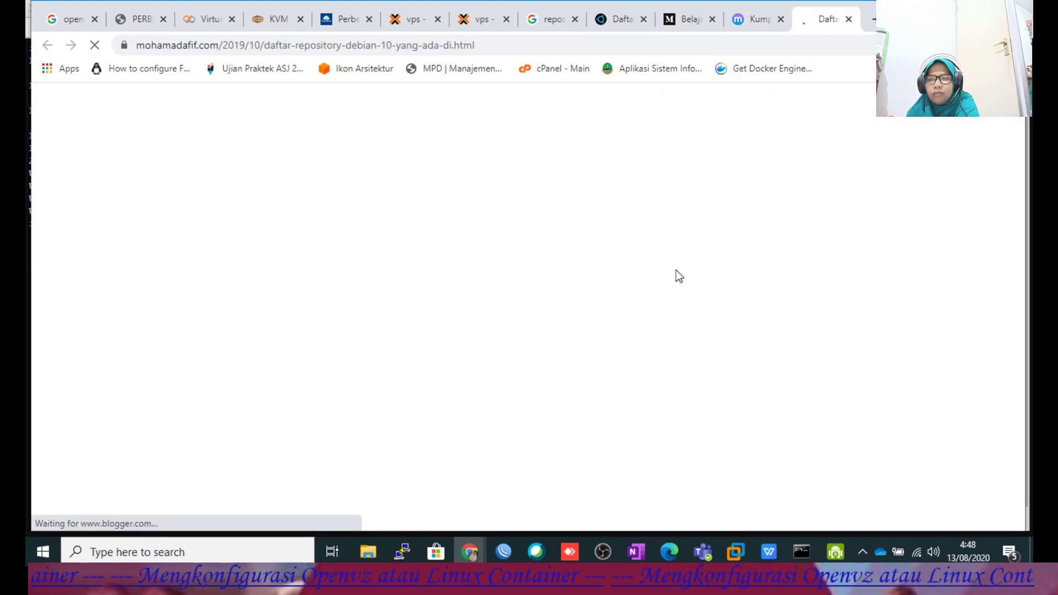
scroll(579, 326, "down", 5)
scroll(579, 327, "down", 3)
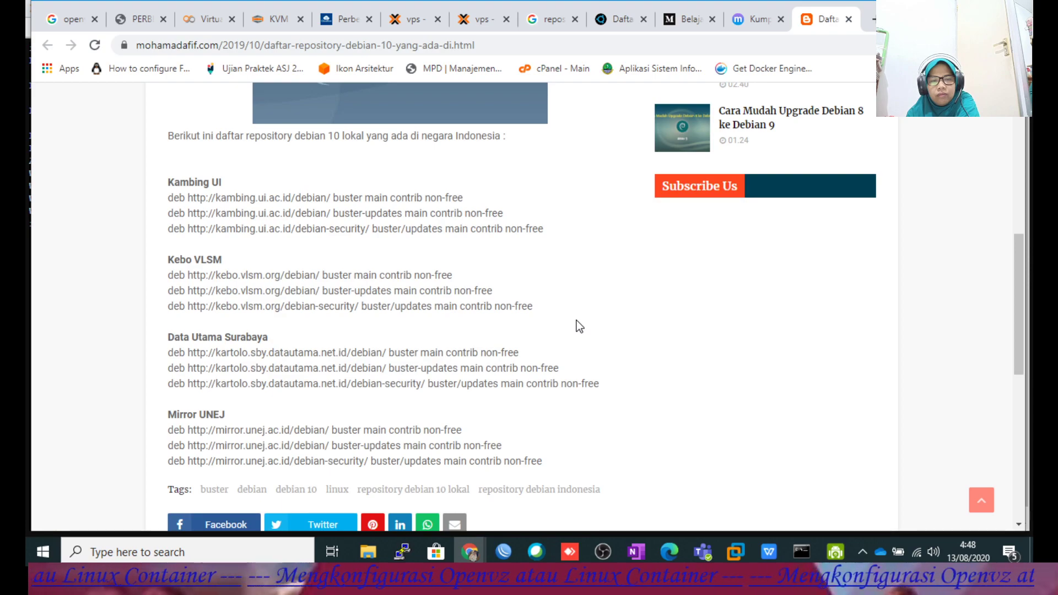
scroll(579, 327, "down", 3)
left_click(757, 18)
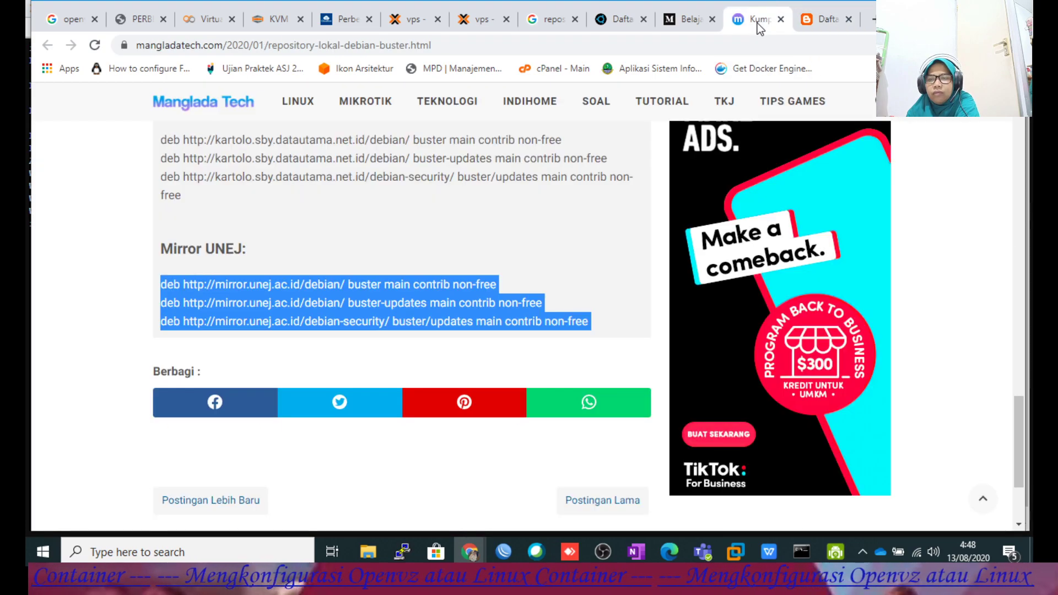
Scroll the Medium article to the kambing-ui section and select its deb and deb-src lines.
left_click(692, 21)
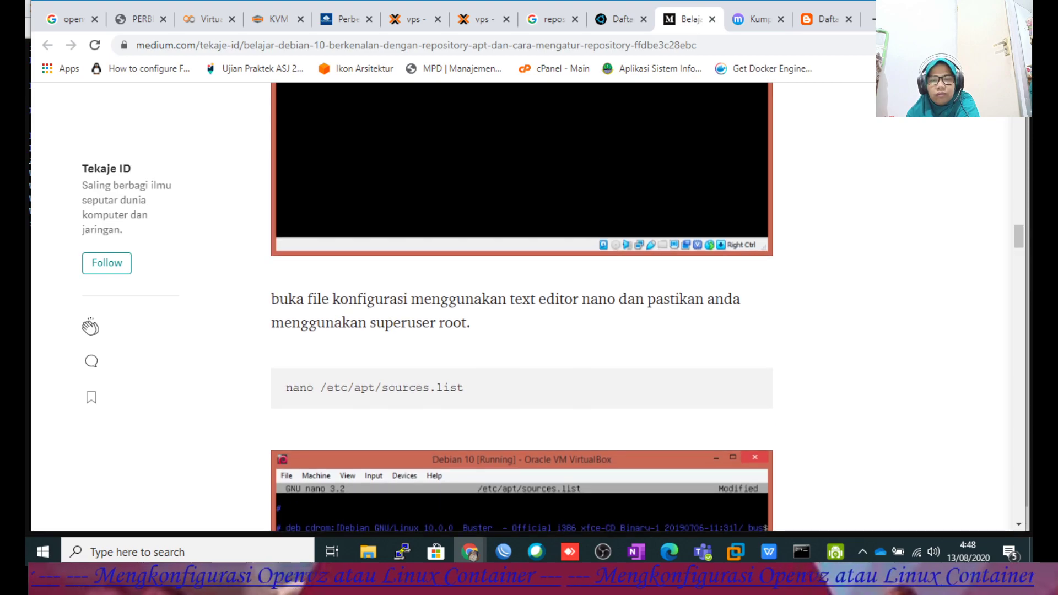
scroll(620, 209, "down", 5)
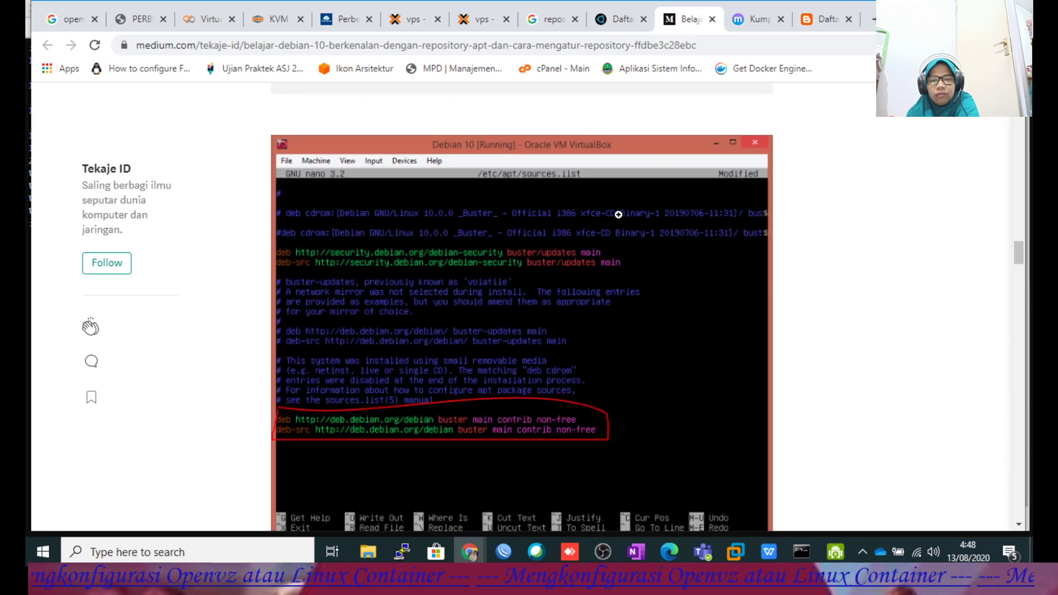
scroll(616, 216, "down", 4)
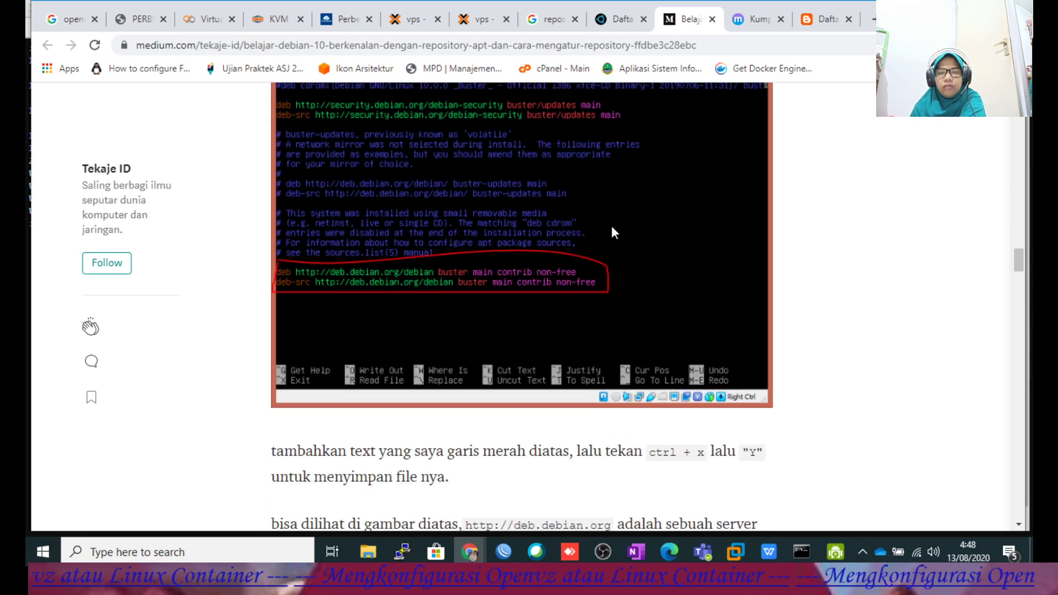
scroll(610, 226, "down", 4)
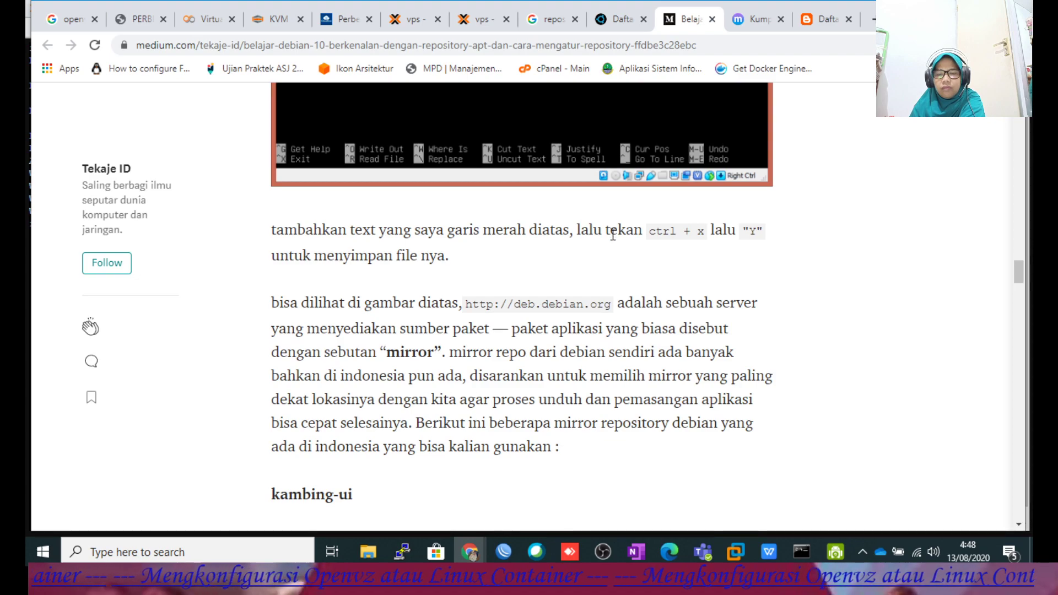
scroll(613, 234, "down", 4)
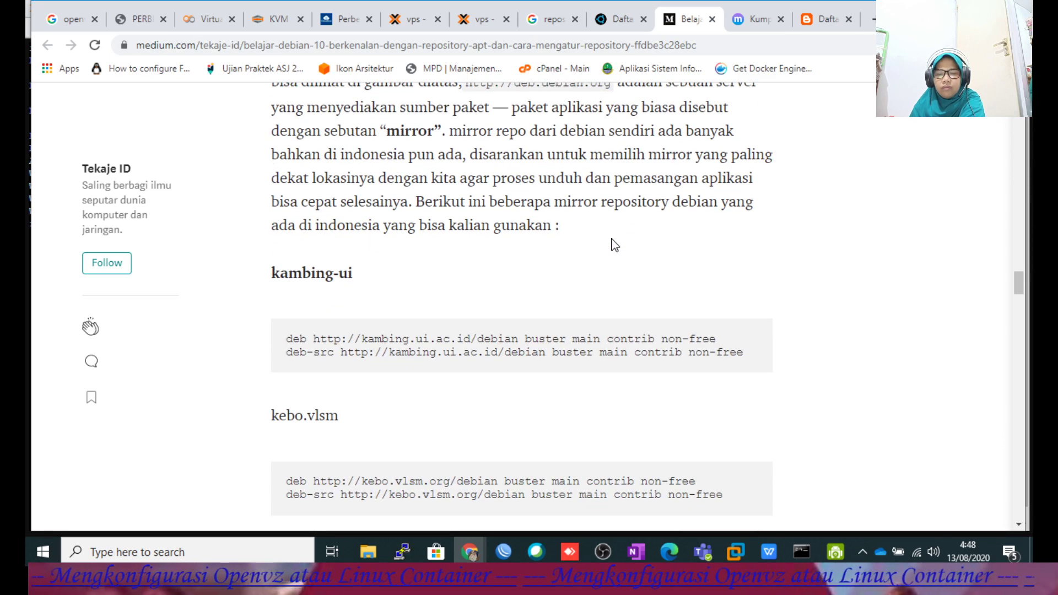
scroll(612, 239, "up", 3)
scroll(611, 240, "down", 4)
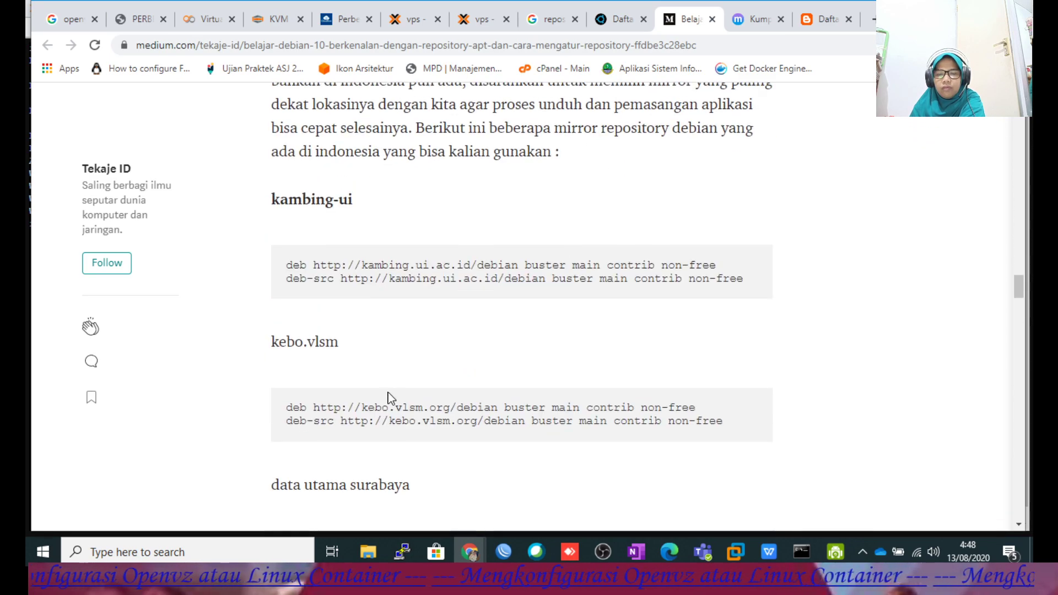
left_click_drag(286, 266, 730, 289)
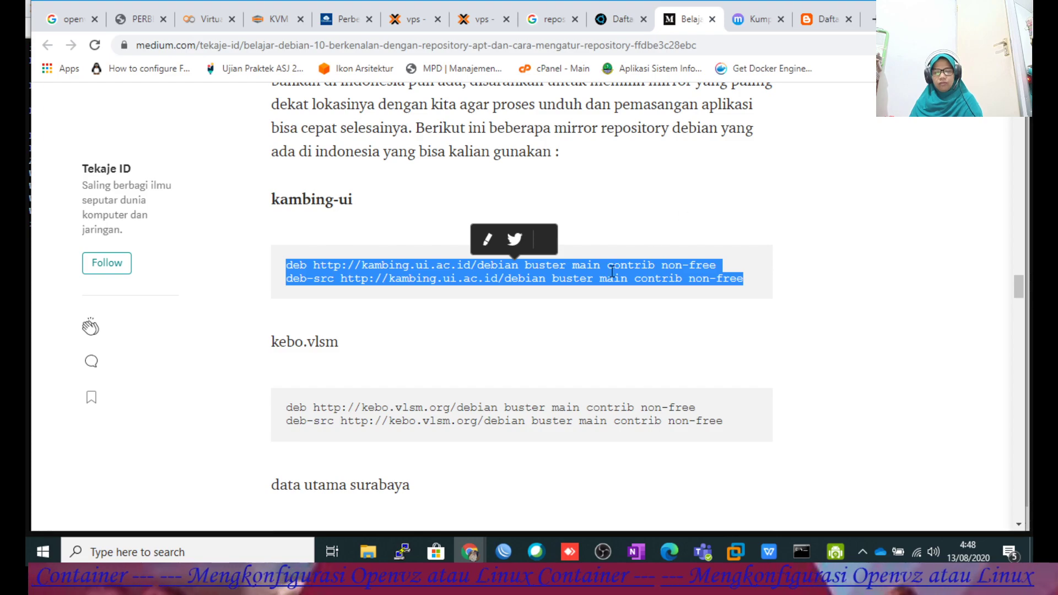
Replace the mirror.unej.ac.id lines in sources.list with the kambing.ui.ac.id lines and save.
mouse_move(467, 550)
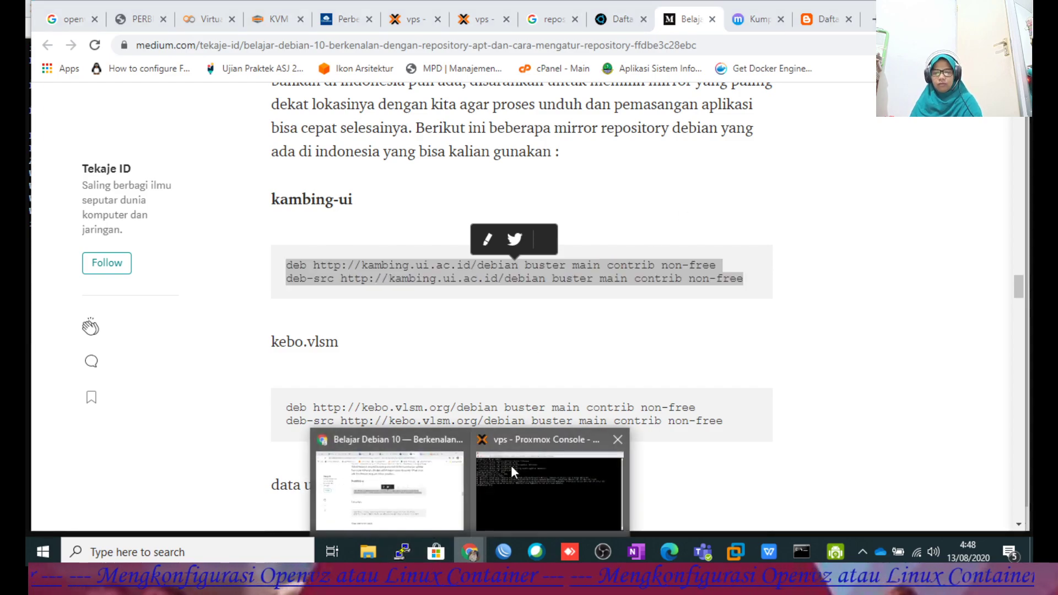
left_click(511, 465)
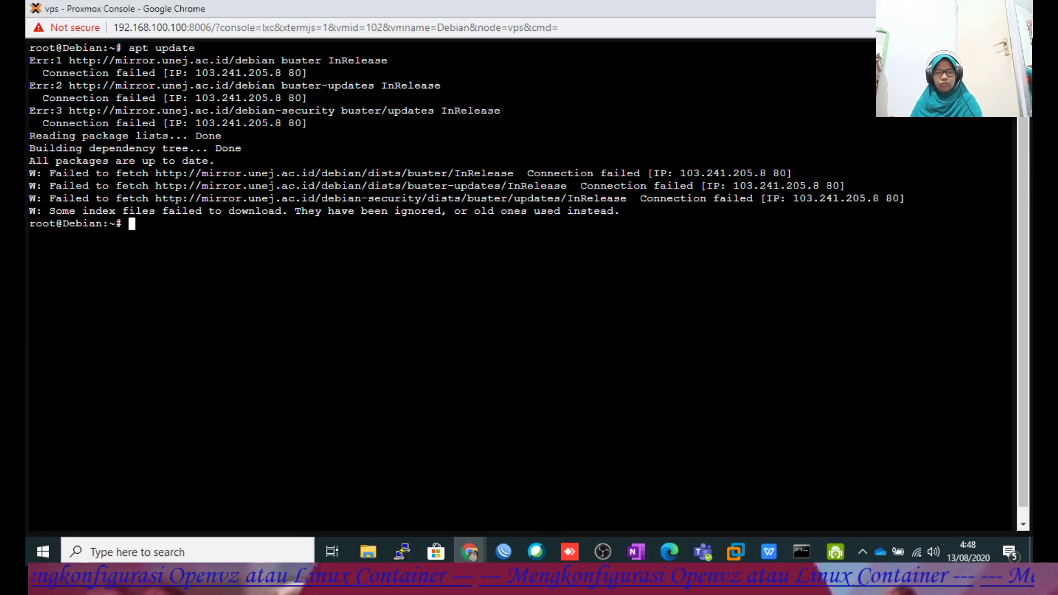
type("clear")
key("Up")
key("Up")
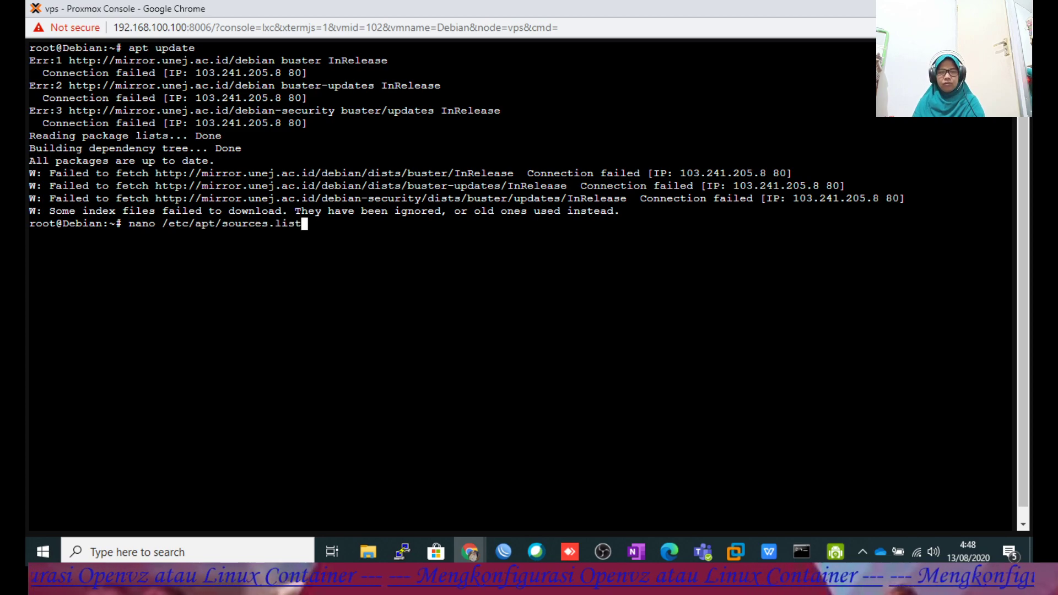
key("Return")
key("Down")
key("Down")
key("Down")
key("Down")
key("Down")
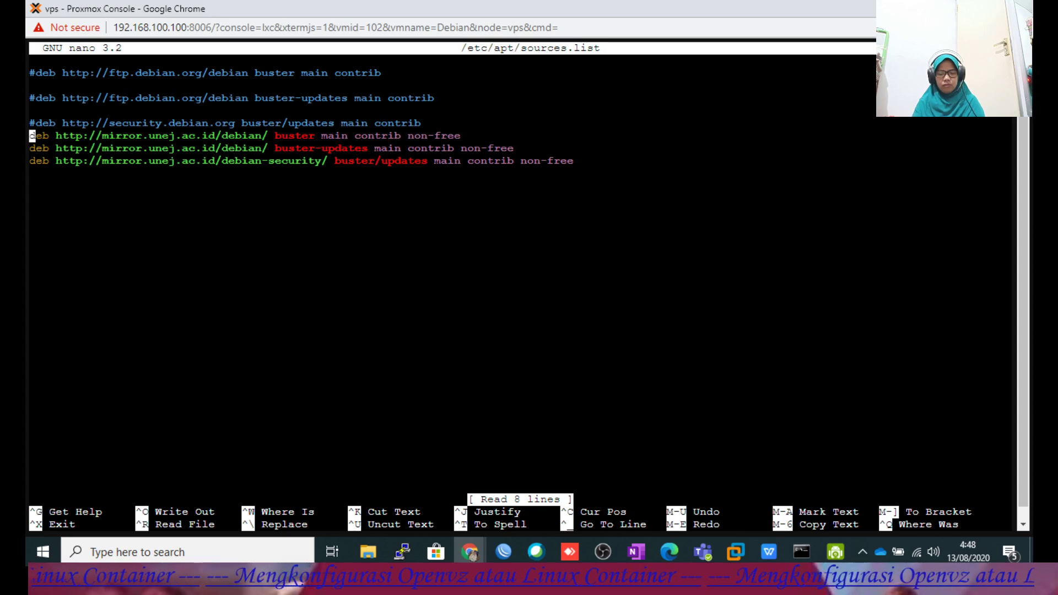
key("ctrl+k")
key("ctrl+k")
key("ctrl+k")
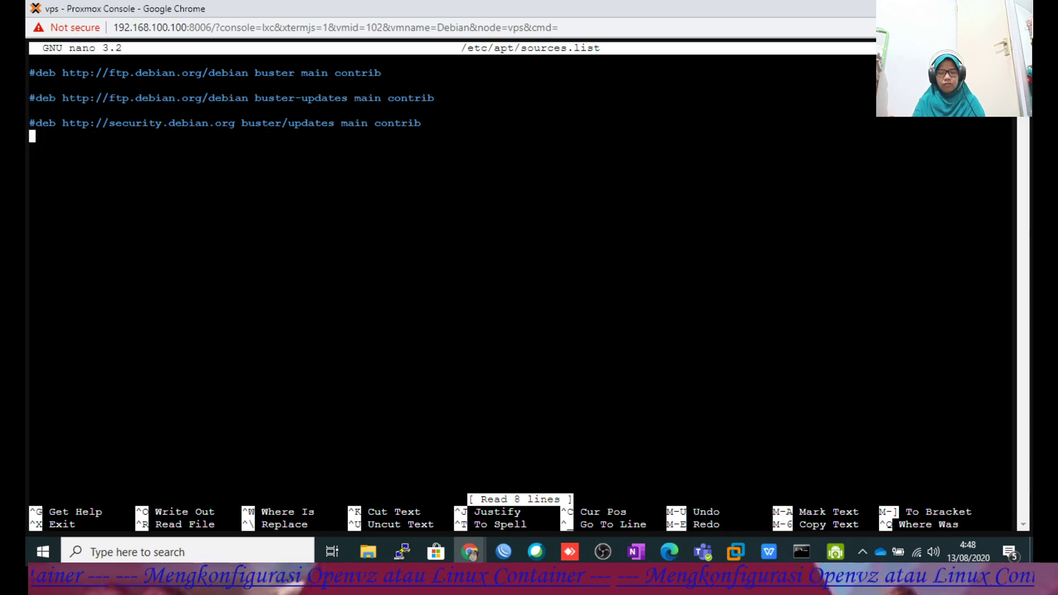
right_click(295, 283)
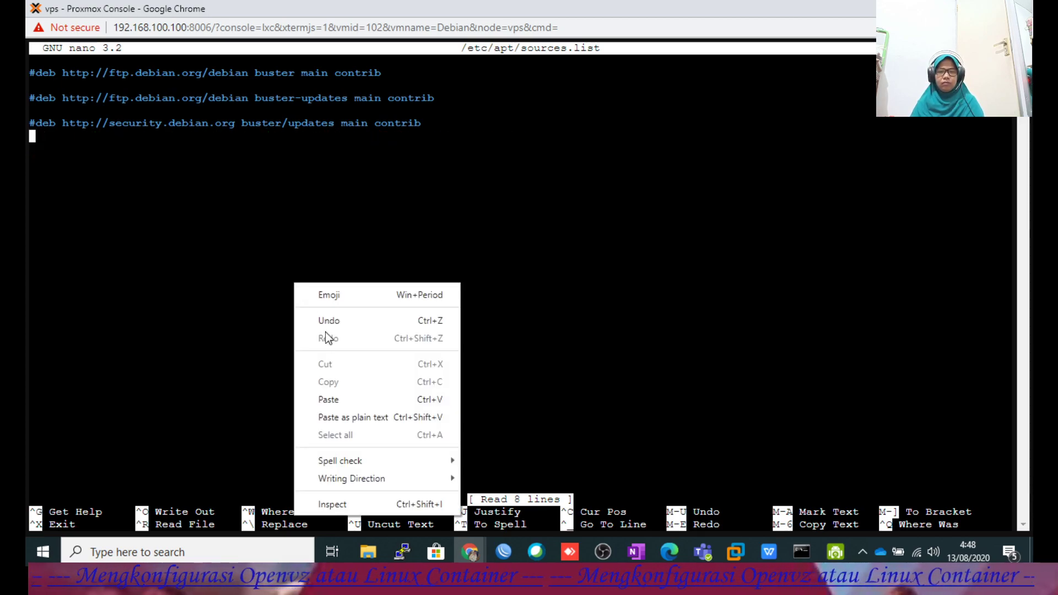
left_click(319, 399)
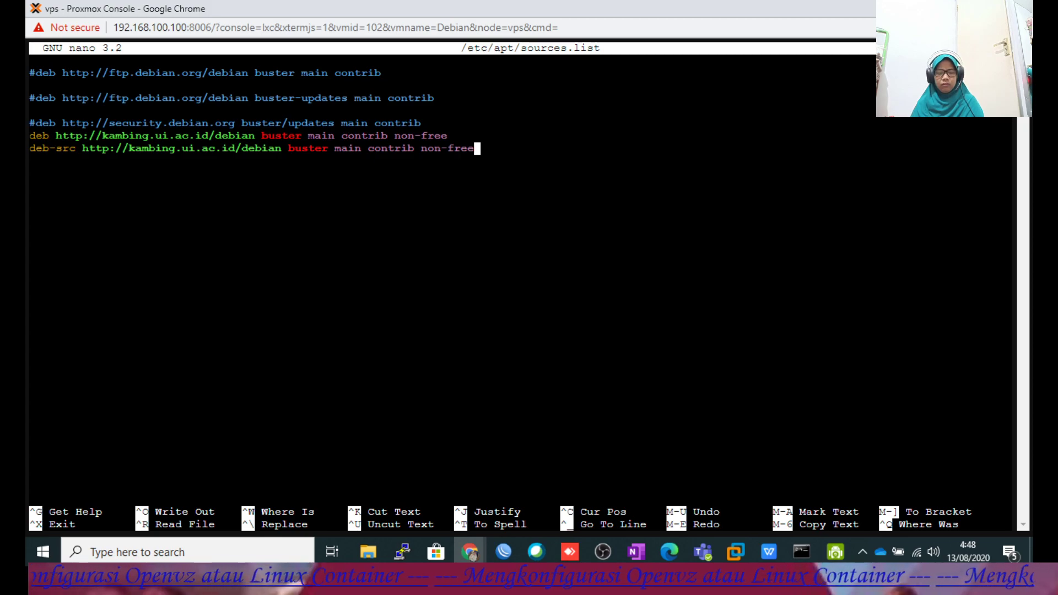
key("ctrl+x")
key("y")
key("Return")
Run apt update twice against the kambing mirror, which fails, then clear the console.
type("apt update")
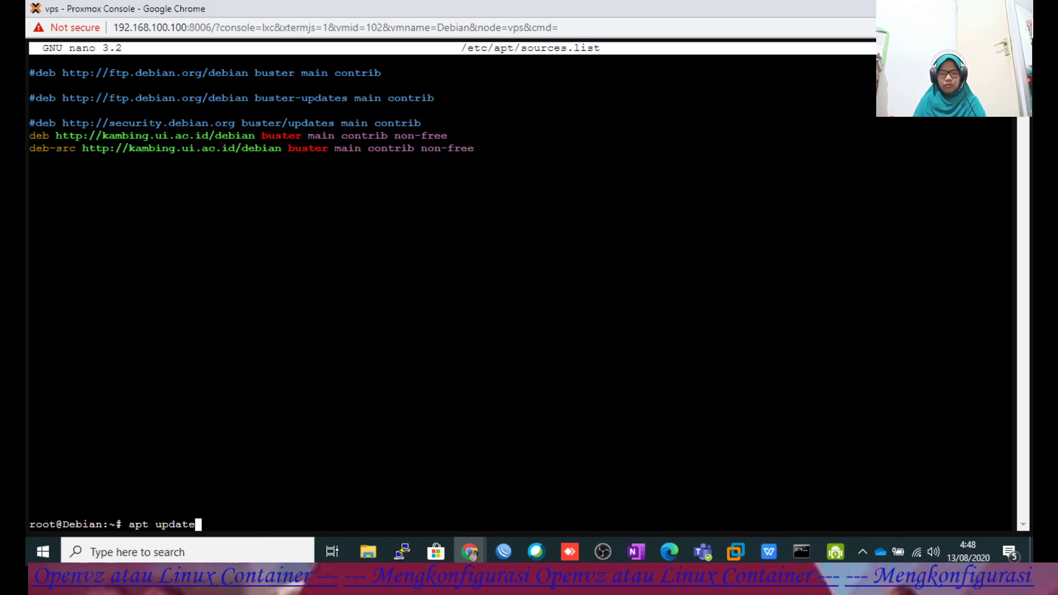
key("Return")
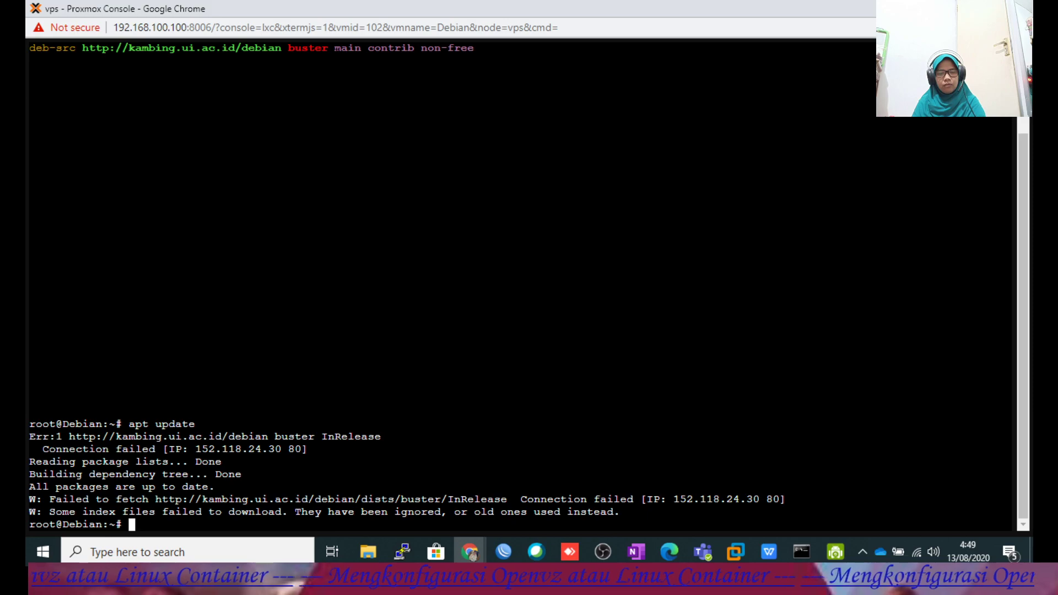
key("Up")
key("Return")
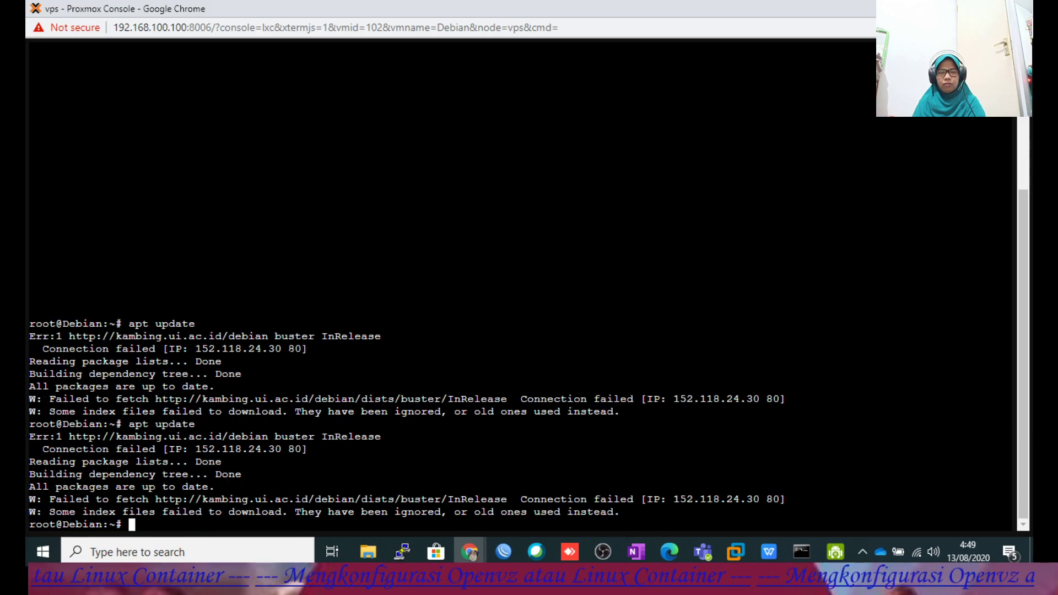
type("clear")
key("Return")
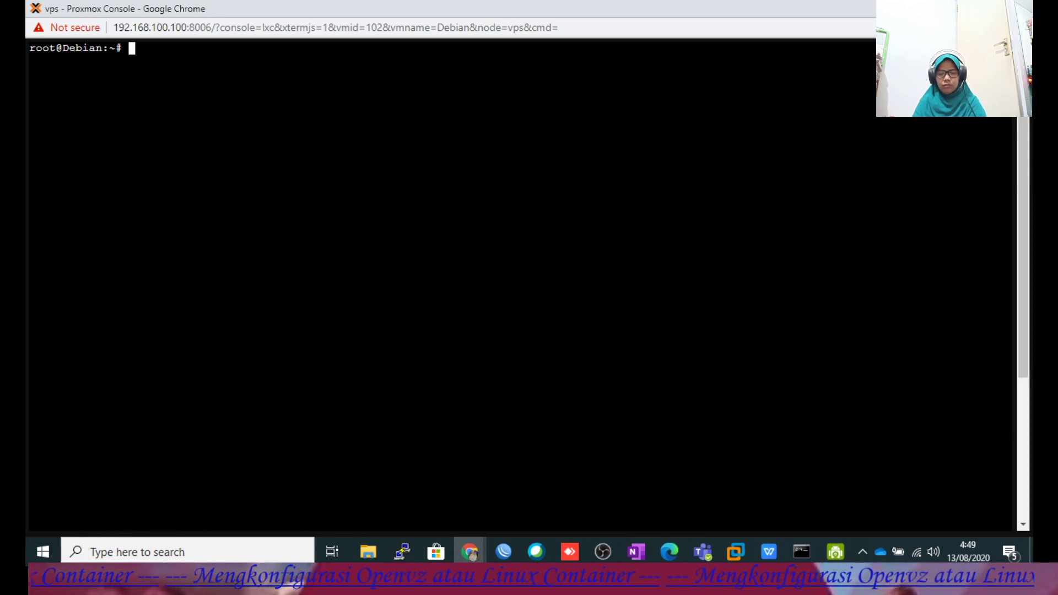
Reopen sources.list, cut the kambing deb lines, and bring the Medium article back.
key("Up")
key("Up")
key("Up")
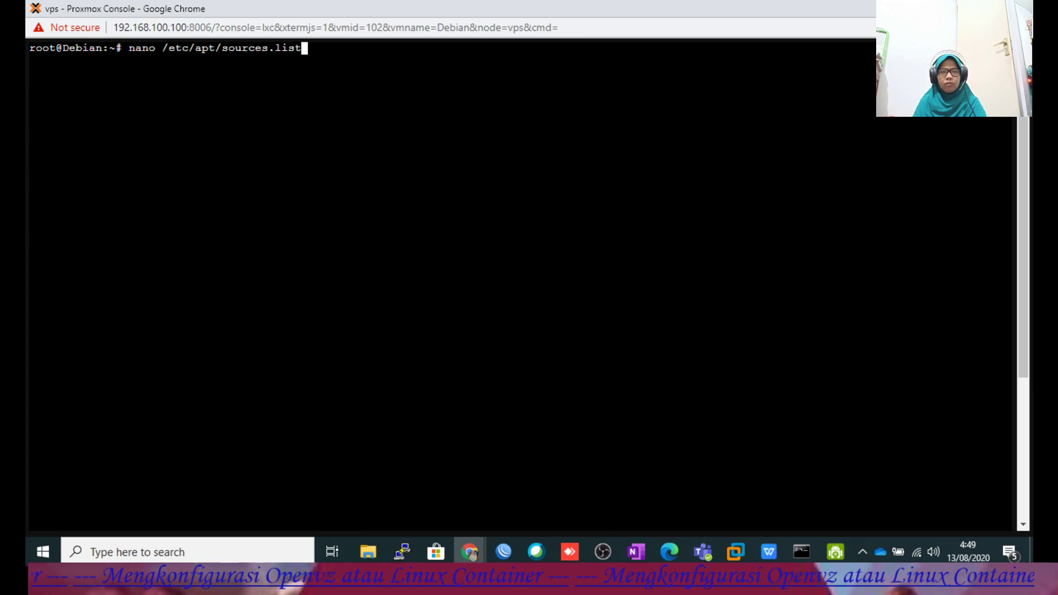
key("Return")
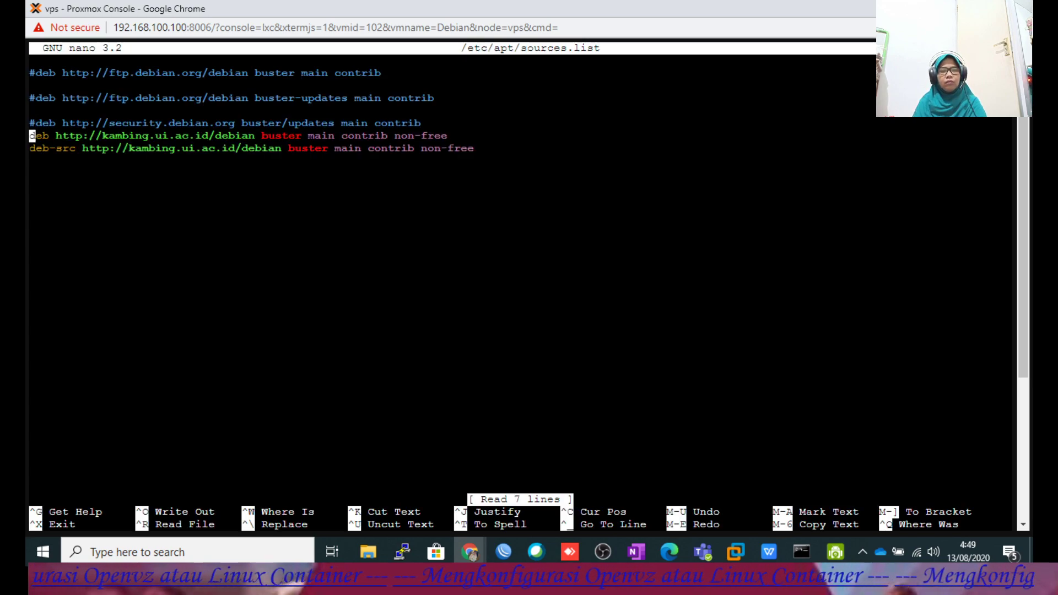
key("ctrl+k")
key("ctrl+k")
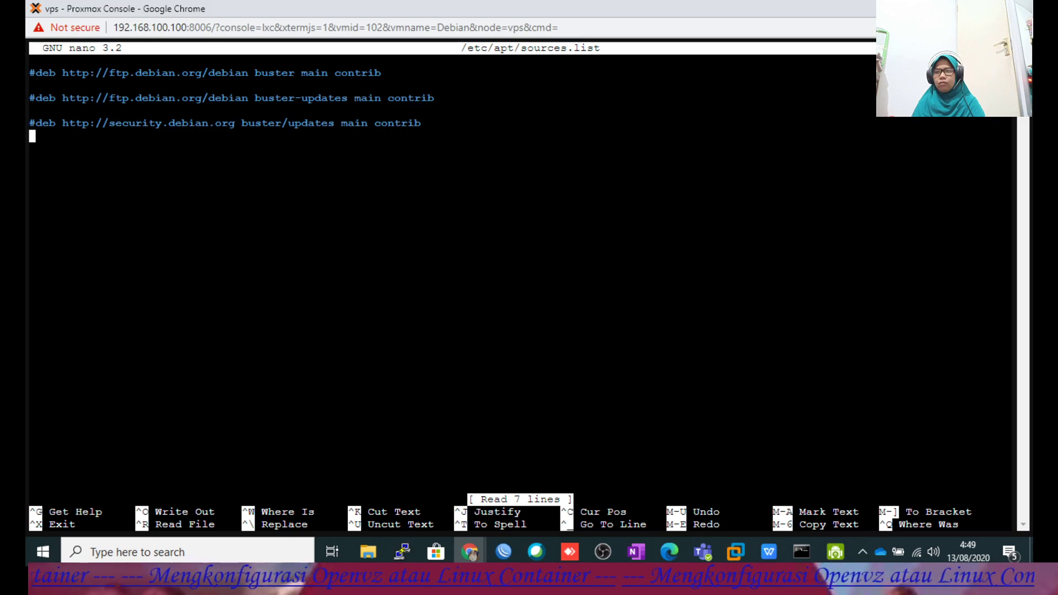
double_click(497, 9)
left_click(460, 80)
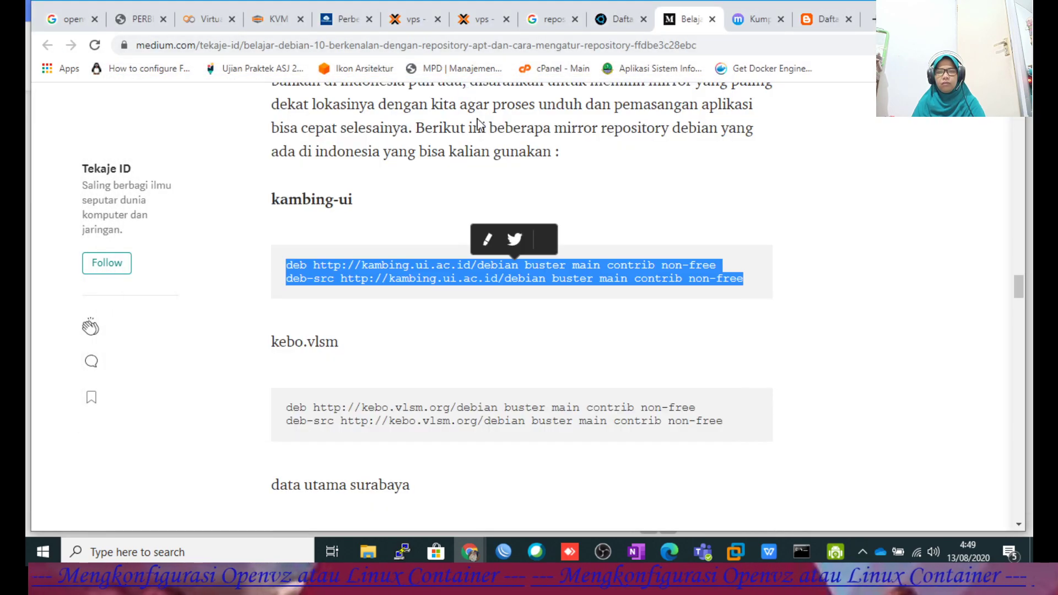
Scroll the Medium article back up to the red-circled deb.debian.org nano screenshot.
scroll(637, 188, "up", 2)
scroll(636, 188, "up", 5)
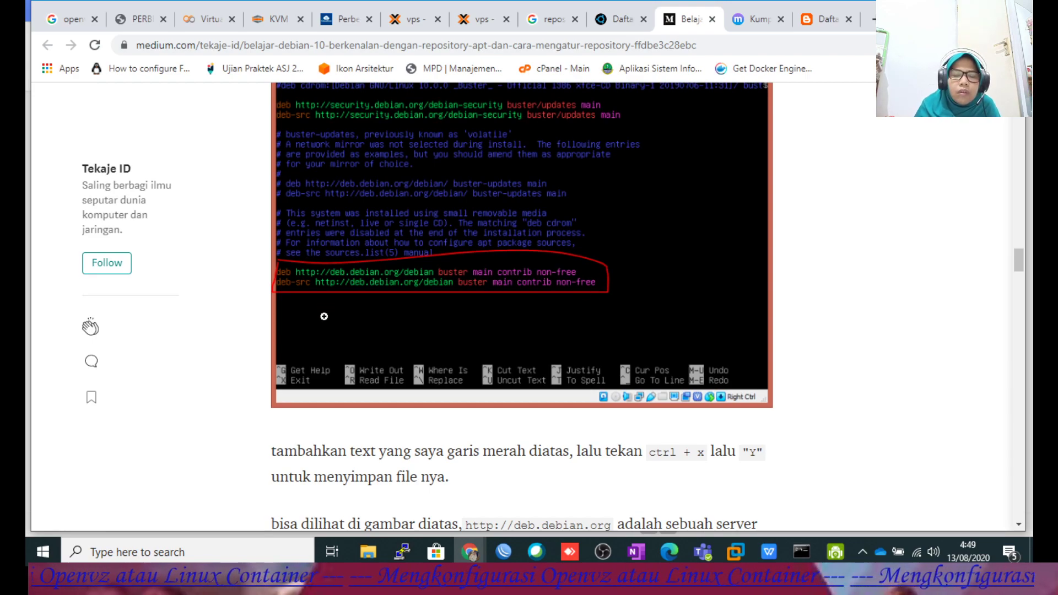
scroll(318, 309, "up", 1)
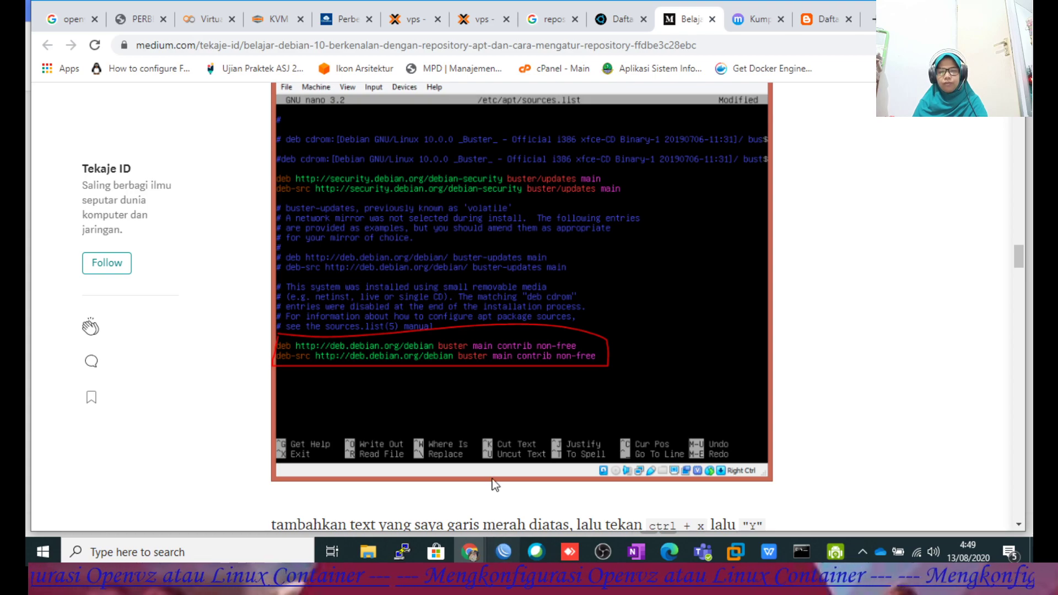
scroll(542, 370, "up", 1)
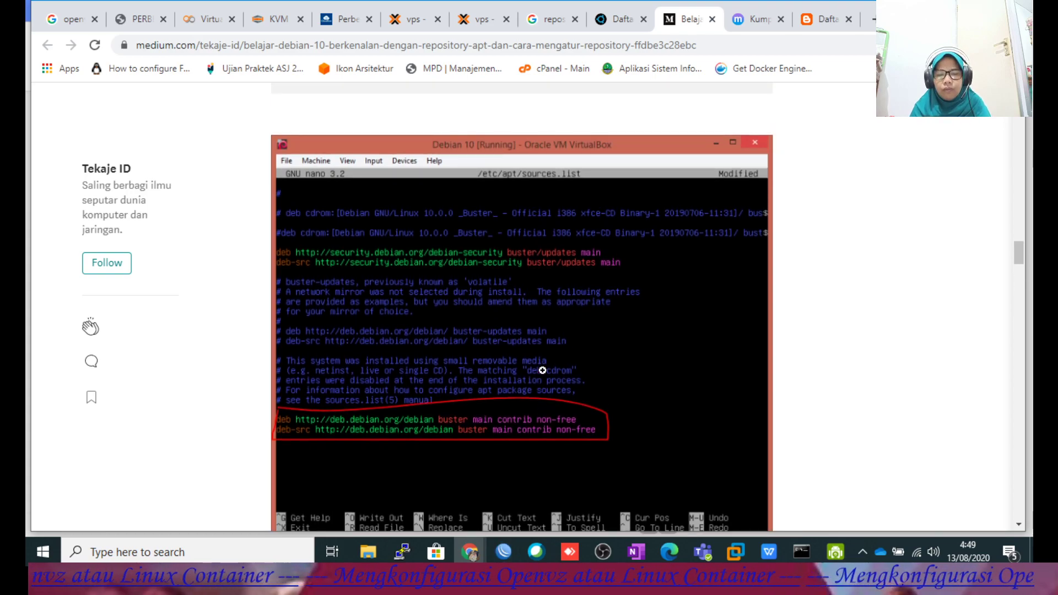
scroll(542, 370, "down", 3)
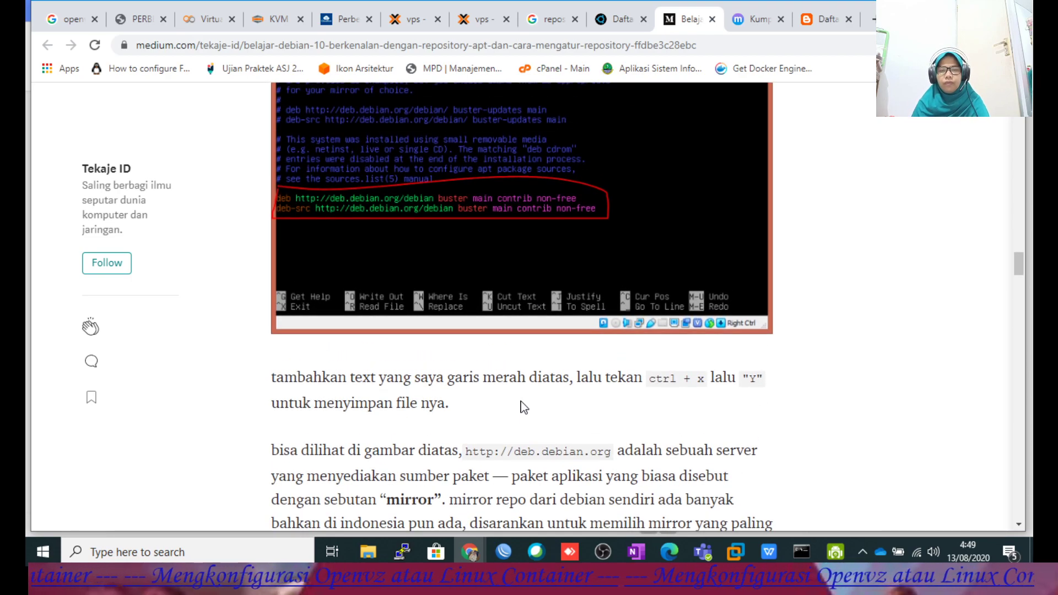
Briefly bring up and hide PuTTY, then return to the Proxmox console with sources.list.
left_click(403, 550)
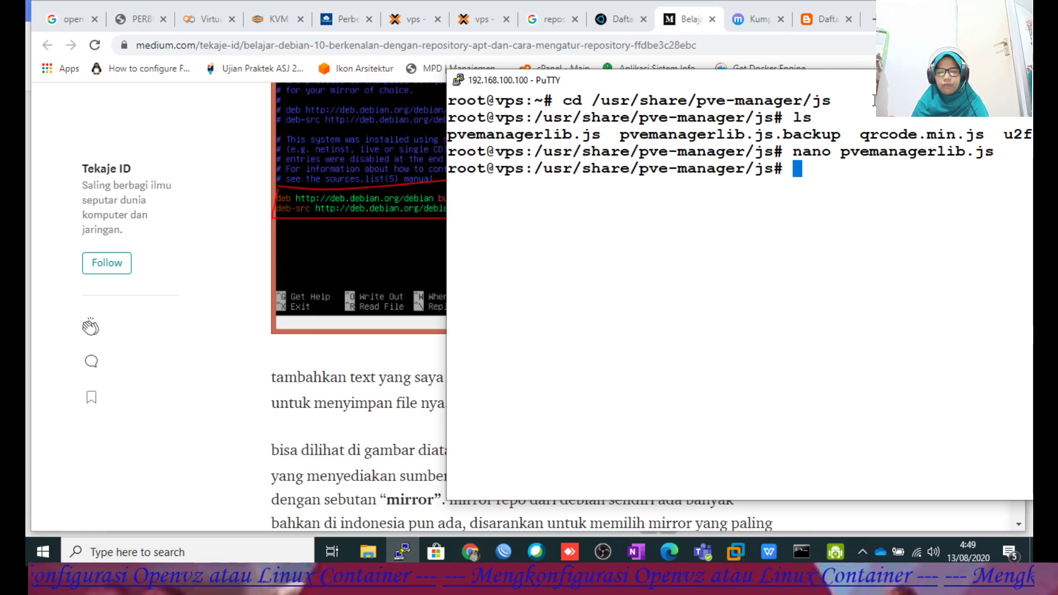
left_click_drag(550, 80, 472, 89)
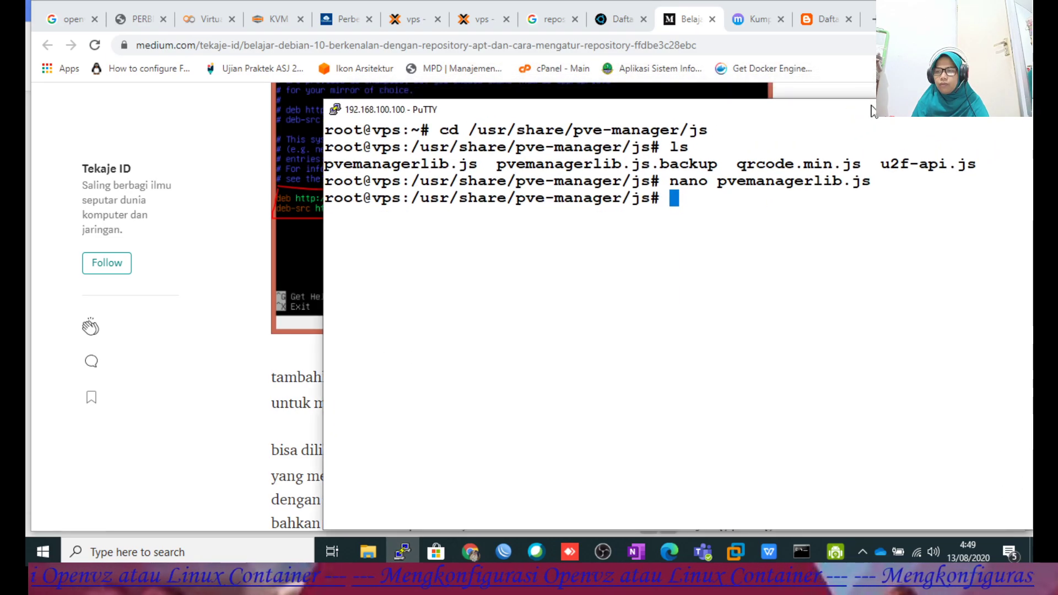
left_click(469, 551)
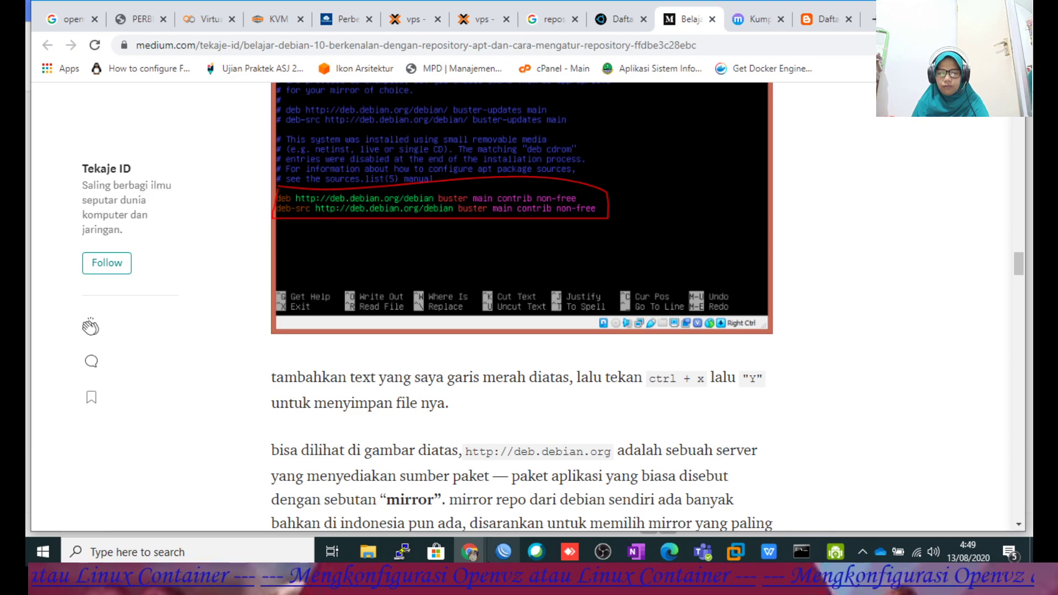
mouse_move(471, 551)
left_click(508, 513)
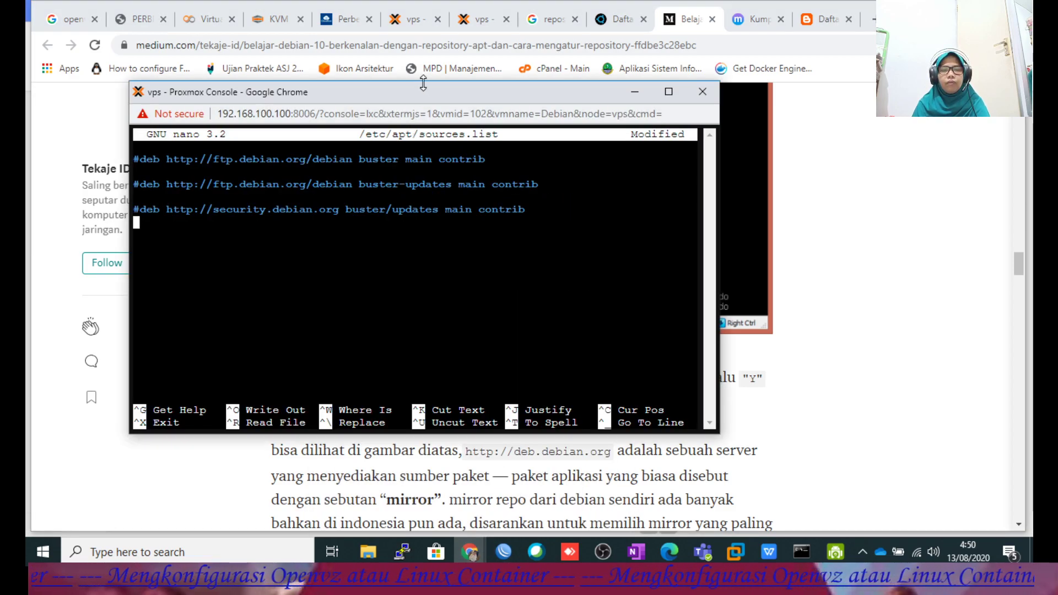
Duplicate the commented ftp Debian line in nano and uncomment the copy.
left_click_drag(429, 99, 570, 266)
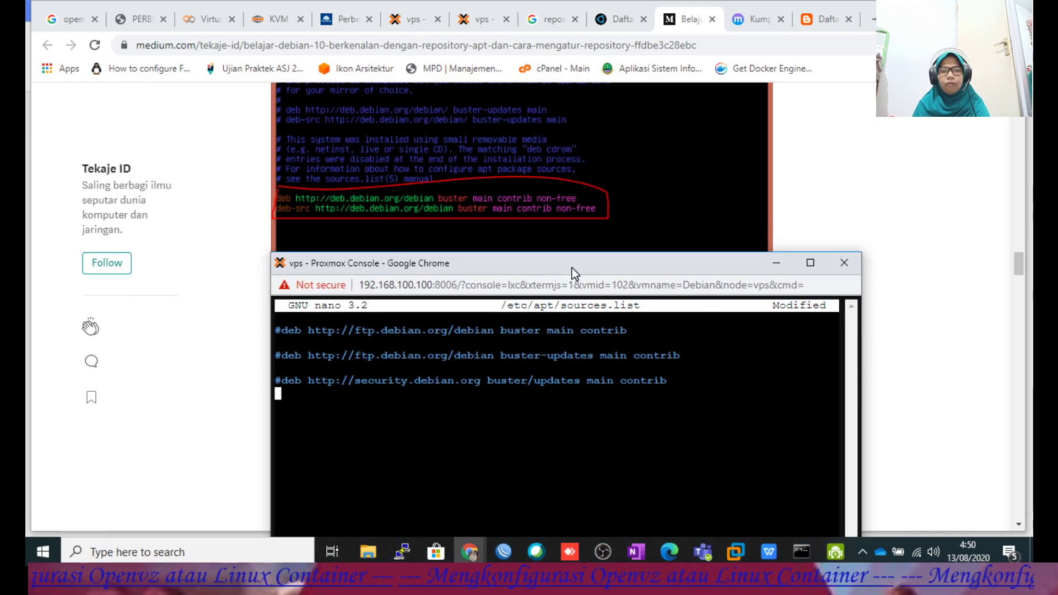
key("Up")
key("Up")
key("Up")
key("Up")
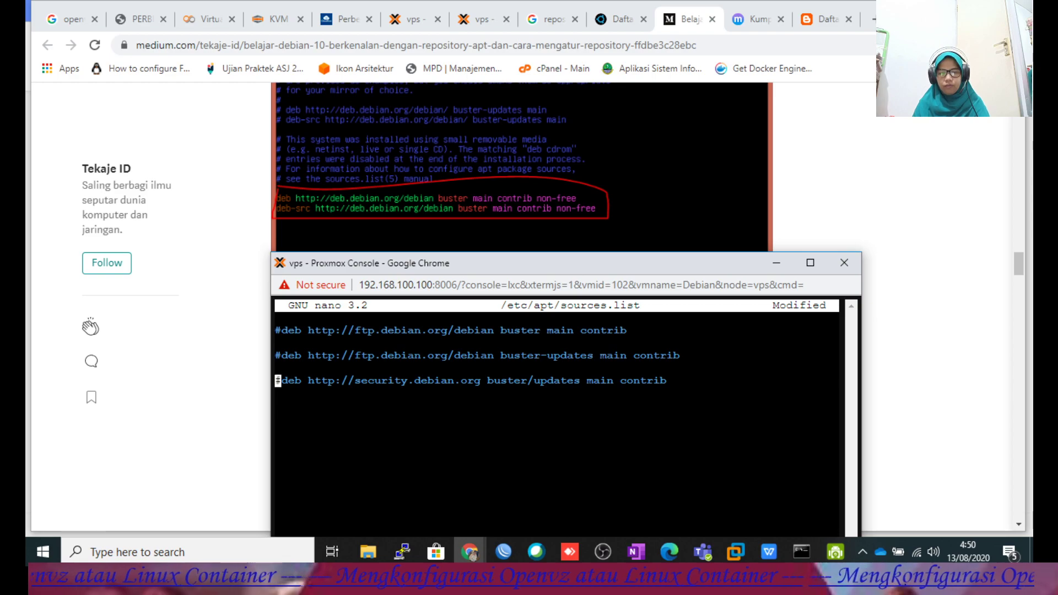
key("Up")
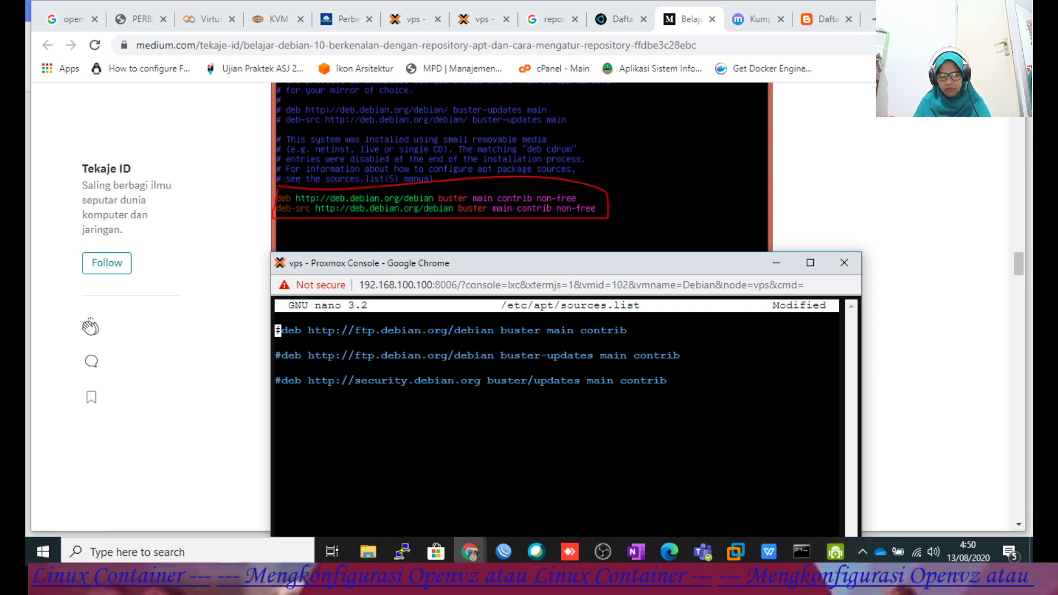
key("ctrl+k")
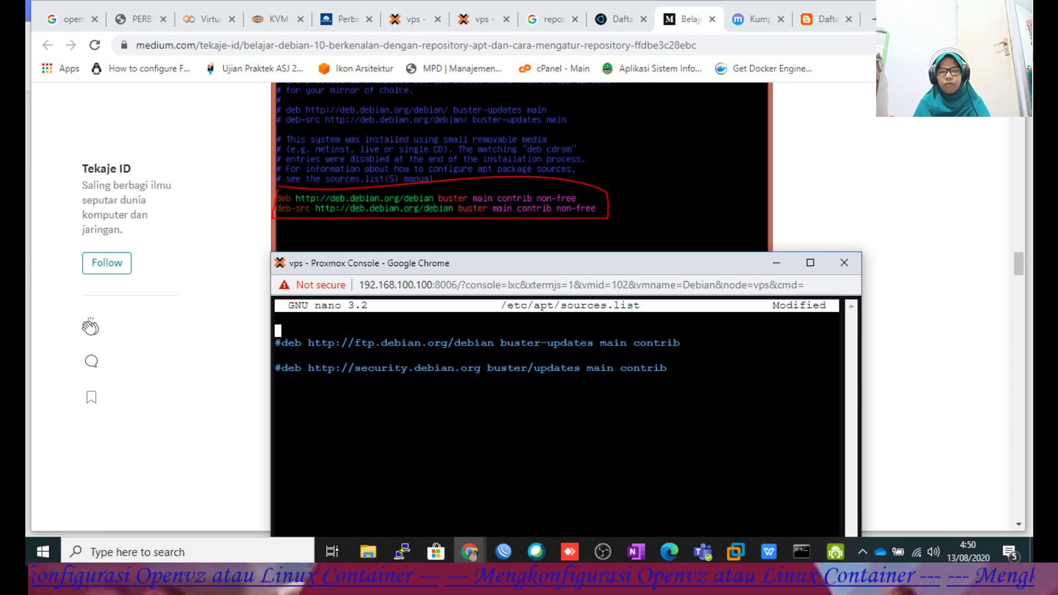
key("ctrl+u")
key("Down")
key("Down")
key("Down")
key("Down")
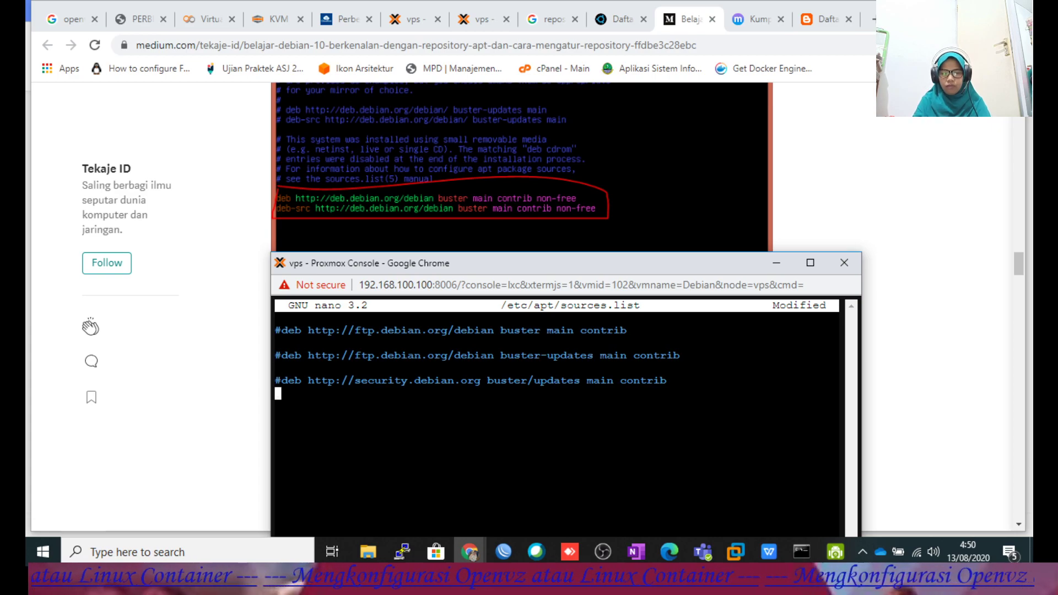
key("ctrl+u")
key("Up")
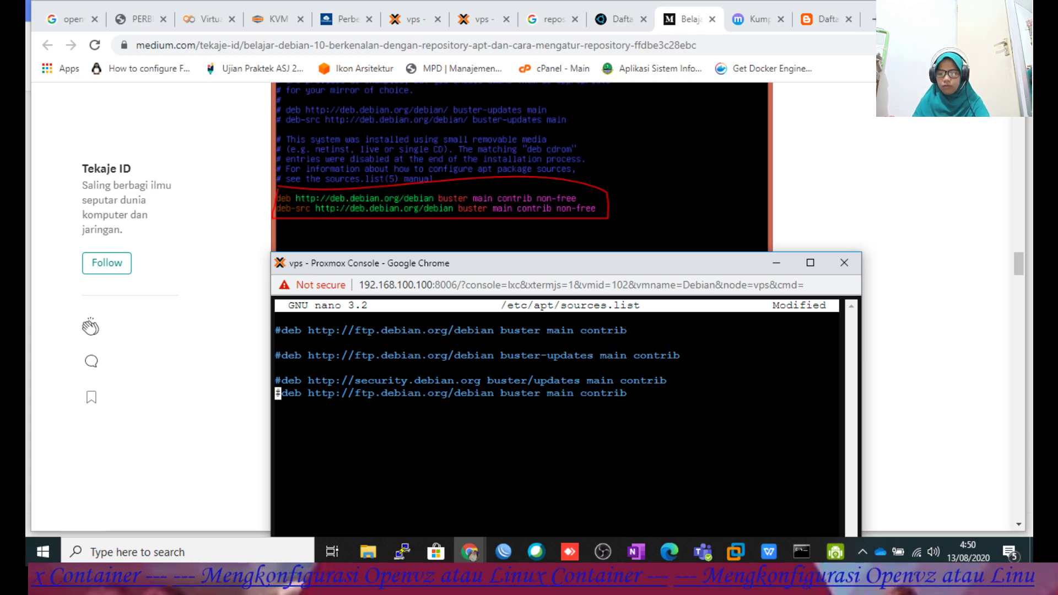
key("Return")
key("Delete")
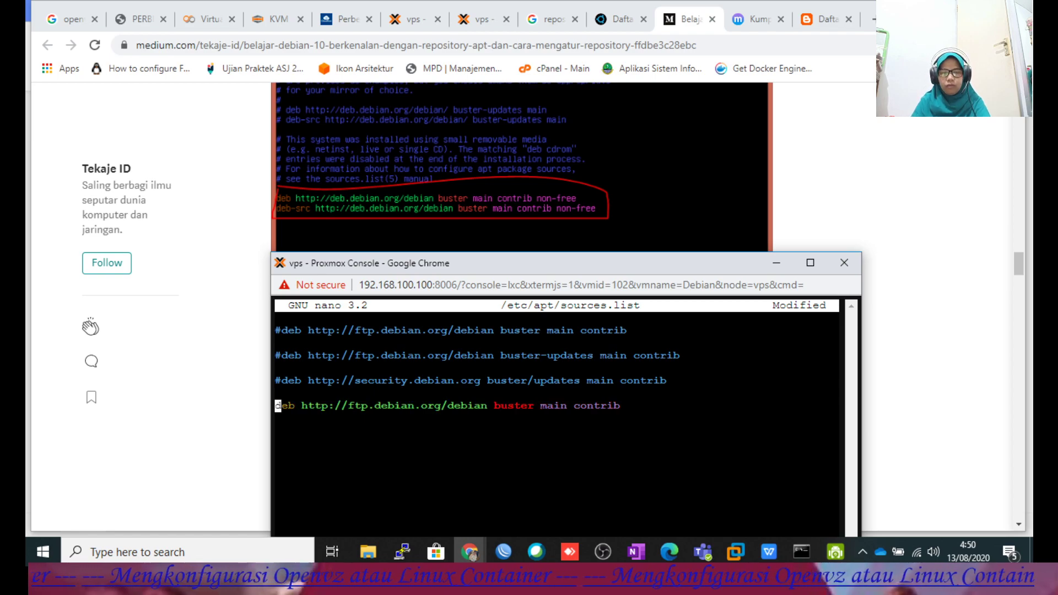
Change the copied line's host from ftp to deb.debian.org and append non-free to its components.
key("Right")
key("Right")
key("Right")
key("Right")
key("Right")
key("Right")
key("Right")
key("Right")
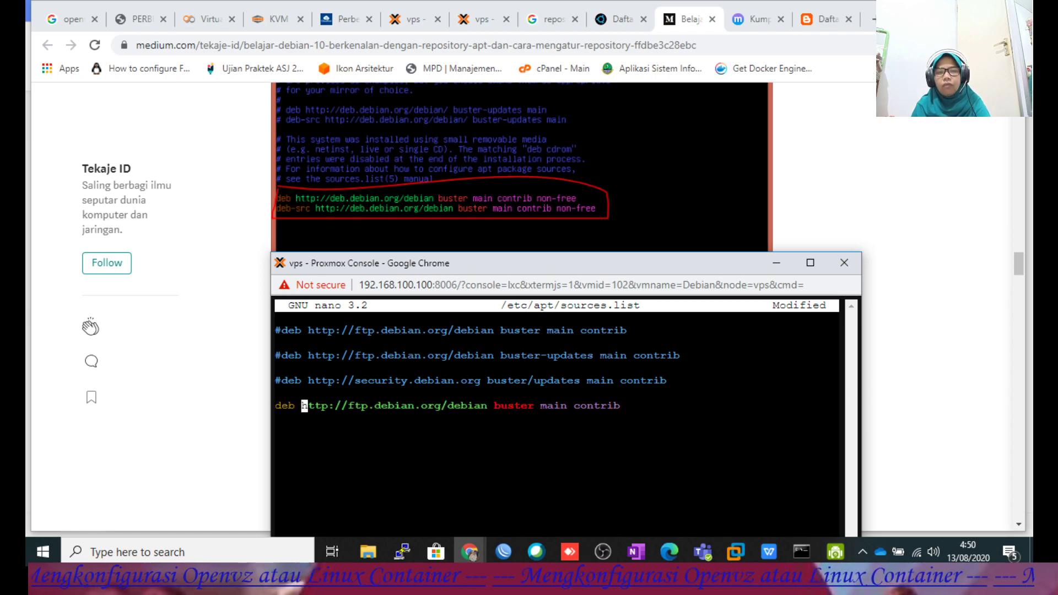
key("Right")
key("Right")
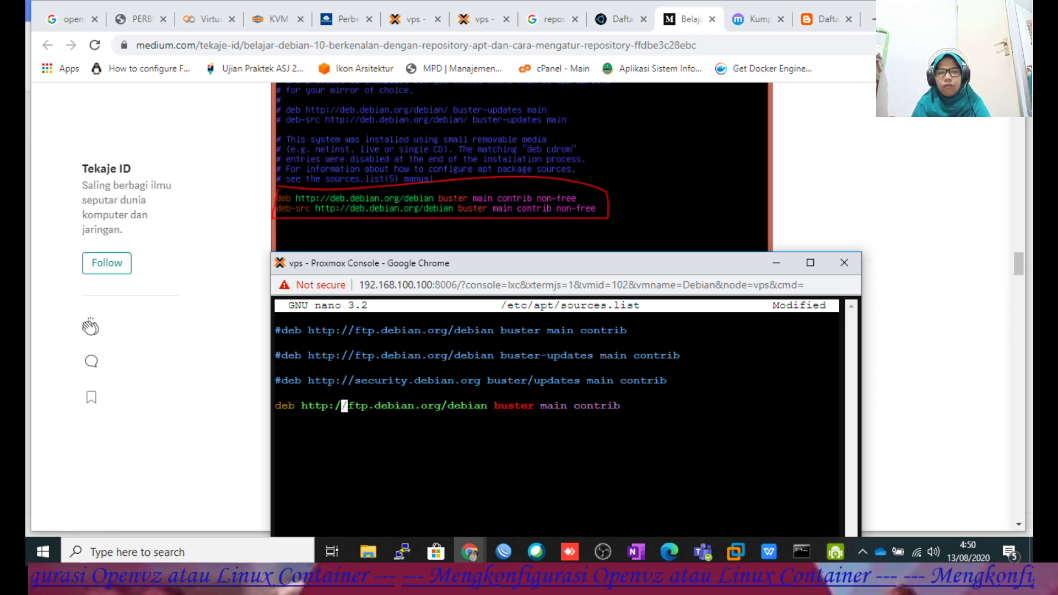
key("Right")
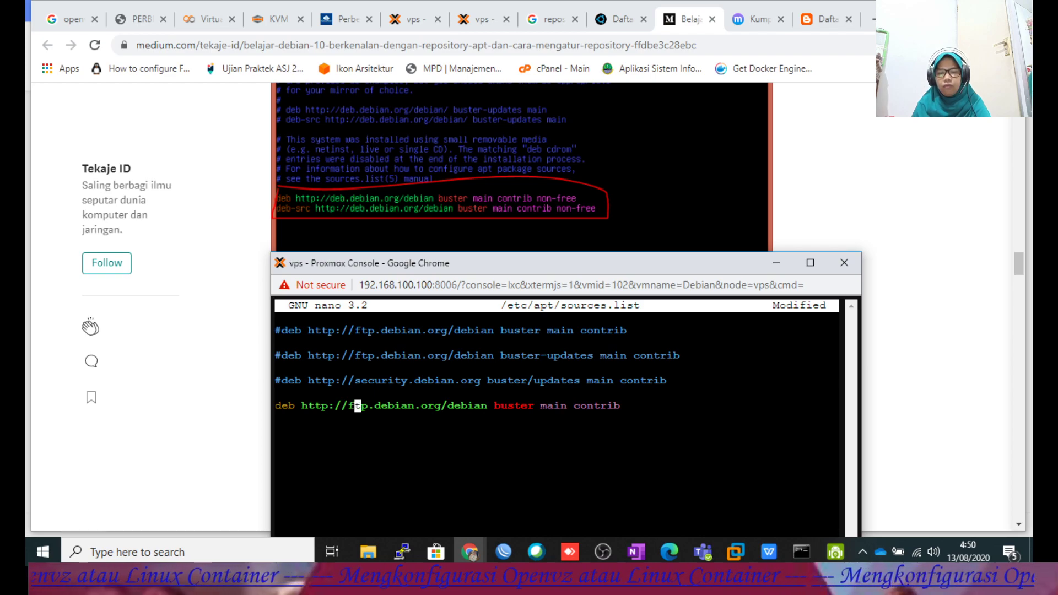
key("Delete")
key("Delete")
key("Delete")
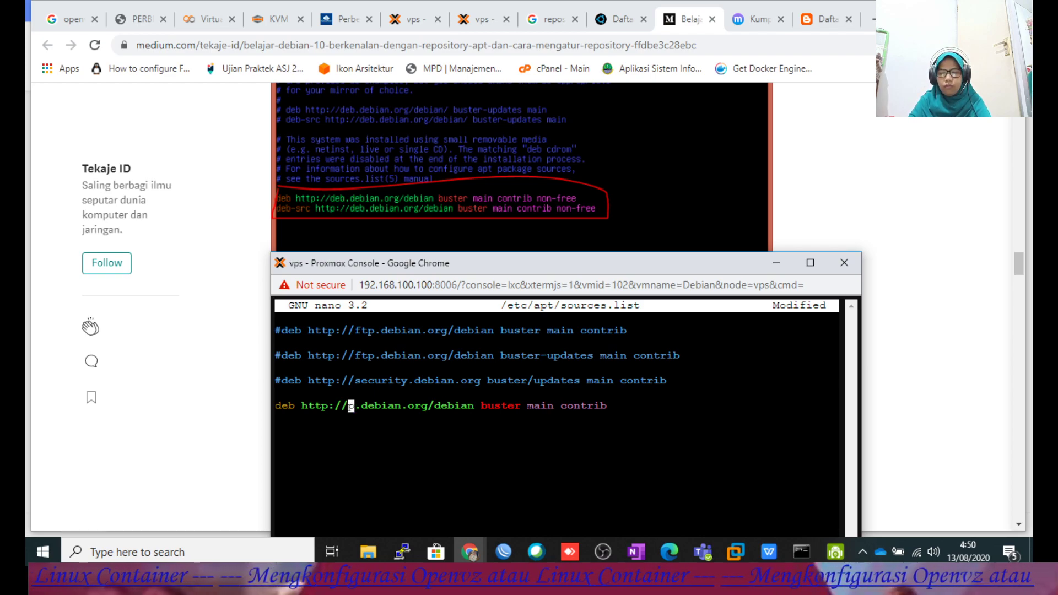
type("deb")
key("Right")
key("Right")
key("Right")
key("Right")
key("Right")
key("Right")
key("Right")
key("Right")
key("Right")
key("Right")
key("Right")
key("Right")
key("Right")
key("Right")
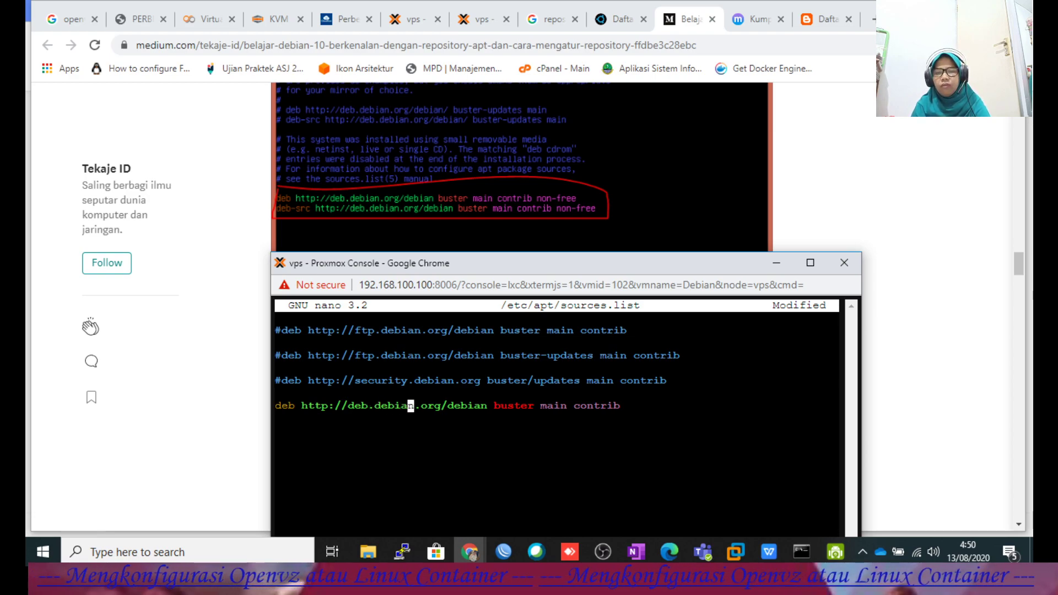
key("Right")
key("Right")
key("Right")
key("Right")
key("Right")
key("Right")
key("Right")
key("Right")
key("Right")
key("Right")
key("Right")
key("Right")
key("Right")
key("Right")
key("Right")
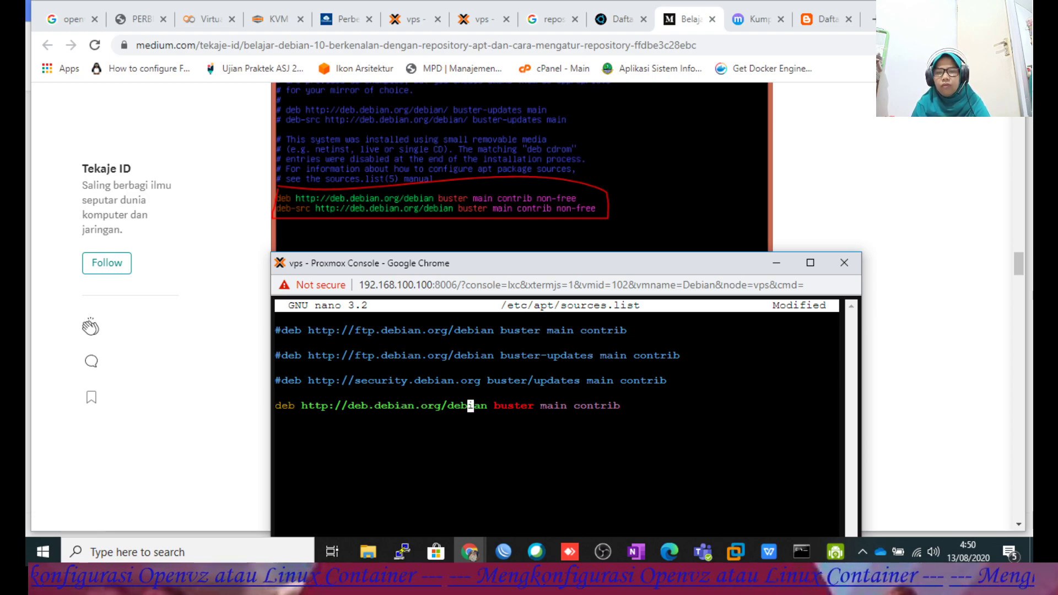
key("Right")
key("Right")
key("Right")
key("Right")
key("Right")
key("Right")
key("Right")
key("Right")
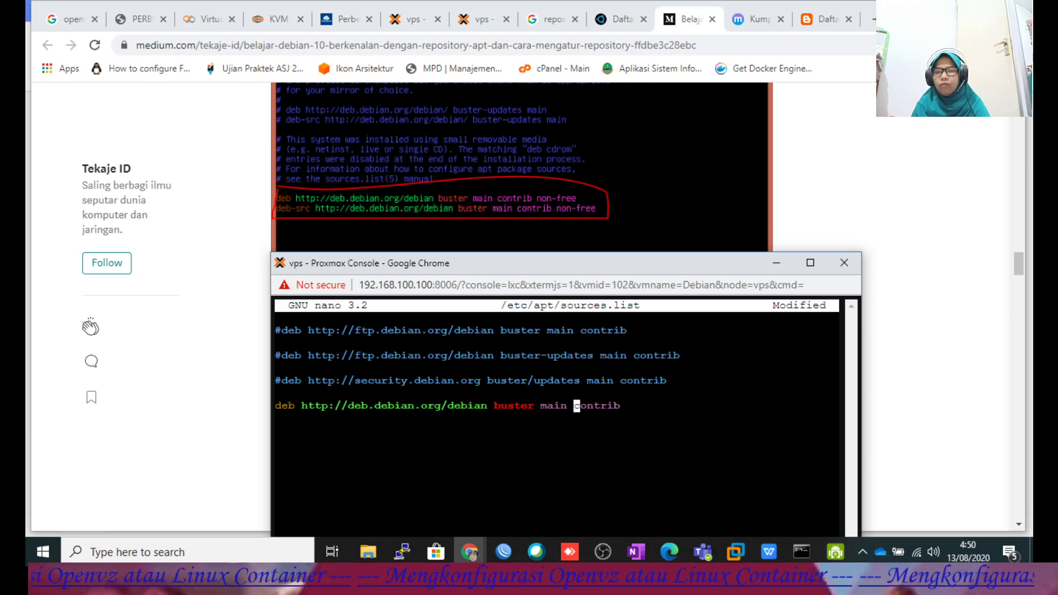
key("Right")
type("non")
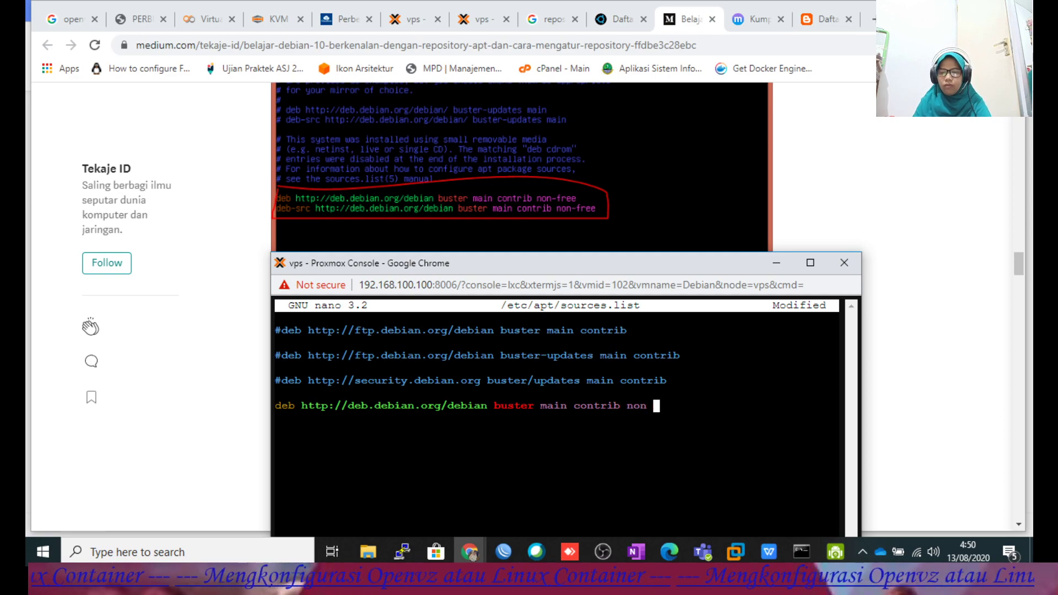
key("BackSpace")
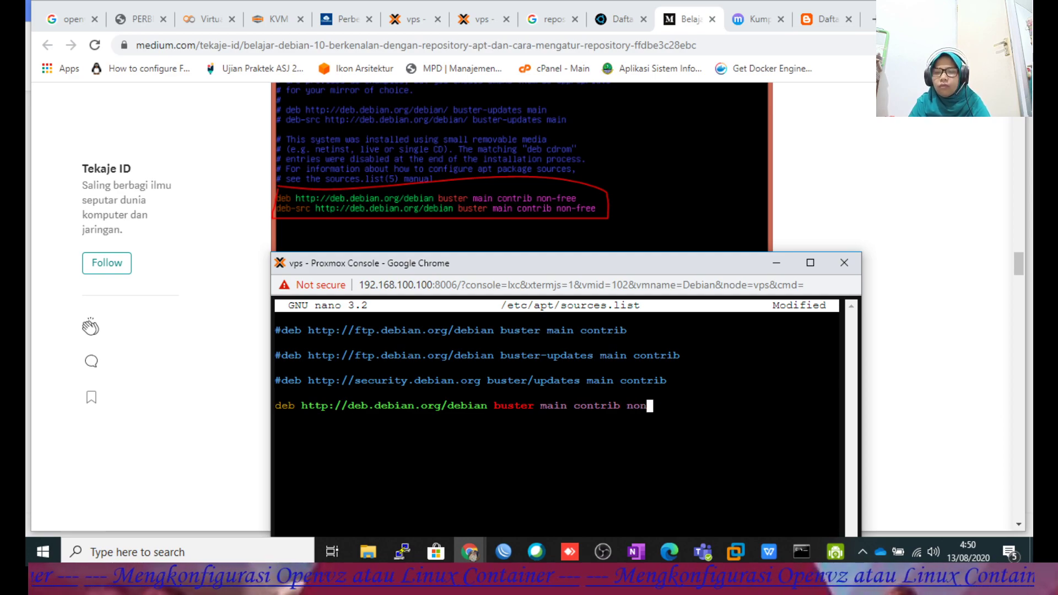
type("-free")
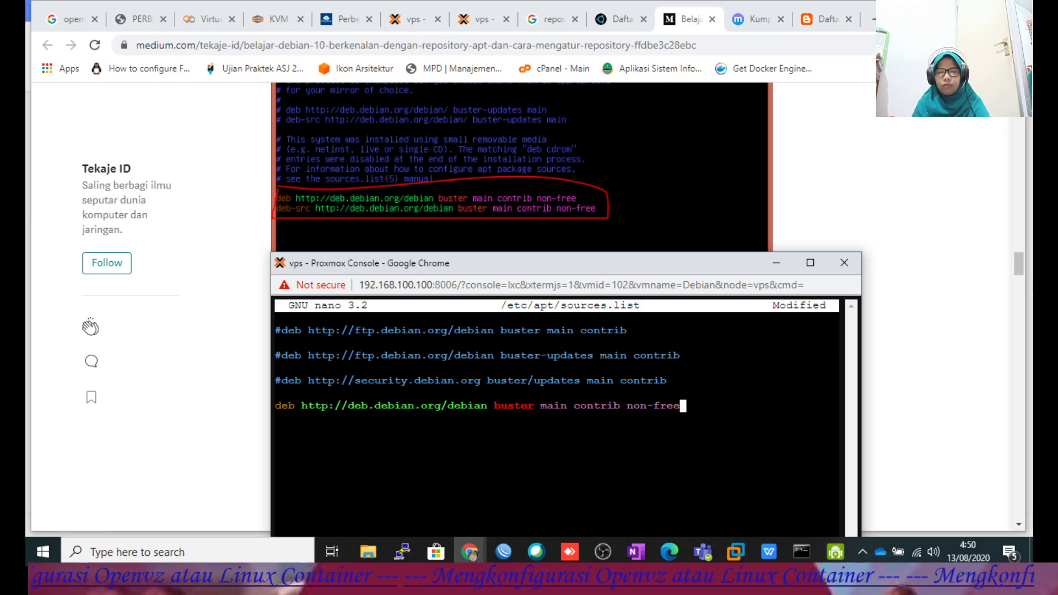
Duplicate the deb.debian.org line as a deb-src line and save sources.list.
key("Left")
key("Left")
key("Left")
key("Left")
key("Left")
key("Left")
key("Left")
key("Left")
key("Left")
key("Left")
key("Left")
key("Left")
key("Left")
key("Left")
key("Left")
key("Left")
key("Left")
key("Left")
key("Left")
key("Left")
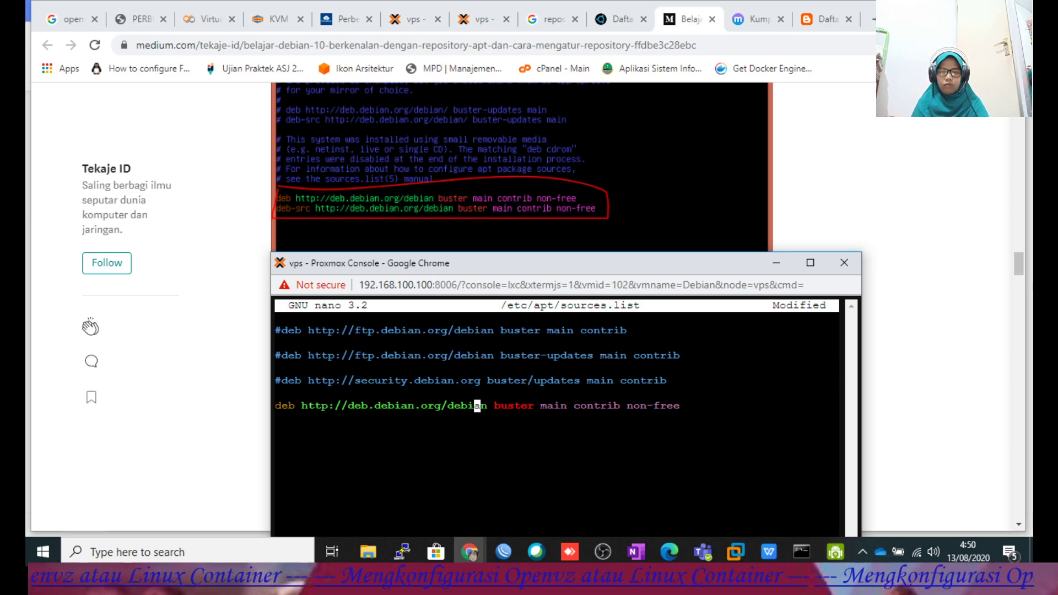
key("Left")
key("Left")
key("Left")
key("Left")
key("Left")
key("Left")
key("Left")
key("Left")
key("Left")
key("Left")
key("Left")
key("Left")
key("Left")
key("Left")
key("Left")
key("Left")
key("Left")
key("Left")
key("Left")
key("Left")
key("Right")
key("Right")
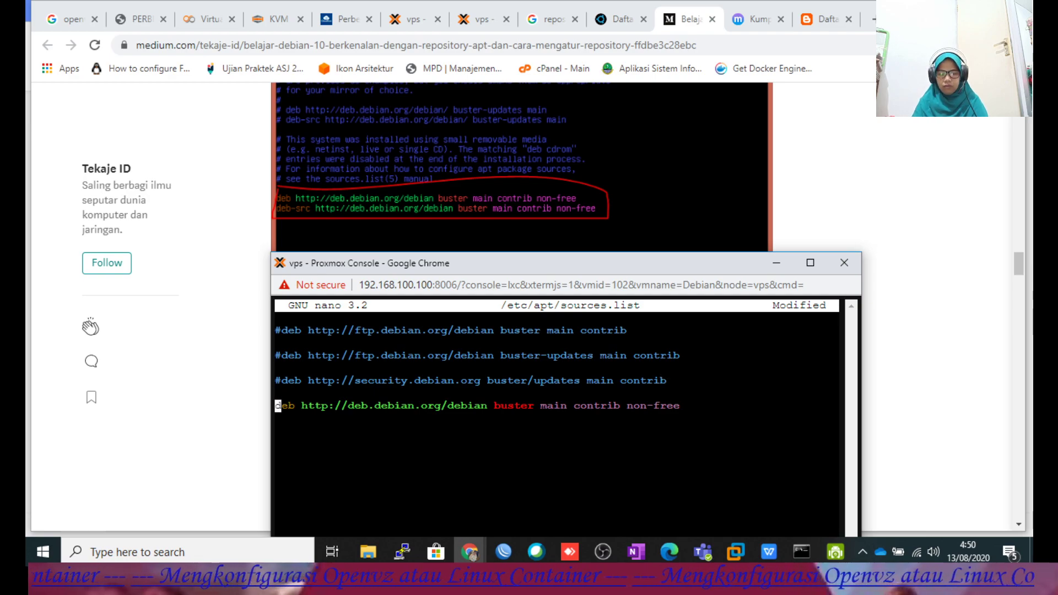
key("ctrl+k")
key("ctrl+u")
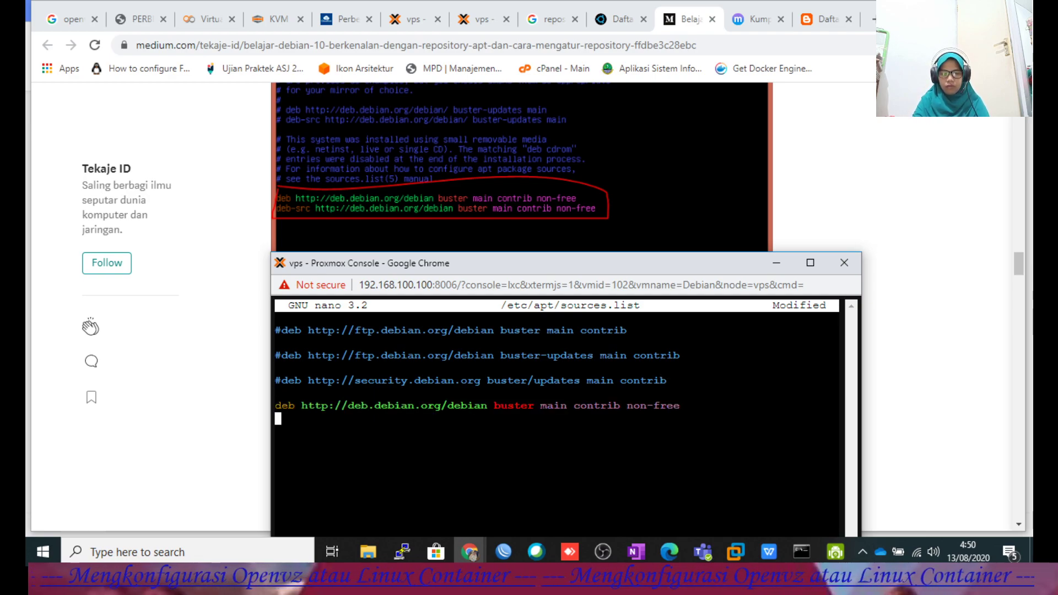
key("ctrl+u")
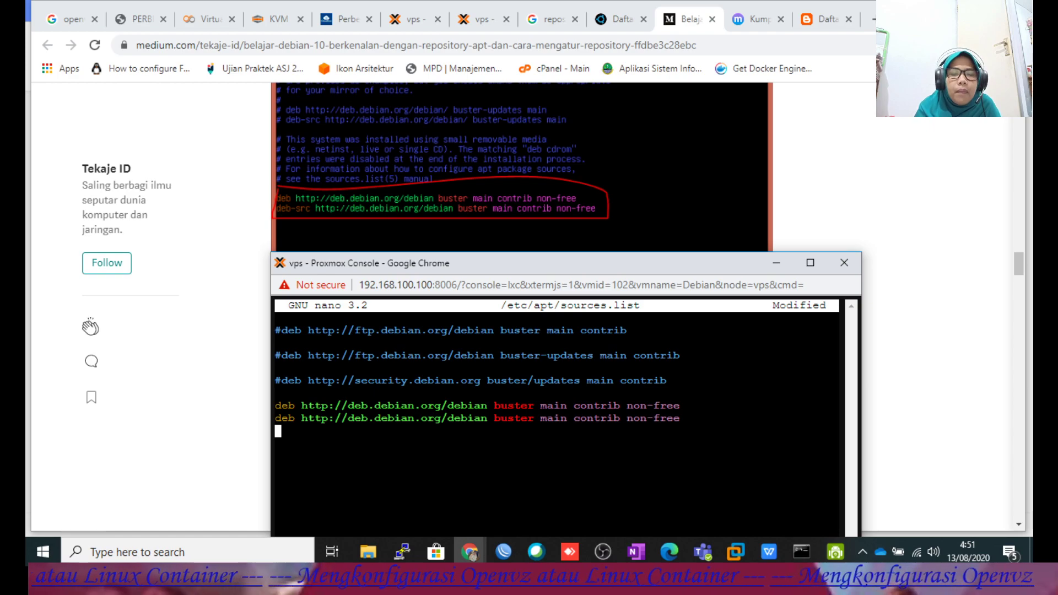
key("Up")
key("Right")
key("Right")
key("Right")
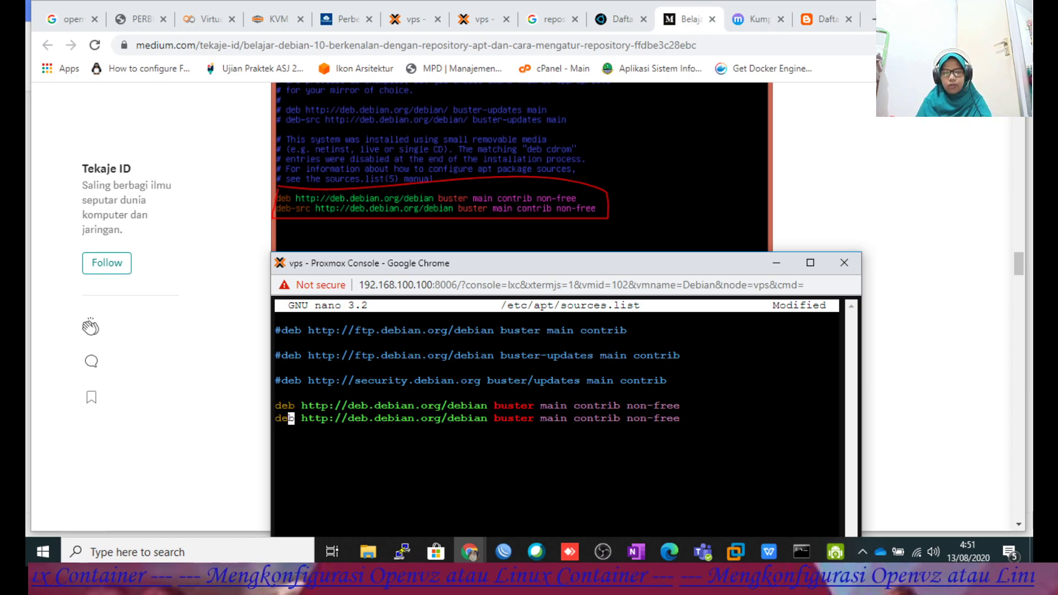
type("-src")
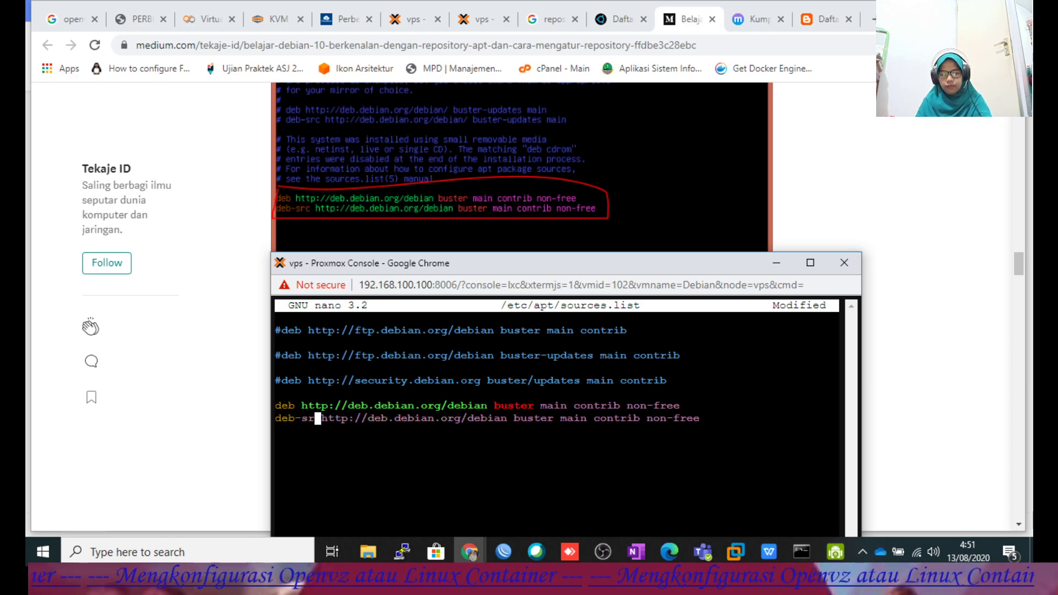
key("Right")
key("Right")
key("Right")
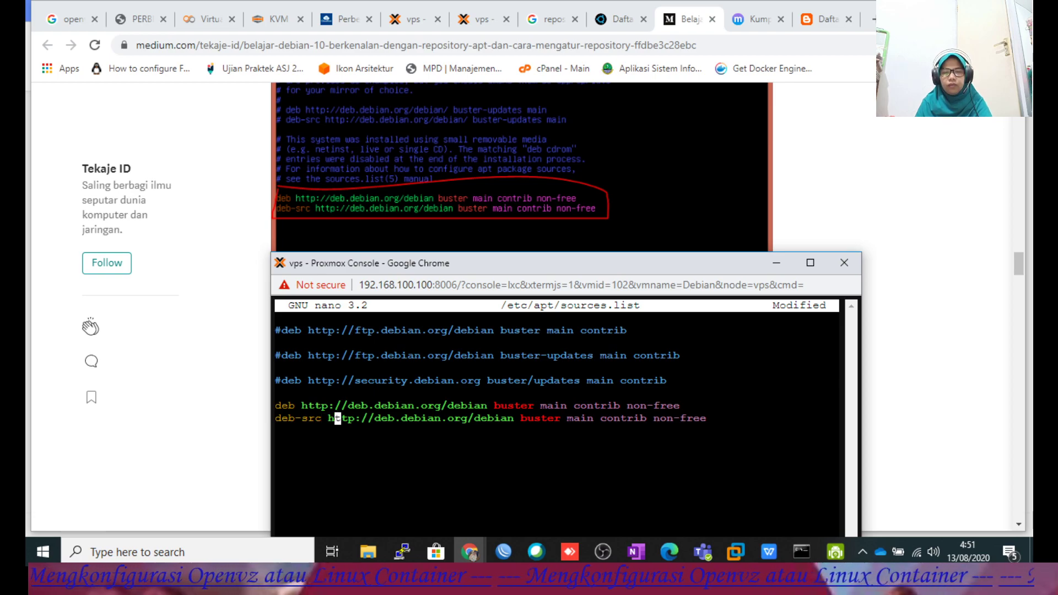
key("Right")
key("Right")
key("Right")
key("Right")
key("Right")
key("Right")
key("Right")
key("Right")
key("Right")
key("Right")
key("Right")
key("Right")
key("Right")
key("Right")
key("Right")
key("Right")
key("Right")
key("Right")
key("Right")
key("Right")
key("Right")
key("Right")
key("Right")
key("Right")
key("Right")
key("Right")
key("Right")
key("Right")
key("Right")
key("Right")
key("Right")
key("Right")
key("Right")
key("Right")
key("Right")
key("Right")
key("Right")
key("Right")
key("Right")
key("Right")
key("Right")
key("Right")
key("Right")
key("Right")
key("Right")
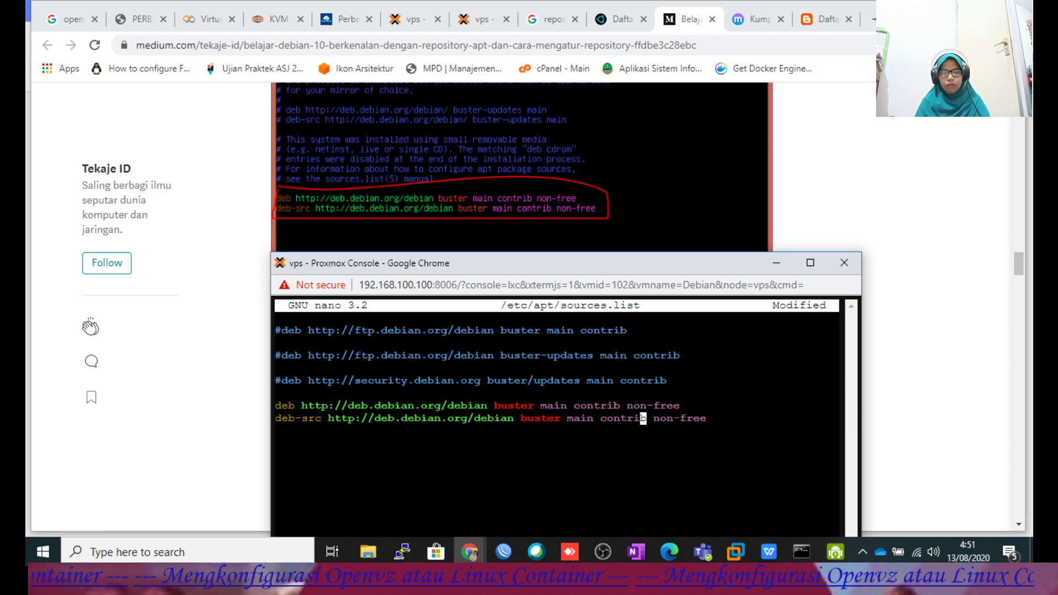
key("Return")
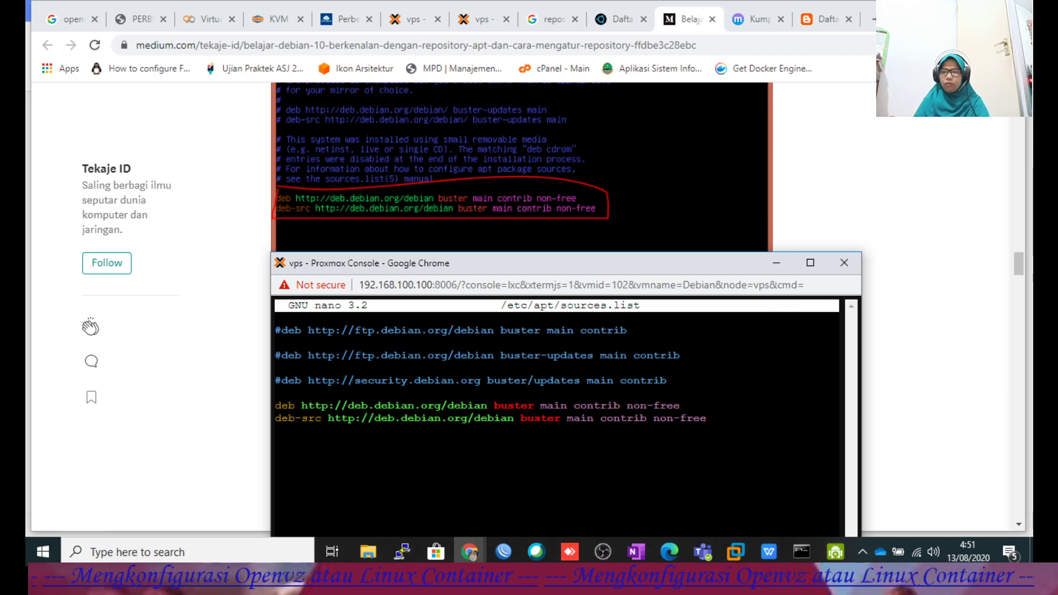
left_click(810, 263)
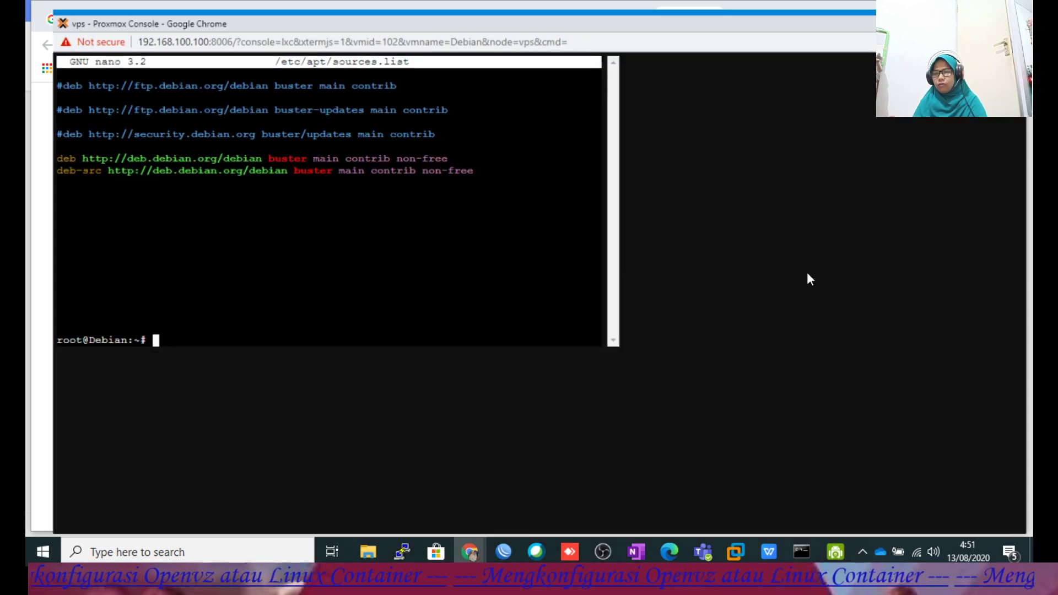
Rerun apt update, now fetching the buster InRelease from deb.debian.org.
key("Up")
key("Up")
key("Up")
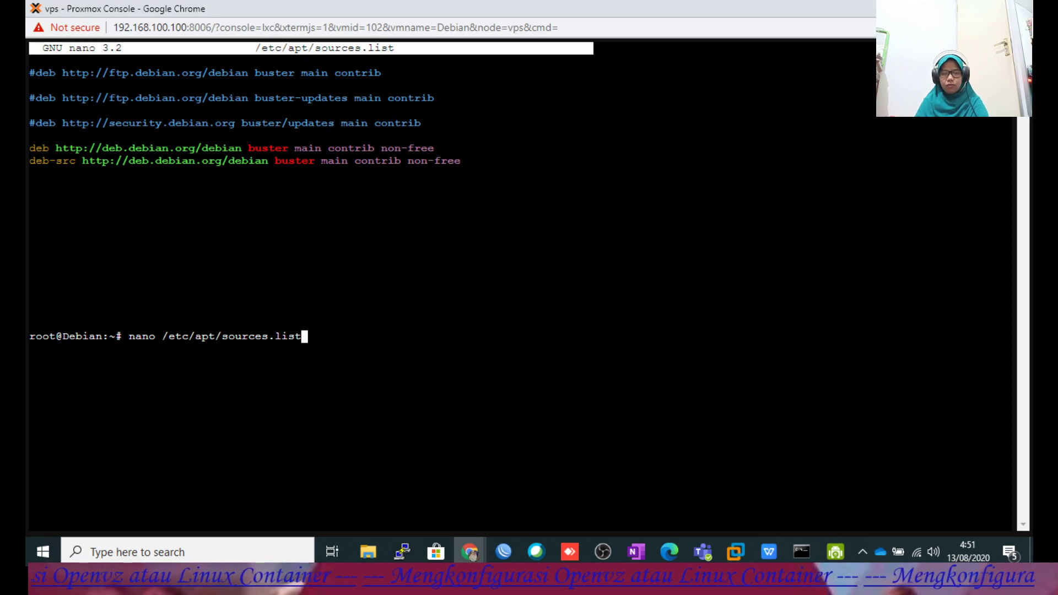
key("Return")
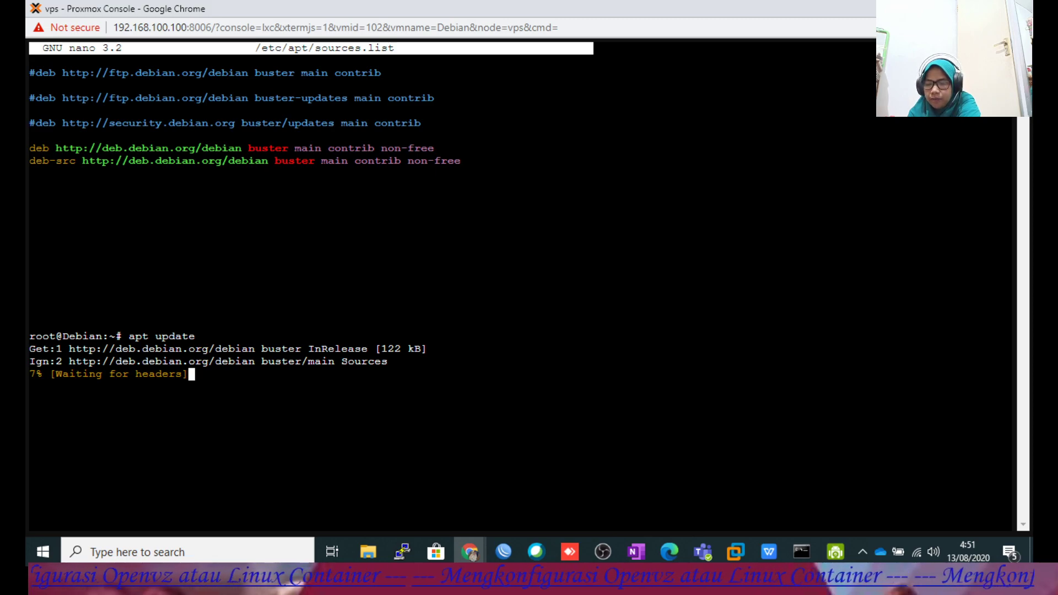
mouse_move(467, 551)
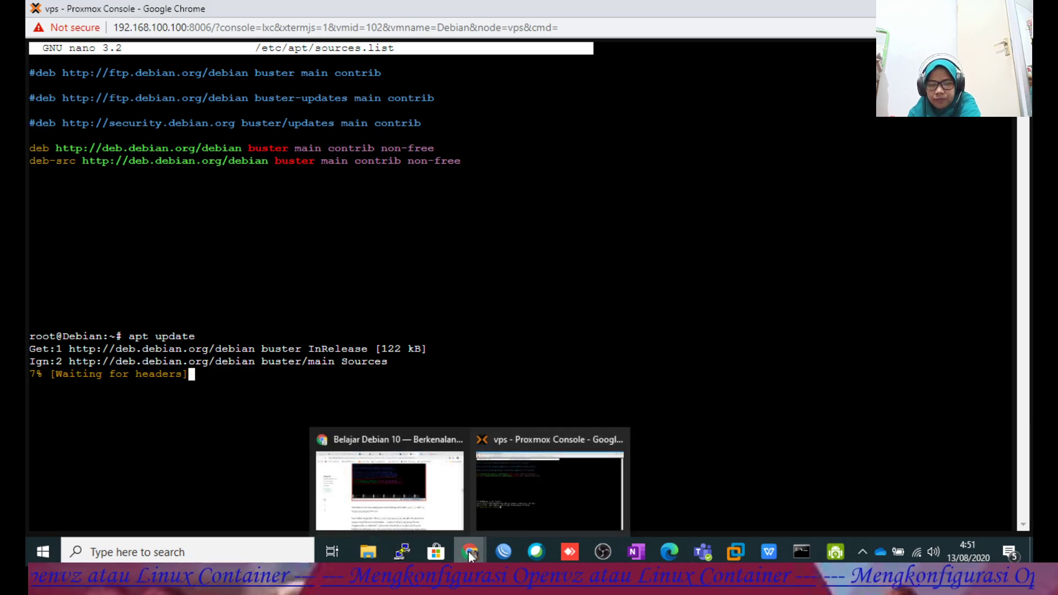
Go back to the Medium article window and look through it.
left_click(428, 506)
scroll(662, 397, "down", 4)
scroll(658, 397, "up", 12)
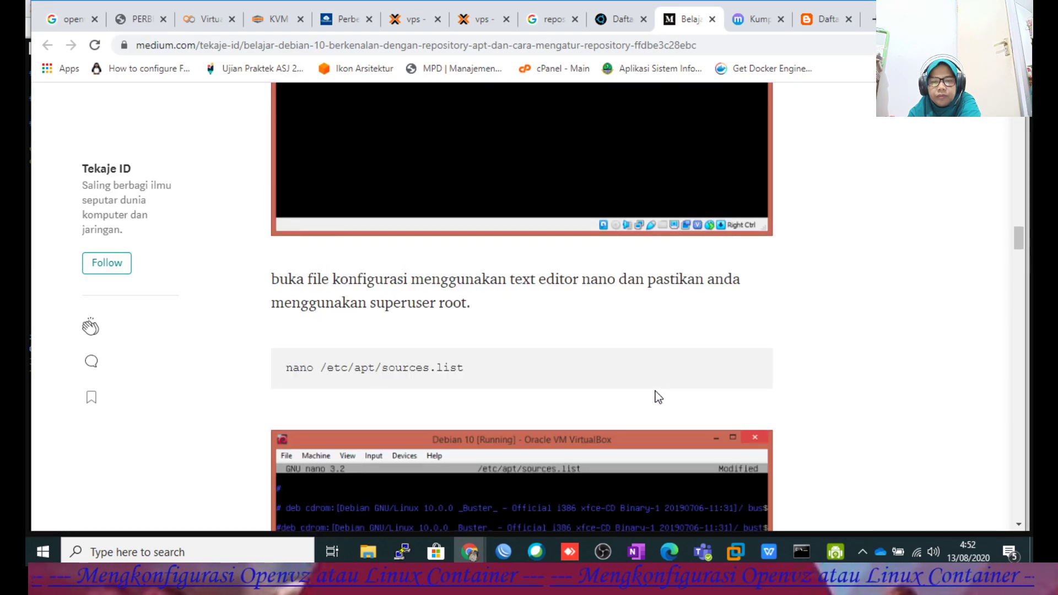
scroll(658, 396, "up", 10)
scroll(658, 396, "up", 6)
scroll(658, 396, "down", 8)
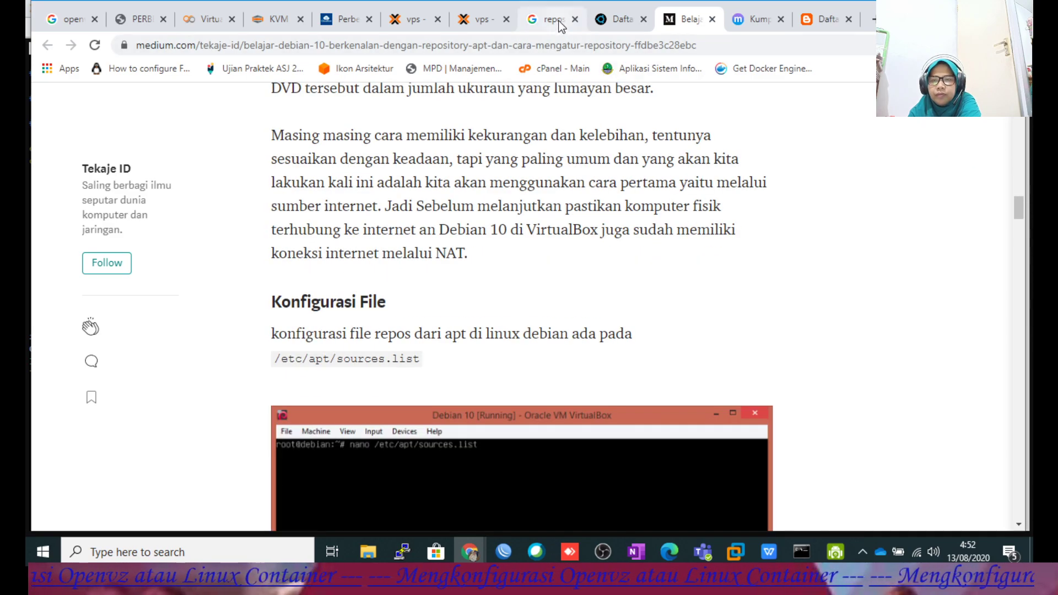
Open the 'Debian worldwide mirror sites' result from the Google results in a new tab.
left_click(560, 25)
scroll(574, 248, "down", 3)
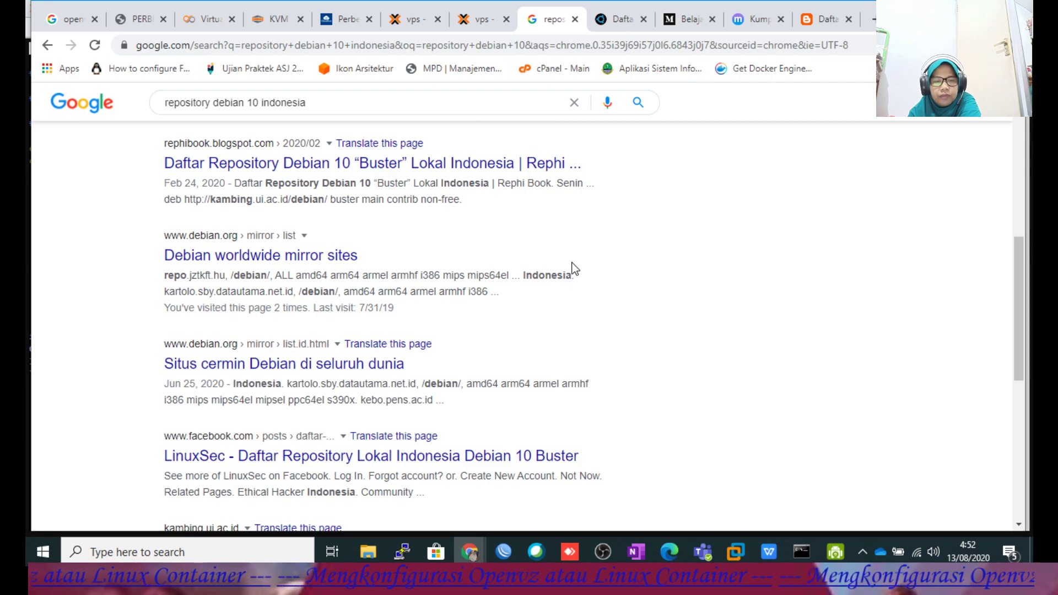
right_click(295, 258)
left_click(332, 270)
scroll(465, 314, "down", 4)
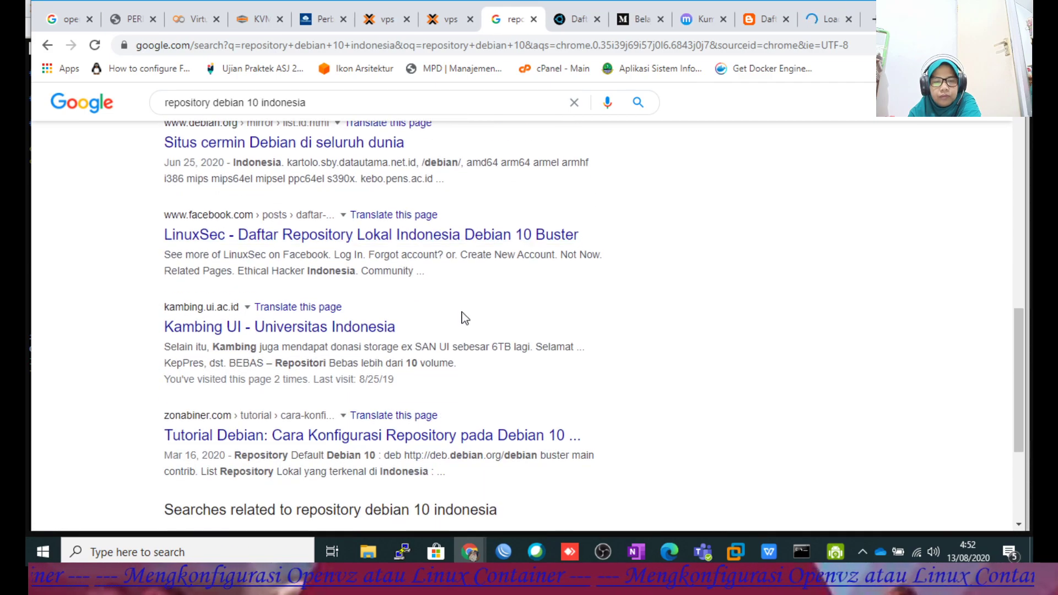
Close the two extra repository-list pages and browse the Debian mirror list.
left_click(767, 18)
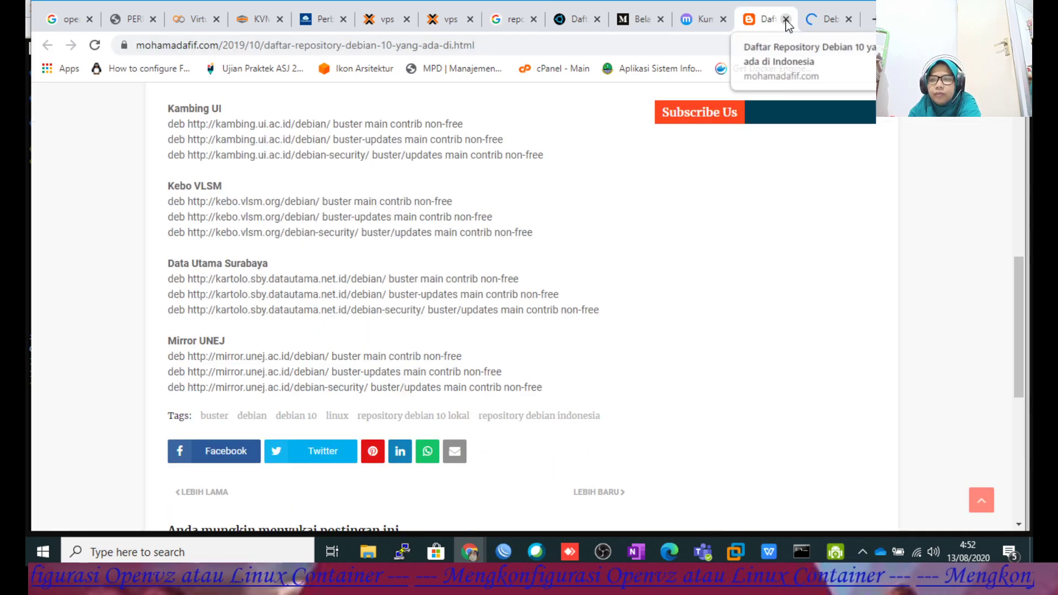
left_click(785, 19)
left_click(716, 21)
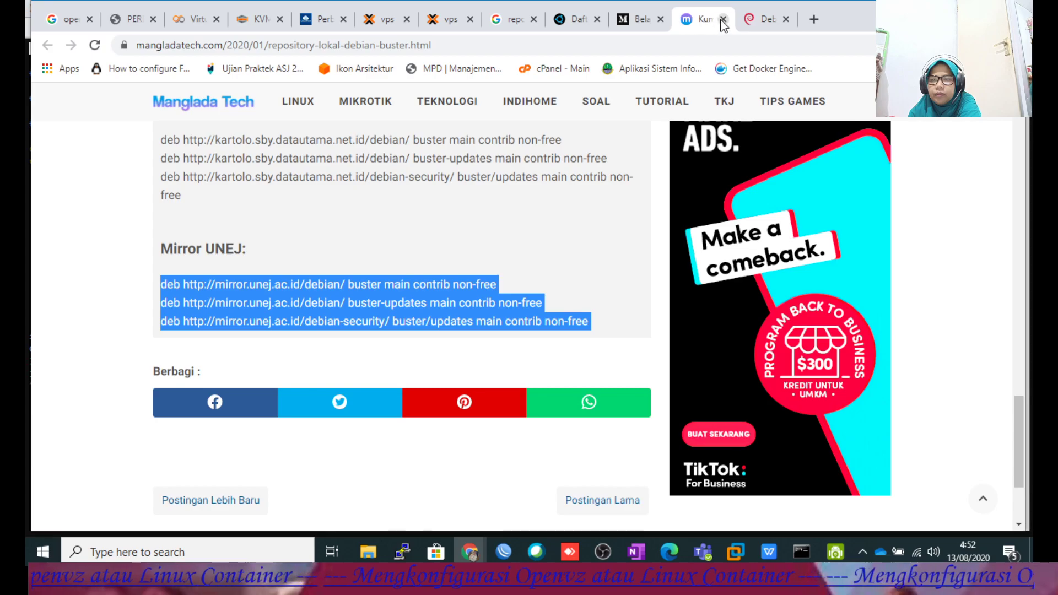
left_click(723, 20)
scroll(606, 255, "down", 3)
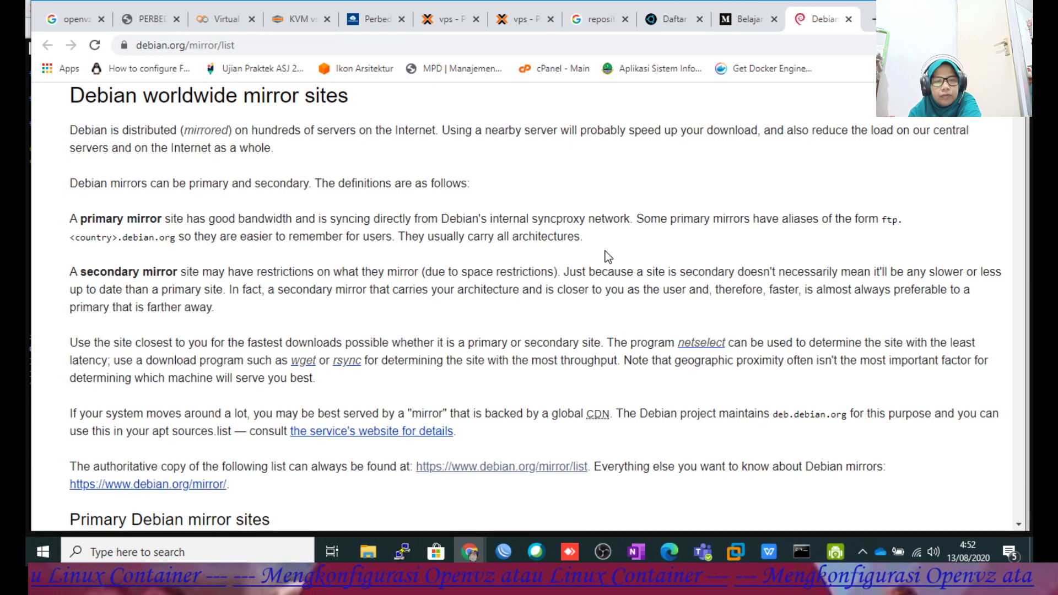
scroll(606, 255, "down", 4)
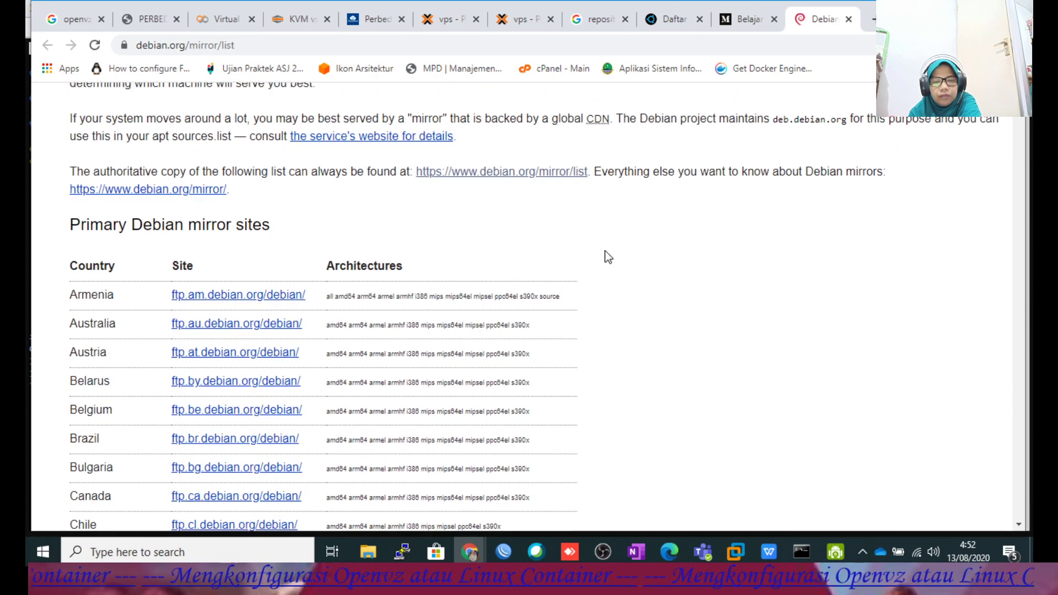
scroll(608, 257, "down", 8)
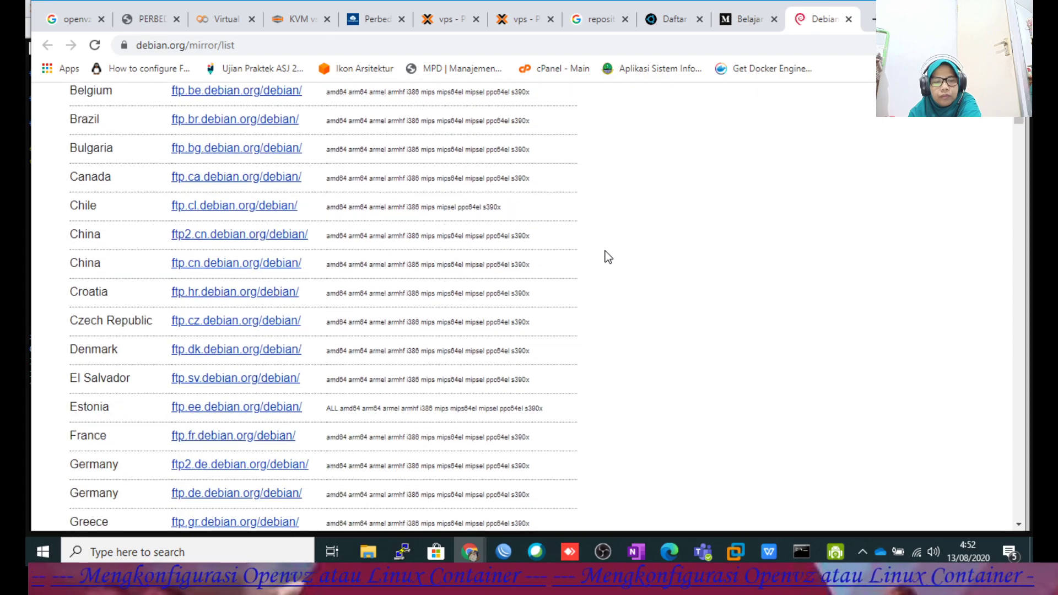
scroll(608, 254, "down", 12)
scroll(607, 253, "up", 5)
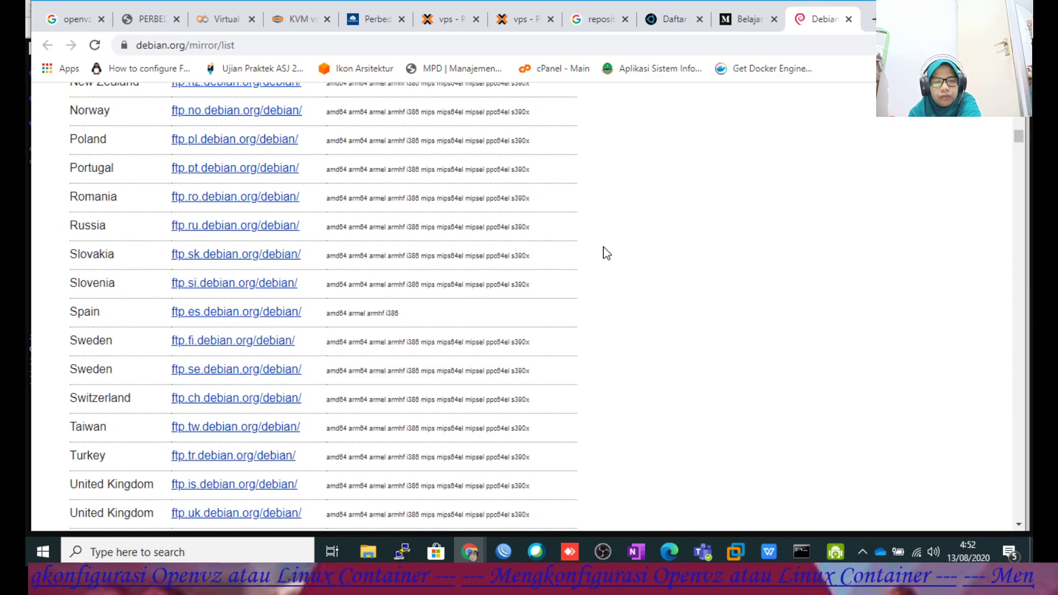
scroll(606, 253, "up", 4)
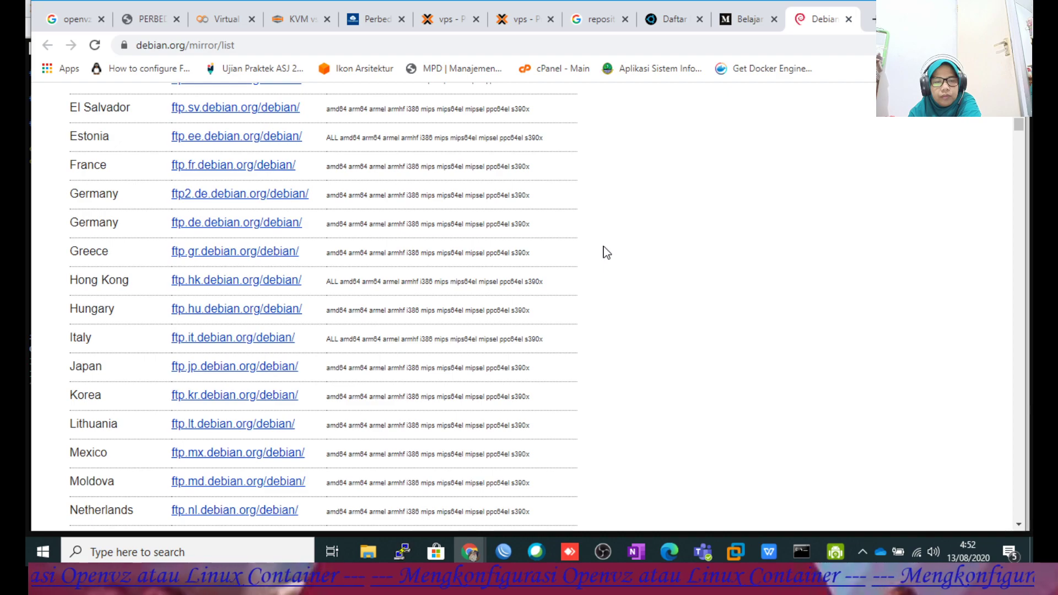
scroll(605, 251, "up", 1)
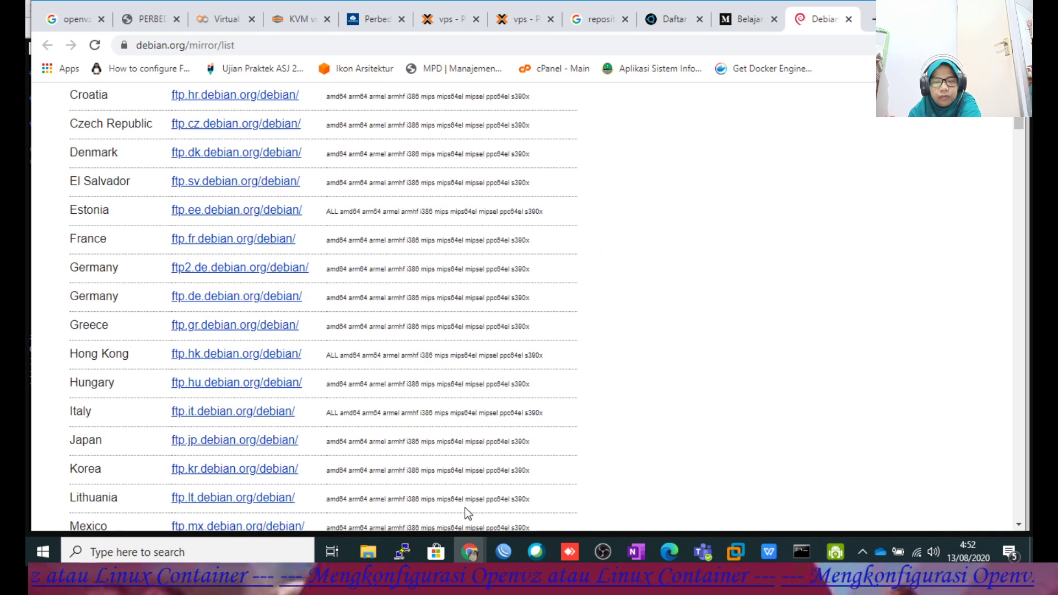
Bring the Proxmox container console forward to watch apt update stuck at 7%.
mouse_move(468, 543)
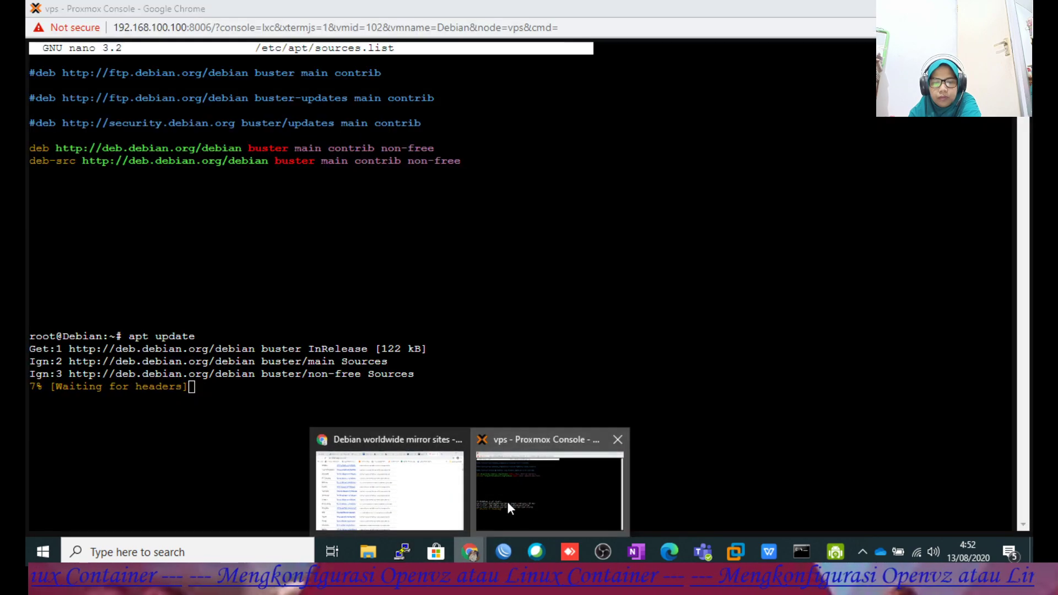
left_click(507, 502)
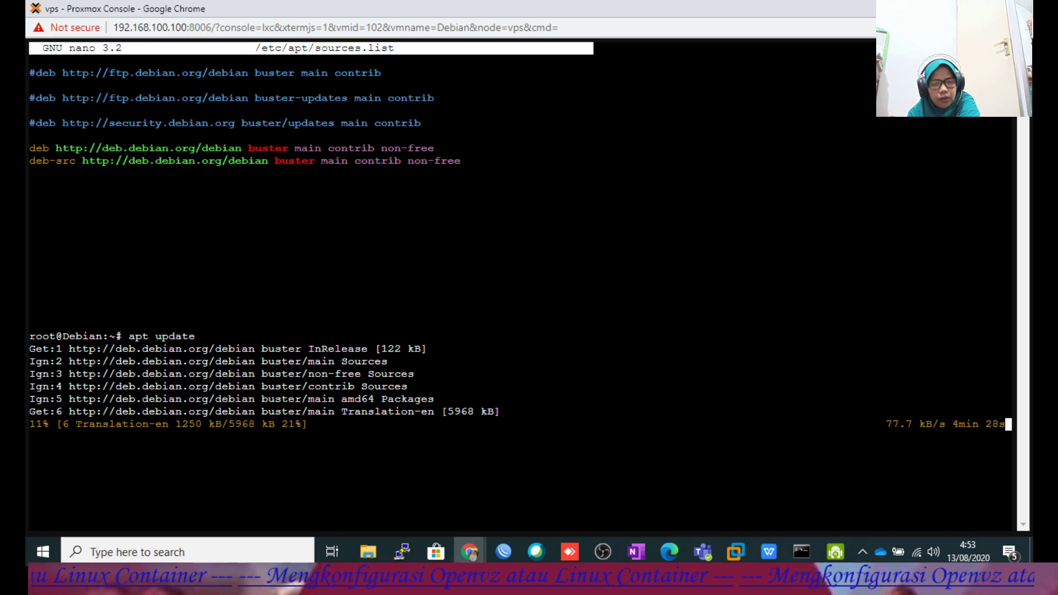
Review the guide's apt update and install steps 31–32, then check the console's apt update progress.
left_click(769, 551)
scroll(566, 328, "up", 10)
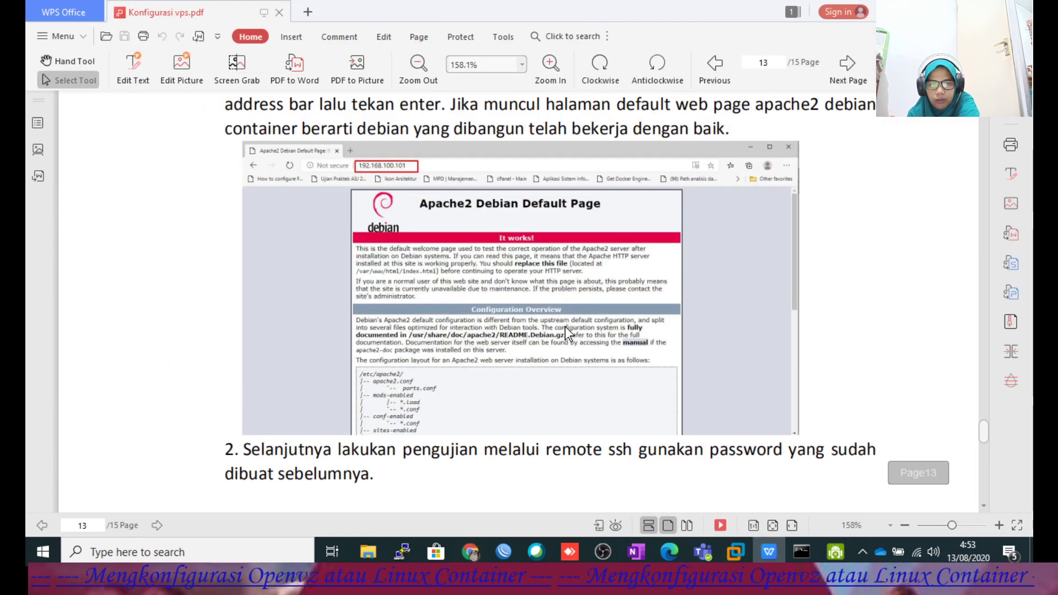
scroll(565, 326, "up", 10)
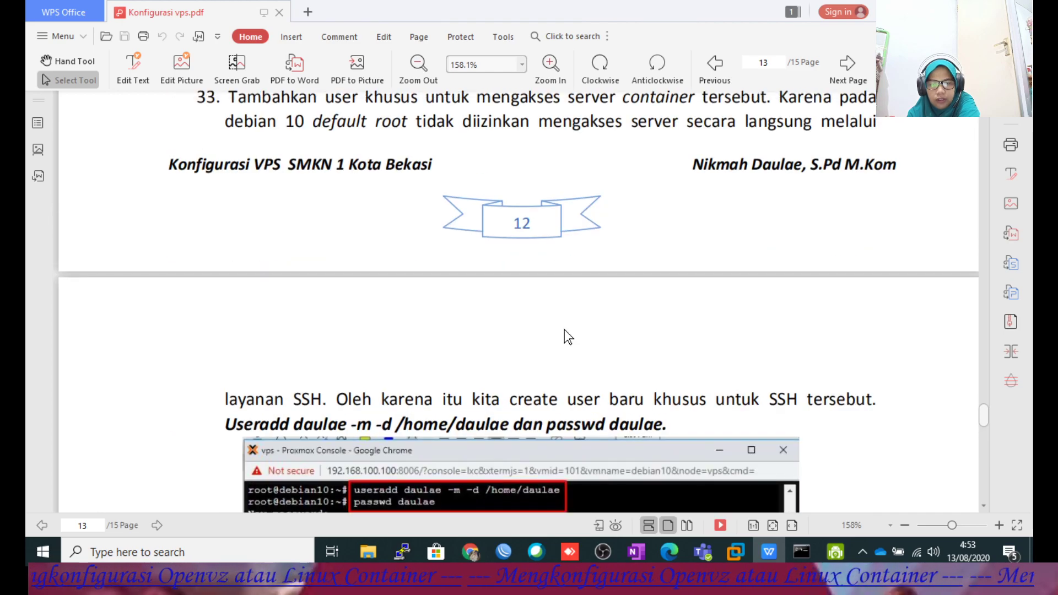
scroll(563, 328, "up", 10)
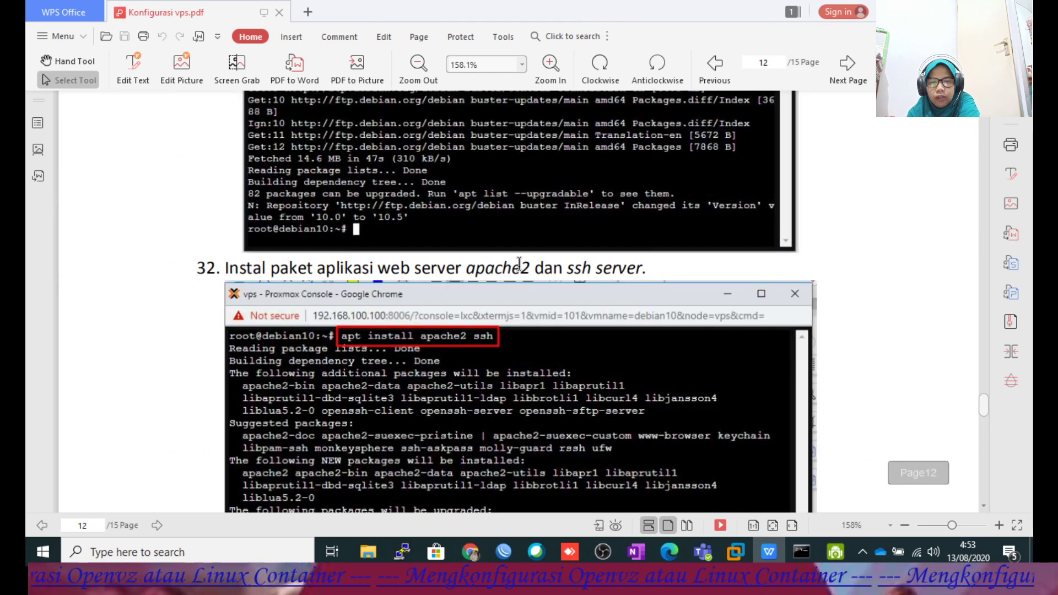
scroll(524, 319, "down", 2)
scroll(524, 319, "down", 3)
scroll(510, 323, "up", 8)
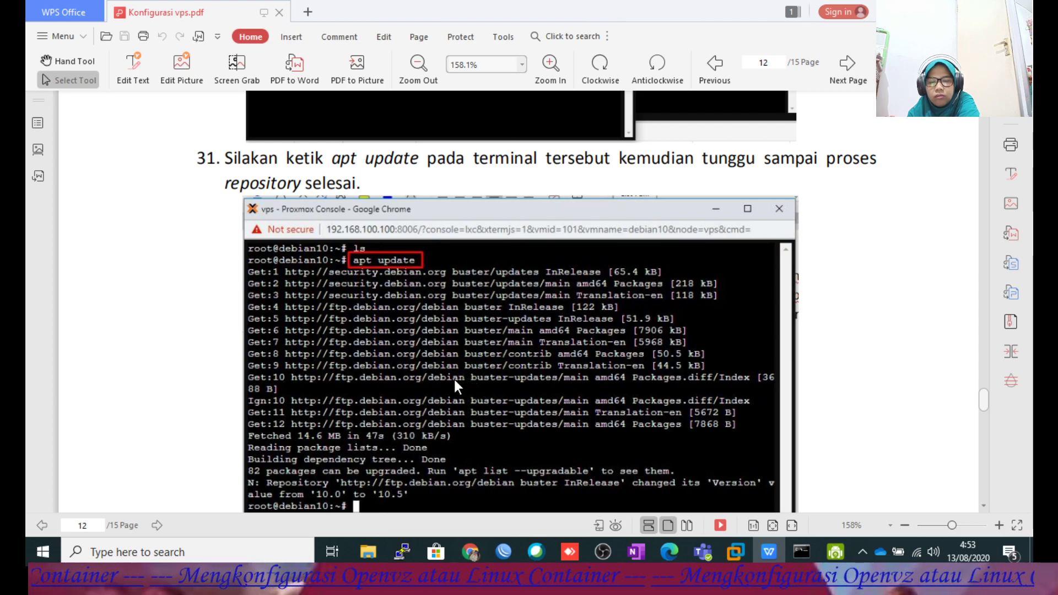
scroll(451, 380, "down", 3)
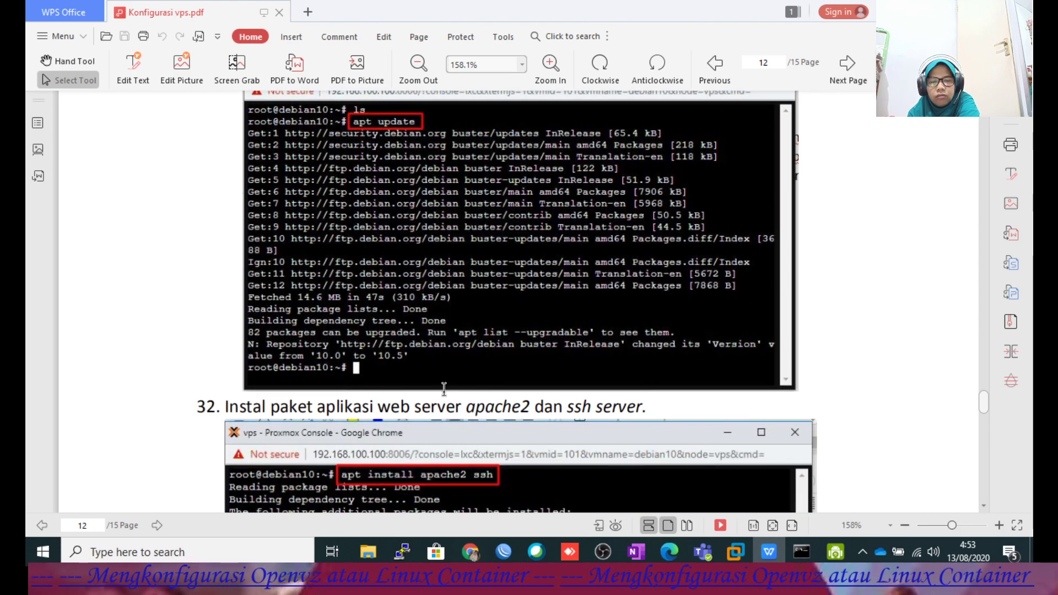
mouse_move(471, 548)
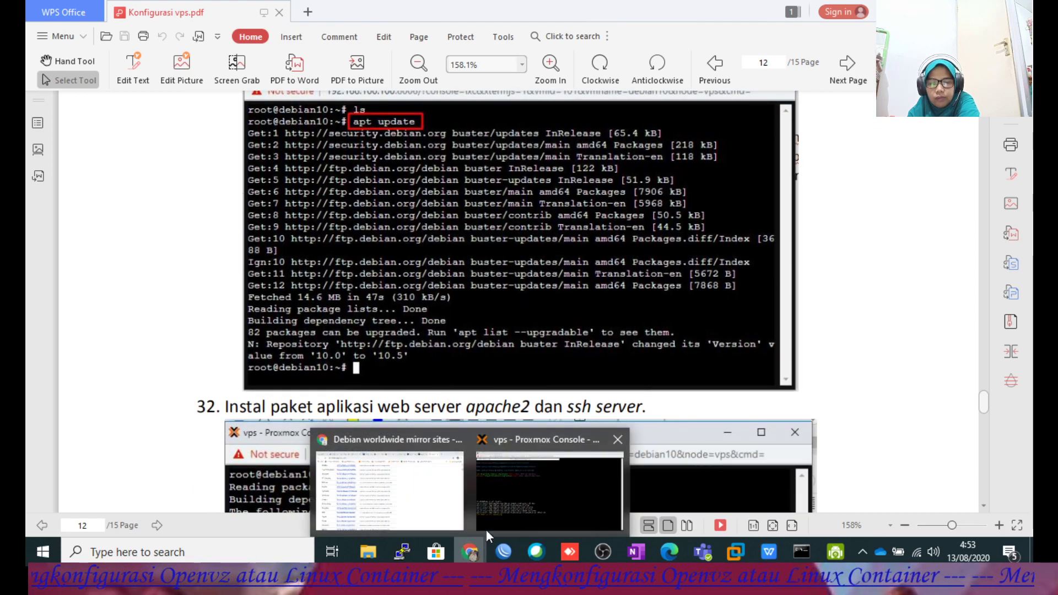
left_click(528, 502)
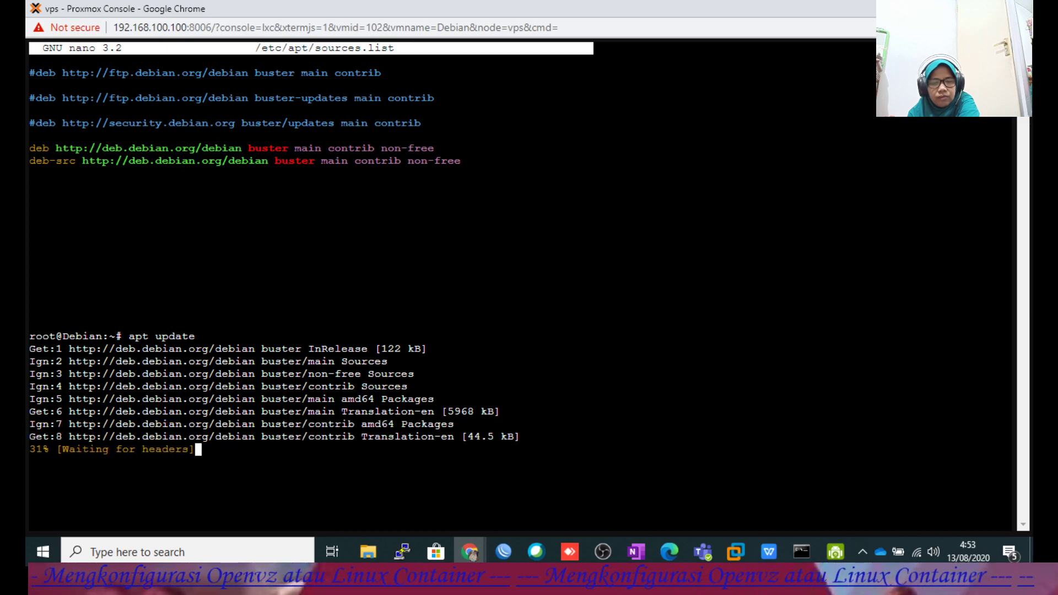
Scroll the Konfigurasi vps.pdf guide to page 13's VERIFIKASI section on web server and SSH testing.
left_click(768, 550)
scroll(589, 276, "up", 3)
scroll(597, 275, "down", 5)
scroll(714, 333, "down", 1)
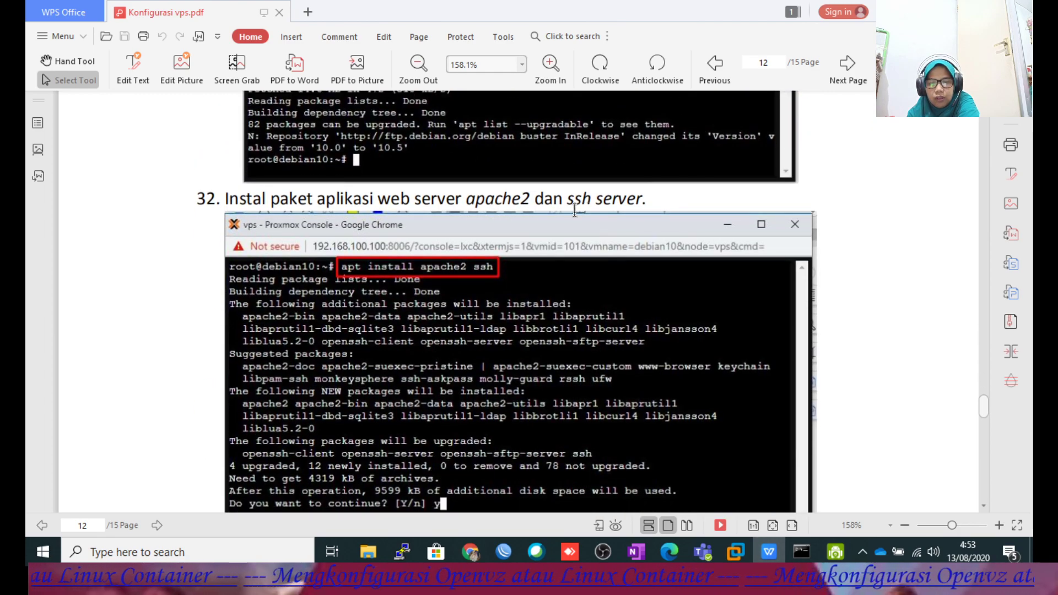
scroll(580, 234, "down", 5)
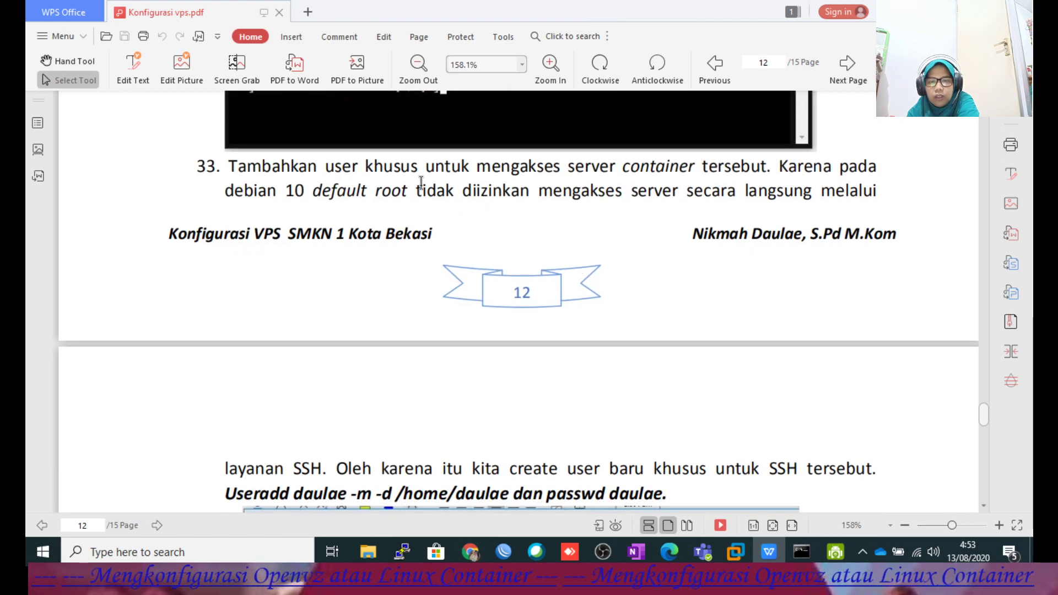
scroll(518, 198, "down", 4)
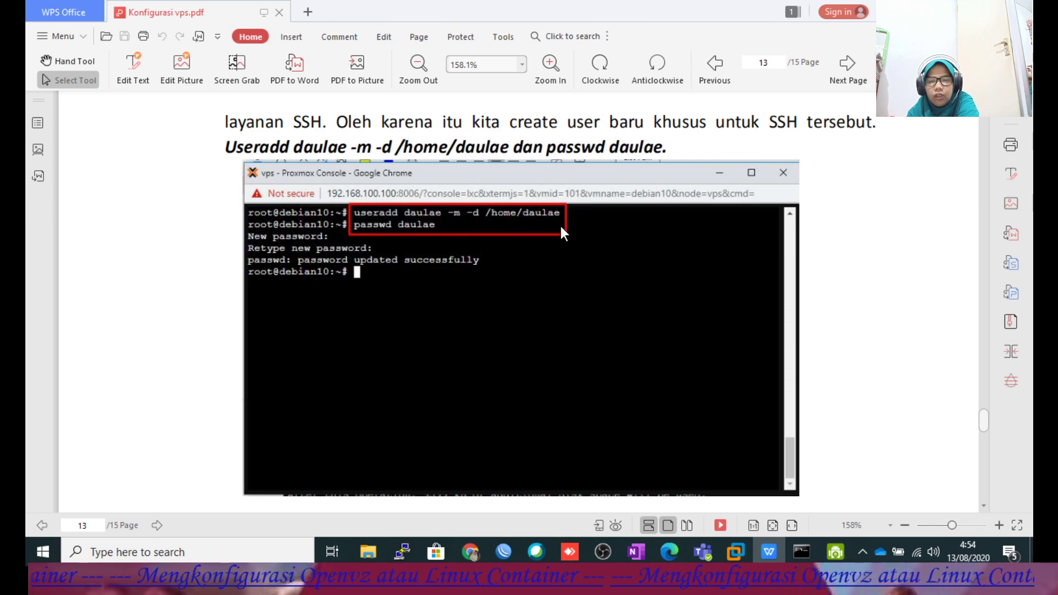
scroll(419, 339, "down", 8)
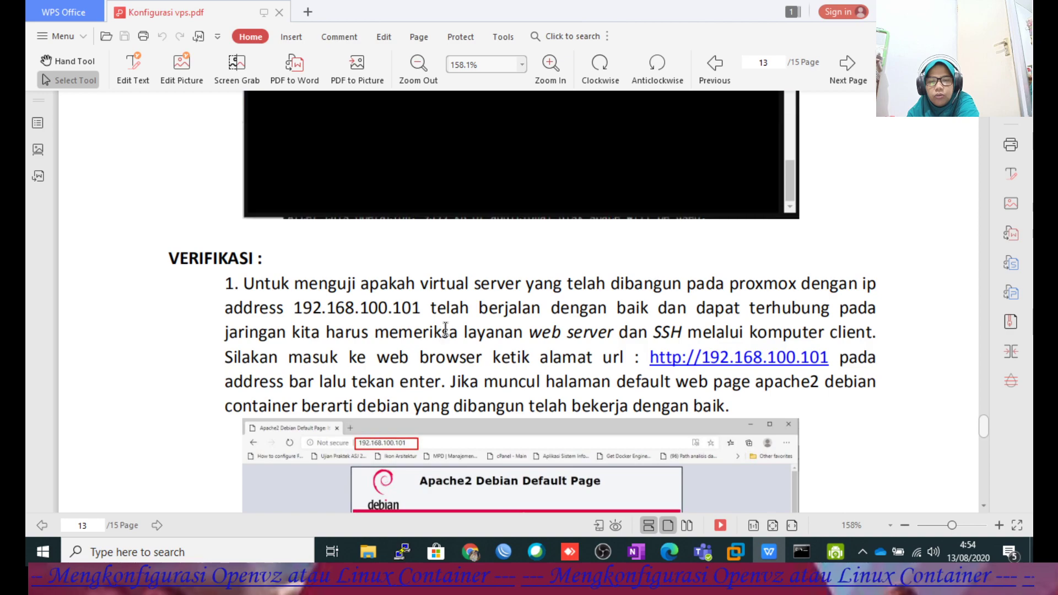